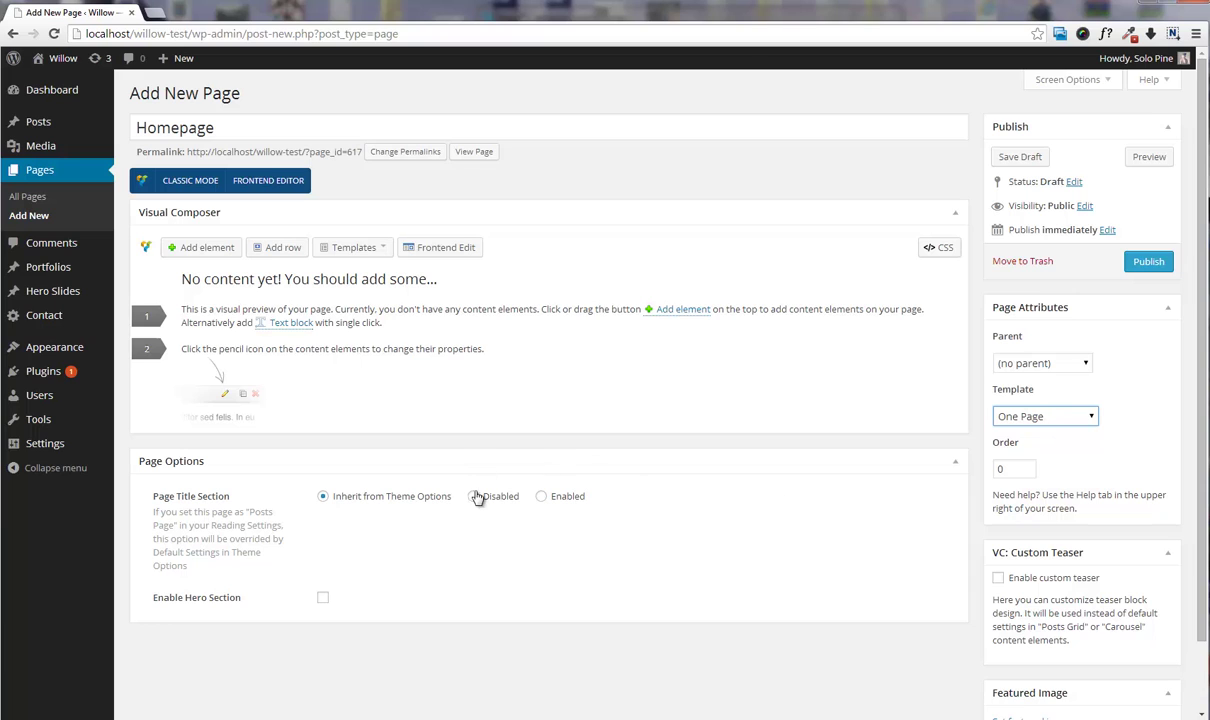
- Disable the page title section for the Homepage page and publish the page
{"action": "left_click", "coordinate": [483, 498]}
{"action": "scroll", "coordinate": [770, 424], "scroll_direction": "down", "scroll_amount": 1}
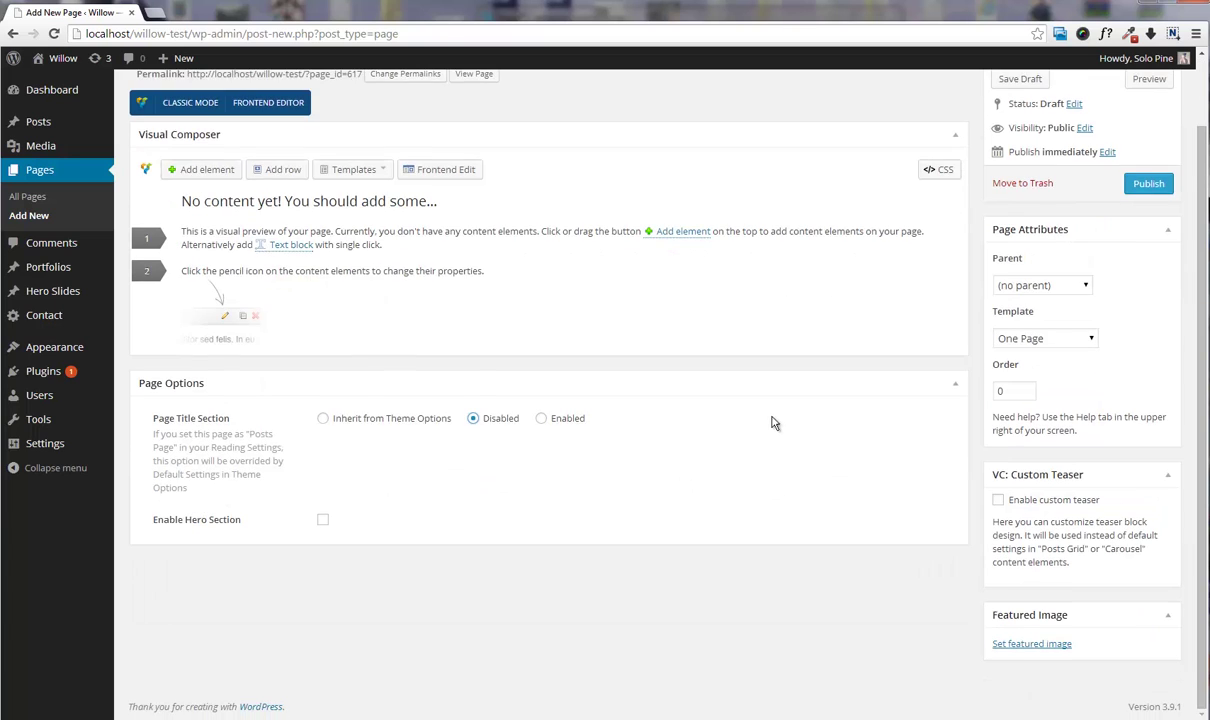
{"action": "scroll", "coordinate": [893, 425], "scroll_direction": "up", "scroll_amount": 1}
{"action": "left_click", "coordinate": [1140, 261]}
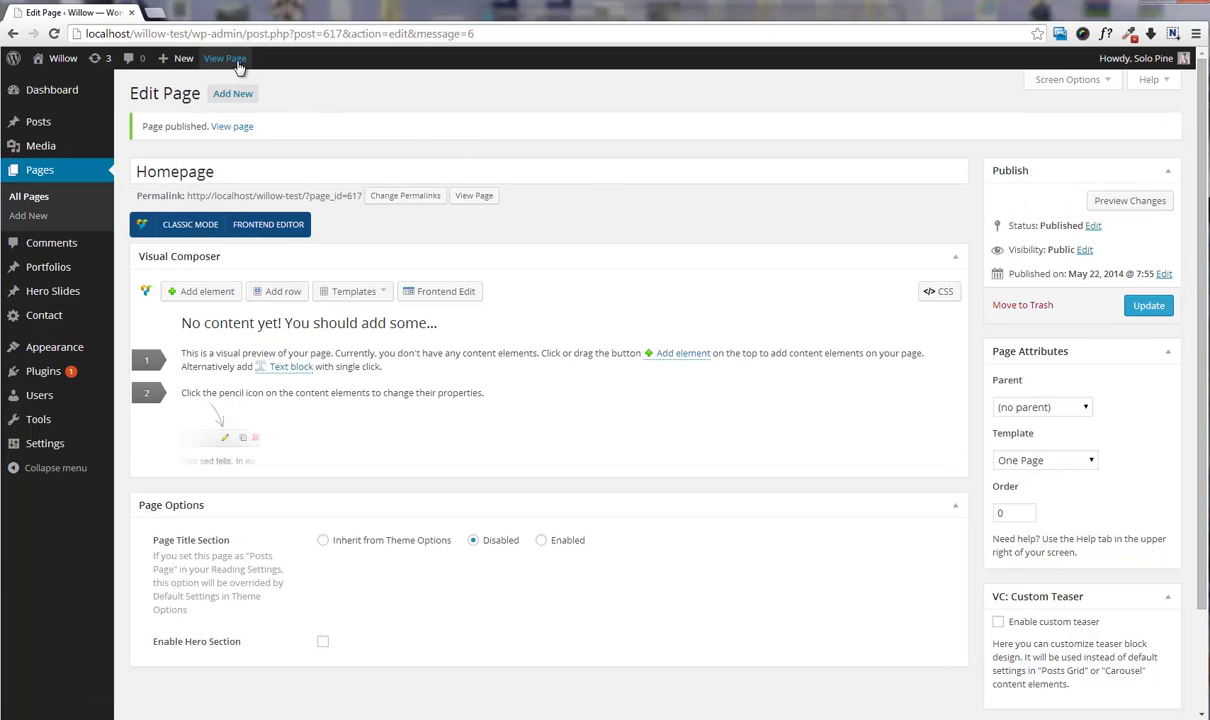
- View the published Homepage page in a separate browser tab and return to the page editor
{"action": "middle_click", "coordinate": [237, 60]}
{"action": "left_click", "coordinate": [190, 12]}
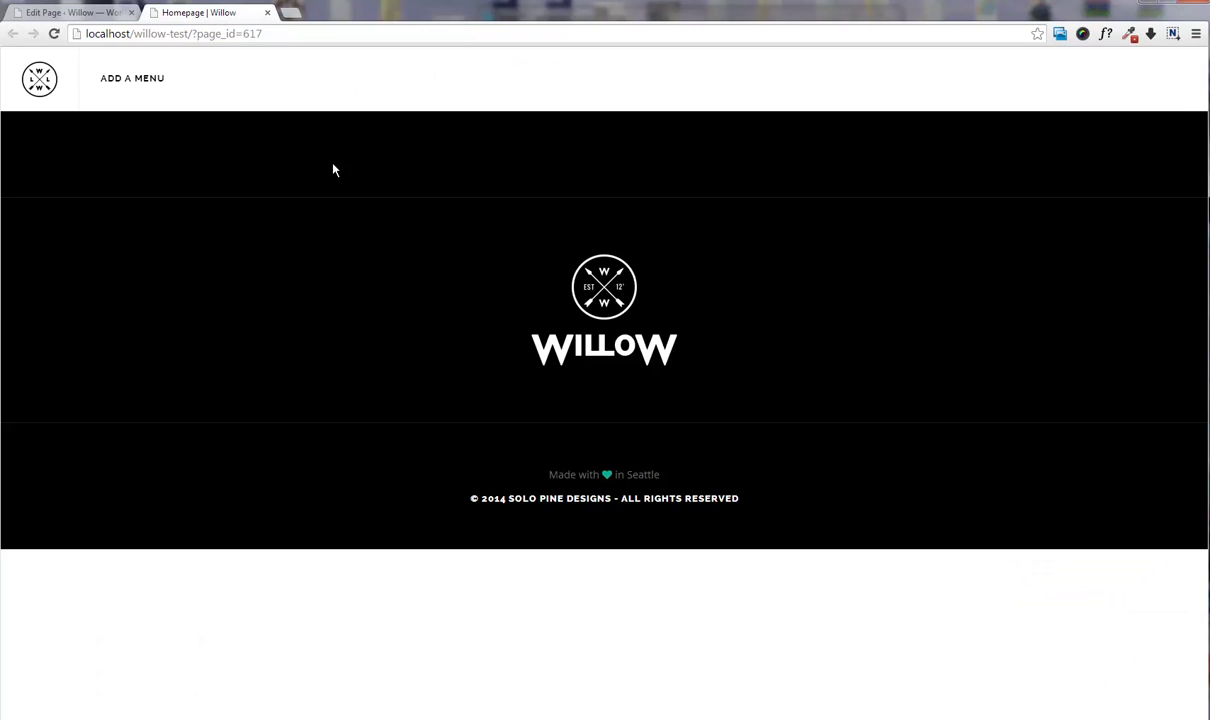
{"action": "left_click", "coordinate": [88, 14]}
- Create a new hero slide titled "Hero1"
{"action": "mouse_move", "coordinate": [75, 291]}
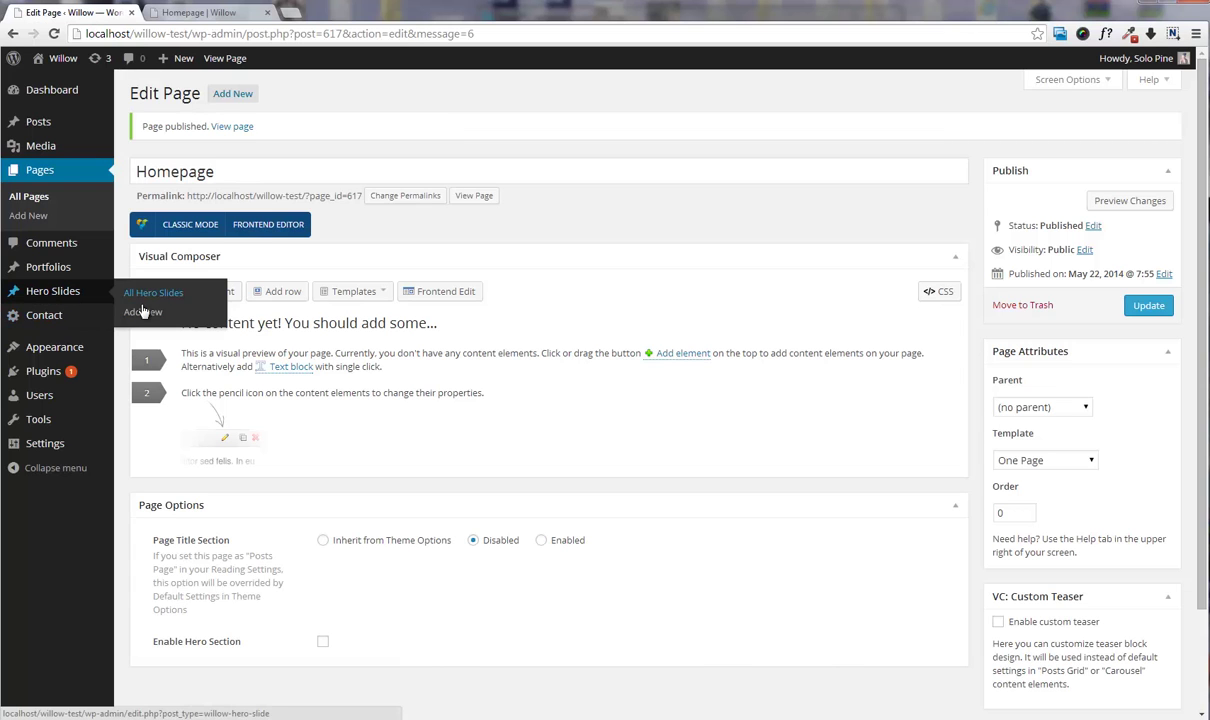
{"action": "left_click", "coordinate": [145, 307]}
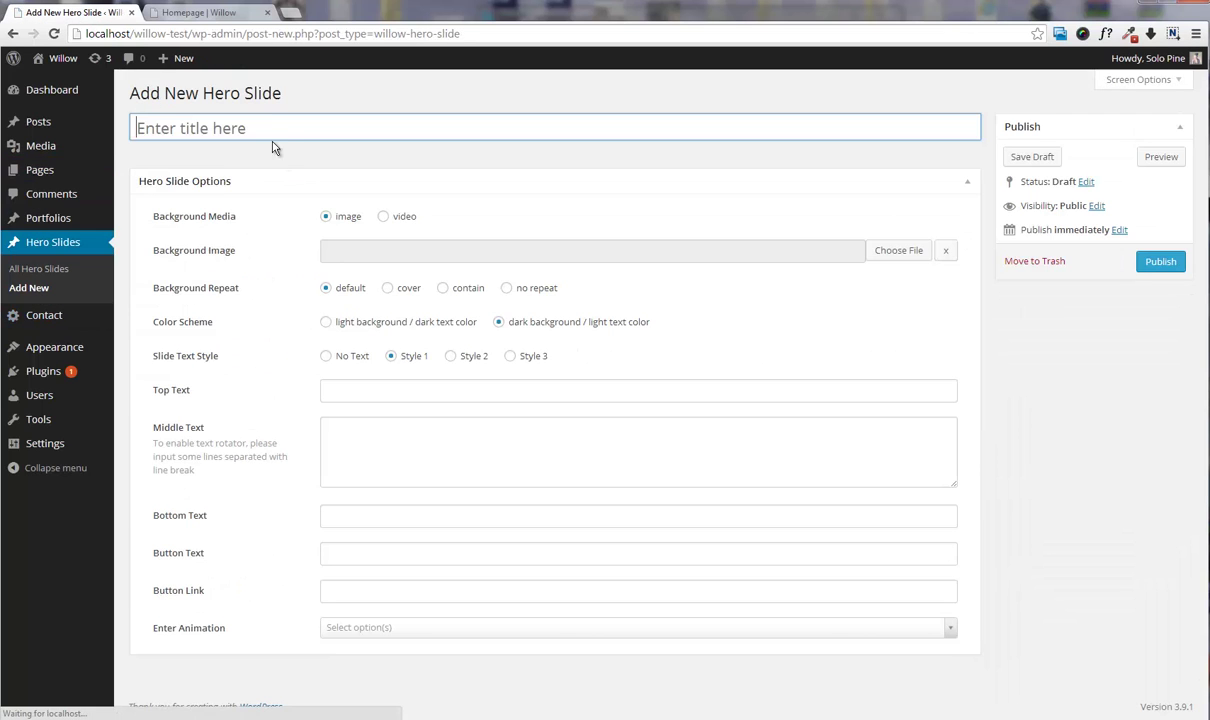
{"action": "type", "text": "Hero1"}
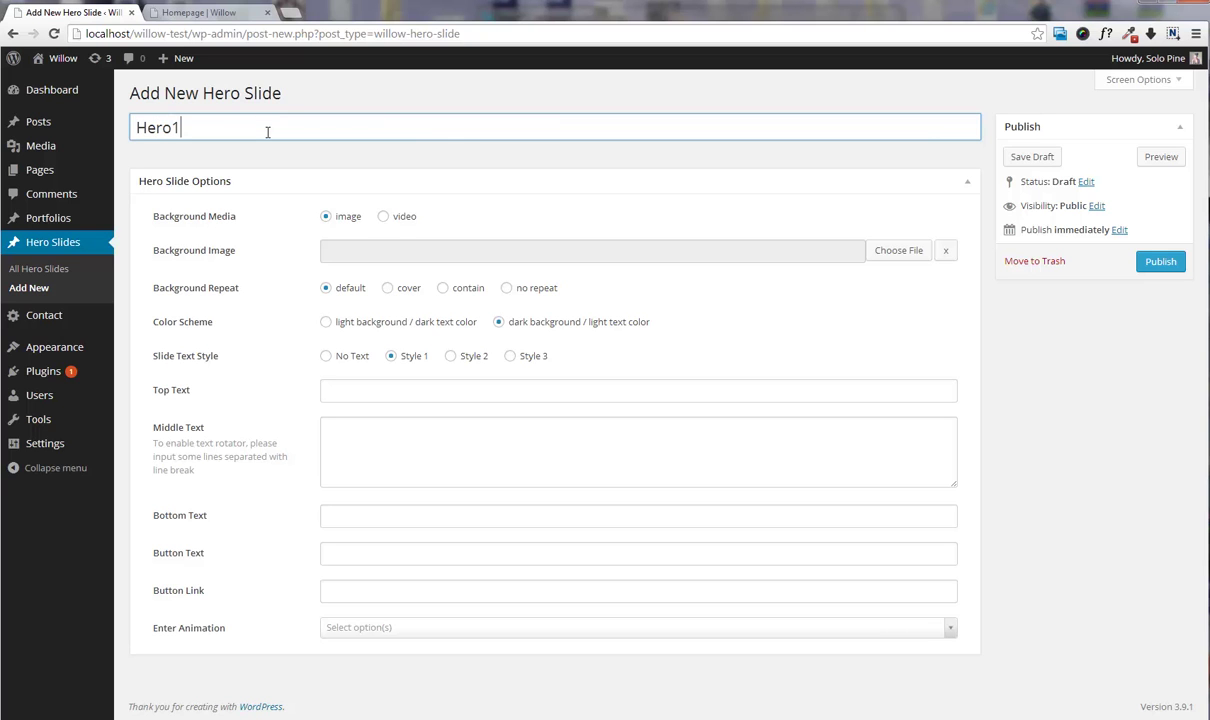
- Set the hero slide's background image to hero1.jpg, the photo of a person carrying a backpack, from the media library
{"action": "left_click", "coordinate": [898, 250]}
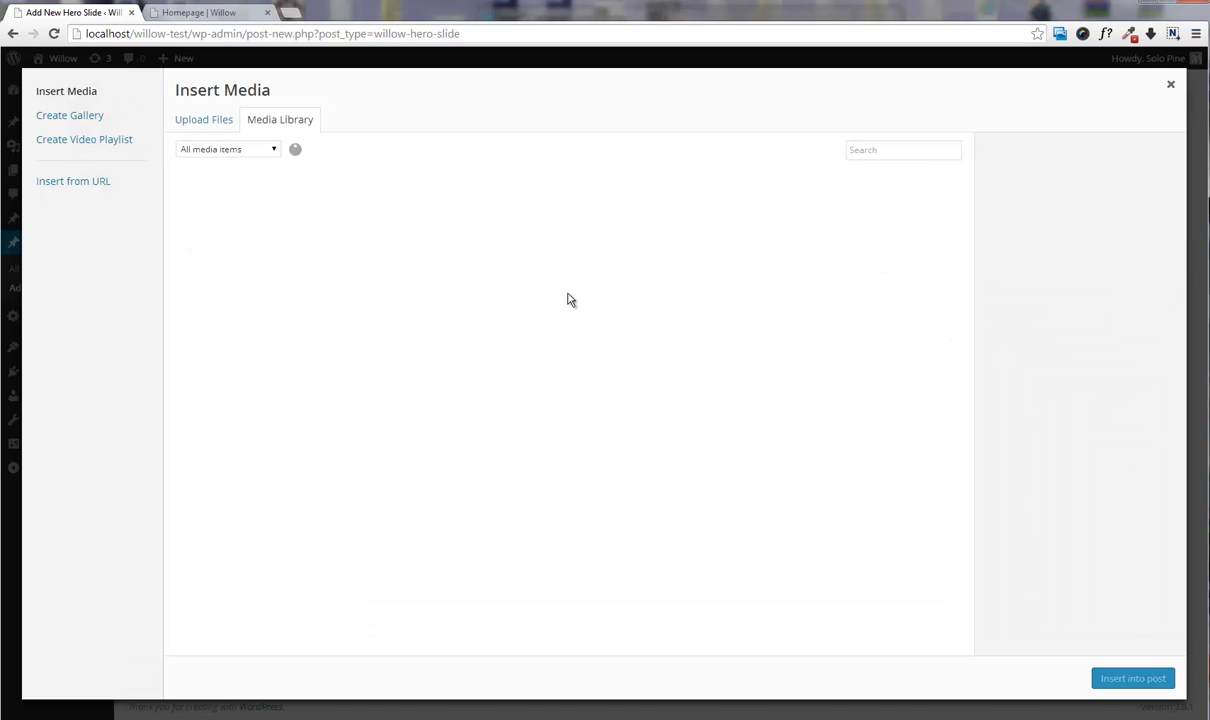
{"action": "scroll", "coordinate": [505, 290], "scroll_direction": "down", "scroll_amount": 3}
{"action": "scroll", "coordinate": [515, 295], "scroll_direction": "down", "scroll_amount": 3}
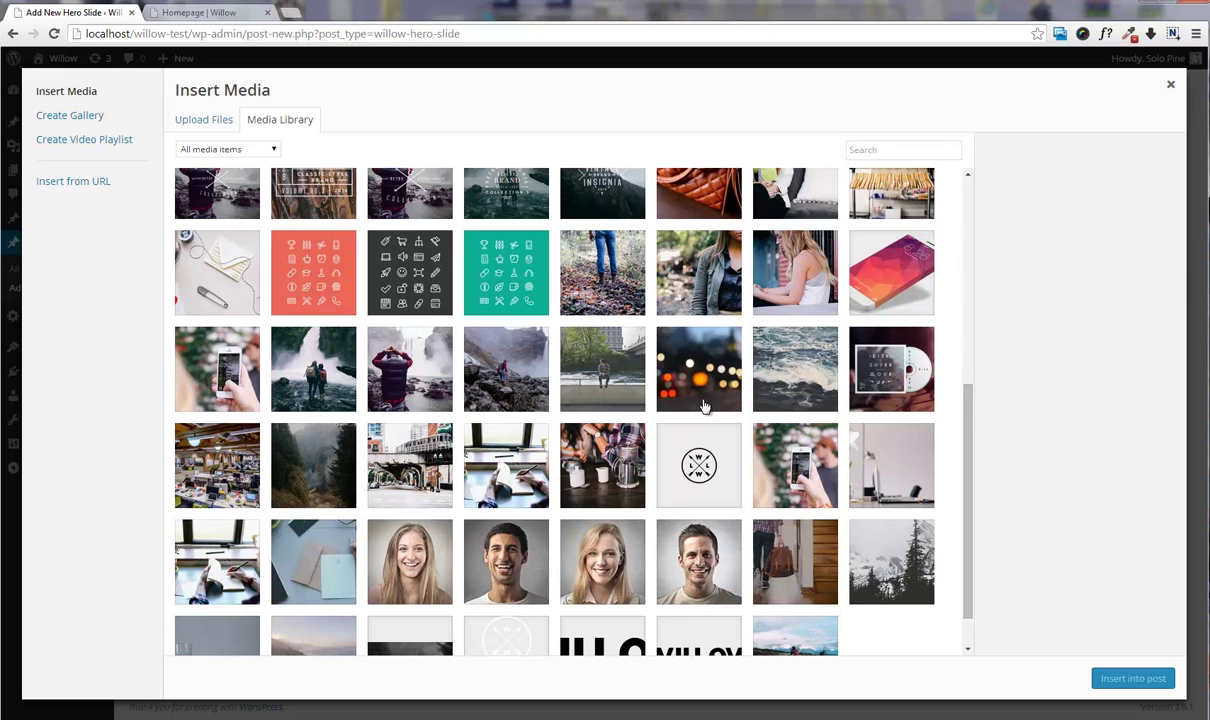
{"action": "scroll", "coordinate": [765, 483], "scroll_direction": "down", "scroll_amount": 1}
{"action": "left_click", "coordinate": [780, 500]}
{"action": "left_click", "coordinate": [1133, 678]}
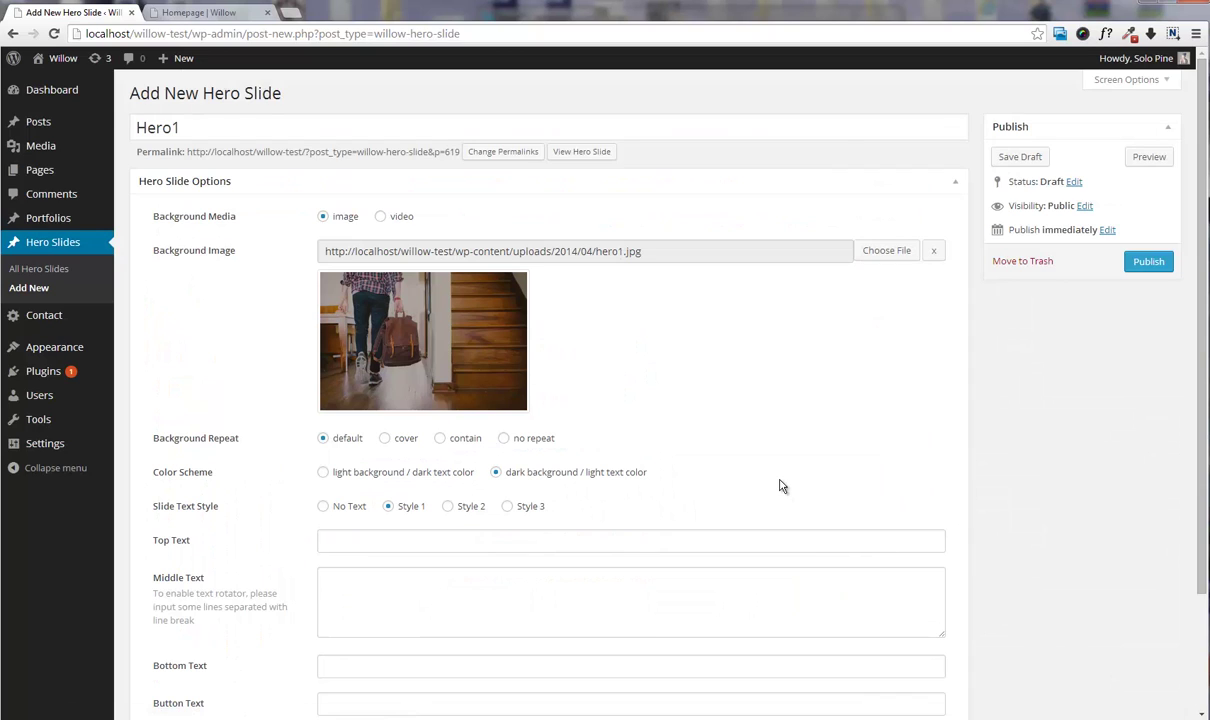
- Set background repeat to cover, top text "Timeless form for a modern market" and middle text lines "Bringing Design to Life" and "Devoted to Craftmanship"
{"action": "scroll", "coordinate": [416, 443], "scroll_direction": "down", "scroll_amount": 1}
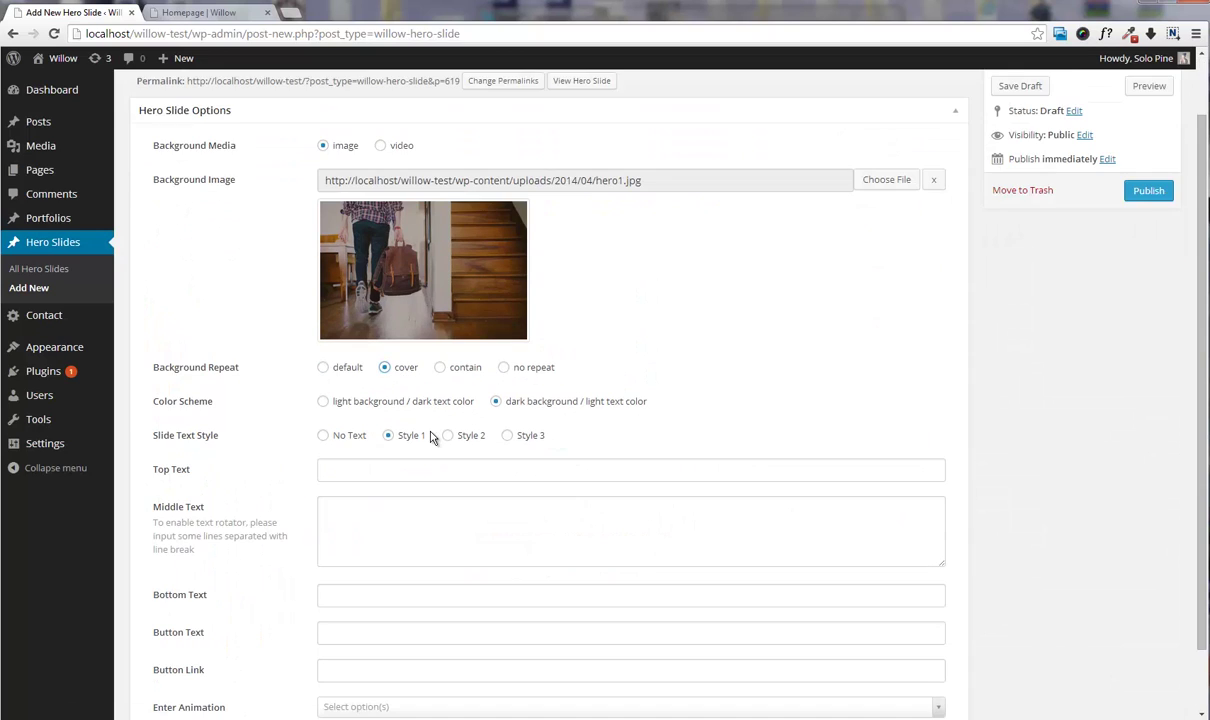
{"action": "left_click", "coordinate": [564, 476]}
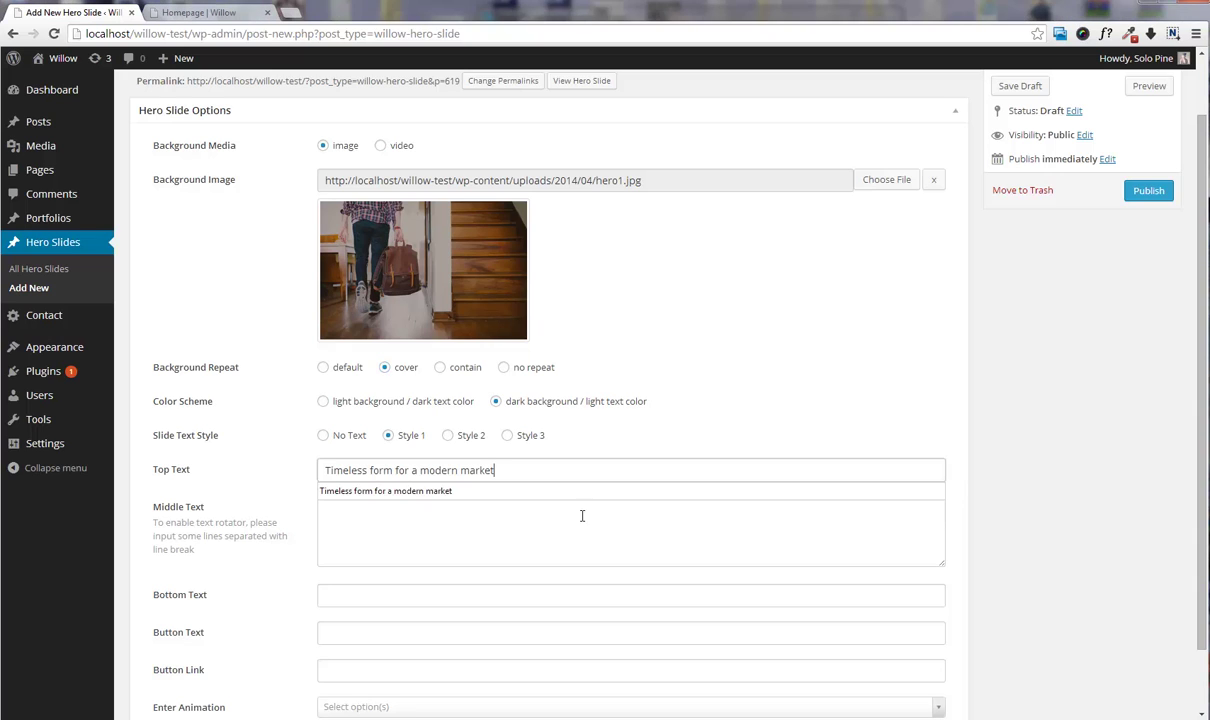
{"action": "left_click", "coordinate": [581, 516]}
{"action": "key", "text": "Tab"}
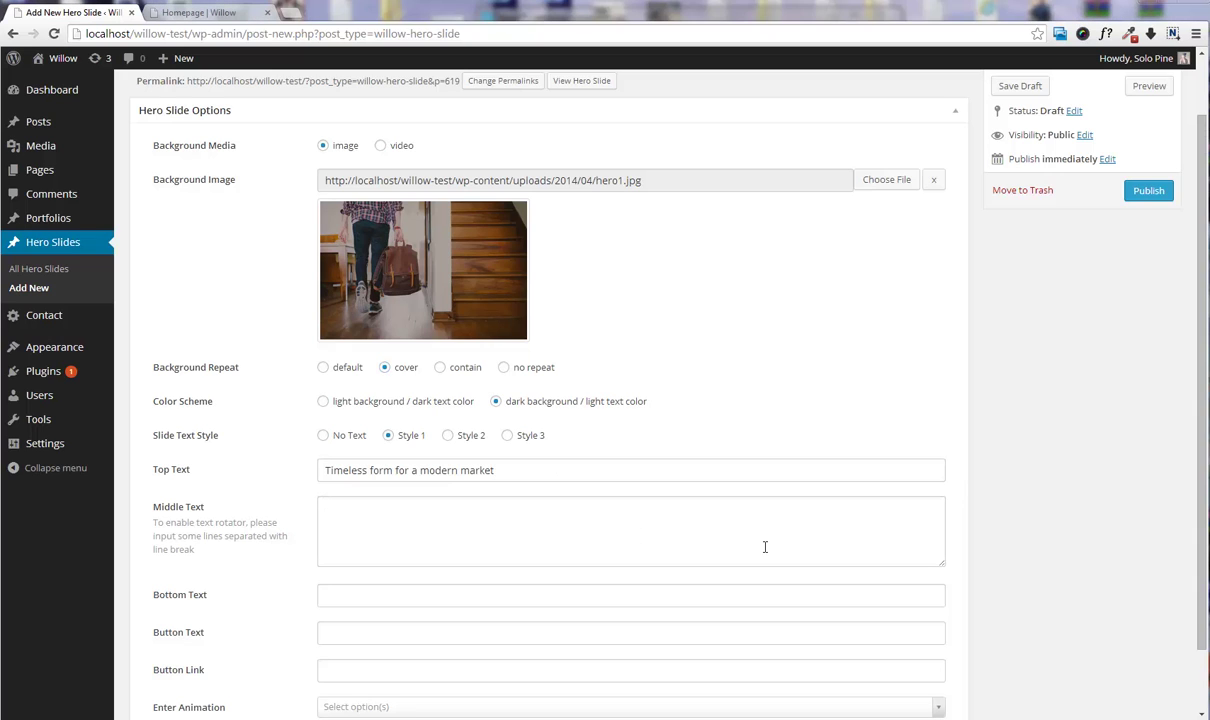
{"action": "type", "text": "Bringing Design to Life Devoted to Craftmanship"}
- Enter "Harmonizing the style & perfomance of travel goods since 1935" as the slide's bottom text
{"action": "scroll", "coordinate": [765, 547], "scroll_direction": "down", "scroll_amount": 1}
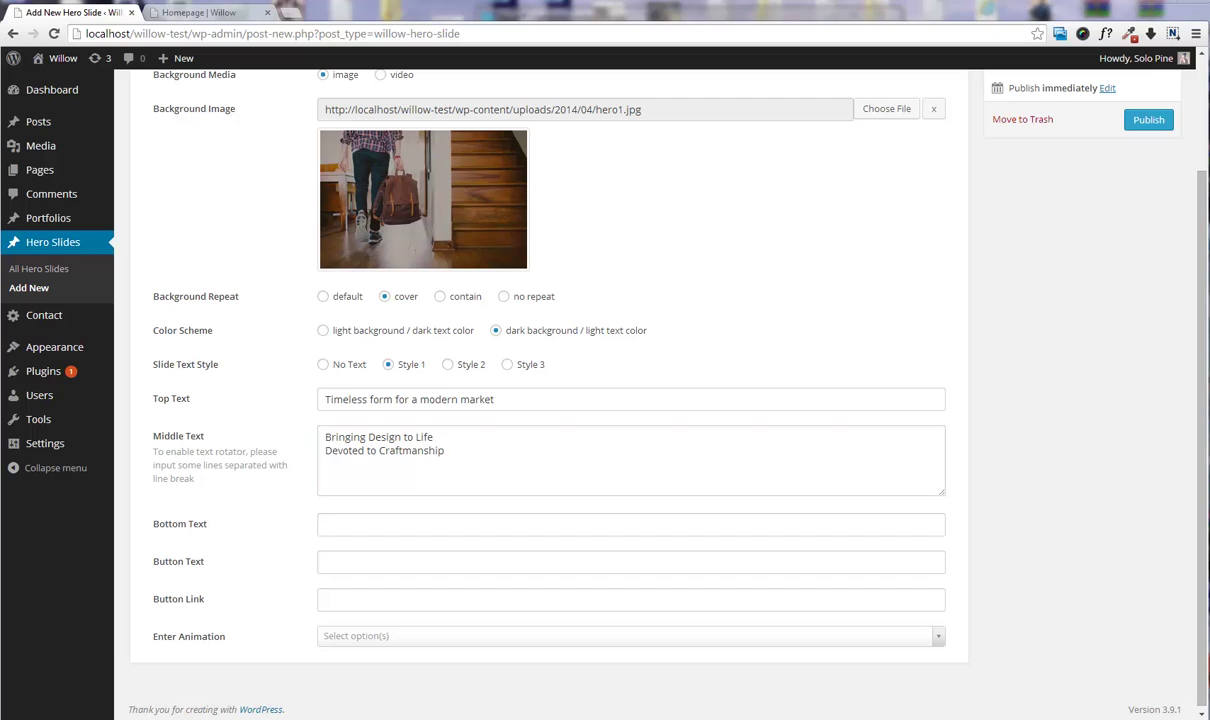
{"action": "left_click", "coordinate": [653, 522]}
{"action": "type", "text": "Harmonizing the style & perfomance of travel goods since 1935"}
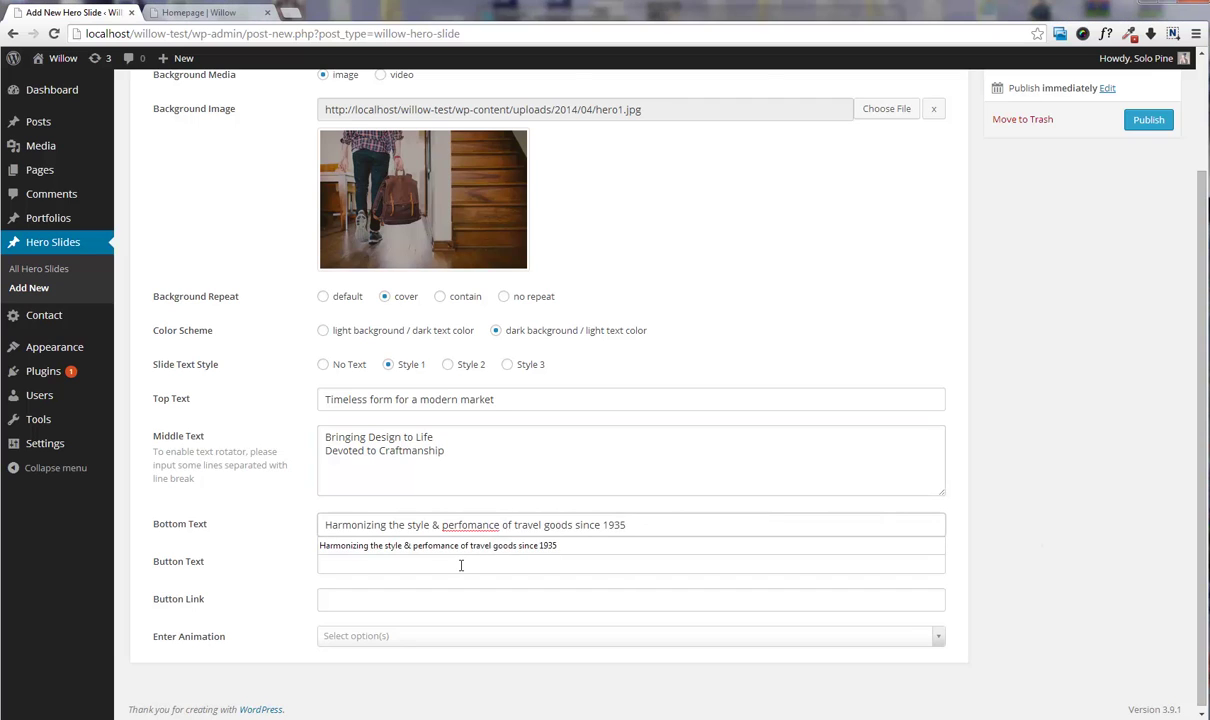
- Set the slide's button text to "Get Started" and its link to "#about", and publish the hero slide
{"action": "left_click", "coordinate": [461, 565]}
{"action": "type", "text": "Get Star"}
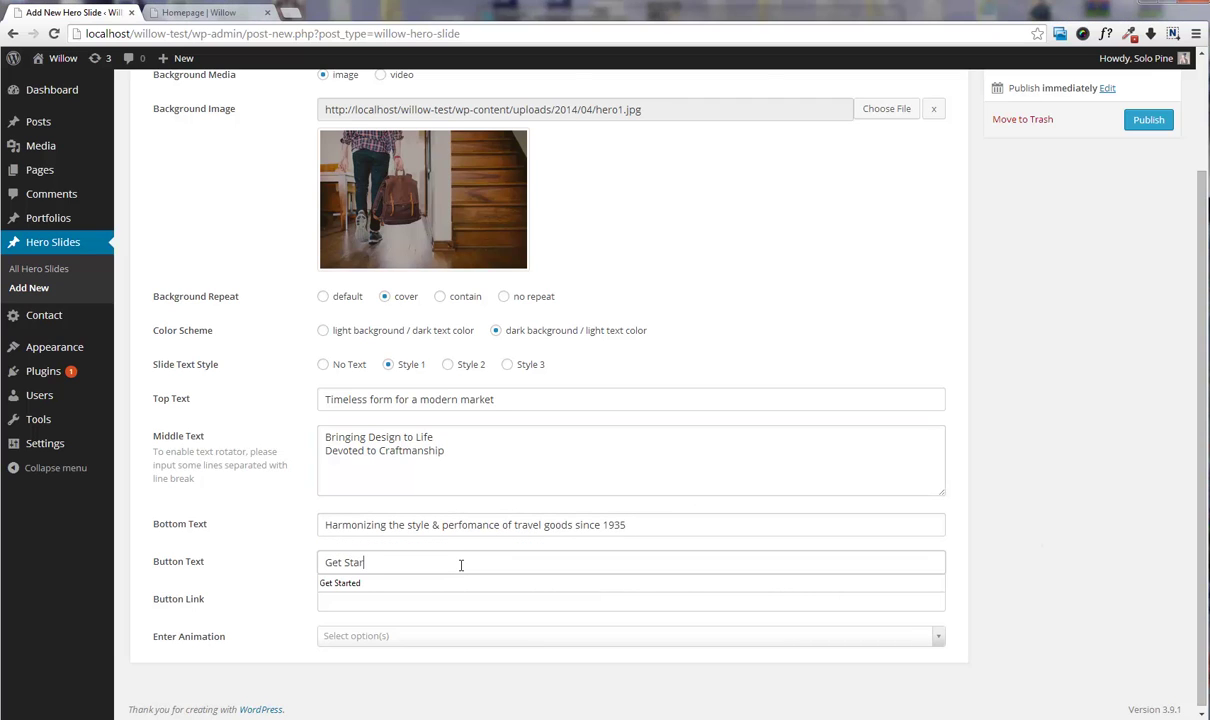
{"action": "type", "text": "ted"}
{"action": "key", "text": "Tab"}
{"action": "type", "text": "#about"}
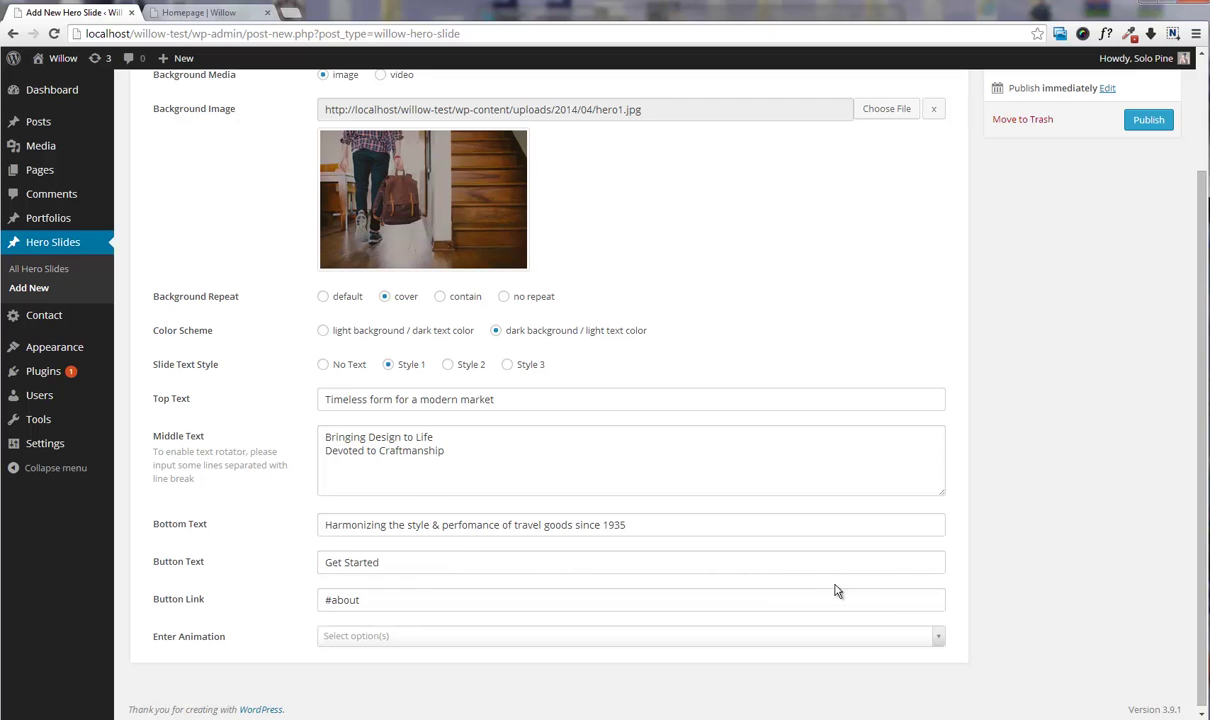
{"action": "scroll", "coordinate": [906, 576], "scroll_direction": "up", "scroll_amount": 3}
{"action": "left_click", "coordinate": [1168, 261]}
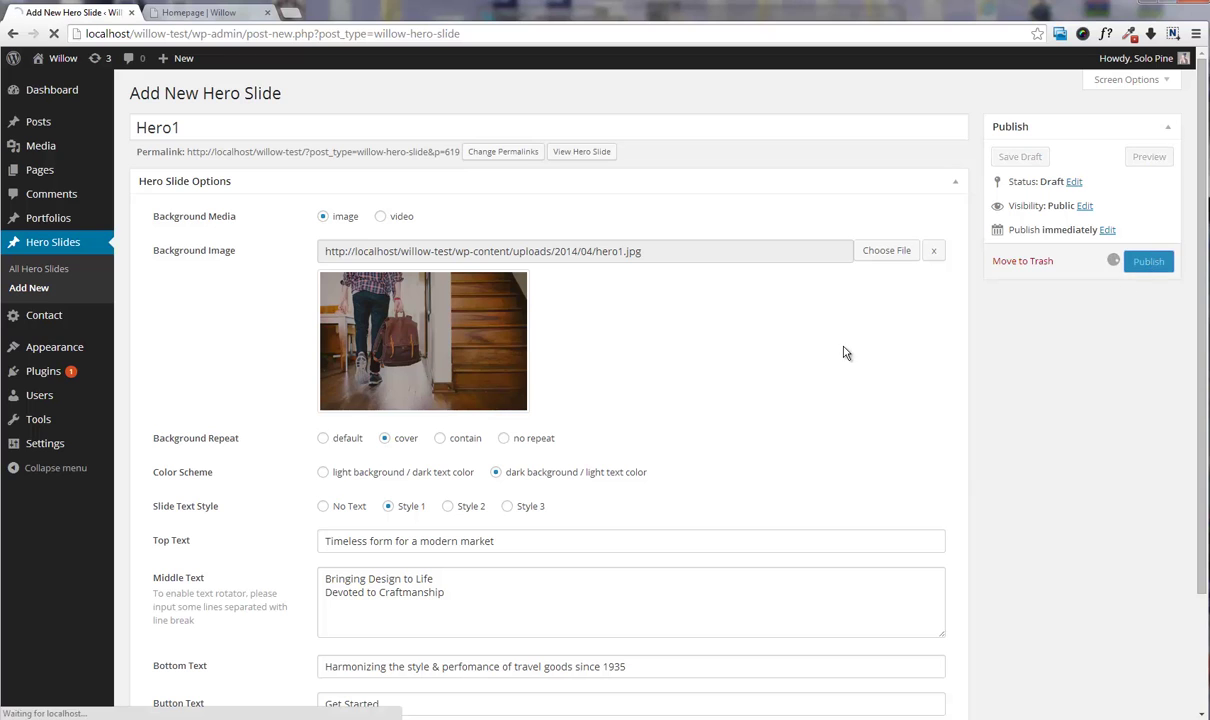
- Open the existing Homepage page for editing from the list of all pages
{"action": "mouse_move", "coordinate": [105, 170]}
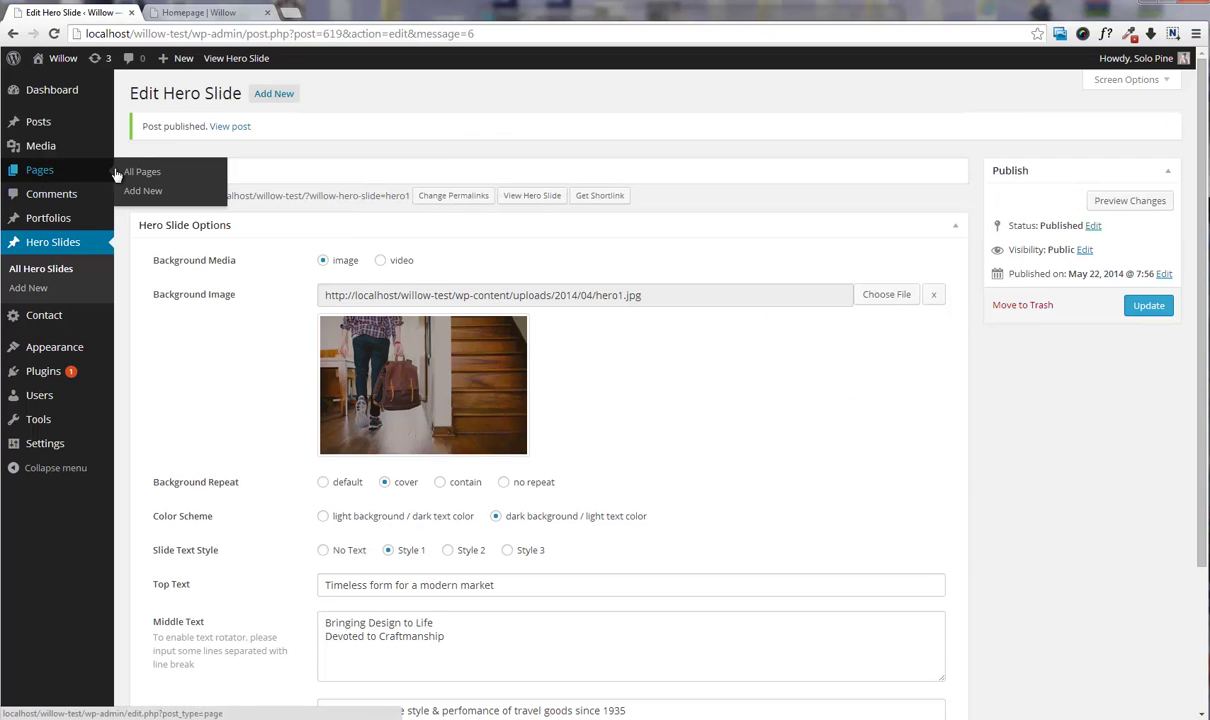
{"action": "left_click", "coordinate": [145, 182]}
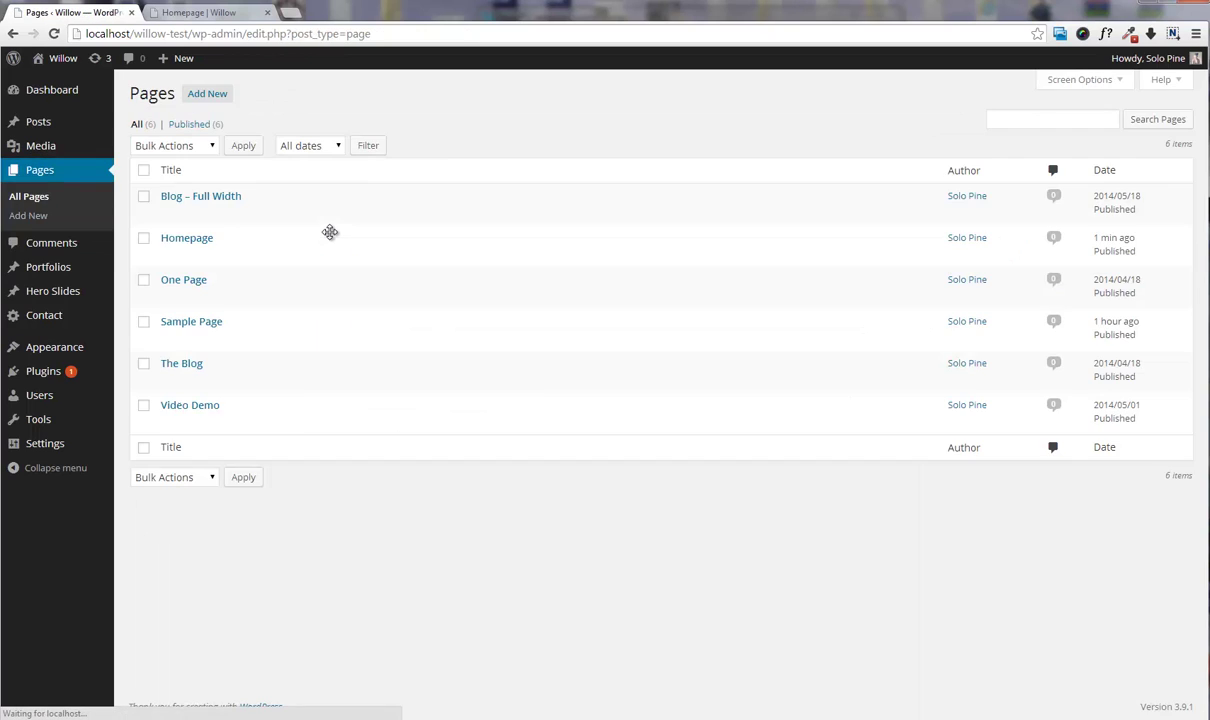
{"action": "mouse_move", "coordinate": [230, 235]}
{"action": "left_click", "coordinate": [170, 255]}
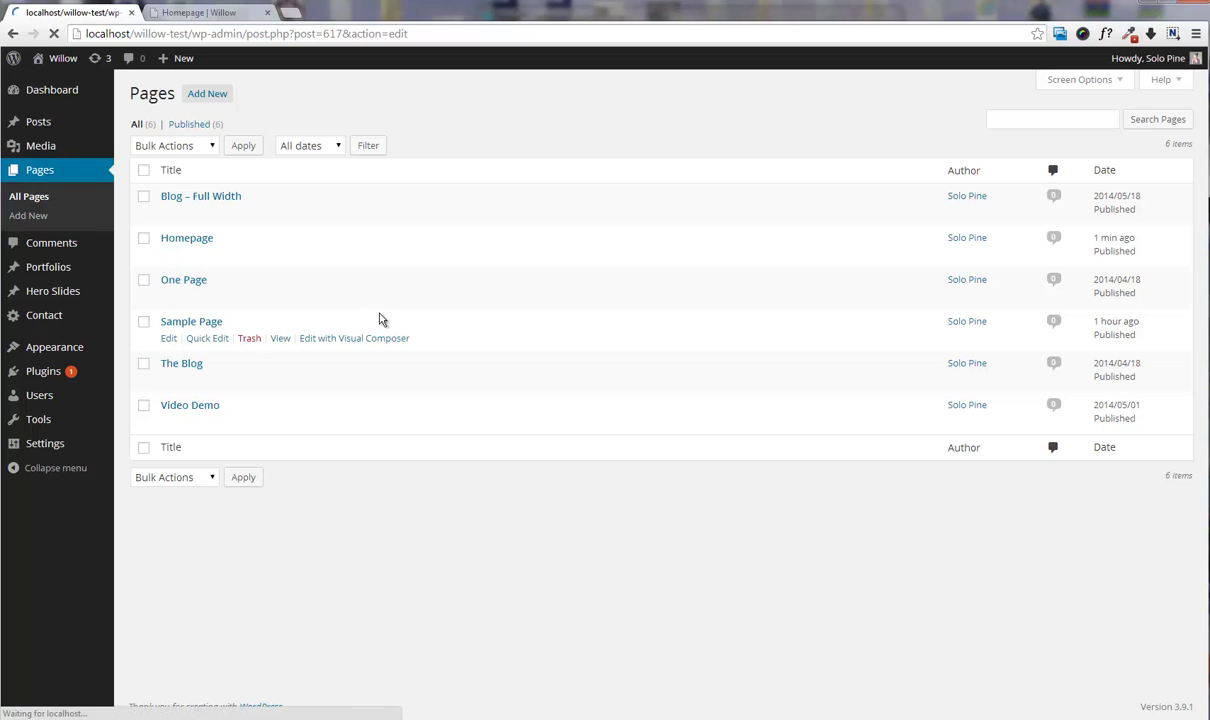
- Enable the page's hero section and hero logo, choose Hero1 as its only slide, and update the page
{"action": "scroll", "coordinate": [395, 350], "scroll_direction": "down", "scroll_amount": 1}
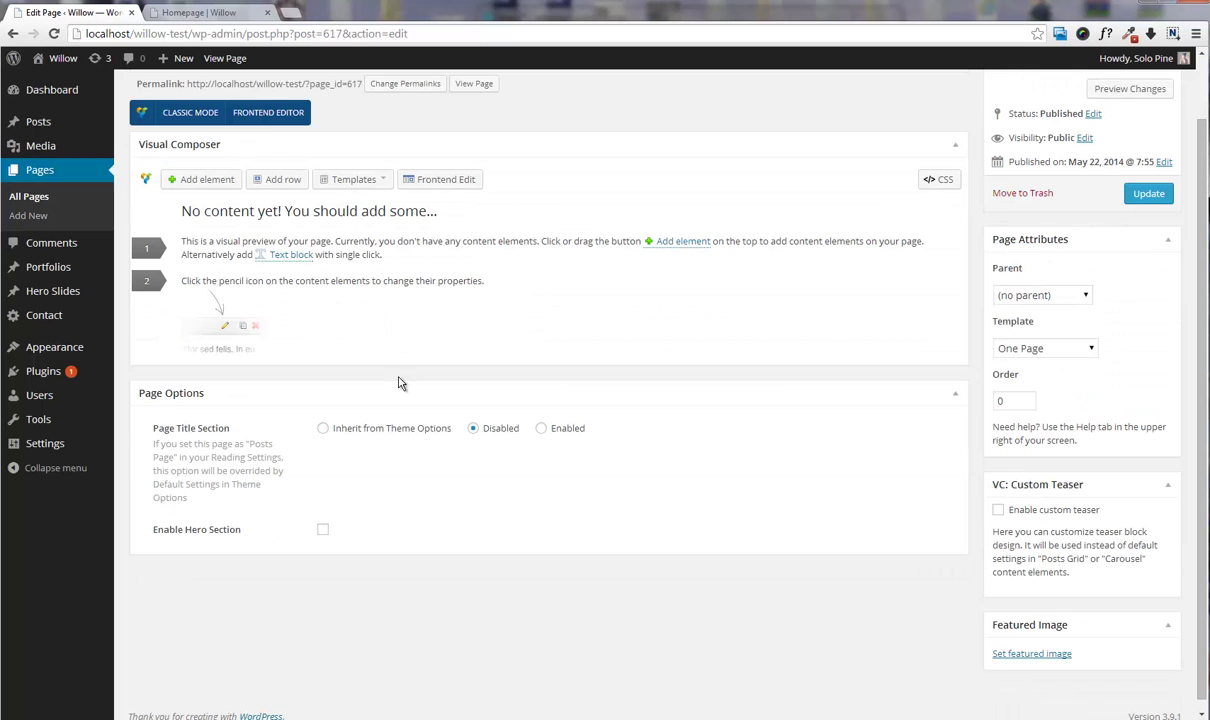
{"action": "left_click", "coordinate": [323, 528]}
{"action": "scroll", "coordinate": [356, 450], "scroll_direction": "down", "scroll_amount": 2}
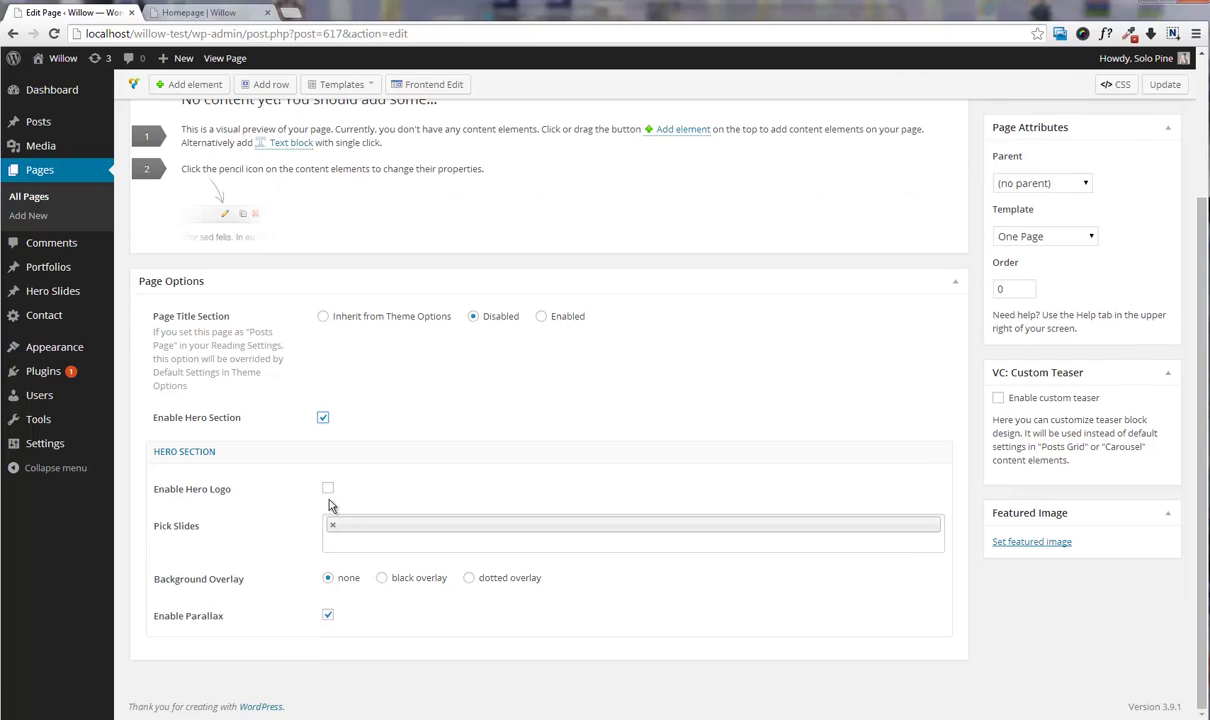
{"action": "left_click", "coordinate": [327, 489]}
{"action": "left_click", "coordinate": [336, 527]}
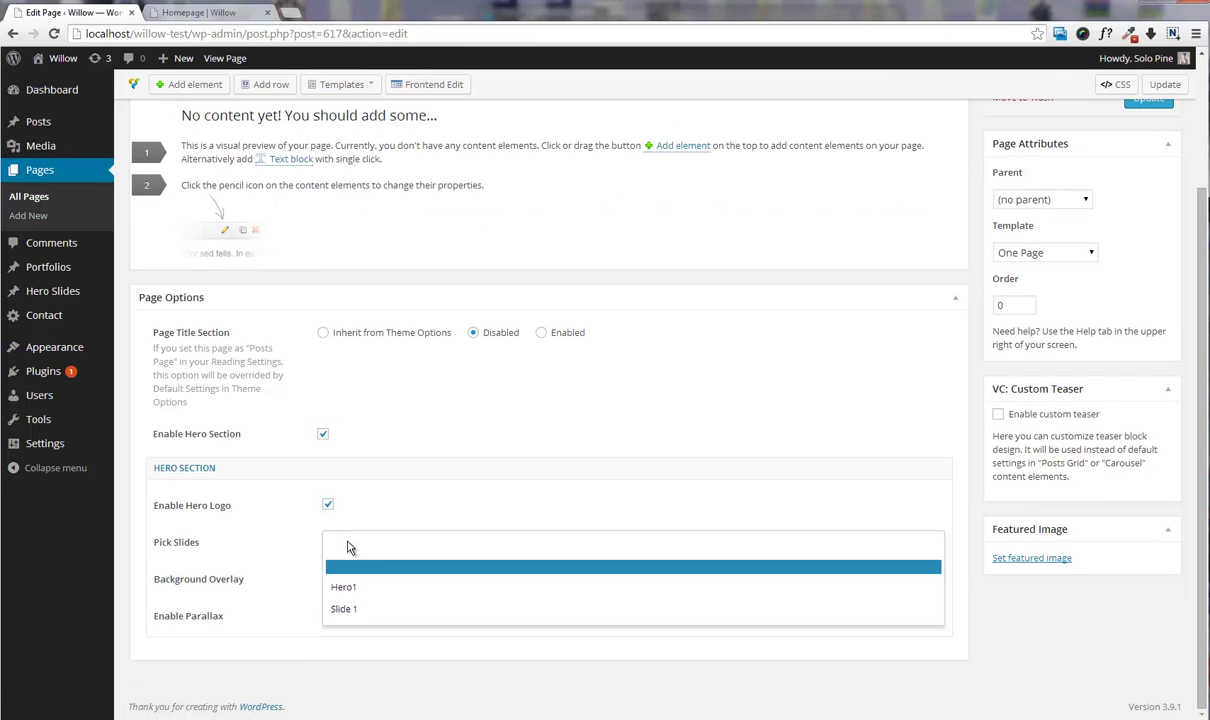
{"action": "left_click", "coordinate": [368, 586]}
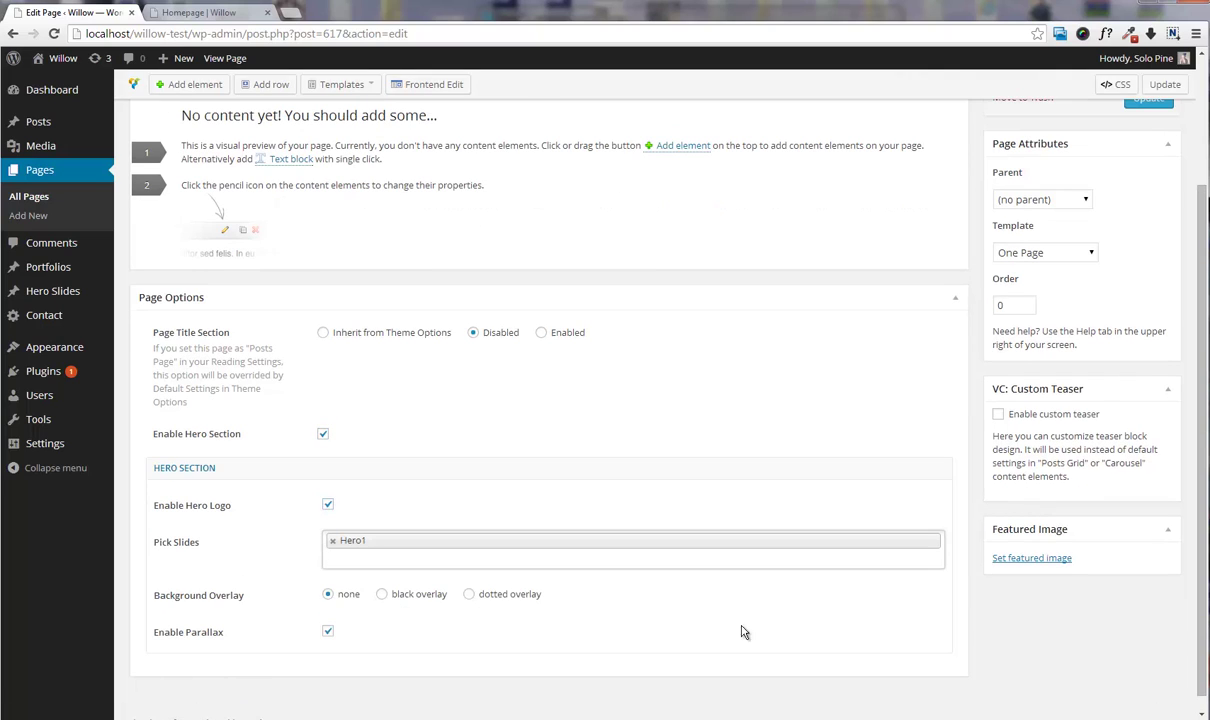
{"action": "scroll", "coordinate": [900, 596], "scroll_direction": "up", "scroll_amount": 3}
{"action": "left_click", "coordinate": [1146, 265]}
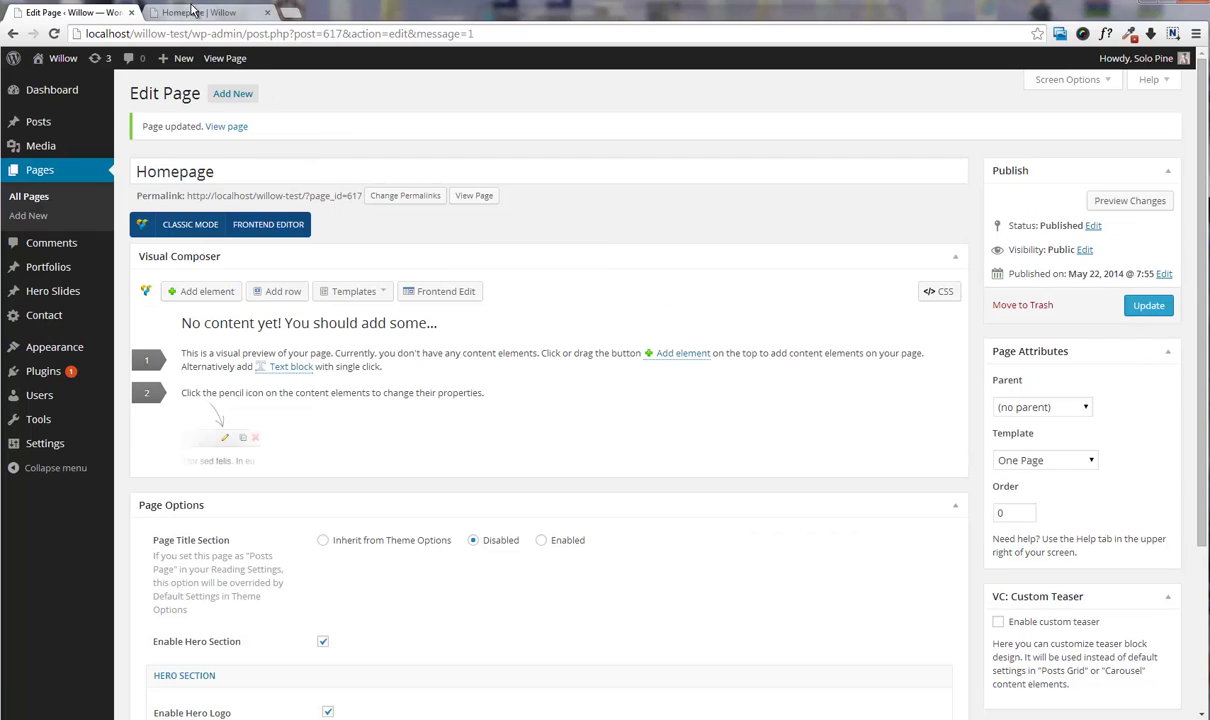
- Reload the Homepage on the live site and examine its hero section
{"action": "left_click", "coordinate": [186, 12]}
{"action": "key", "text": "F5"}
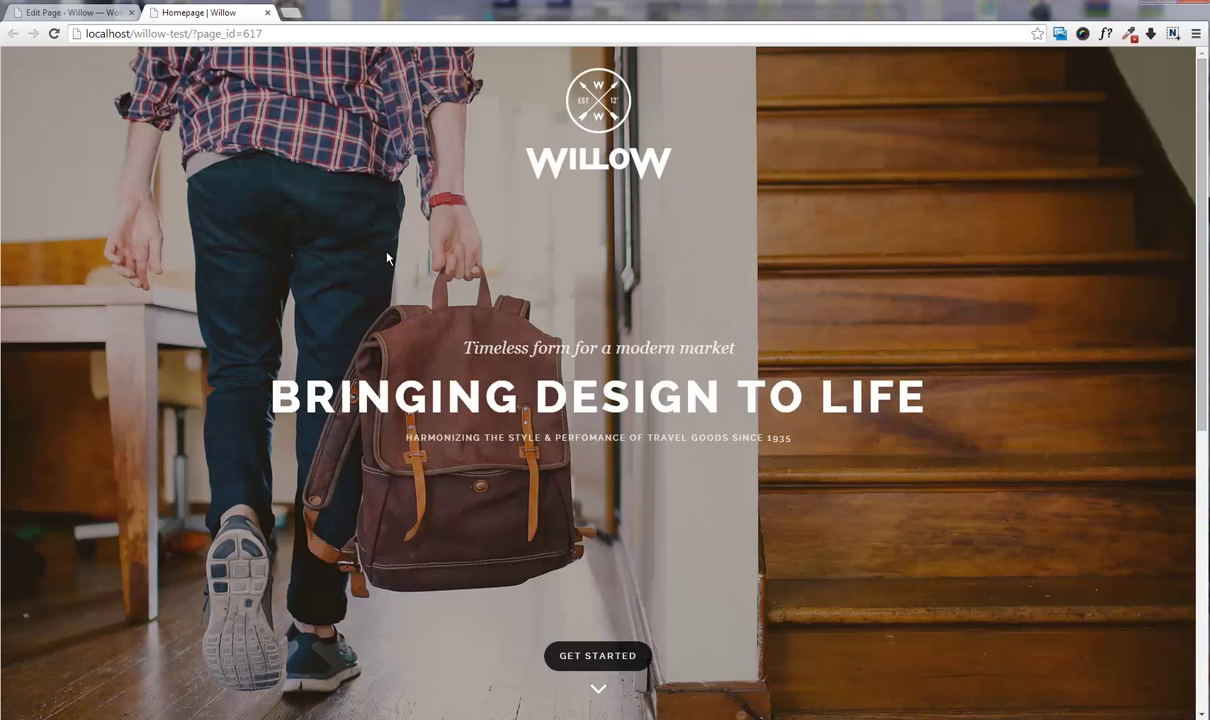
{"action": "scroll", "coordinate": [387, 253], "scroll_direction": "down", "scroll_amount": 2}
{"action": "scroll", "coordinate": [387, 253], "scroll_direction": "up", "scroll_amount": 2}
- Add a row to the Homepage content and set its top padding to 110px
{"action": "left_click", "coordinate": [97, 14]}
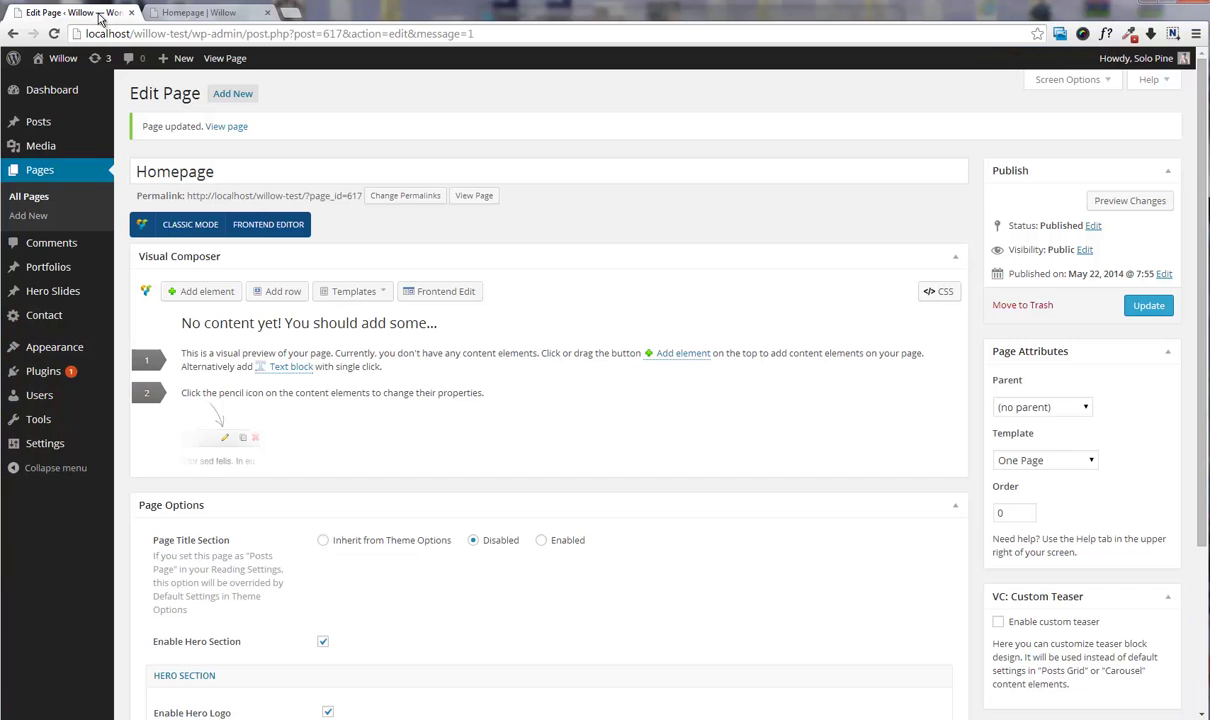
{"action": "left_click", "coordinate": [283, 291]}
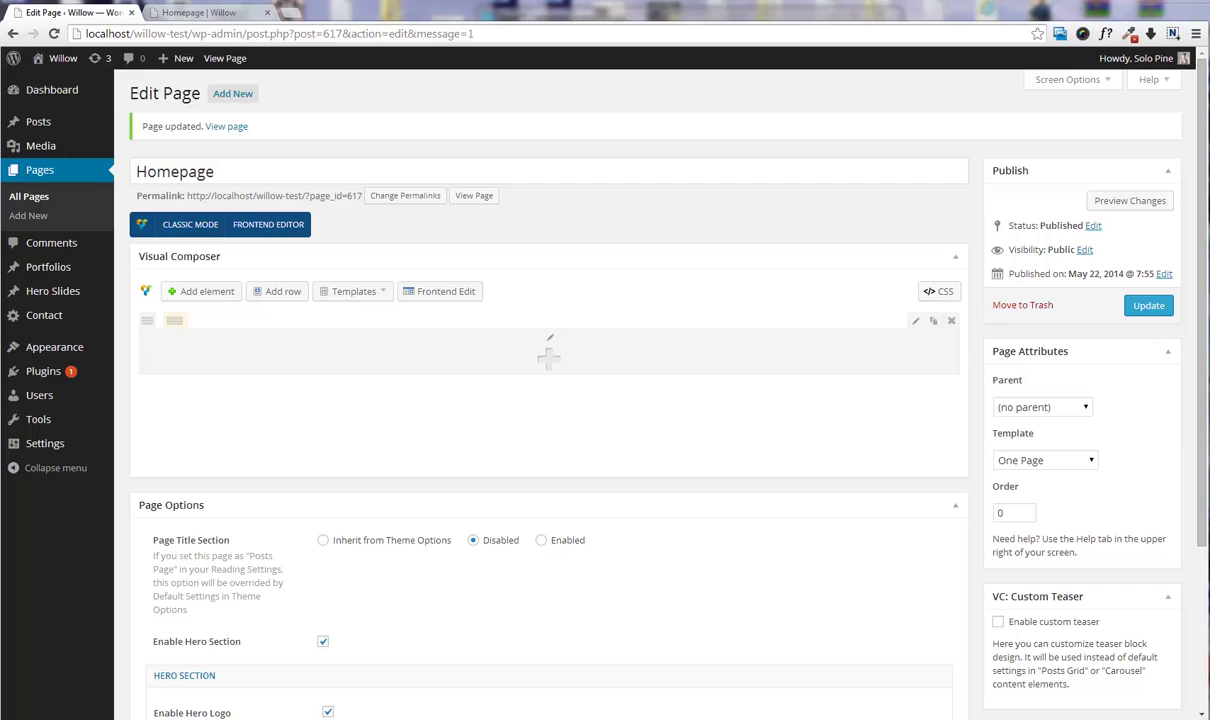
{"action": "left_click", "coordinate": [915, 321]}
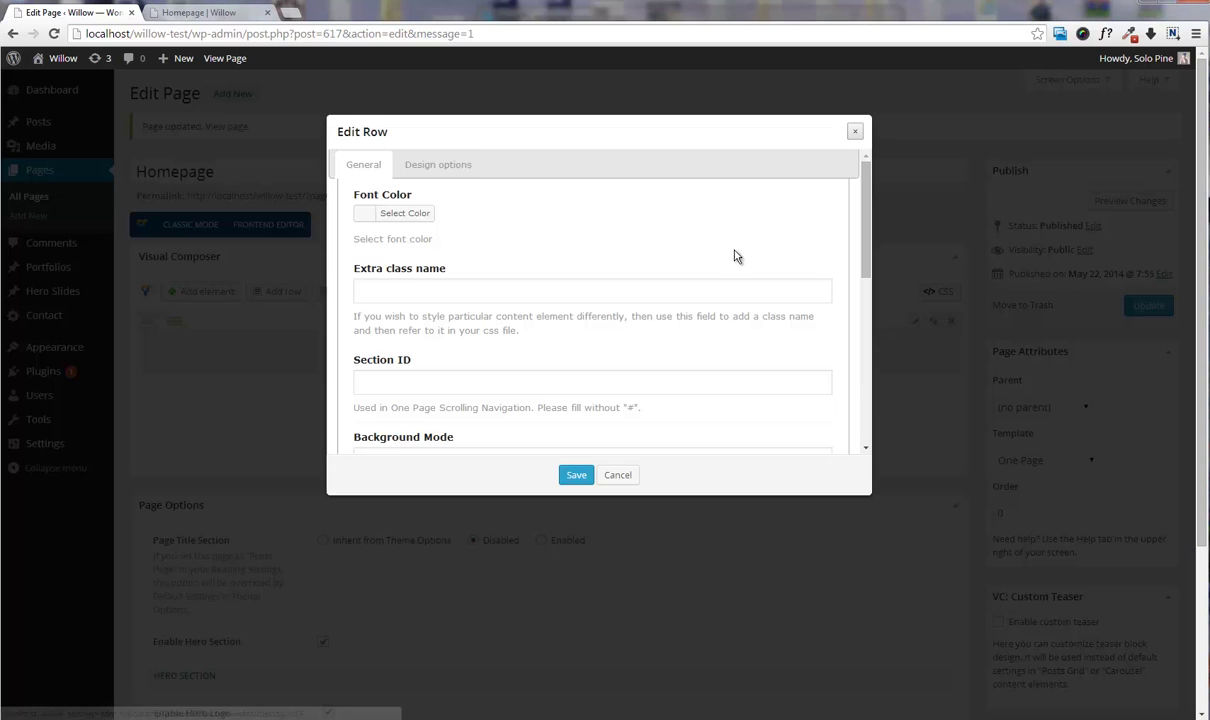
{"action": "left_click", "coordinate": [457, 166]}
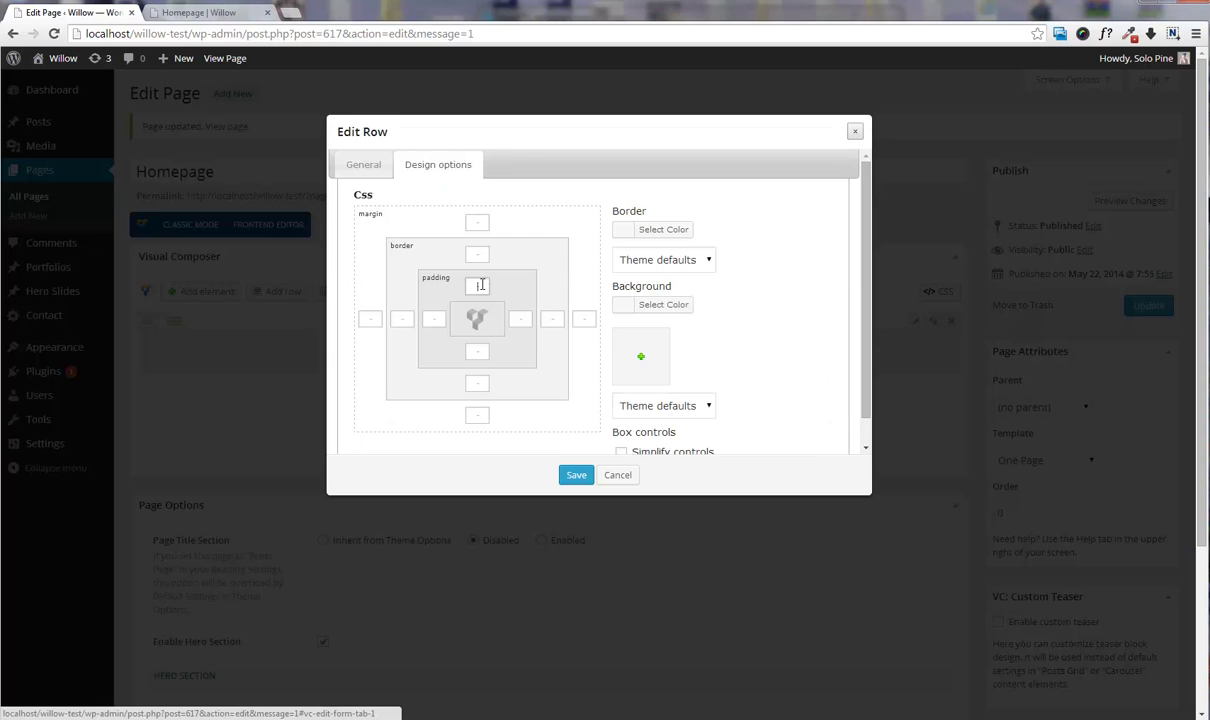
{"action": "left_click", "coordinate": [481, 285]}
{"action": "type", "text": "120"}
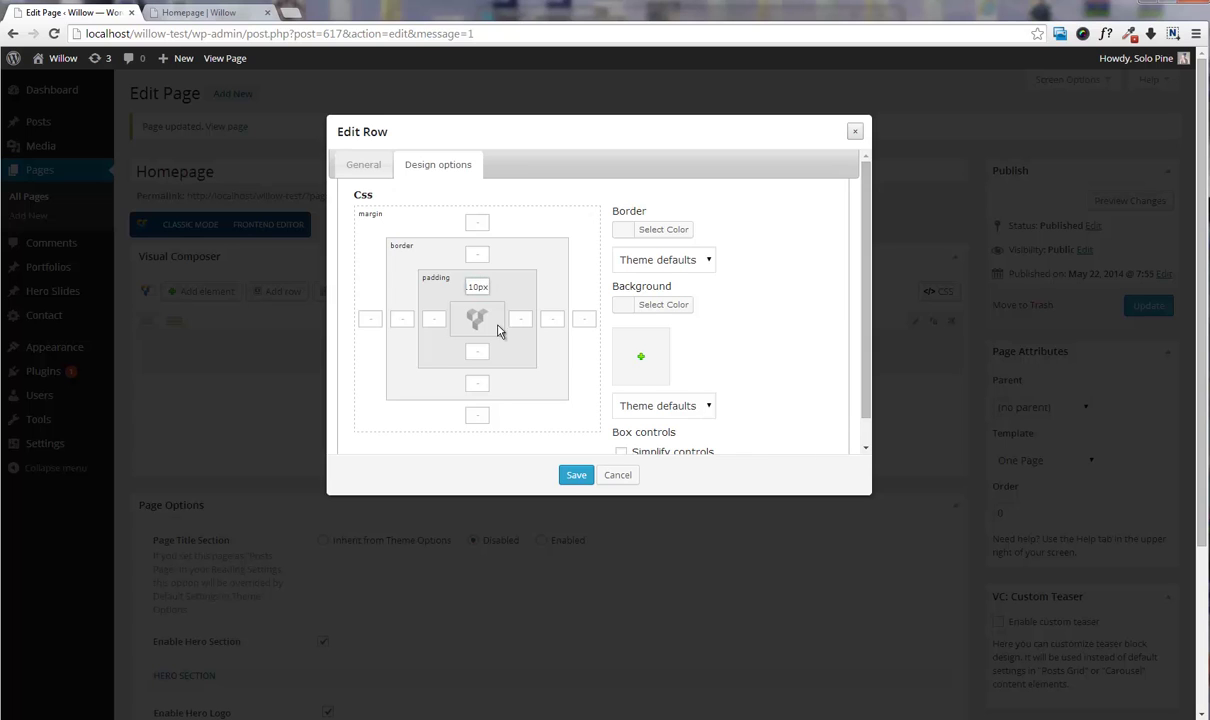
{"action": "left_click", "coordinate": [575, 475]}
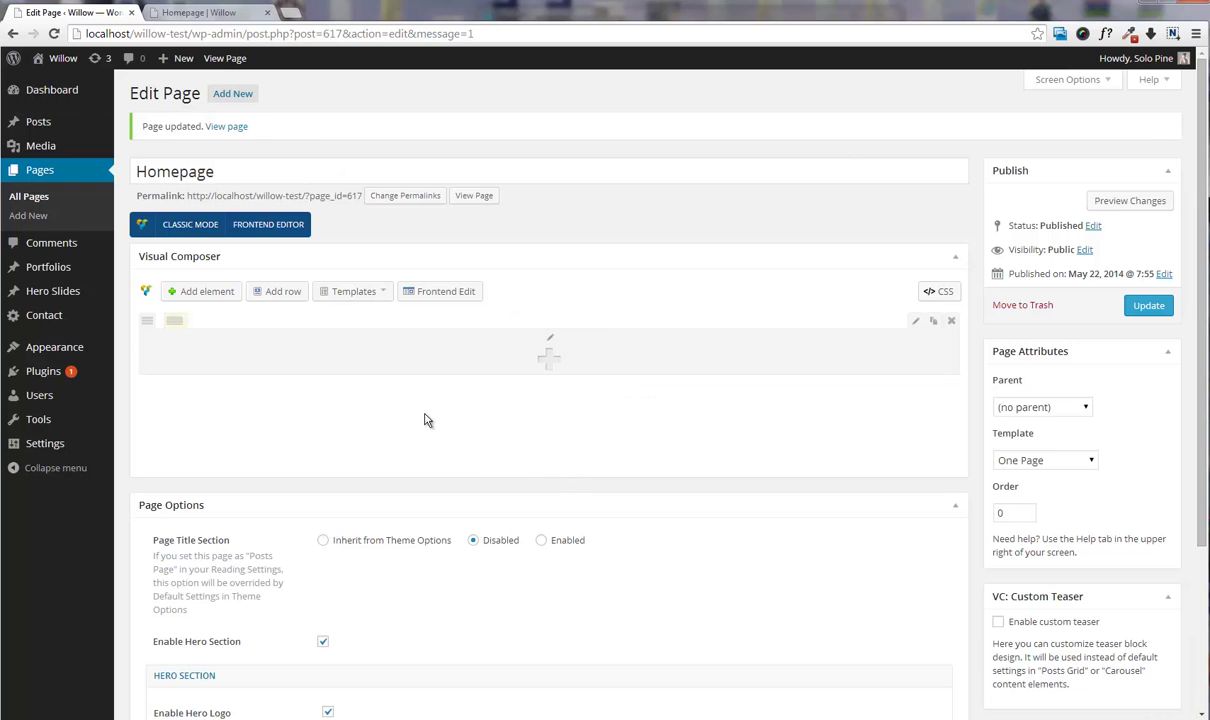
- Add a Section Heading to the empty row with large heading "Modern Digital Agency" and small heading "Who are we"
{"action": "left_click", "coordinate": [549, 362]}
{"action": "scroll", "coordinate": [1059, 346], "scroll_direction": "down", "scroll_amount": 2}
{"action": "left_click", "coordinate": [1059, 346]}
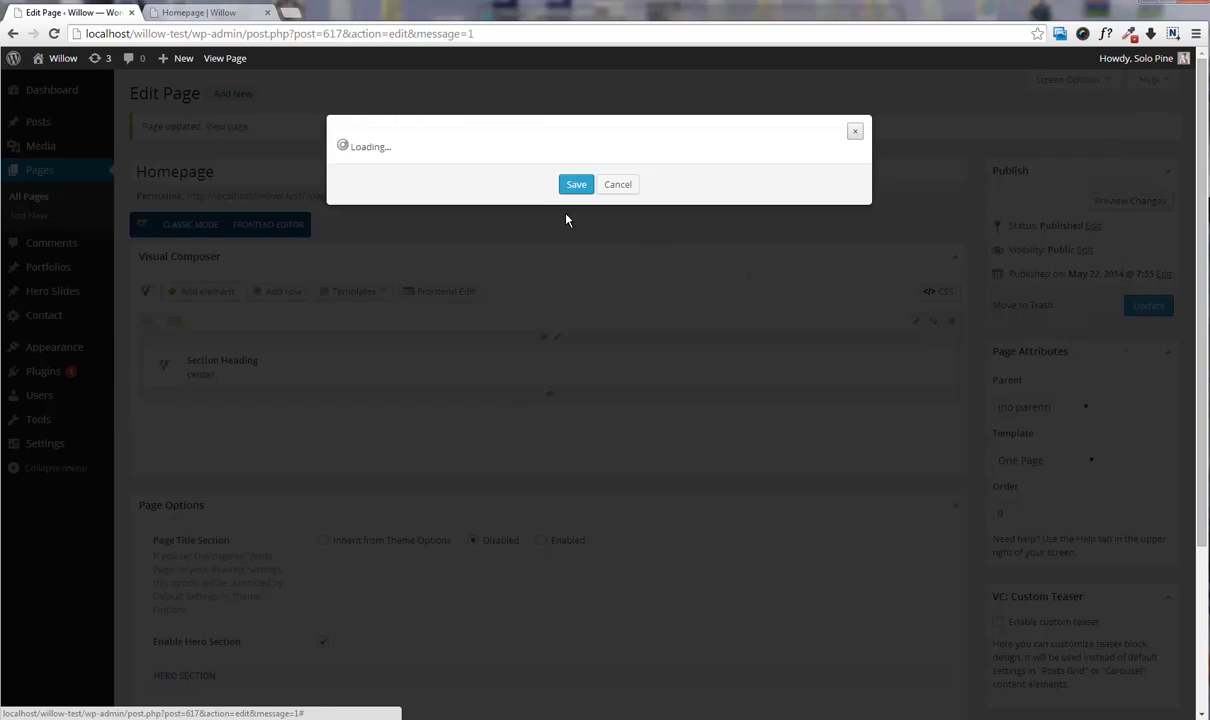
{"action": "left_click", "coordinate": [483, 188]}
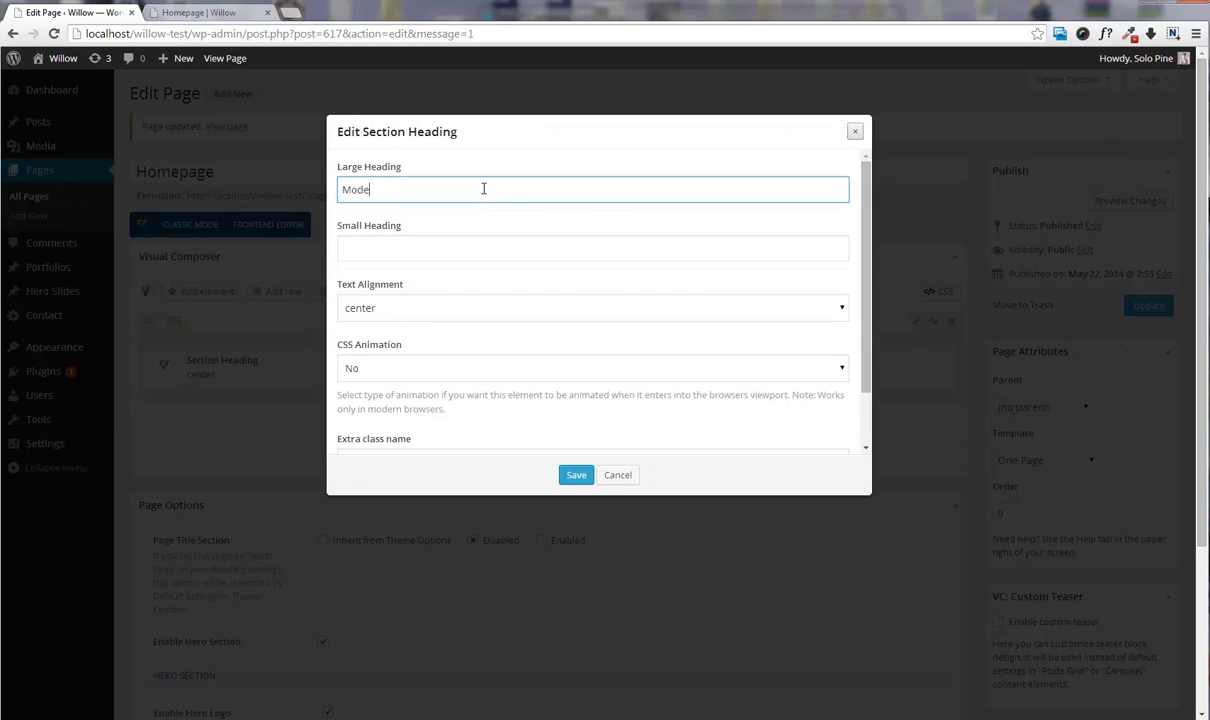
{"action": "type", "text": "Modern Digital Agency"}
{"action": "key", "text": "Tab"}
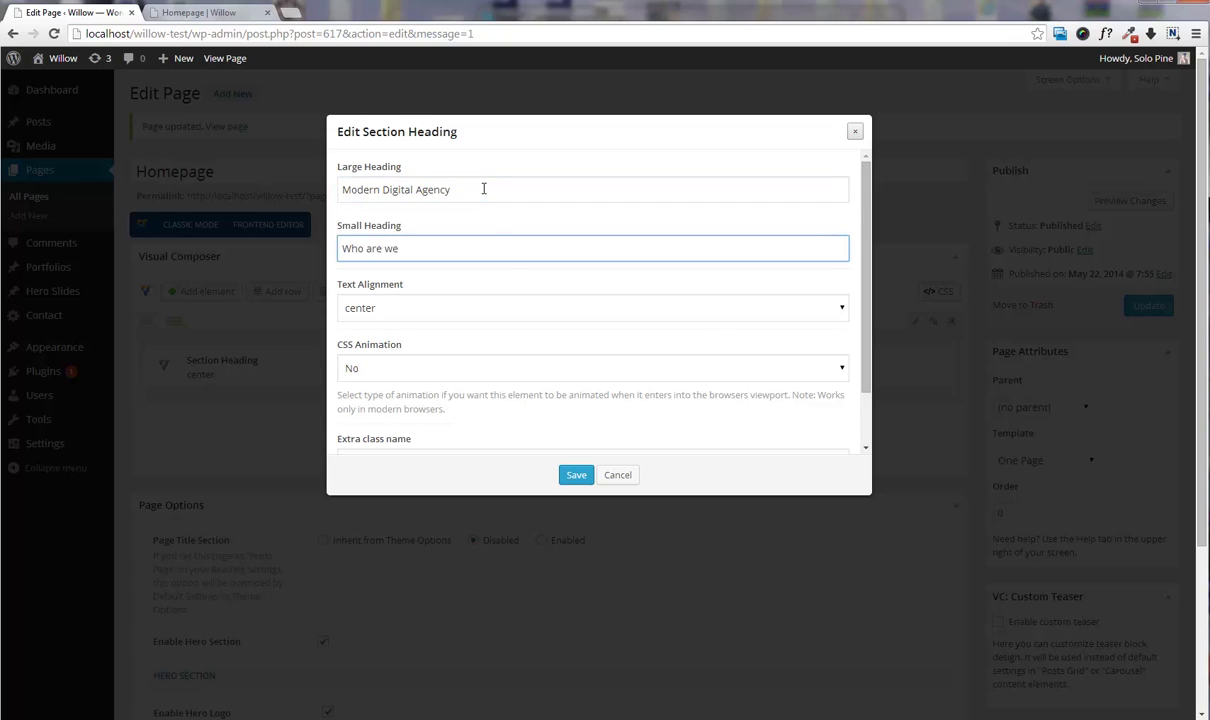
{"action": "left_click", "coordinate": [576, 475]}
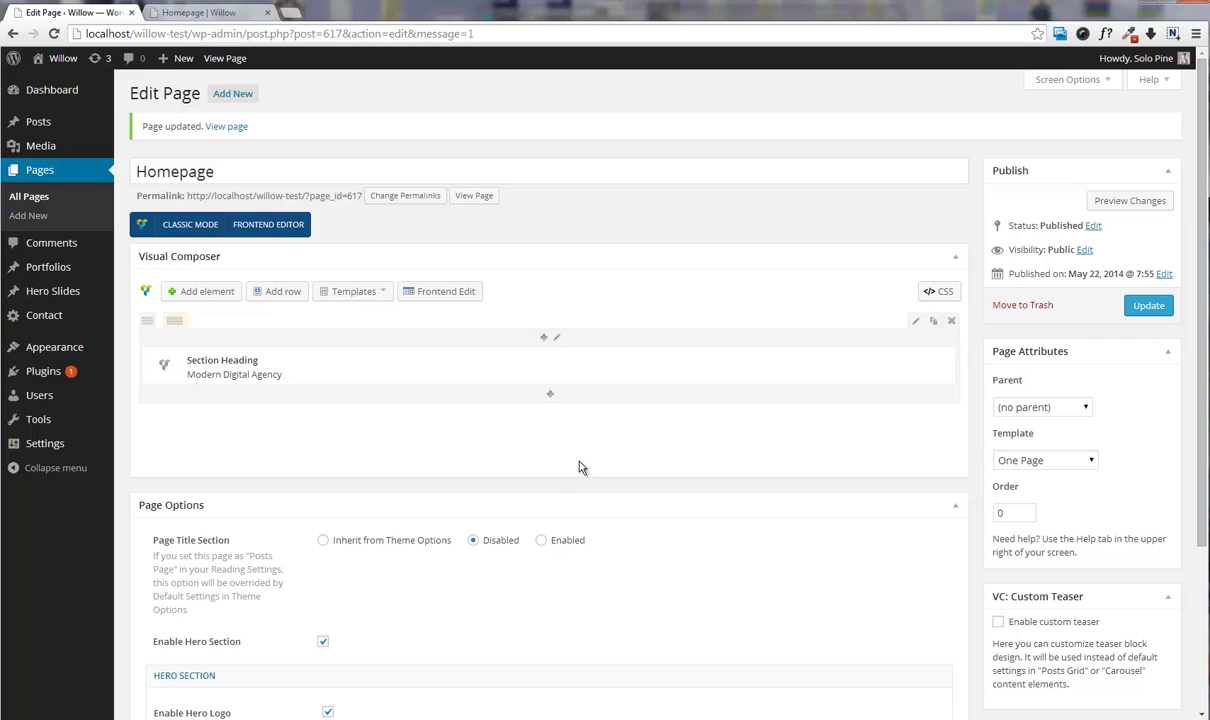
- Add a second row split into two equal columns and set its top padding to 60px
{"action": "left_click", "coordinate": [280, 292]}
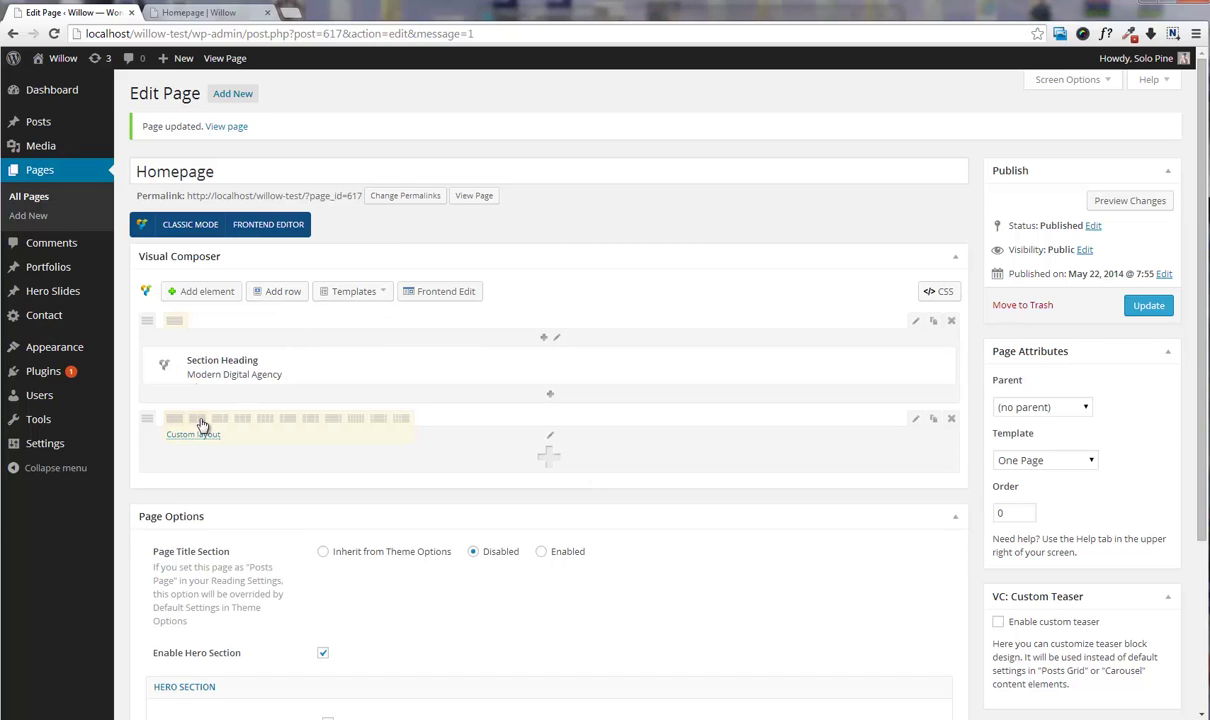
{"action": "left_click", "coordinate": [200, 421]}
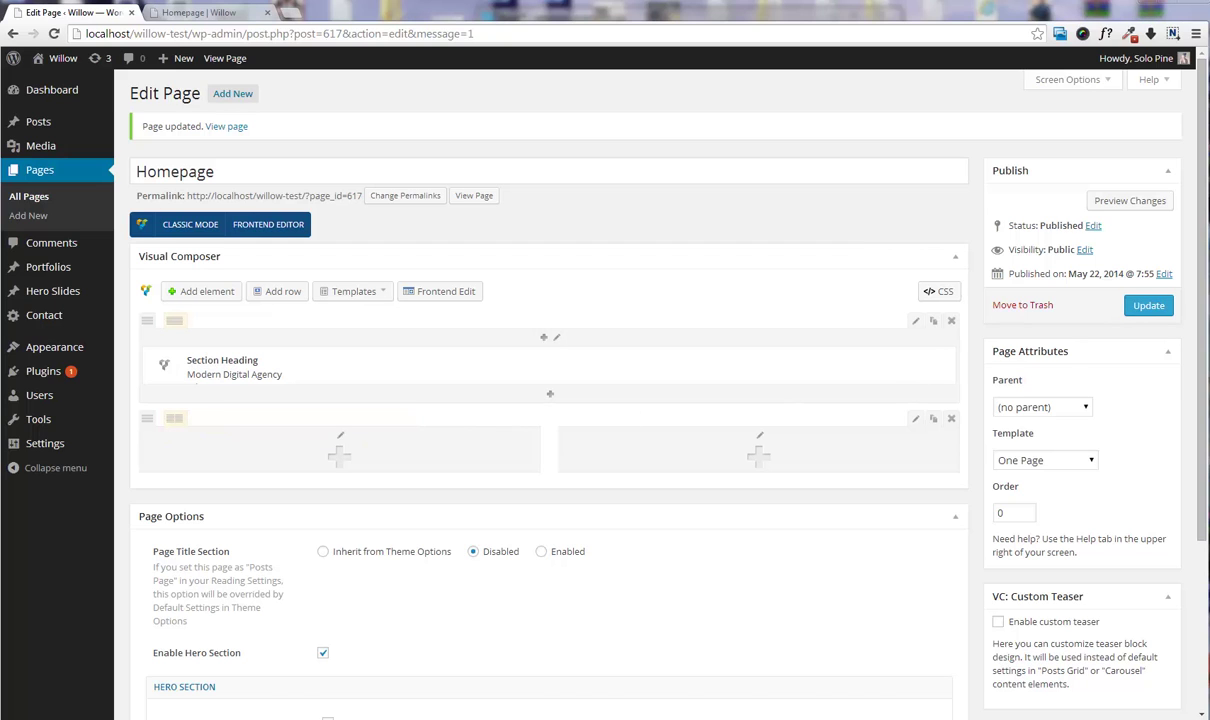
{"action": "left_click", "coordinate": [915, 419]}
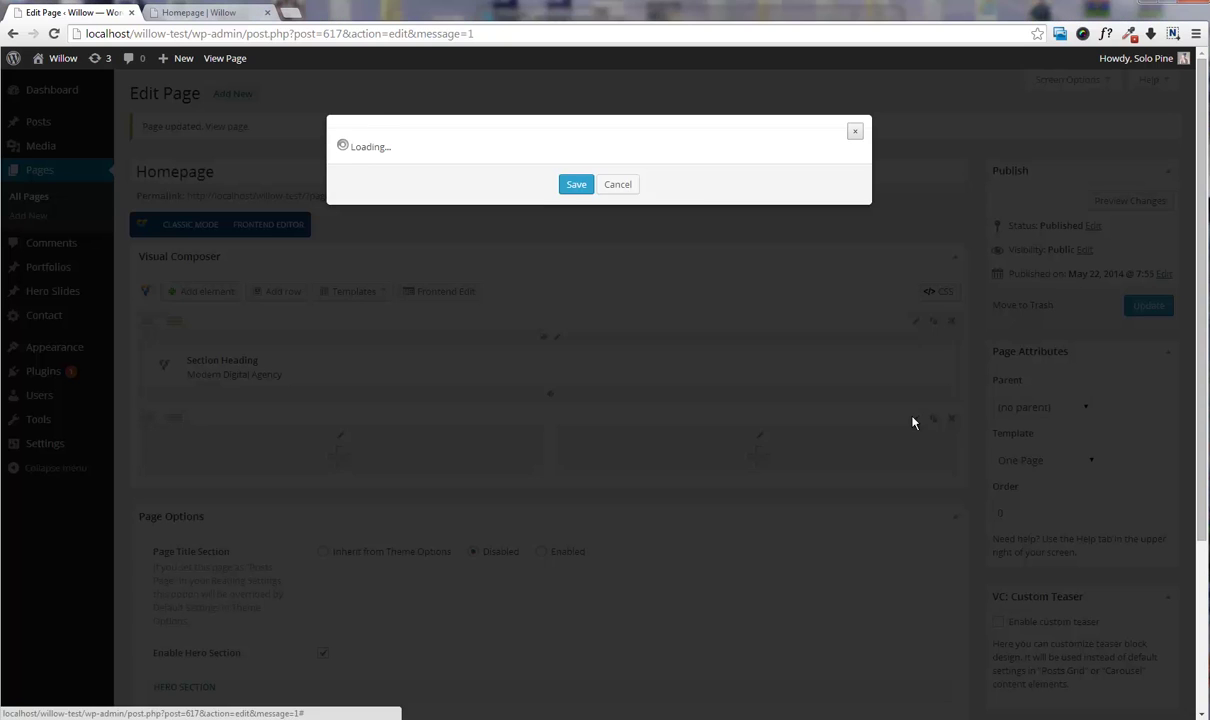
{"action": "left_click", "coordinate": [449, 170]}
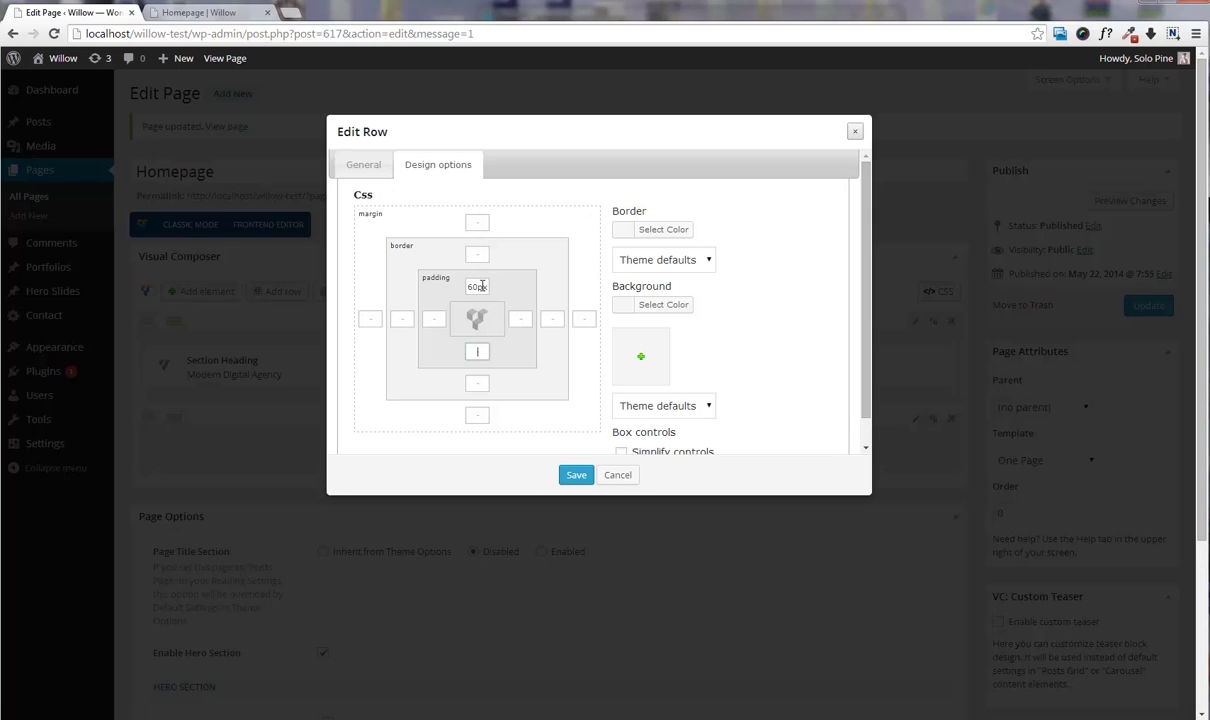
{"action": "left_click", "coordinate": [576, 476]}
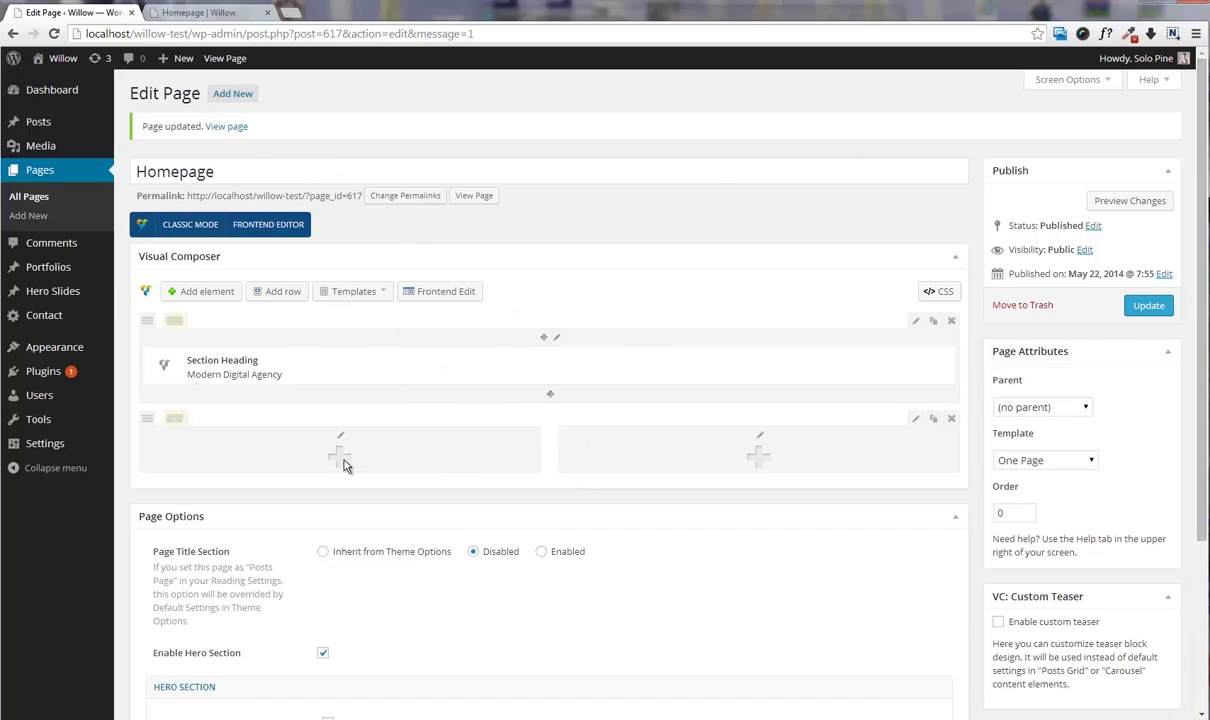
- Add a Text Block to the second row's first column, replacing the sample text with the paragraph starting "Raw denim typewriter Carles irony"
{"action": "left_click", "coordinate": [342, 460]}
{"action": "left_click", "coordinate": [286, 207]}
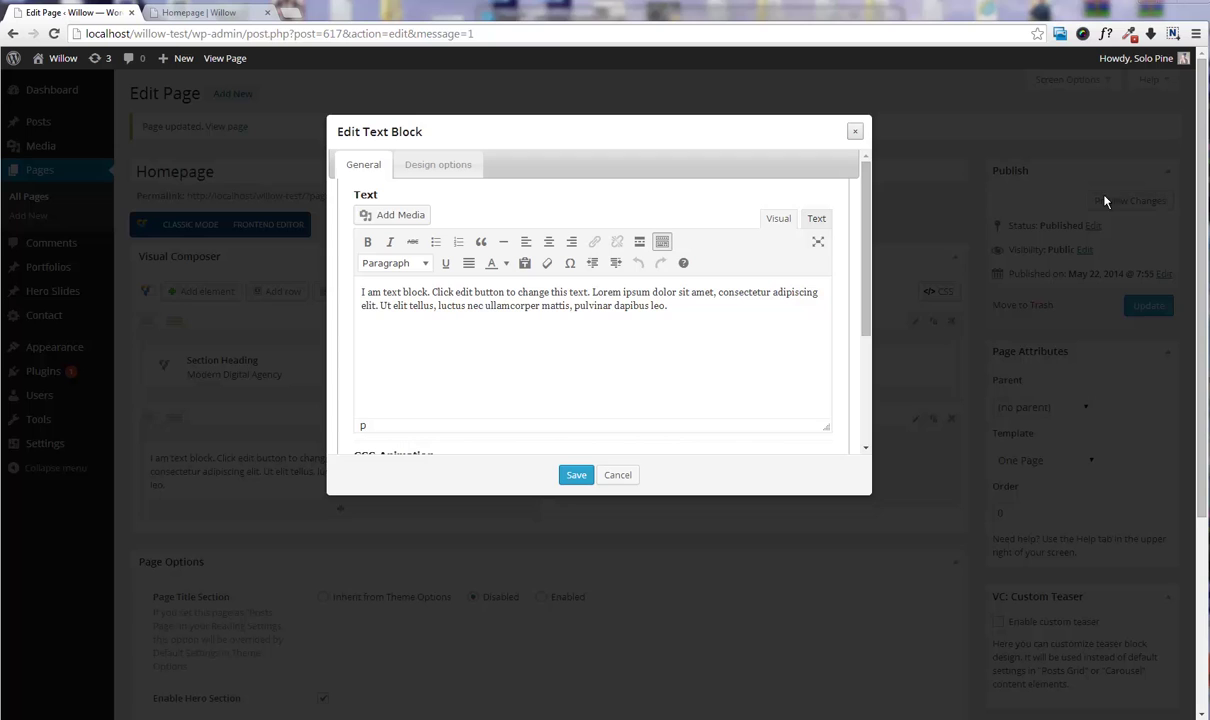
{"action": "left_click_drag", "start_coordinate": [702, 343], "coordinate": [278, 221]}
{"action": "type", "text": "Raw denim typewriter Carles irony. Helvetica wayfarers Blue Bottle, distillery vero you probably haven't heard of them disrupt. Pariatur meh vegan ut art party. Trust fund chambray Marfa whatever proident, church-key sriracha craft beer put a bird on it excepteur before they sold out gastropub ad. Next level put a bird on it McSweeney's magna, assumenda flannel PBR bespoke nisi messenger bag fanny pack. Single-origin coffee keytar wolf pickled. Pariatur meh vegan ut art party. Trust fund chambray lorem ipsum dolor."}
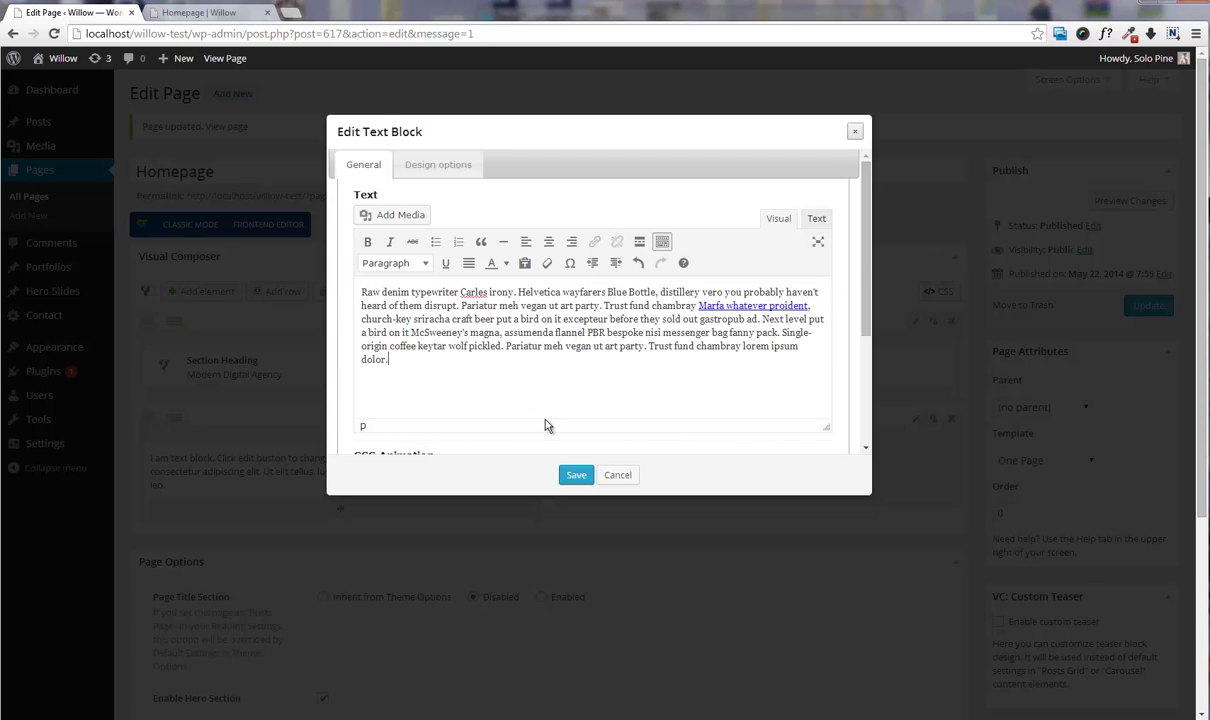
{"action": "left_click", "coordinate": [571, 474]}
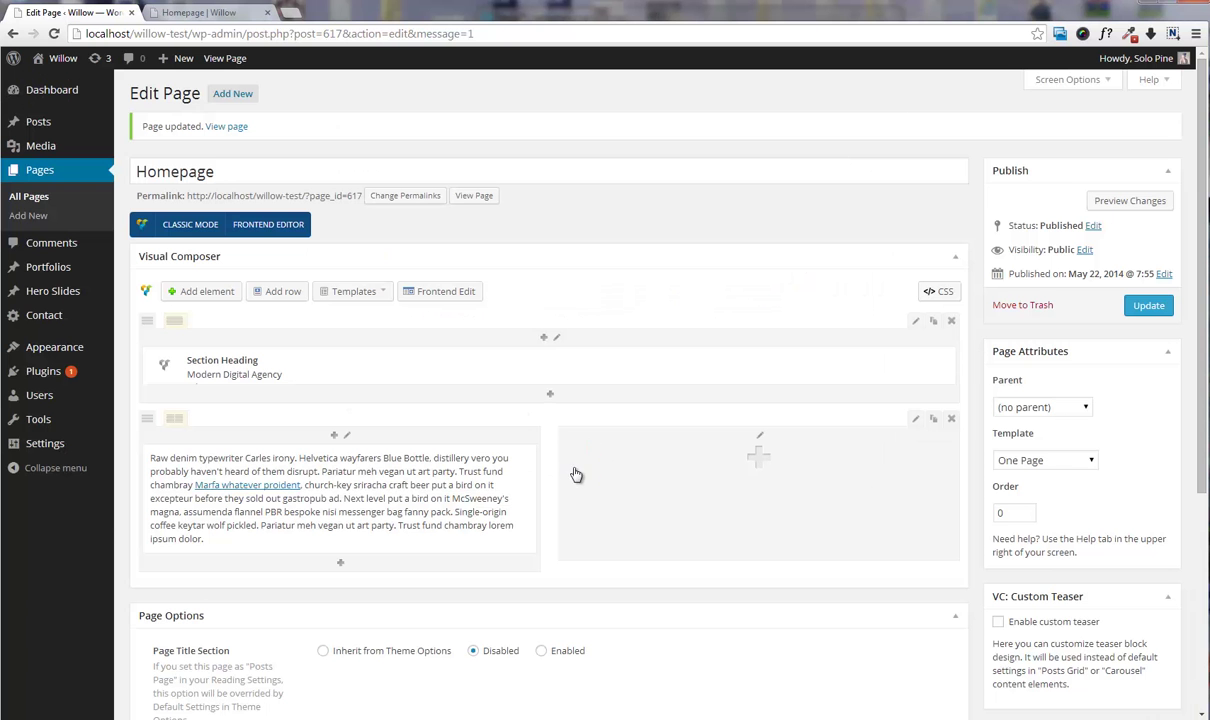
- Add a Progress Bar captioned "WordPress" with value 96 to the second row's empty column
{"action": "left_click", "coordinate": [762, 458]}
{"action": "left_click", "coordinate": [718, 343]}
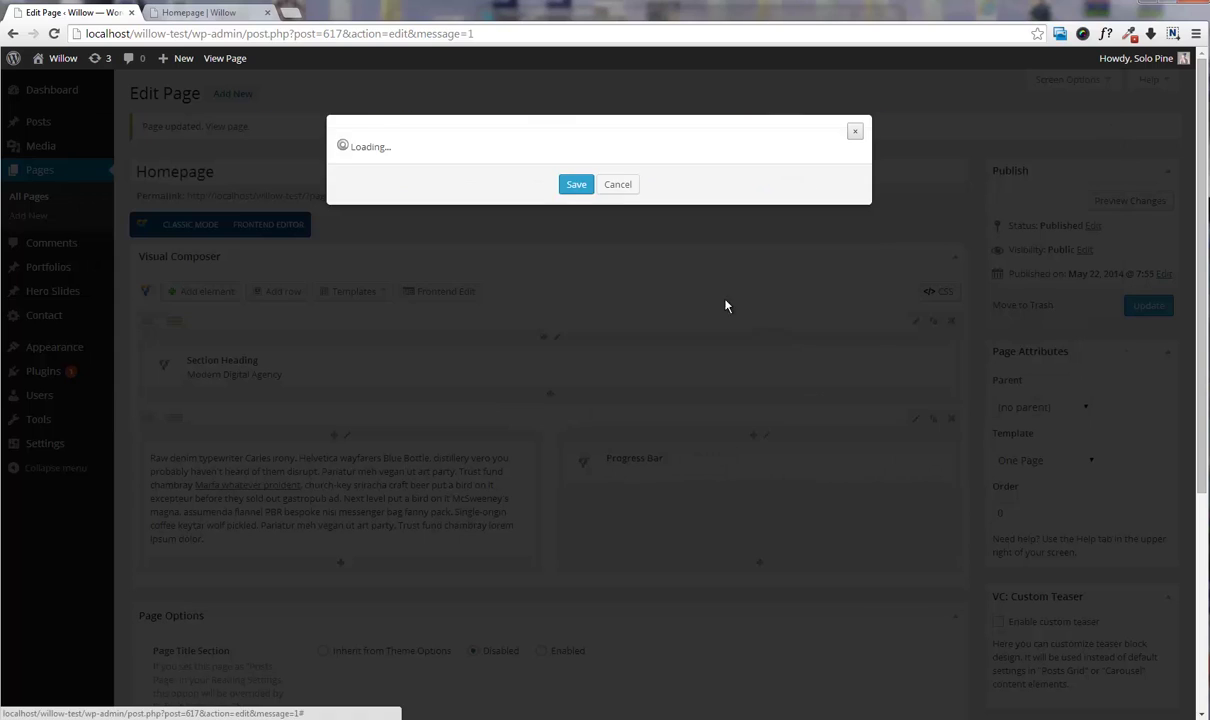
{"action": "left_click", "coordinate": [478, 187]}
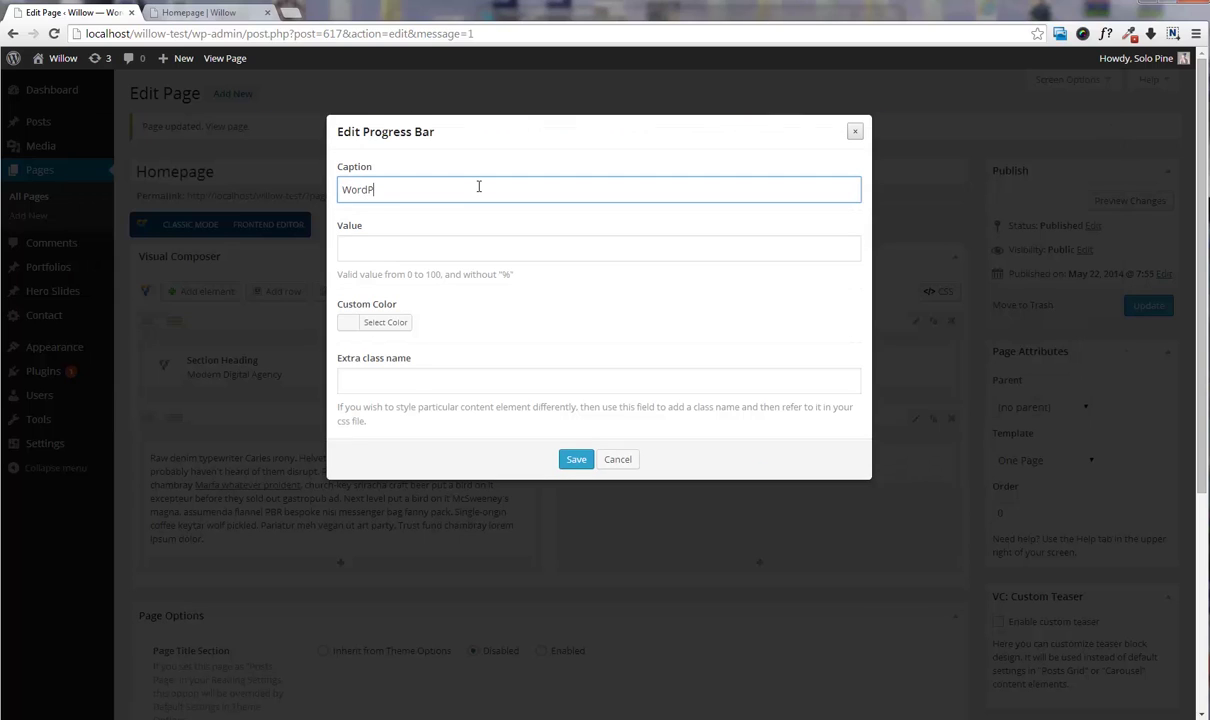
{"action": "key", "text": "Tab"}
{"action": "type", "text": "96"}
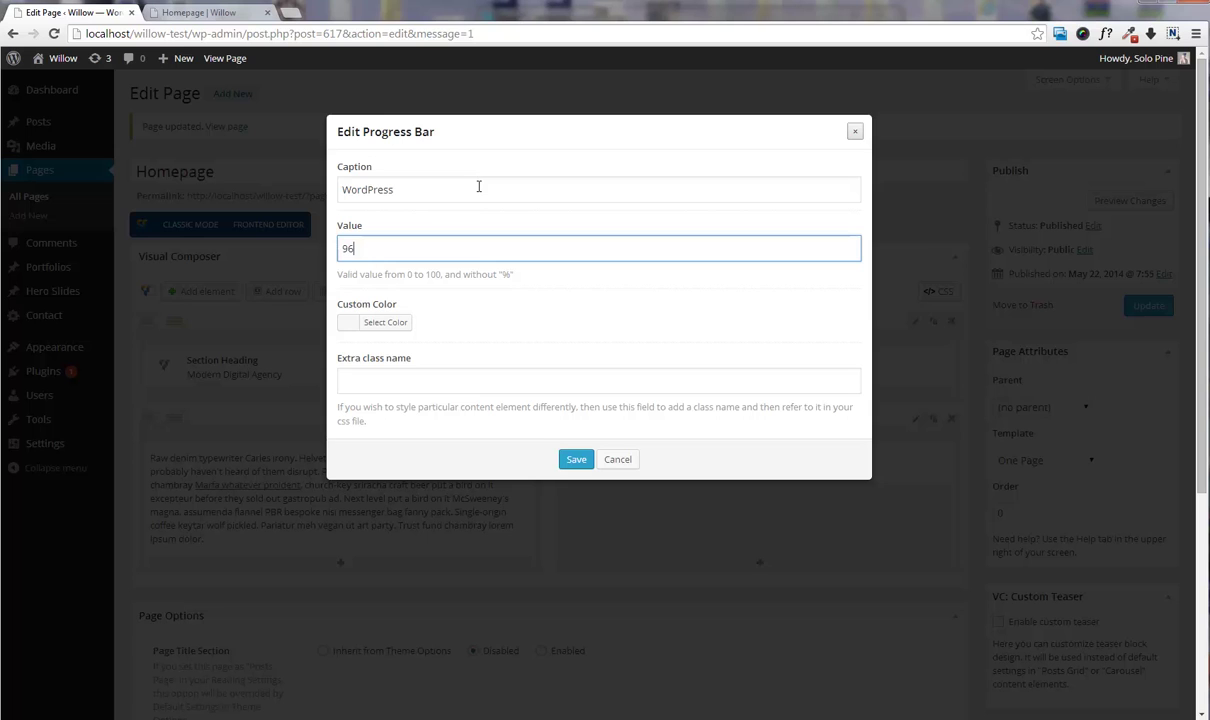
{"action": "left_click", "coordinate": [577, 458]}
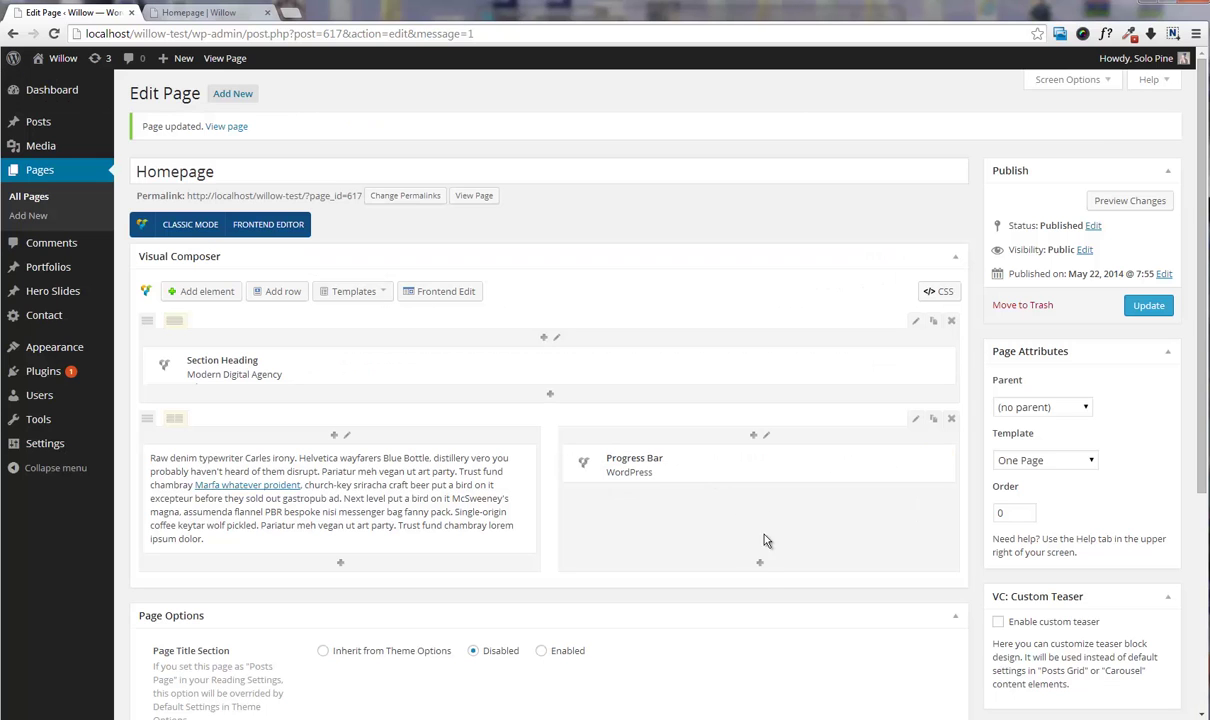
- Add a Progress Bar captioned "Photoshop" with value 85 below the WordPress bar
{"action": "left_click", "coordinate": [760, 562]}
{"action": "left_click", "coordinate": [782, 352]}
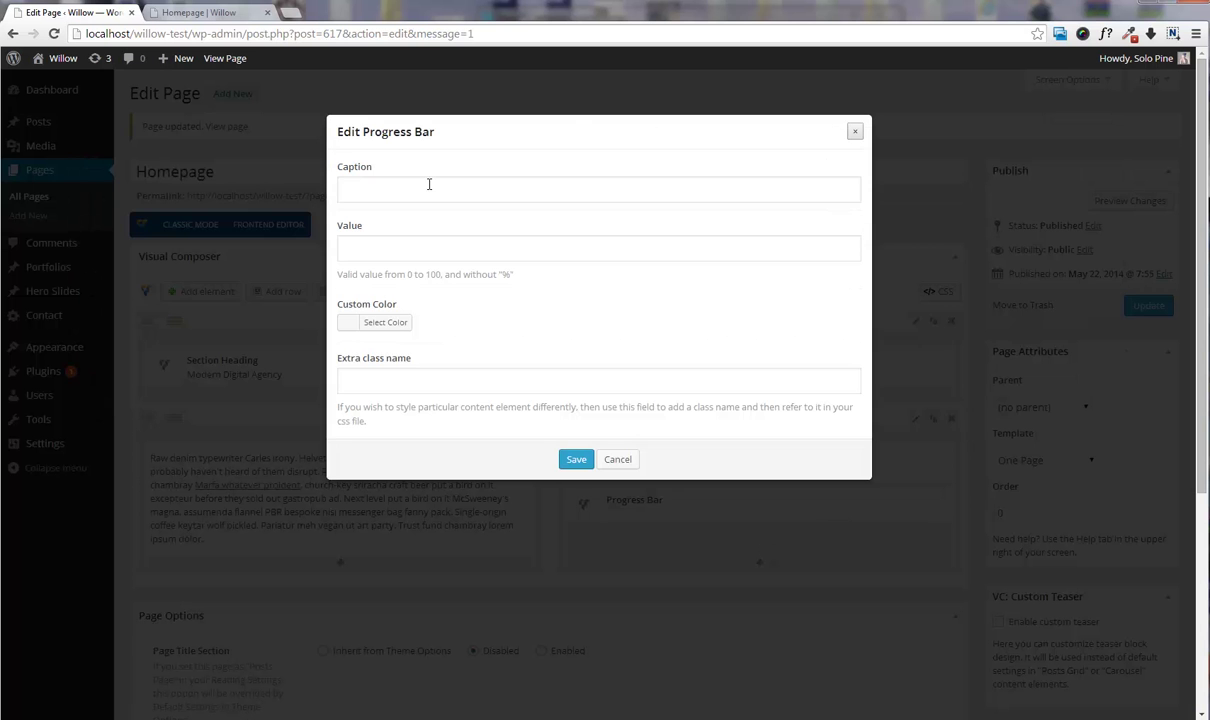
{"action": "left_click", "coordinate": [437, 187]}
{"action": "type", "text": "Photoshop"}
{"action": "key", "text": "Tab"}
{"action": "type", "text": "85"}
{"action": "left_click", "coordinate": [576, 459]}
- Add a third Progress Bar captioned "Adobe Premier" with value 7 below the Photoshop bar
{"action": "left_click", "coordinate": [760, 560]}
{"action": "left_click", "coordinate": [775, 425]}
{"action": "left_click", "coordinate": [465, 189]}
{"action": "type", "text": "Adobe Premi"}
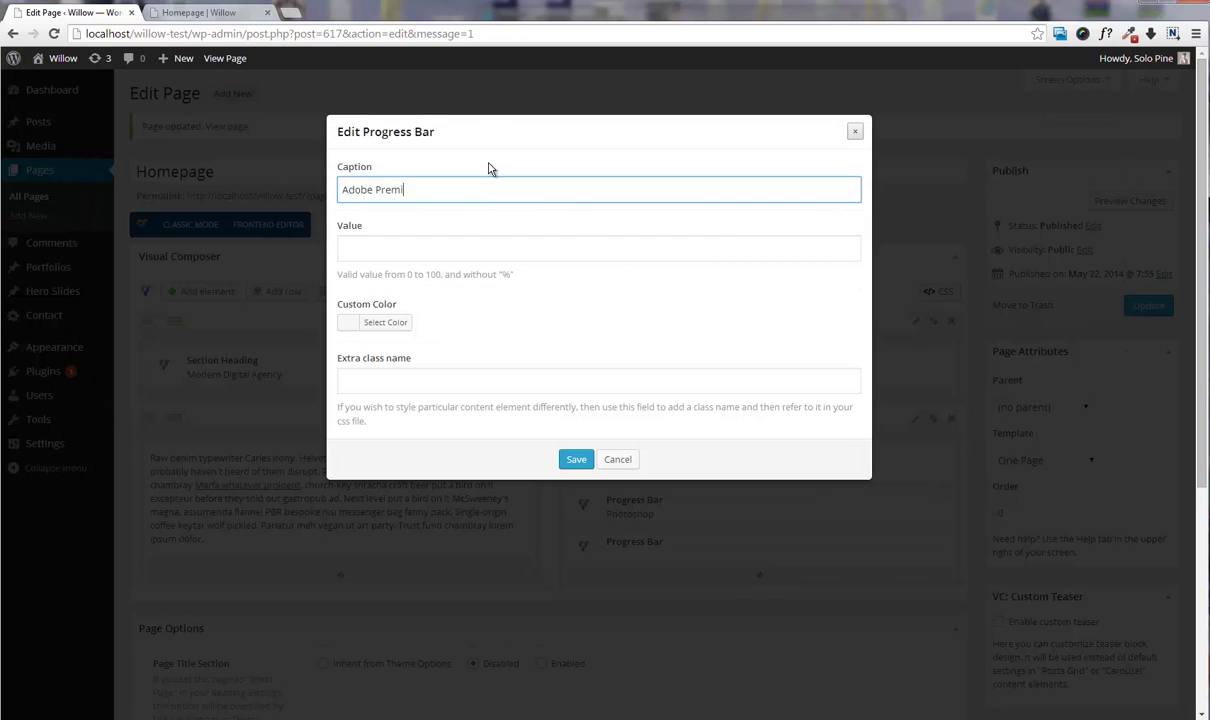
{"action": "type", "text": "er"}
{"action": "key", "text": "Tab"}
{"action": "type", "text": "7"}
{"action": "left_click", "coordinate": [577, 458]}
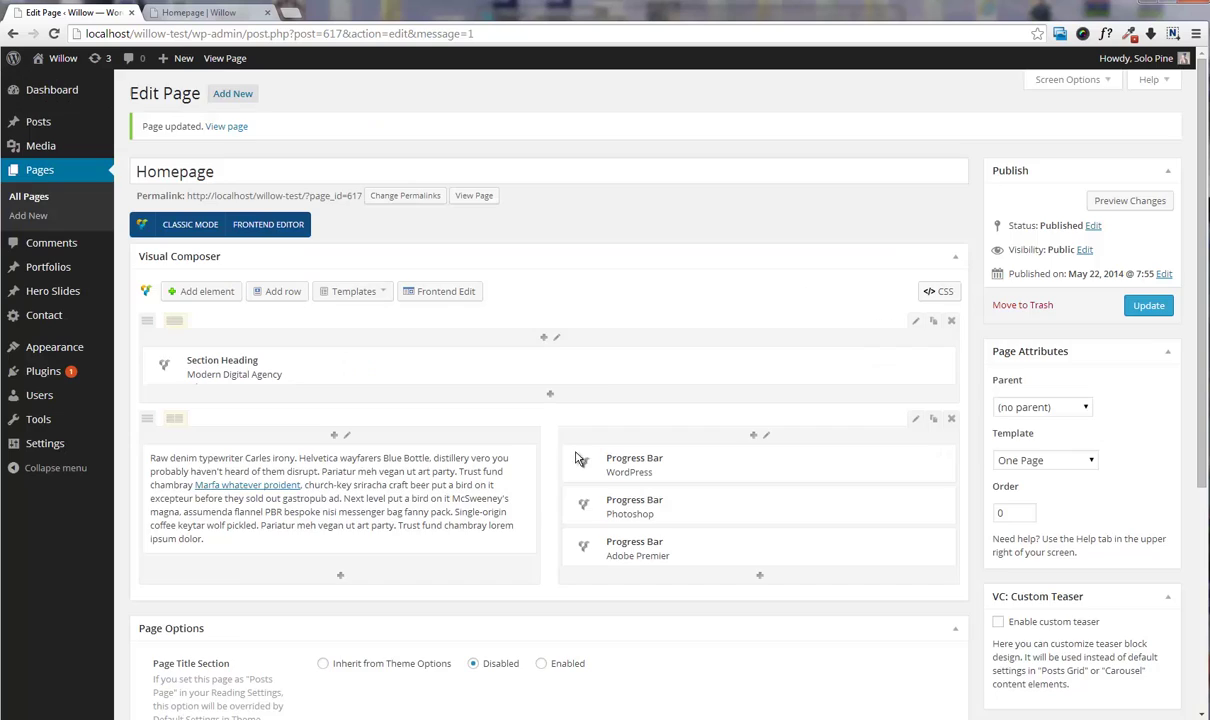
- Add a third row split into three equal columns and set its bottom padding to 110px
{"action": "scroll", "coordinate": [600, 378], "scroll_direction": "down", "scroll_amount": 1}
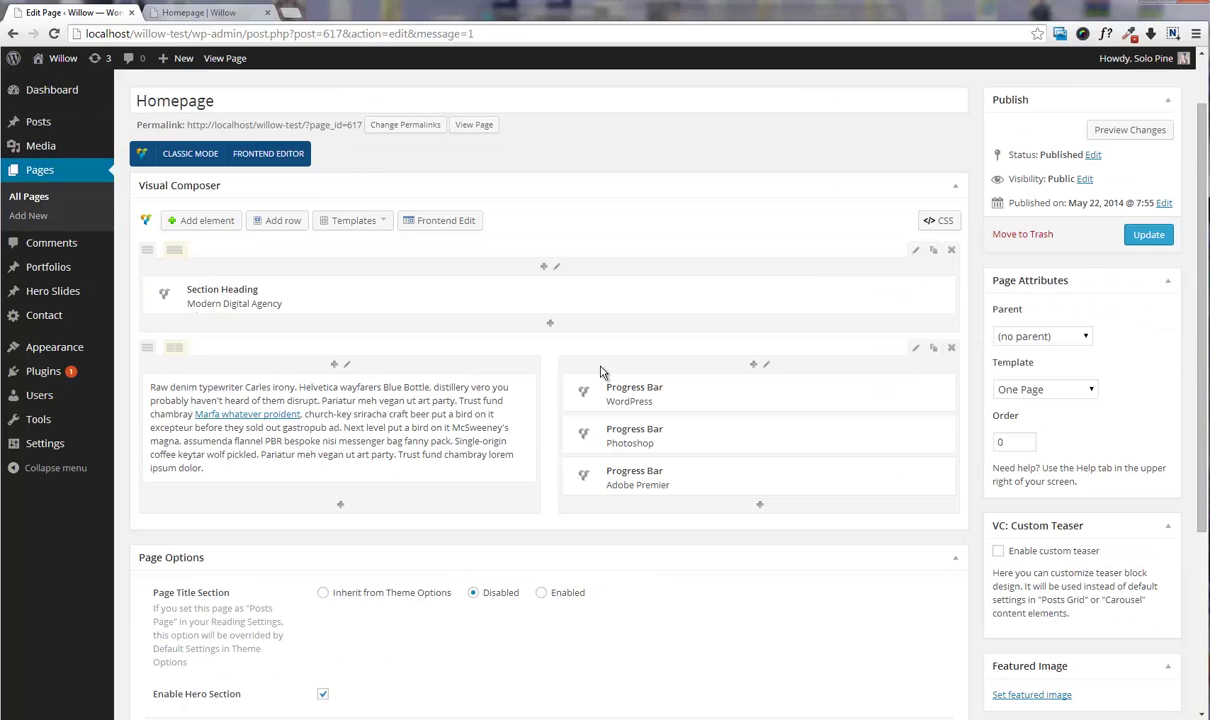
{"action": "left_click", "coordinate": [283, 221]}
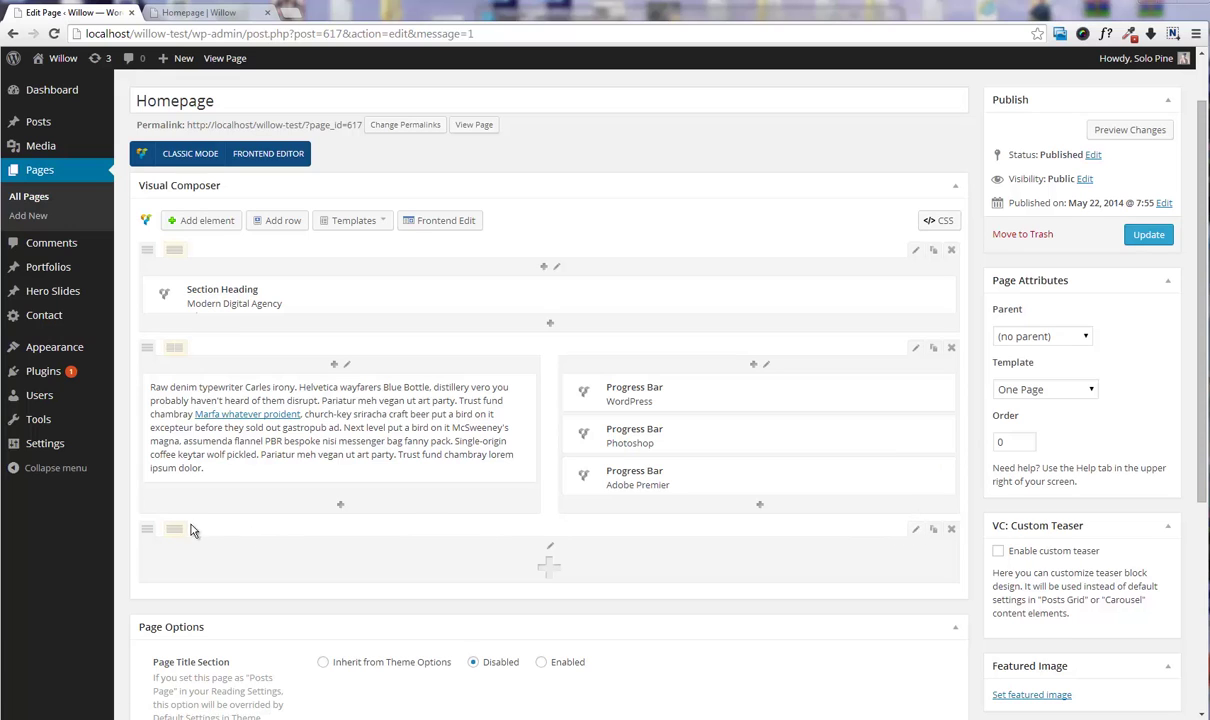
{"action": "mouse_move", "coordinate": [176, 531]}
{"action": "left_click", "coordinate": [244, 530]}
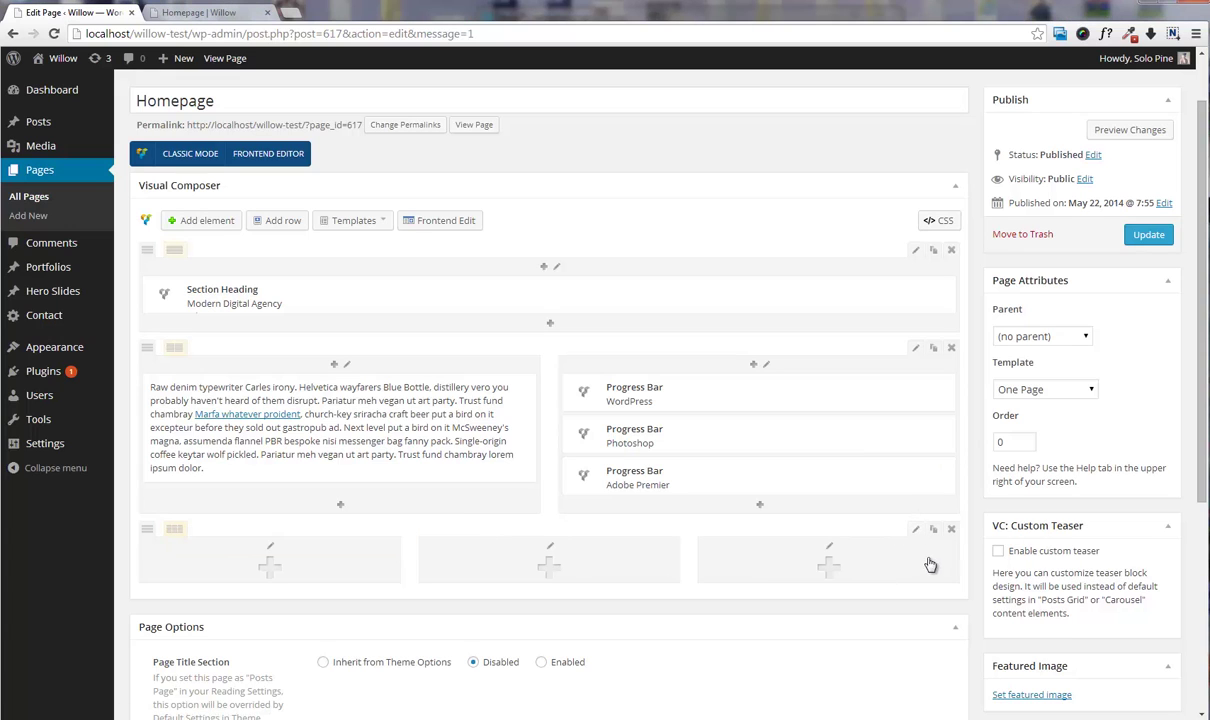
{"action": "left_click", "coordinate": [917, 531]}
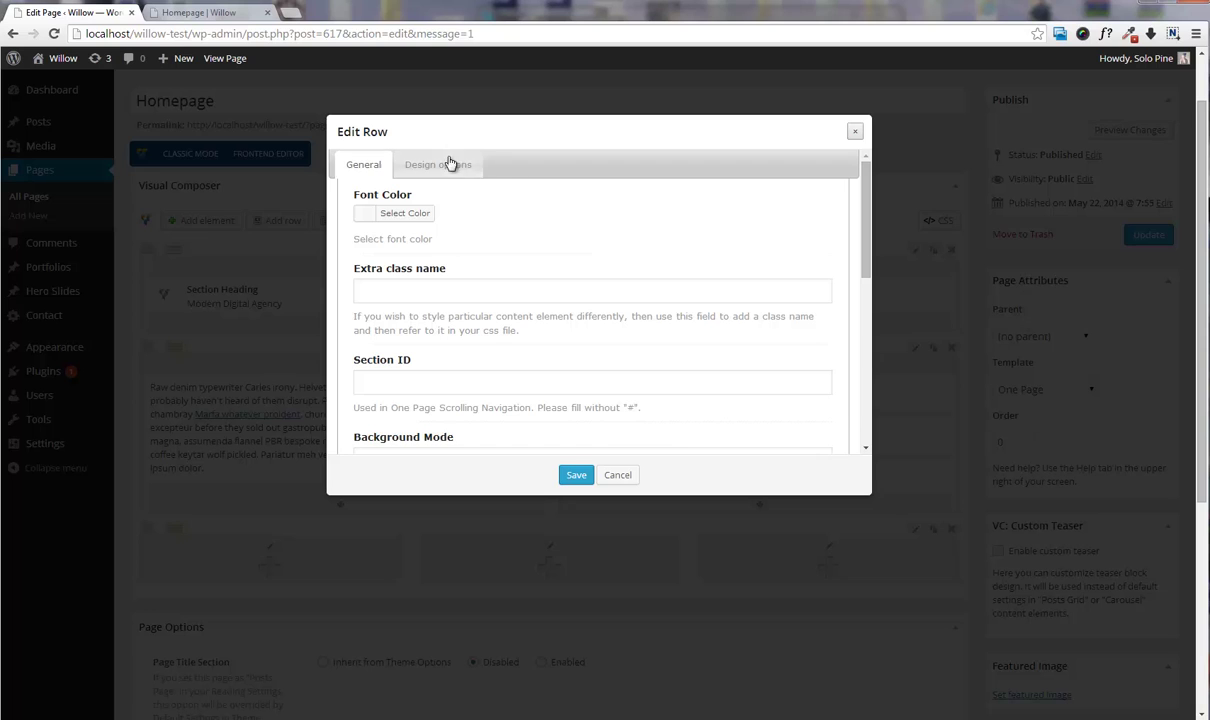
{"action": "left_click", "coordinate": [411, 165]}
{"action": "left_click", "coordinate": [485, 352]}
{"action": "type", "text": "10"}
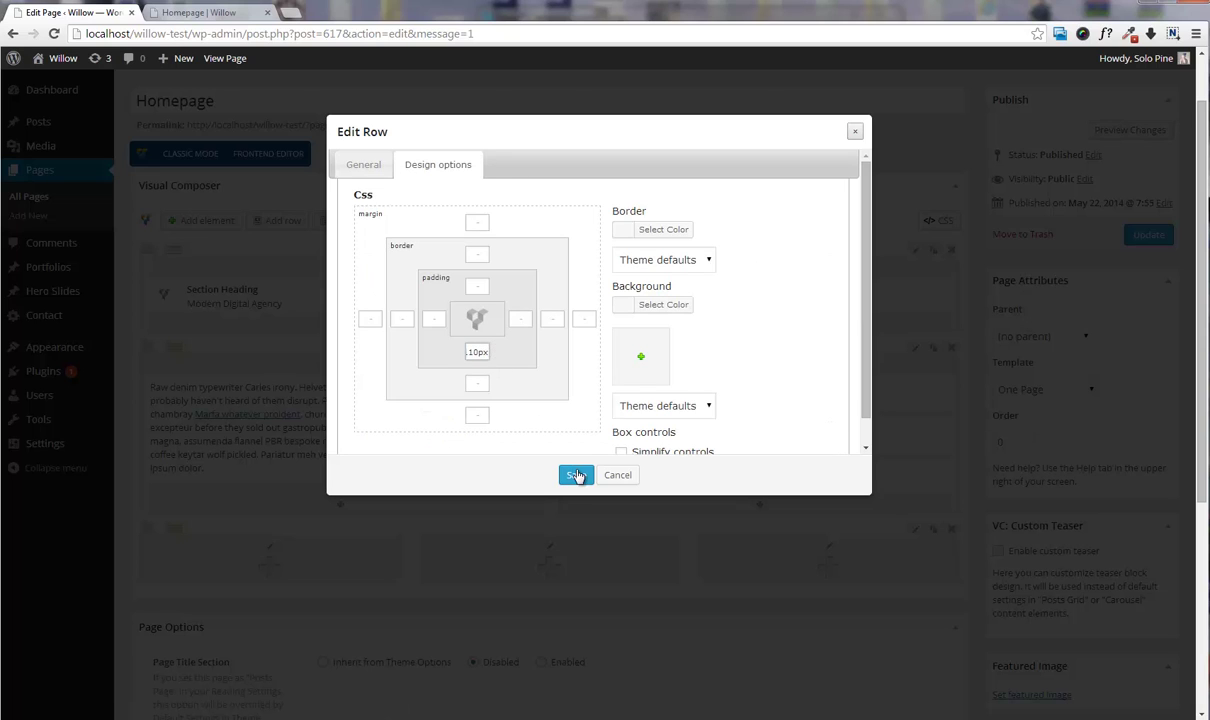
{"action": "left_click", "coordinate": [576, 476]}
- Add a Single Image to the three-column row's first column, using the library photo of people with white cups at "full" size
{"action": "left_click", "coordinate": [270, 550]}
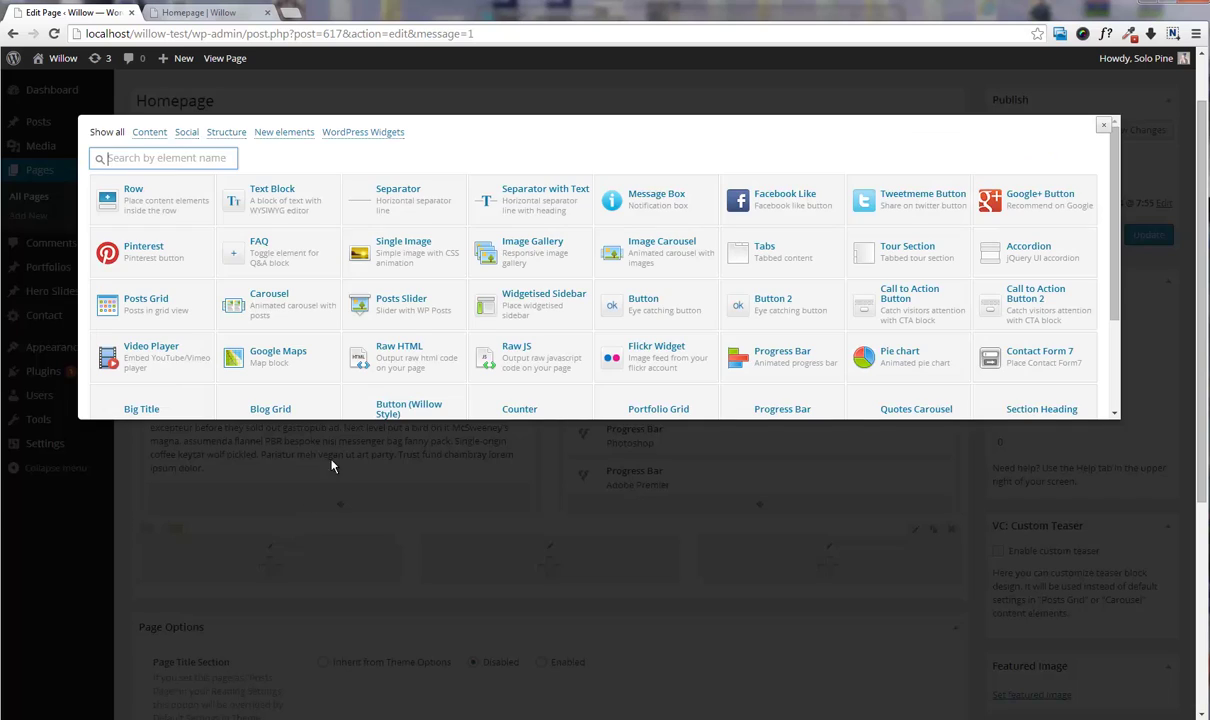
{"action": "left_click", "coordinate": [395, 242]}
{"action": "left_click", "coordinate": [392, 313]}
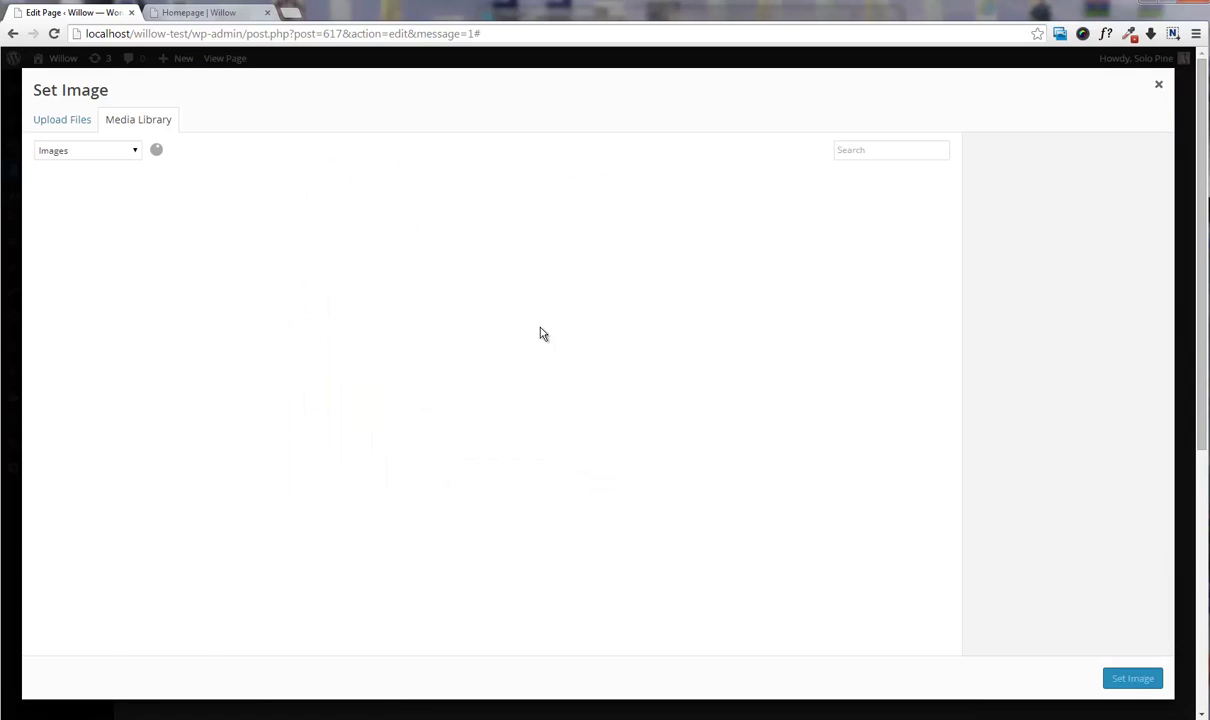
{"action": "scroll", "coordinate": [540, 332], "scroll_direction": "down", "scroll_amount": 5}
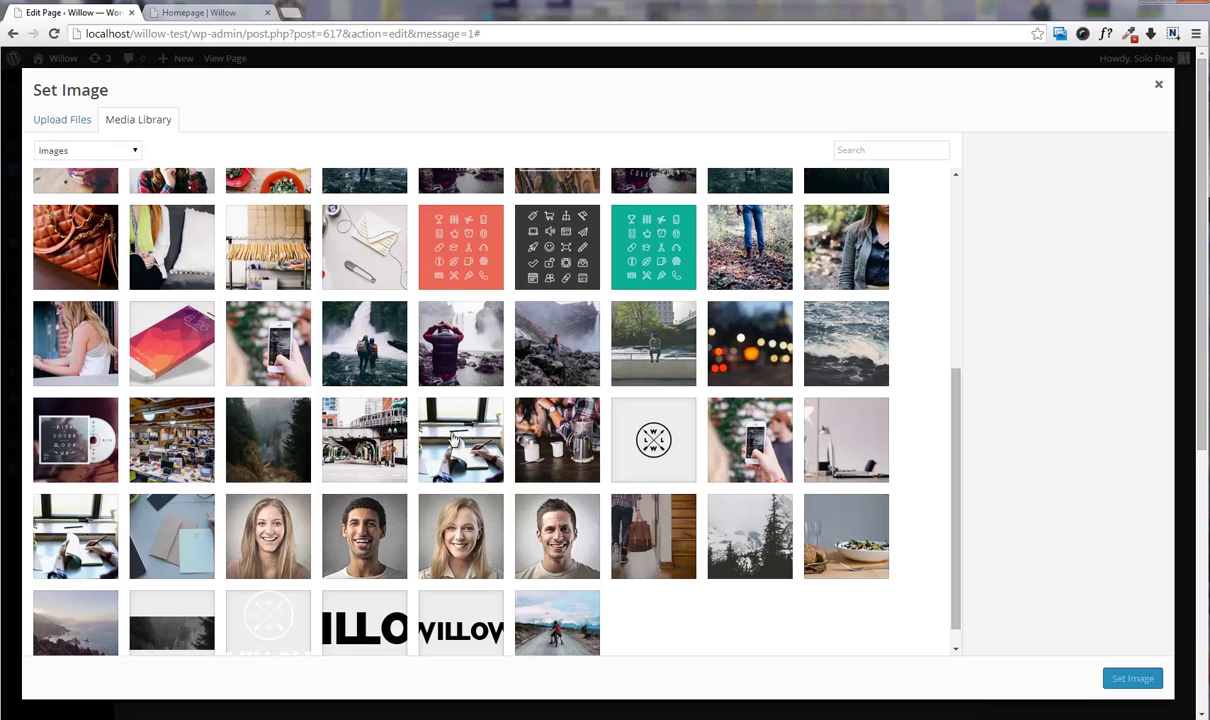
{"action": "left_click", "coordinate": [552, 441]}
{"action": "left_click", "coordinate": [1130, 678]}
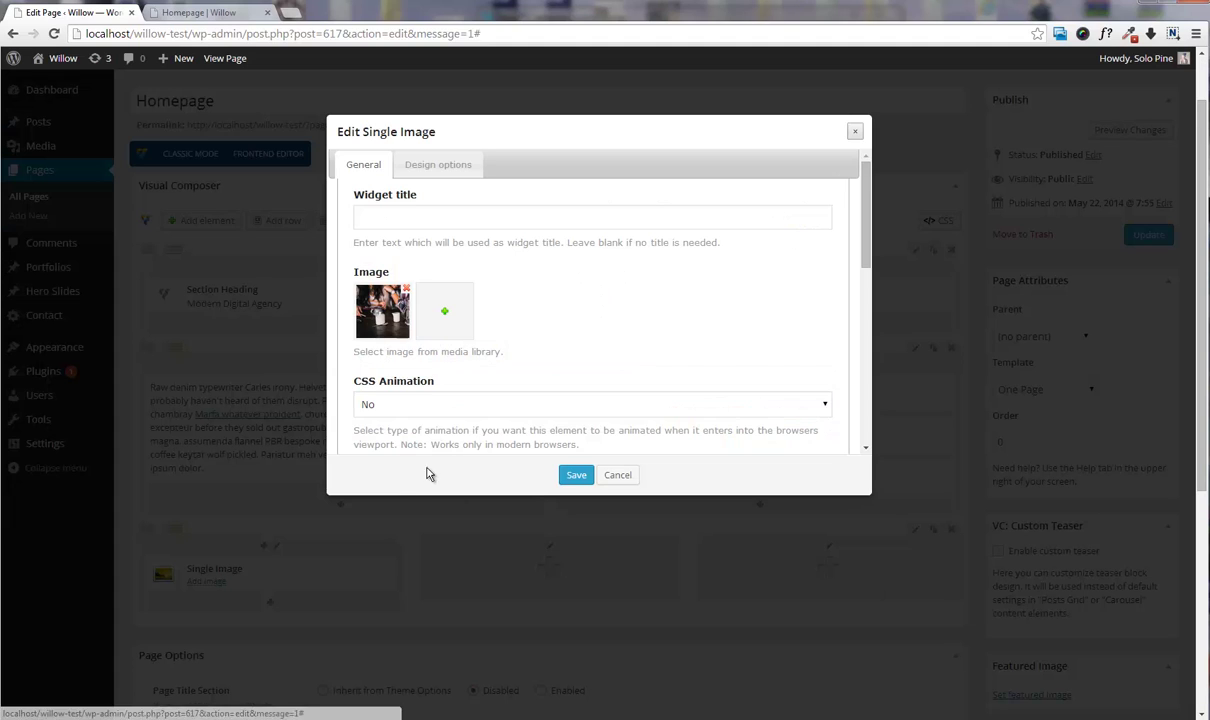
{"action": "scroll", "coordinate": [530, 416], "scroll_direction": "down", "scroll_amount": 2}
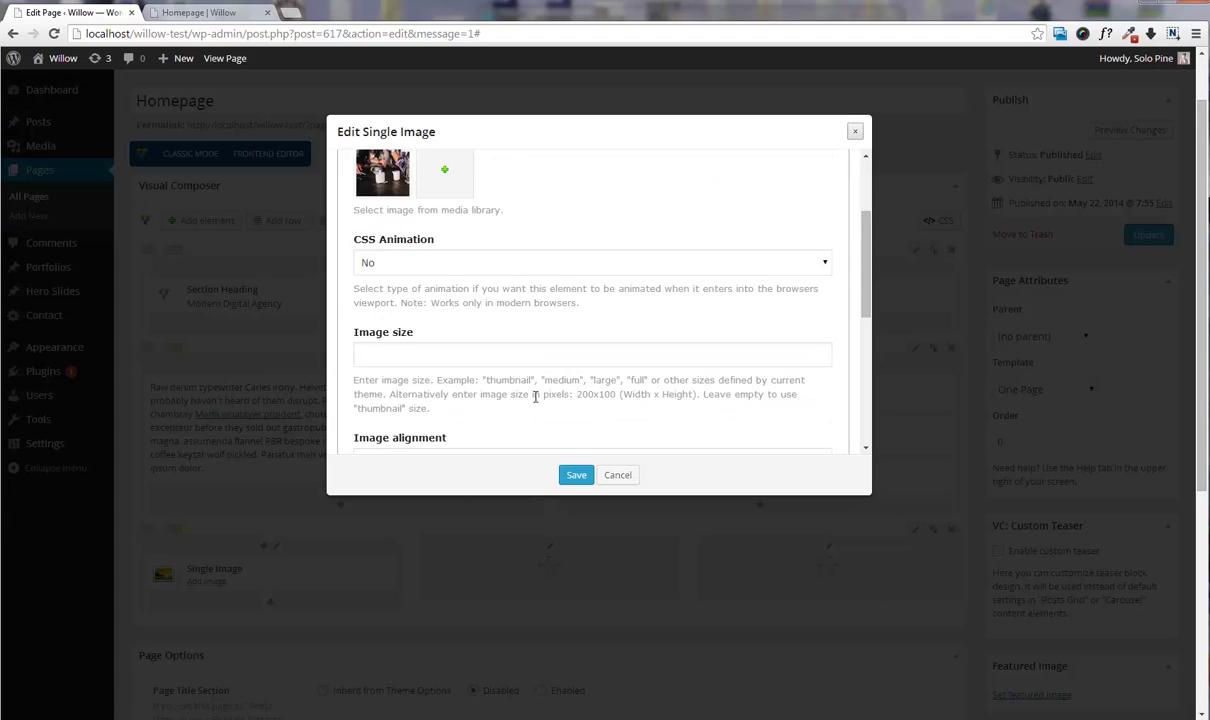
{"action": "left_click", "coordinate": [412, 351]}
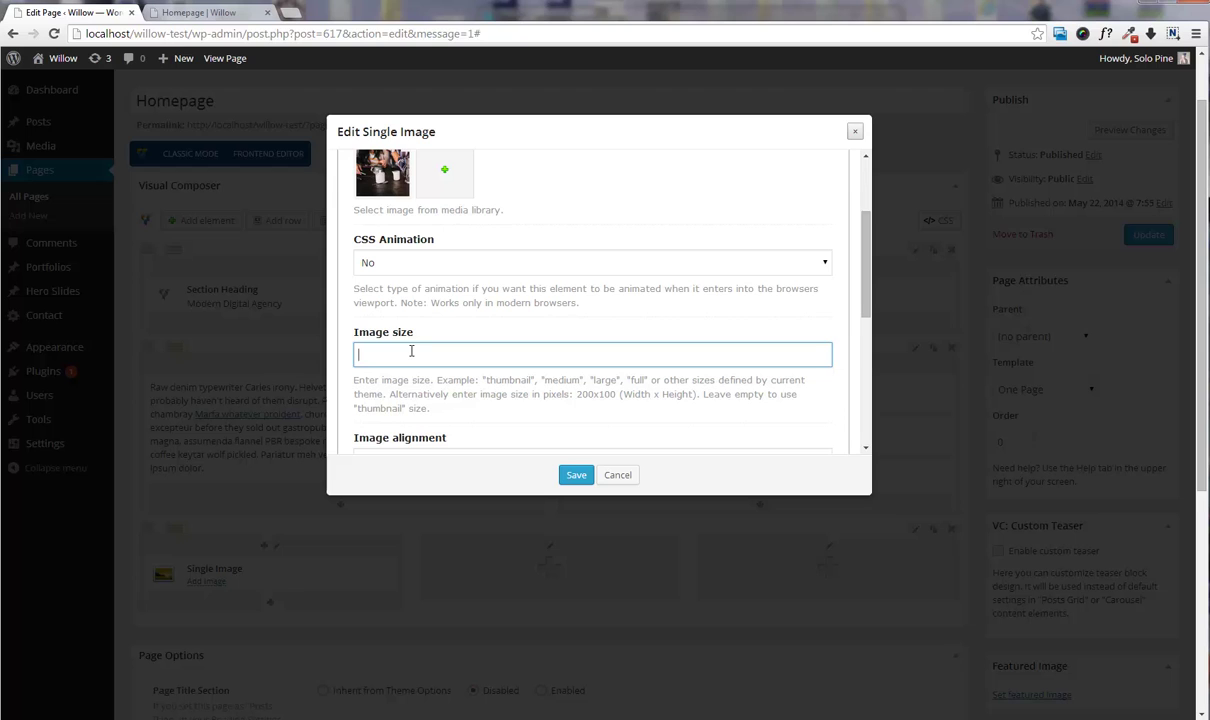
{"action": "type", "text": "full"}
{"action": "left_click", "coordinate": [576, 475]}
- Add a Text Block below the image, headed "CREATING CONNECTIONS" with the paragraph starting "Next level put a bird on it"
{"action": "scroll", "coordinate": [459, 491], "scroll_direction": "down", "scroll_amount": 1}
{"action": "left_click", "coordinate": [273, 536]}
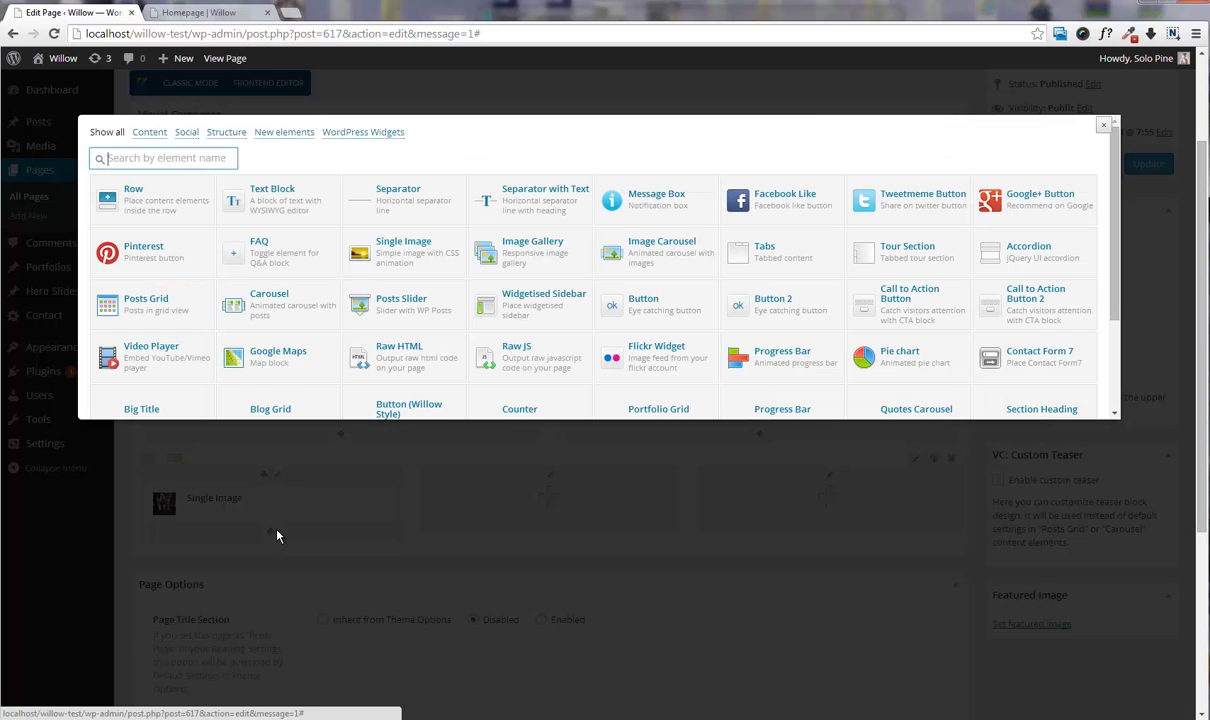
{"action": "left_click", "coordinate": [290, 207]}
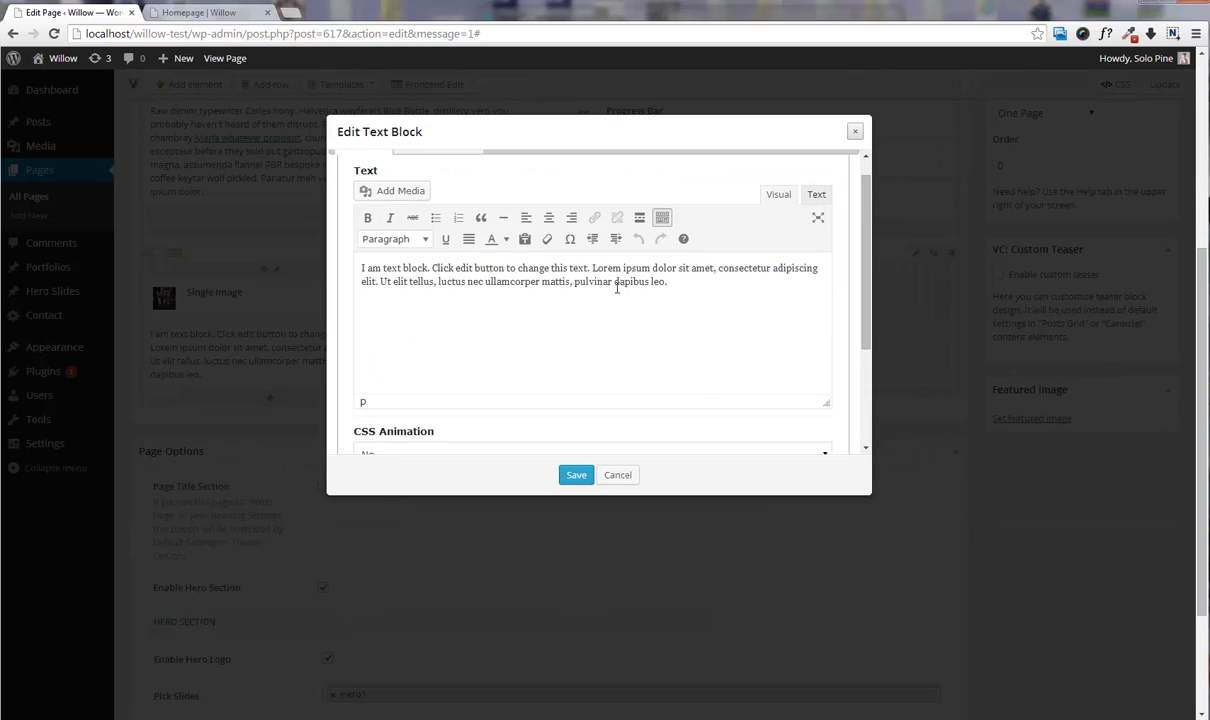
{"action": "left_click_drag", "start_coordinate": [667, 282], "coordinate": [352, 271]}
{"action": "type", "text": "CREATING CONNECTIONS Next level put a bird on it McSweeney's magna, assumenda flannel PBR bespoke nisi messenger bag fanny pack. Single-origin coffee keytar wolf pickled."}
{"action": "scroll", "coordinate": [556, 358], "scroll_direction": "down", "scroll_amount": 2}
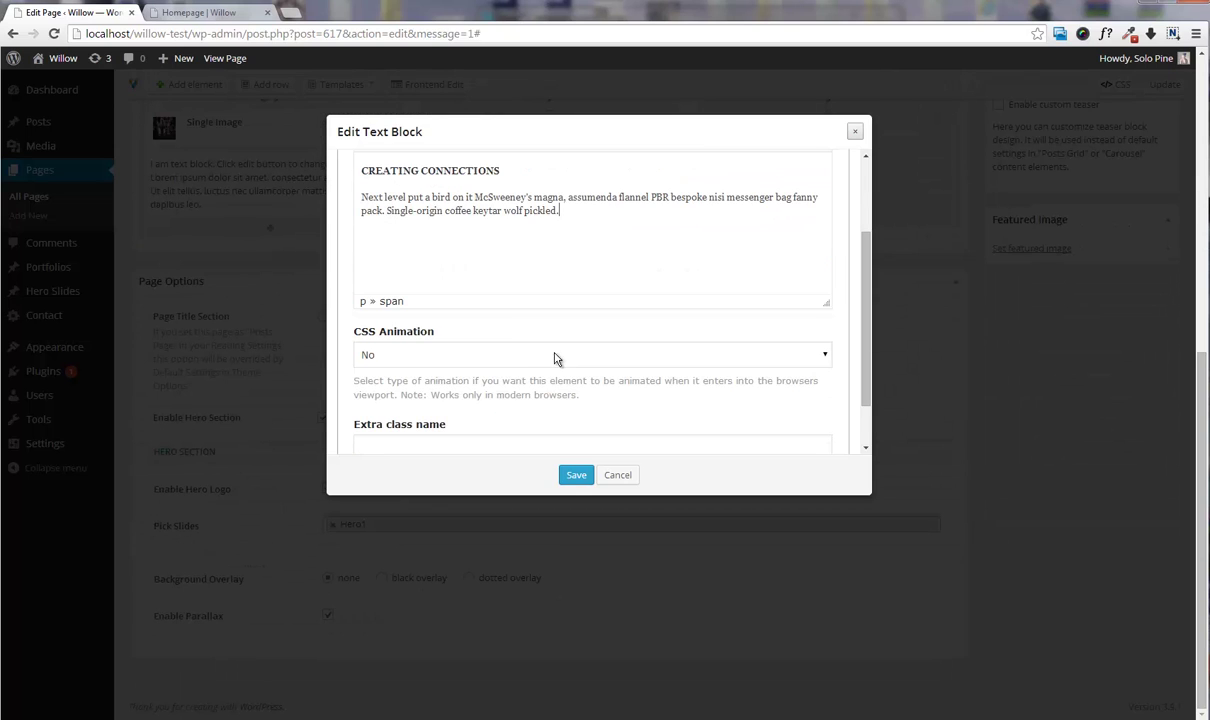
{"action": "scroll", "coordinate": [582, 280], "scroll_direction": "up", "scroll_amount": 2}
{"action": "left_click", "coordinate": [576, 475]}
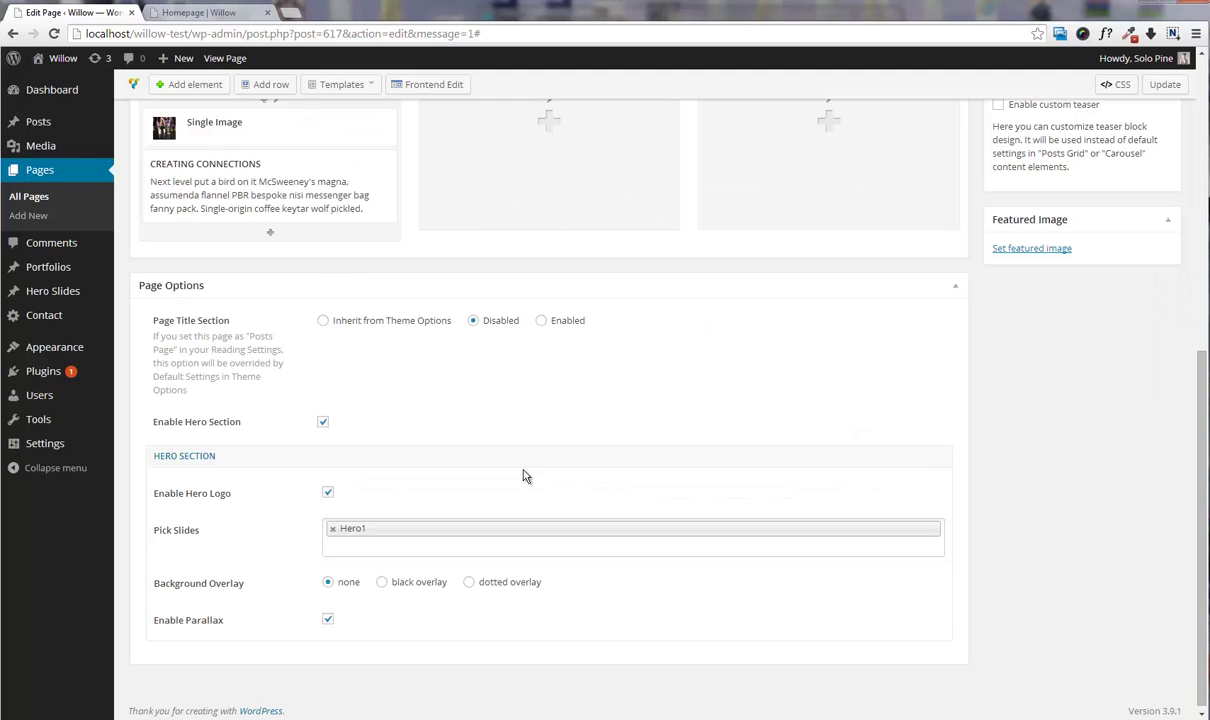
{"action": "scroll", "coordinate": [492, 448], "scroll_direction": "up", "scroll_amount": 3}
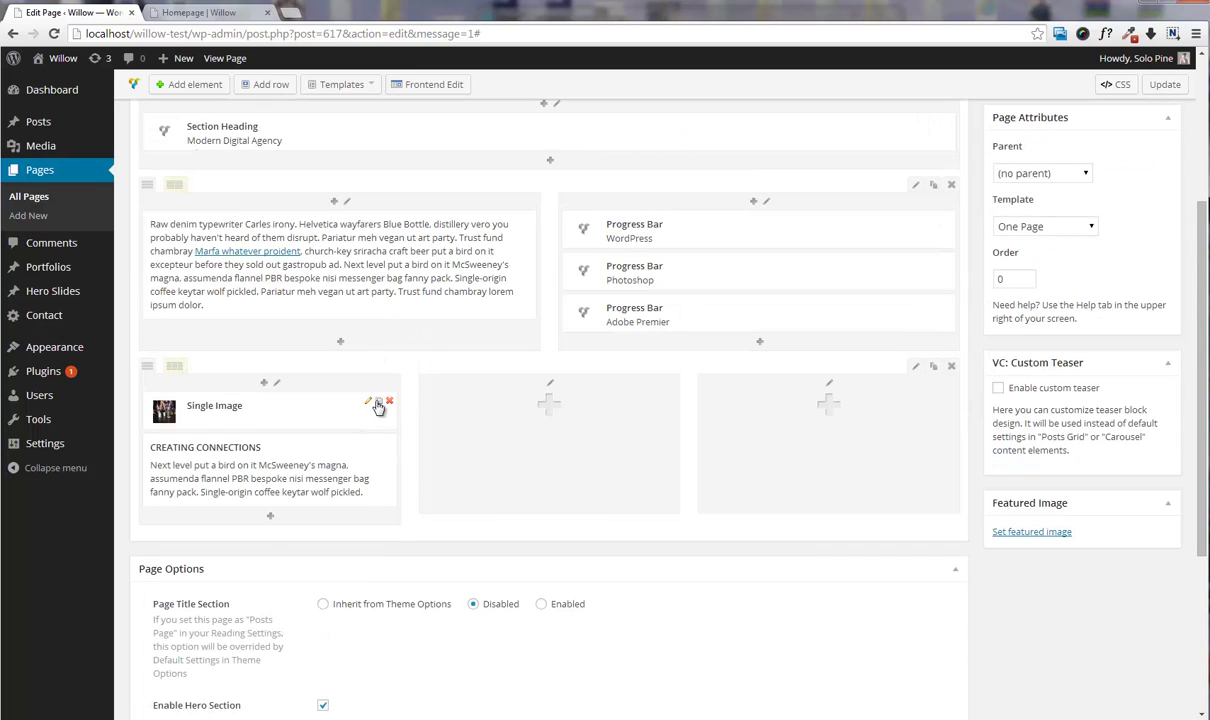
- Duplicate the Single Image twice and place one copy in each of the row's second and third columns
{"action": "left_click", "coordinate": [378, 406]}
{"action": "mouse_move", "coordinate": [286, 427]}
{"action": "left_mouse_down"}
{"action": "mouse_move", "coordinate": [348, 440]}
{"action": "mouse_move", "coordinate": [575, 416]}
{"action": "left_mouse_up"}
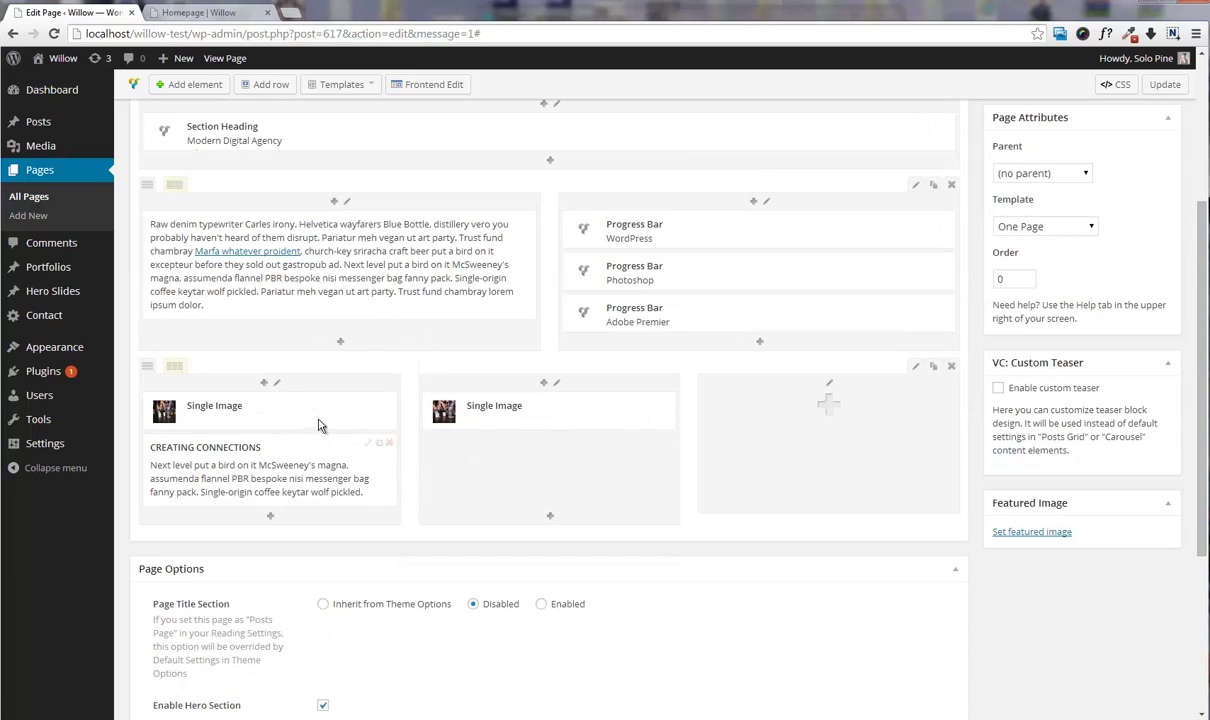
{"action": "left_click", "coordinate": [378, 406]}
{"action": "mouse_move", "coordinate": [279, 467]}
{"action": "left_mouse_down"}
{"action": "mouse_move", "coordinate": [540, 420]}
{"action": "mouse_move", "coordinate": [818, 418]}
{"action": "left_mouse_up"}
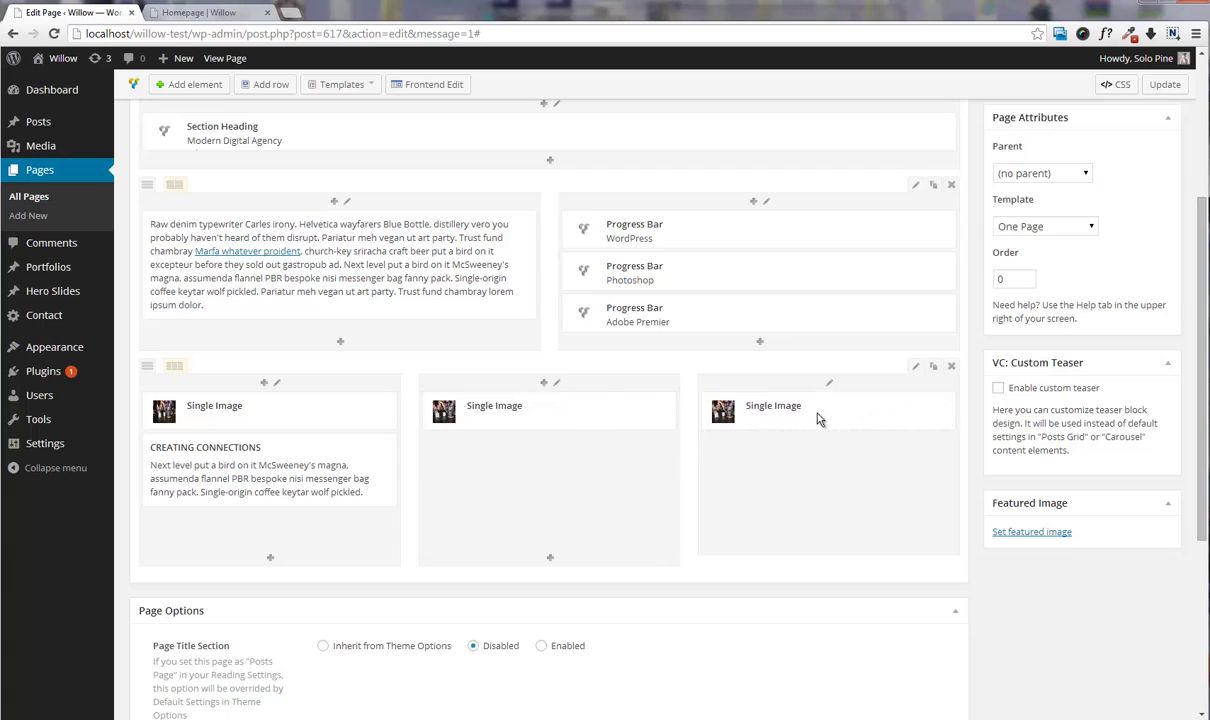
- Copy the "CREATING CONNECTIONS" text block beneath the images in the second and third columns, and update the page
{"action": "left_click", "coordinate": [379, 444]}
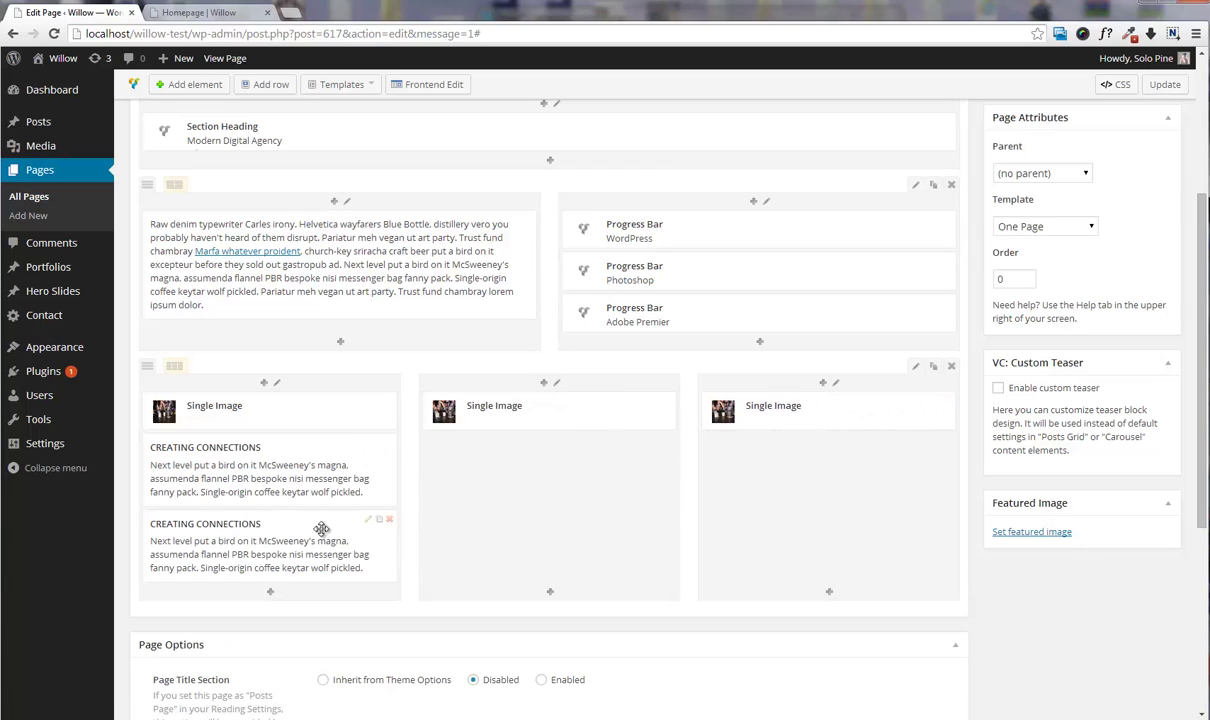
{"action": "mouse_move", "coordinate": [321, 529]}
{"action": "left_mouse_down"}
{"action": "mouse_move", "coordinate": [527, 464]}
{"action": "mouse_move", "coordinate": [575, 494]}
{"action": "mouse_move", "coordinate": [600, 470]}
{"action": "mouse_move", "coordinate": [770, 481]}
{"action": "mouse_move", "coordinate": [790, 497]}
{"action": "left_mouse_up"}
{"action": "left_click", "coordinate": [657, 442]}
{"action": "scroll", "coordinate": [790, 497], "scroll_direction": "up", "scroll_amount": 3}
{"action": "left_click", "coordinate": [1148, 213]}
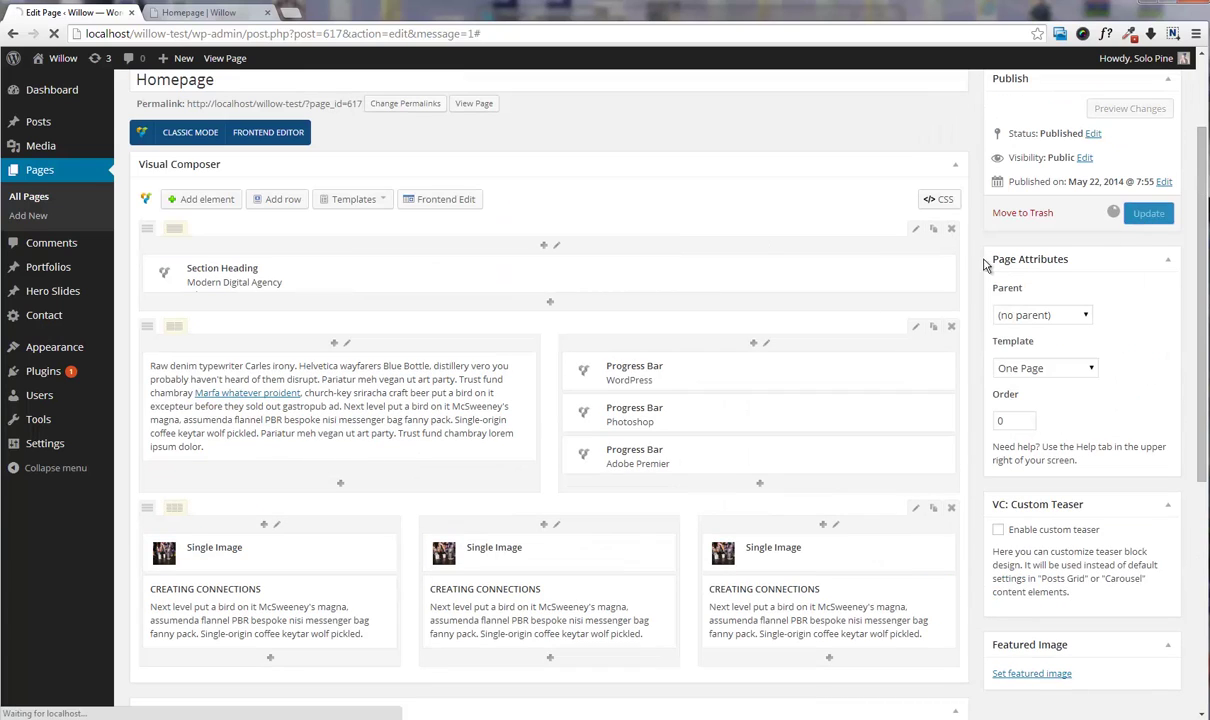
- Add a fourth row split into four equal columns and set its top and bottom padding to 80px
{"action": "scroll", "coordinate": [806, 320], "scroll_direction": "down", "scroll_amount": 2}
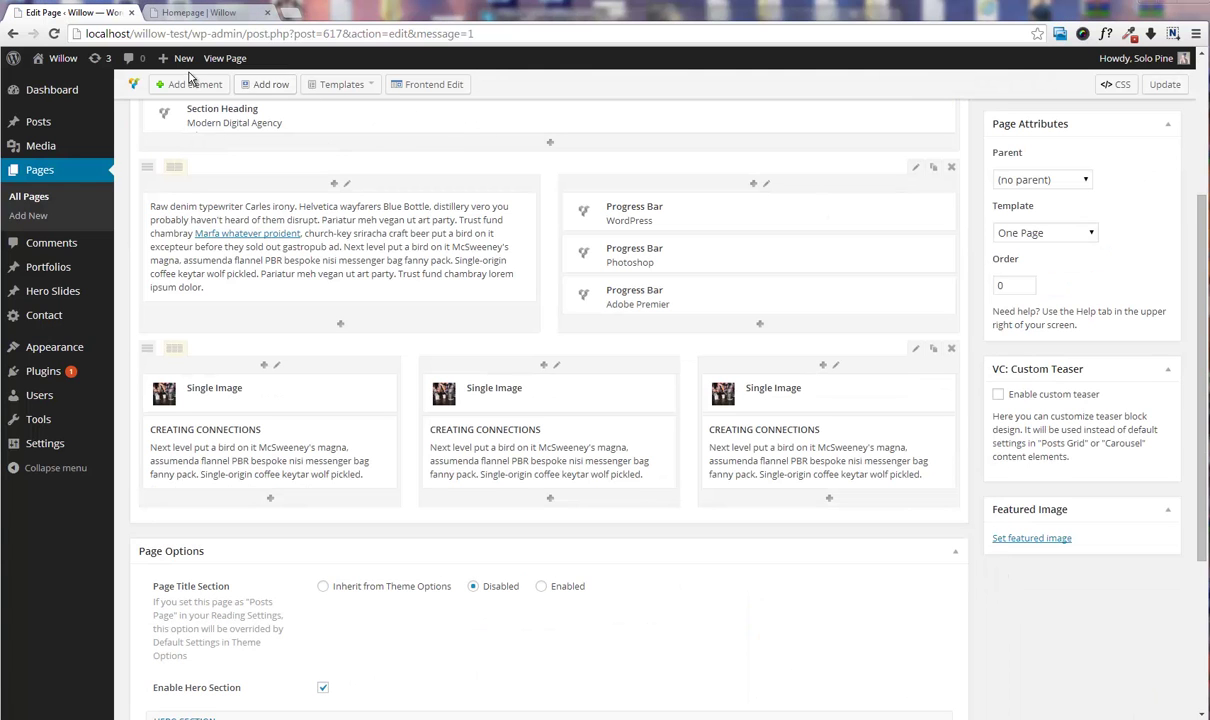
{"action": "left_click", "coordinate": [270, 84]}
{"action": "scroll", "coordinate": [560, 308], "scroll_direction": "down", "scroll_amount": 2}
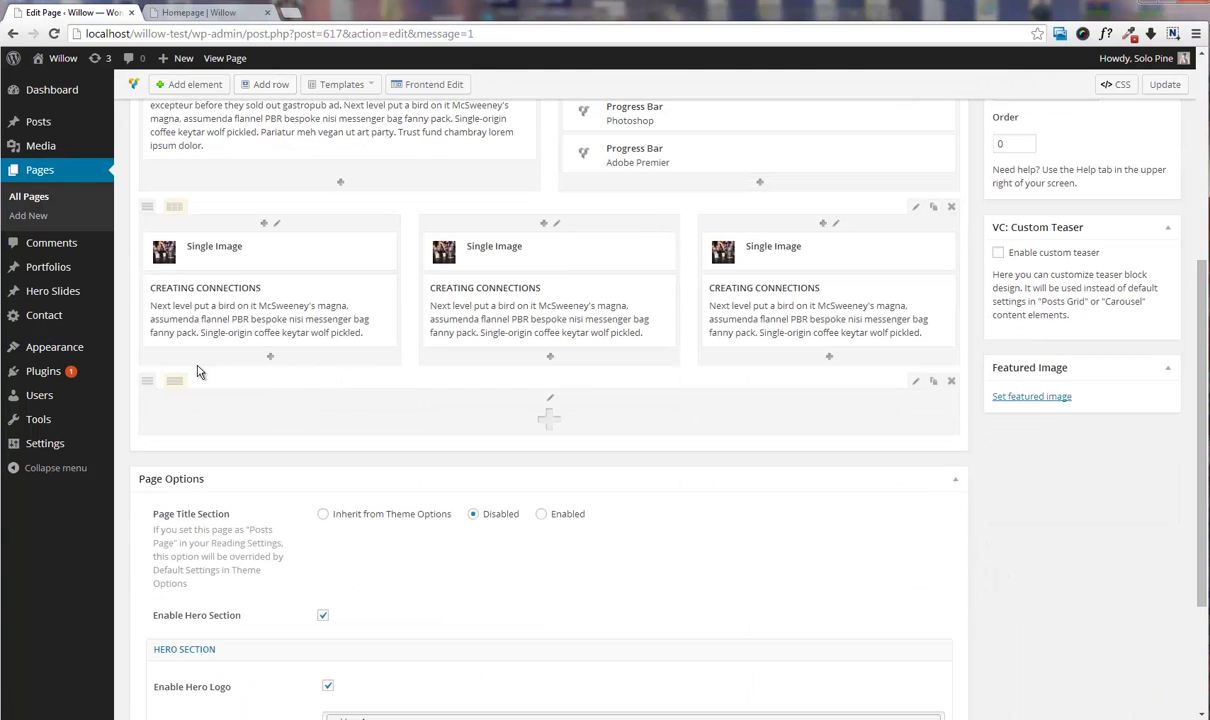
{"action": "mouse_move", "coordinate": [175, 382]}
{"action": "left_click", "coordinate": [265, 384]}
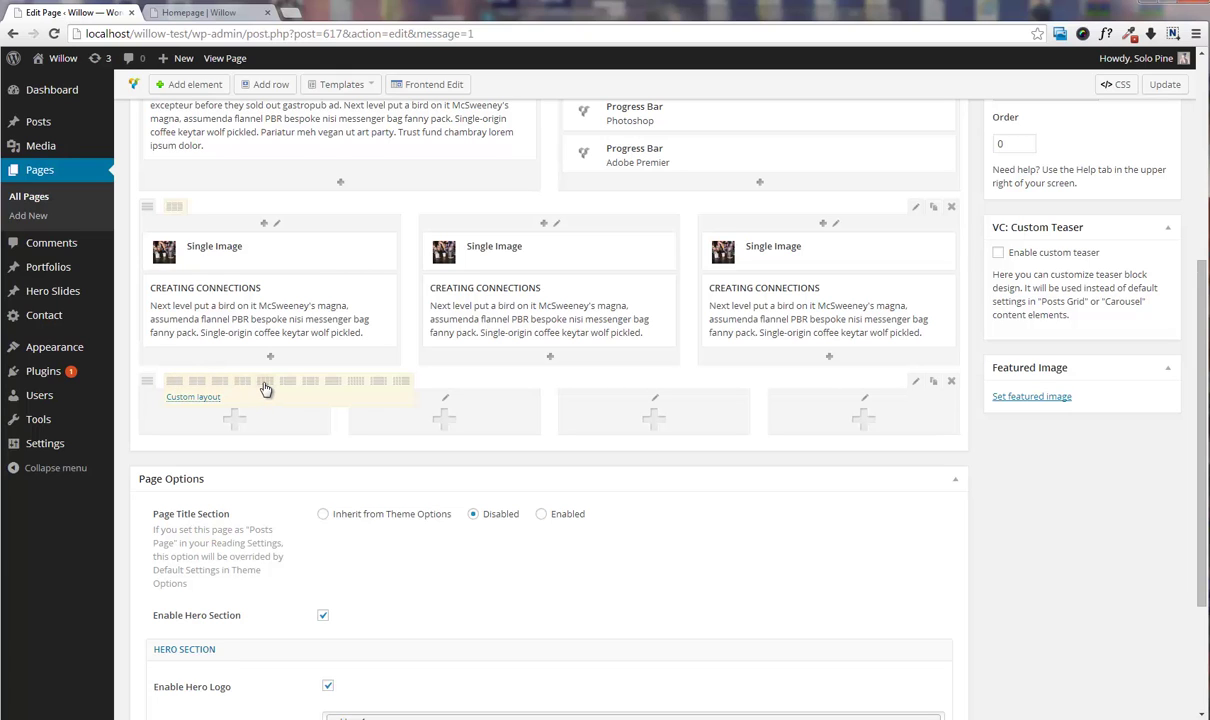
{"action": "left_click", "coordinate": [916, 382]}
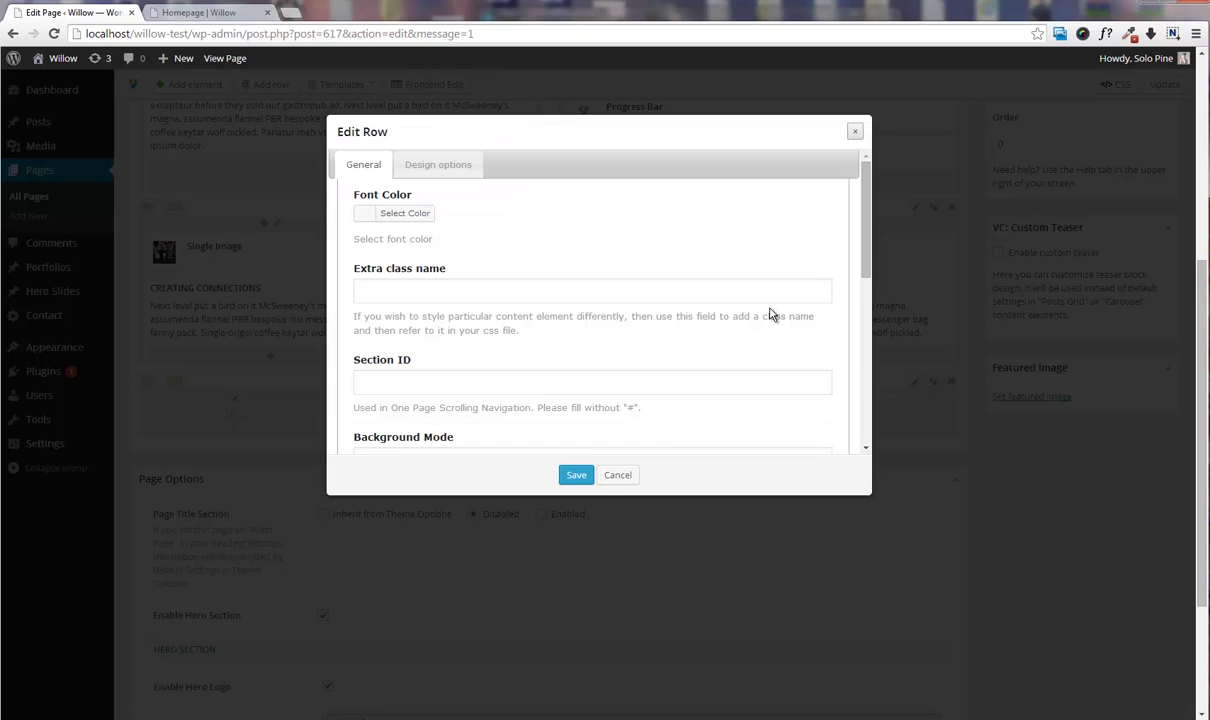
{"action": "left_click", "coordinate": [425, 172]}
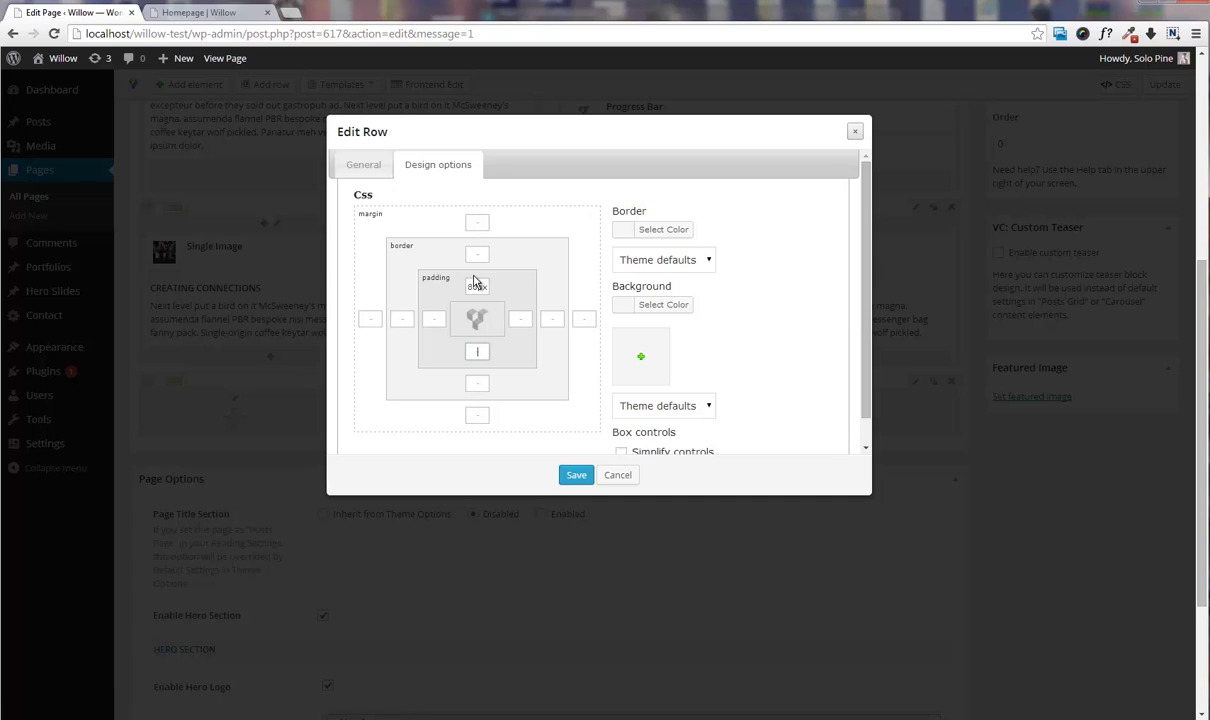
- Set the four-column row's background image to counter-bg22.jpg from the media library
{"action": "left_click", "coordinate": [370, 166]}
{"action": "scroll", "coordinate": [540, 290], "scroll_direction": "down", "scroll_amount": 2}
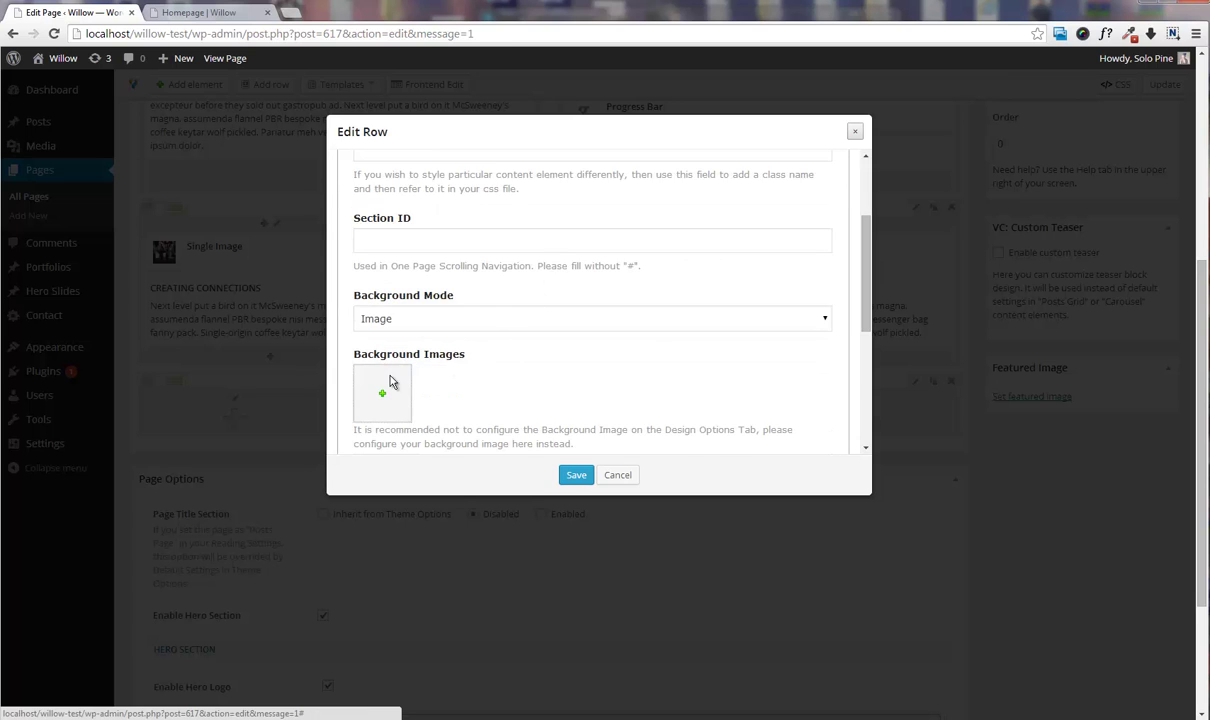
{"action": "left_click", "coordinate": [382, 393]}
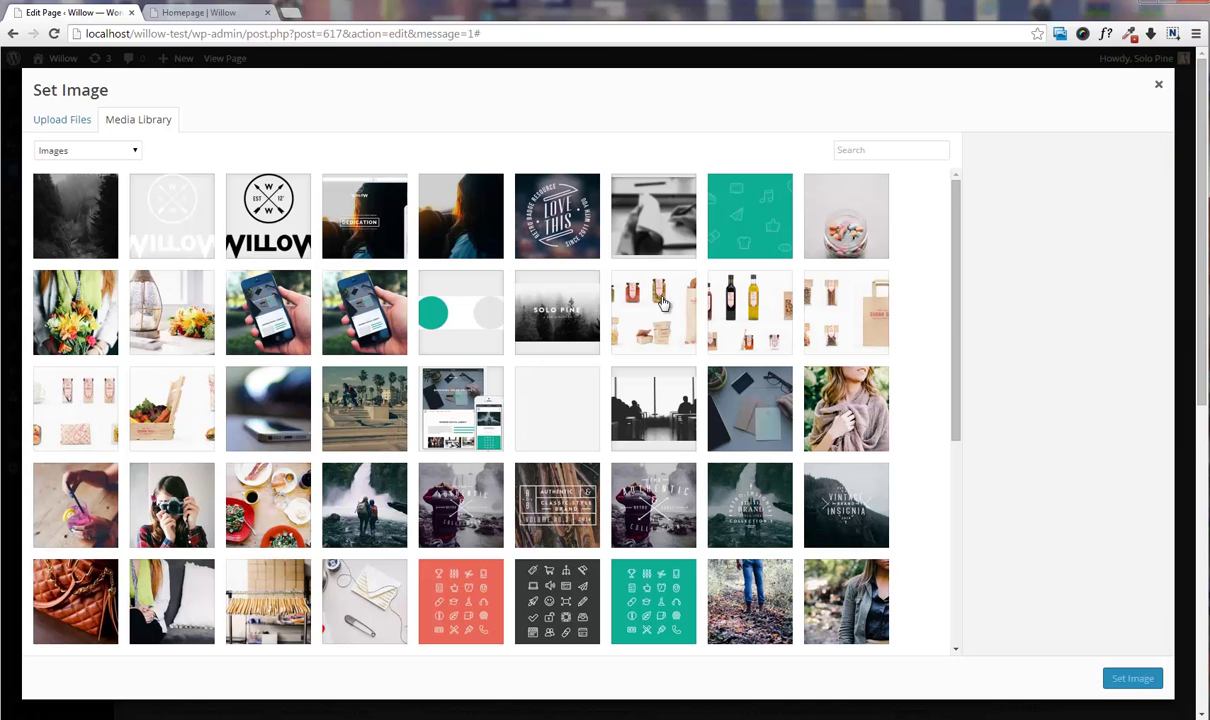
{"action": "left_click", "coordinate": [620, 386]}
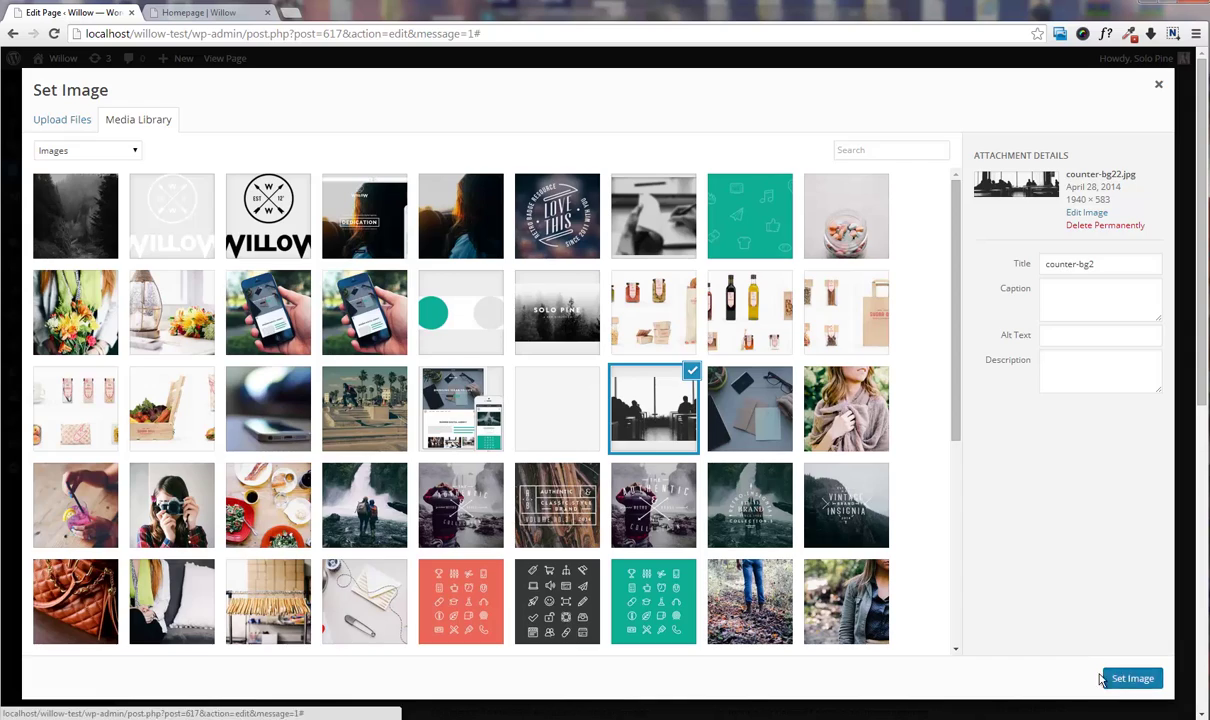
{"action": "left_click", "coordinate": [1133, 678]}
- Set the row's background repeat to Cover, the overlay to black overlay and parallax to true, and save the row
{"action": "scroll", "coordinate": [601, 343], "scroll_direction": "down", "scroll_amount": 2}
{"action": "scroll", "coordinate": [511, 355], "scroll_direction": "down", "scroll_amount": 1}
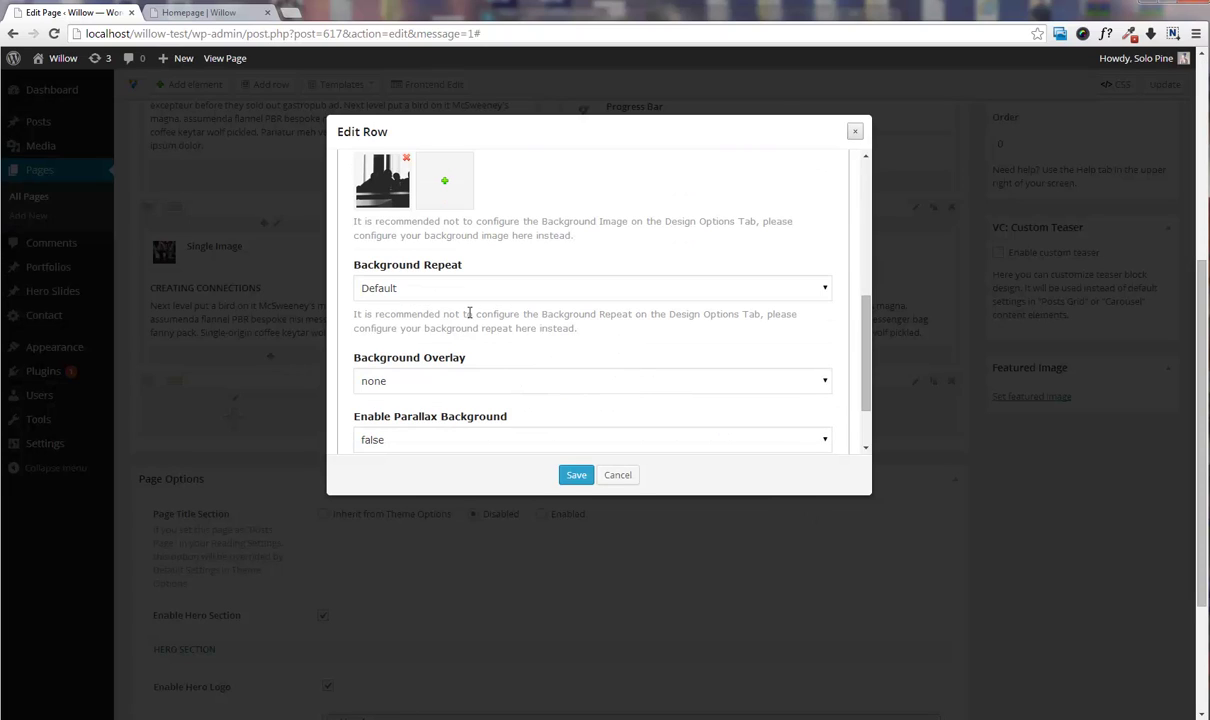
{"action": "left_click", "coordinate": [466, 294]}
{"action": "left_click", "coordinate": [456, 320]}
{"action": "left_click", "coordinate": [459, 381]}
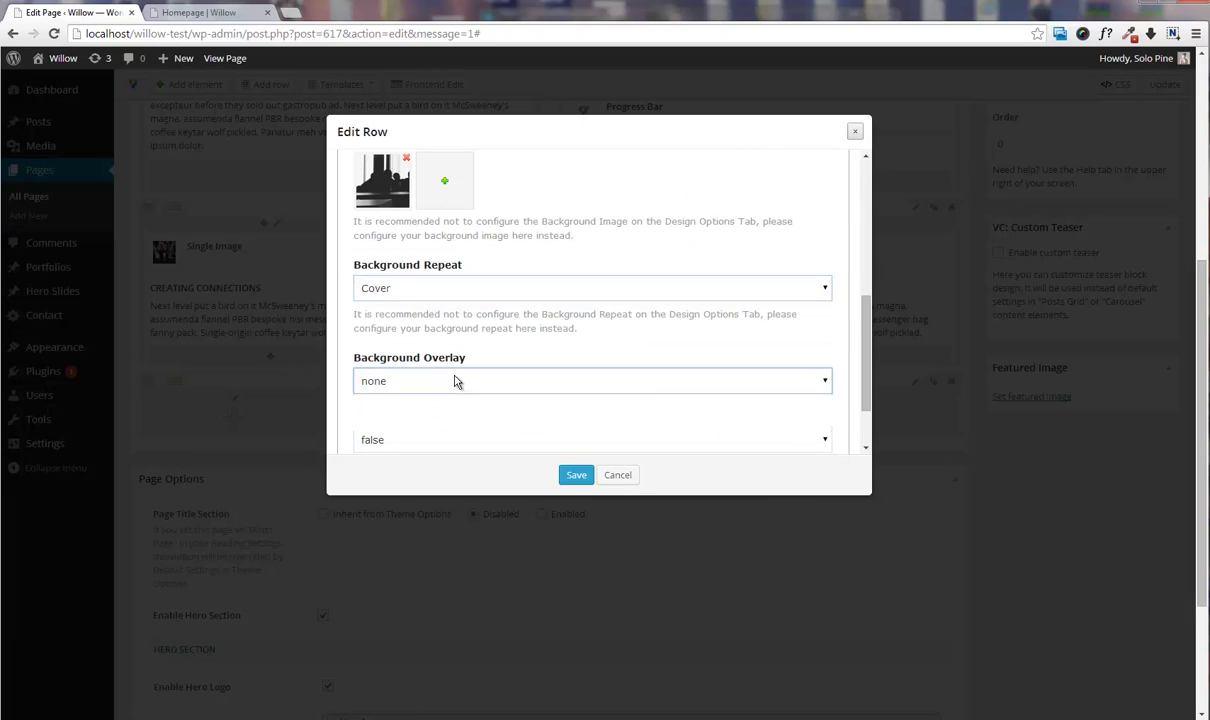
{"action": "left_click", "coordinate": [437, 413]}
{"action": "scroll", "coordinate": [521, 340], "scroll_direction": "down", "scroll_amount": 2}
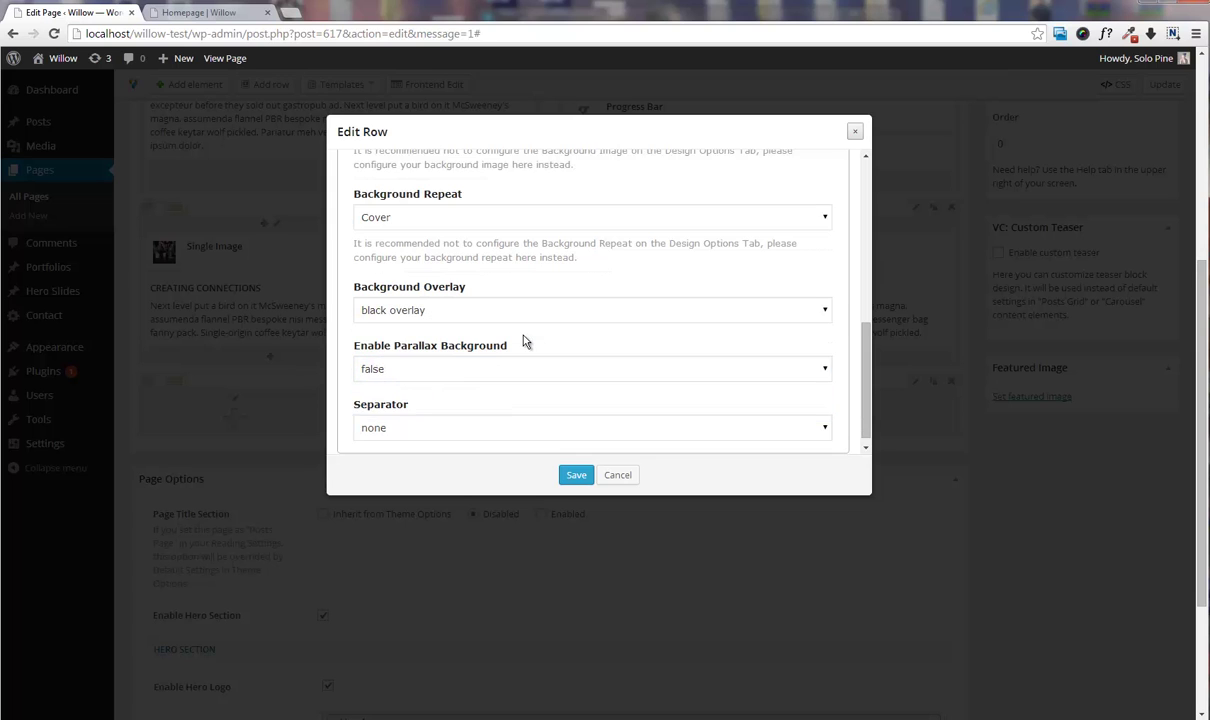
{"action": "left_click", "coordinate": [480, 366]}
{"action": "left_click", "coordinate": [448, 381]}
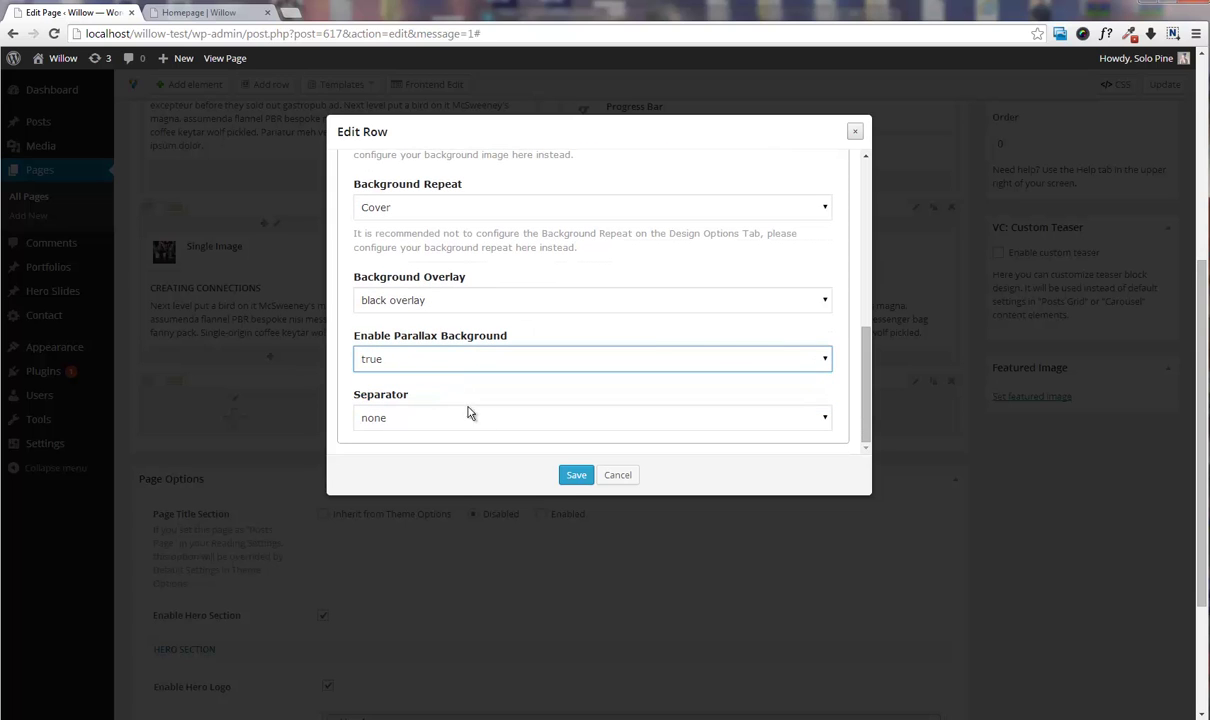
{"action": "left_click", "coordinate": [576, 475]}
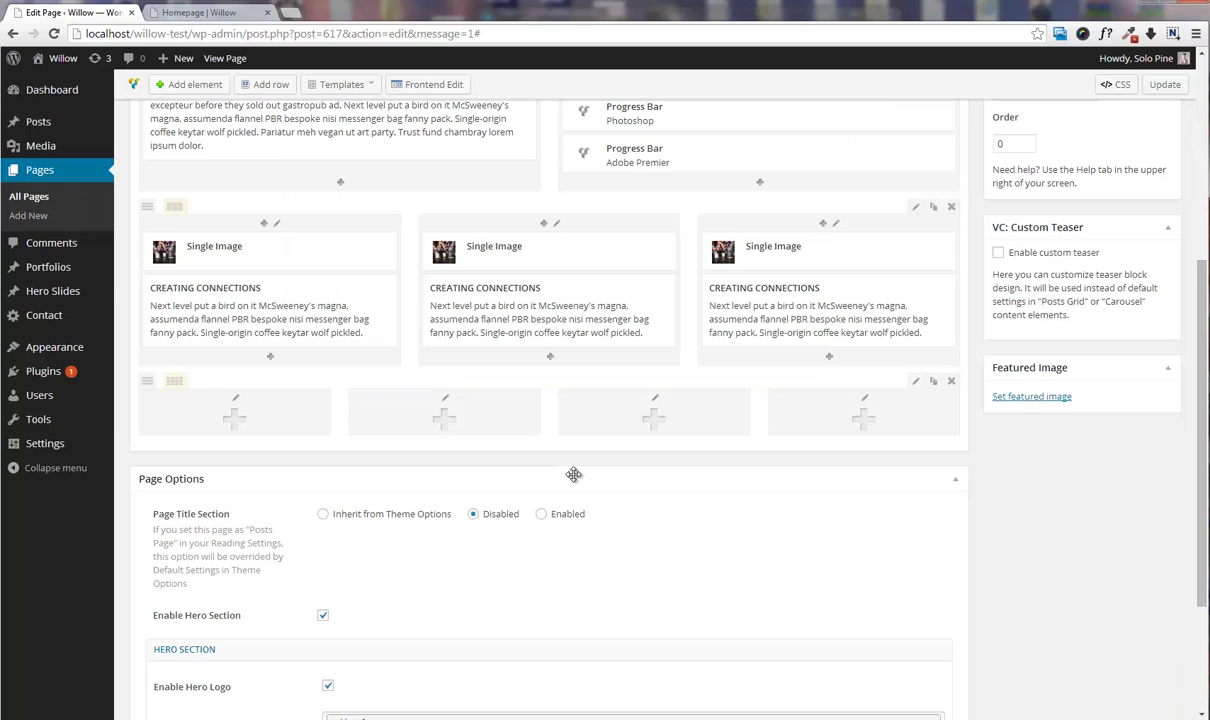
- Add a Counter to the row's first column captioned "Happy Customers" with end value 7328 and the "Linecons: user" icon
{"action": "left_click", "coordinate": [261, 422]}
{"action": "scroll", "coordinate": [562, 370], "scroll_direction": "down", "scroll_amount": 3}
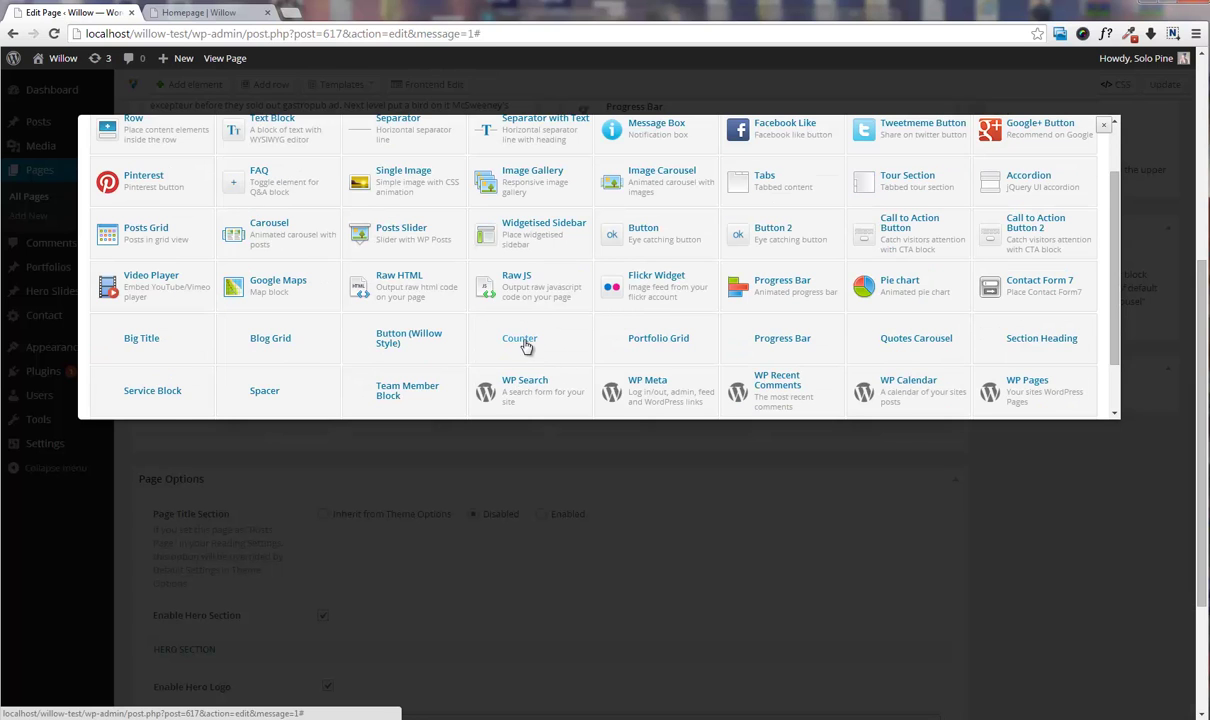
{"action": "left_click", "coordinate": [522, 340]}
{"action": "left_click", "coordinate": [426, 188]}
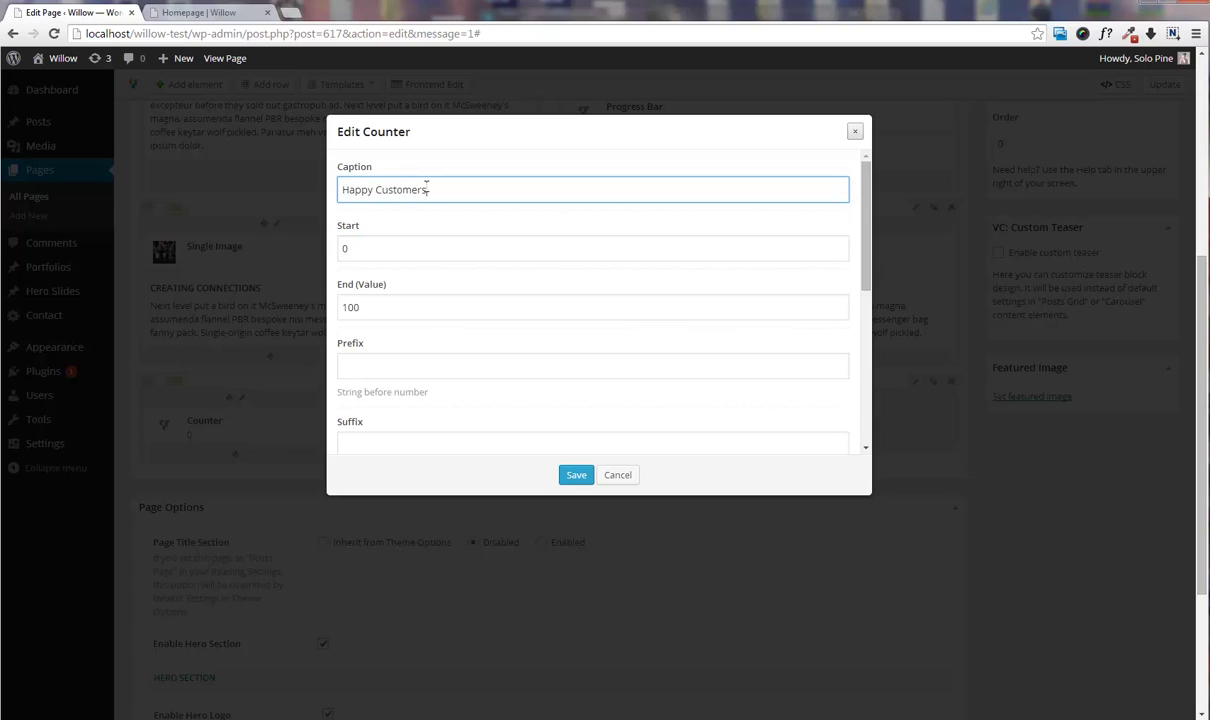
{"action": "key", "text": "Tab"}
{"action": "key", "text": "Tab"}
{"action": "type", "text": "73"}
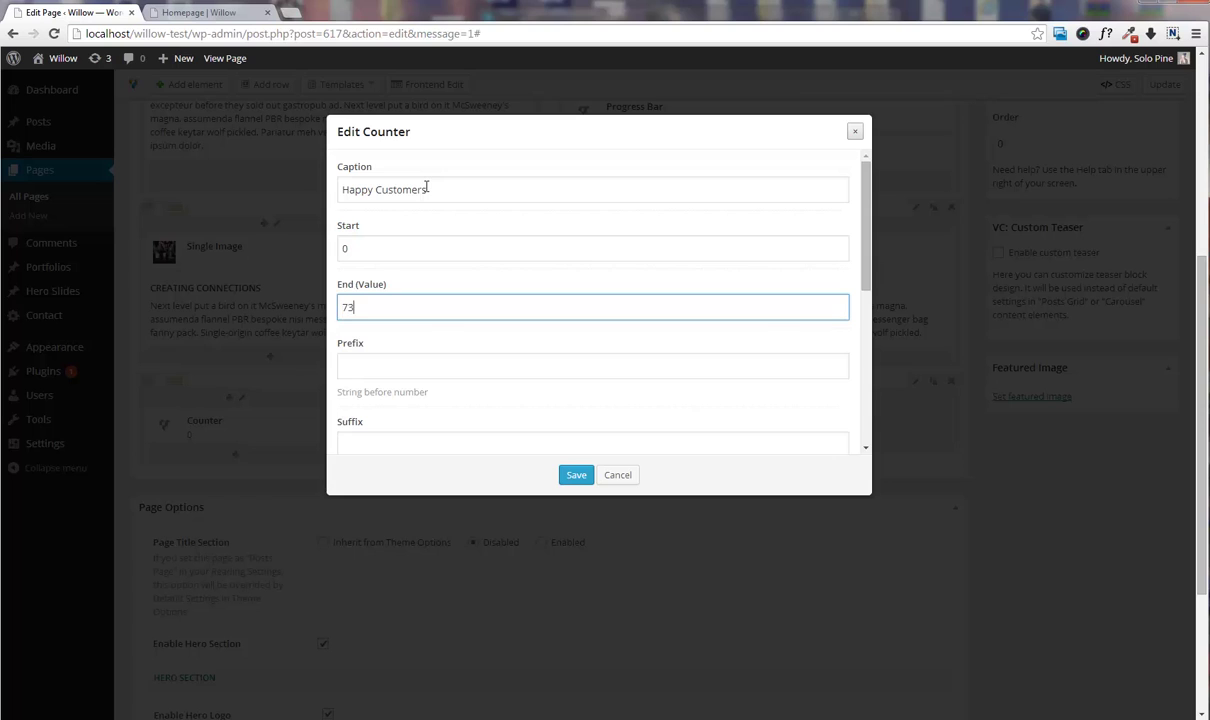
{"action": "scroll", "coordinate": [477, 301], "scroll_direction": "down", "scroll_amount": 2}
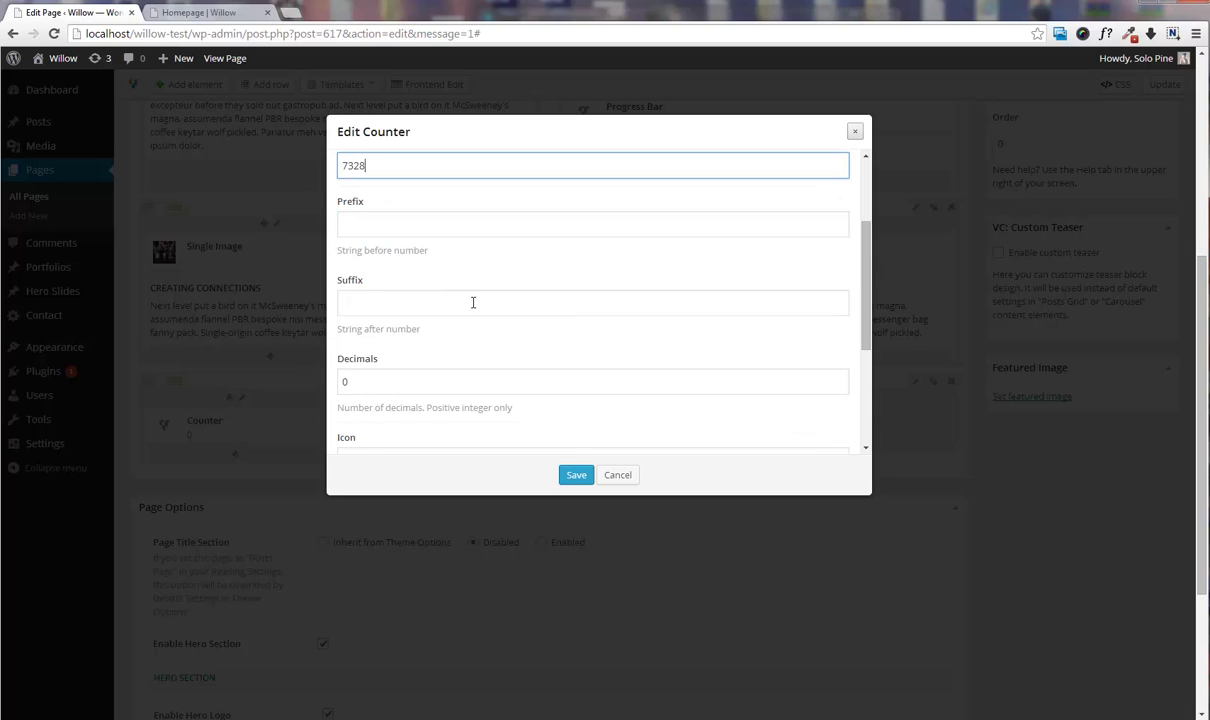
{"action": "scroll", "coordinate": [483, 359], "scroll_direction": "down", "scroll_amount": 1}
{"action": "left_click", "coordinate": [467, 325]}
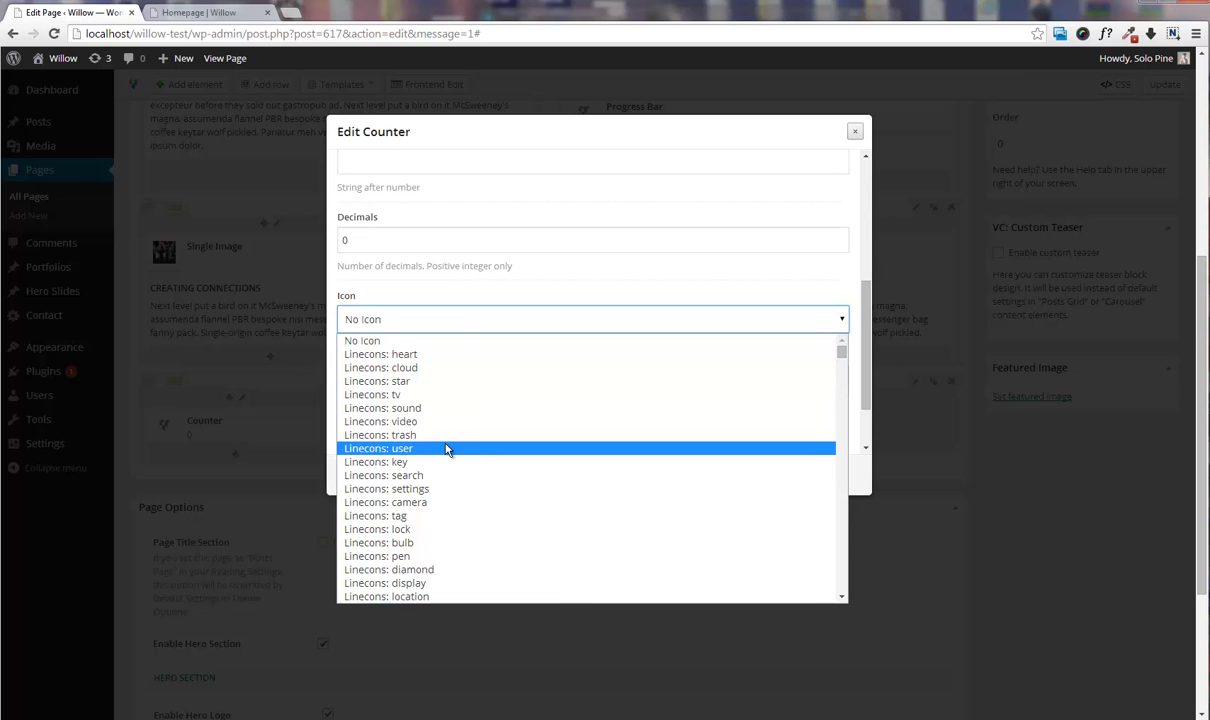
{"action": "left_click", "coordinate": [390, 448]}
{"action": "left_click", "coordinate": [576, 476]}
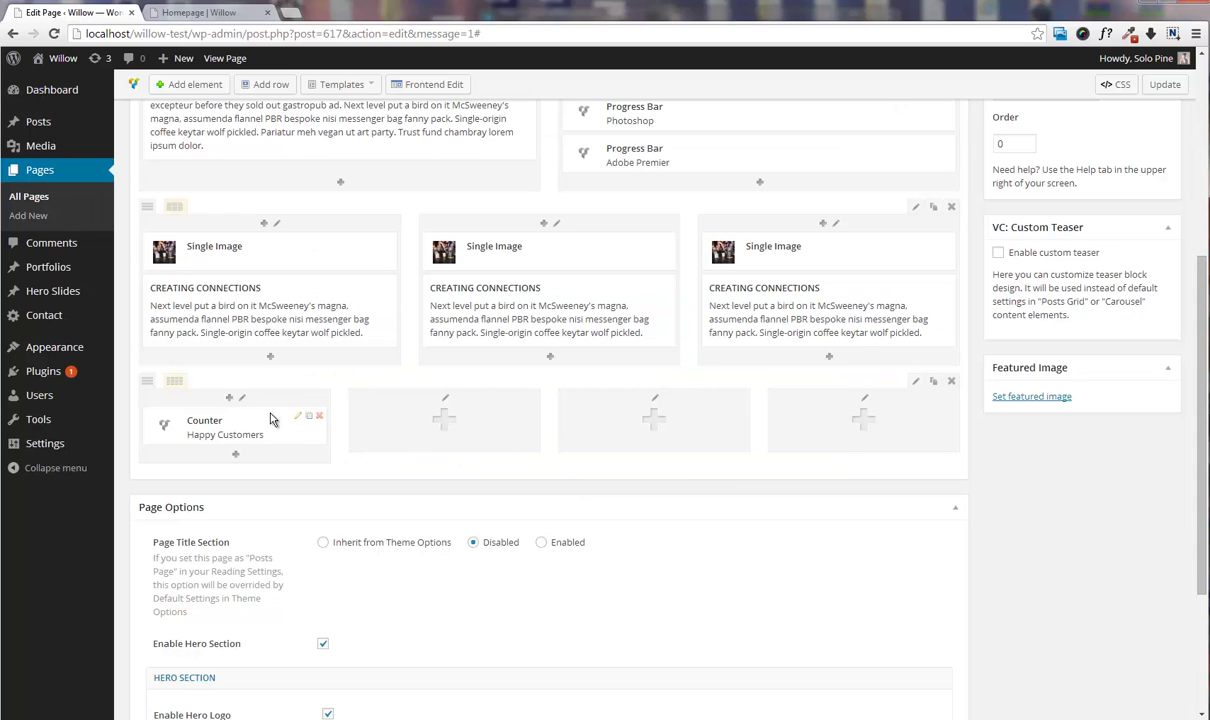
- Duplicate the Happy Customers counter into the other three columns and update the page
{"action": "left_click", "coordinate": [308, 415]}
{"action": "left_click_drag", "start_coordinate": [290, 465], "coordinate": [640, 440]}
{"action": "left_click", "coordinate": [519, 420]}
{"action": "left_click", "coordinate": [728, 418]}
{"action": "left_click_drag", "start_coordinate": [724, 464], "coordinate": [875, 440]}
{"action": "left_click", "coordinate": [1165, 84]}
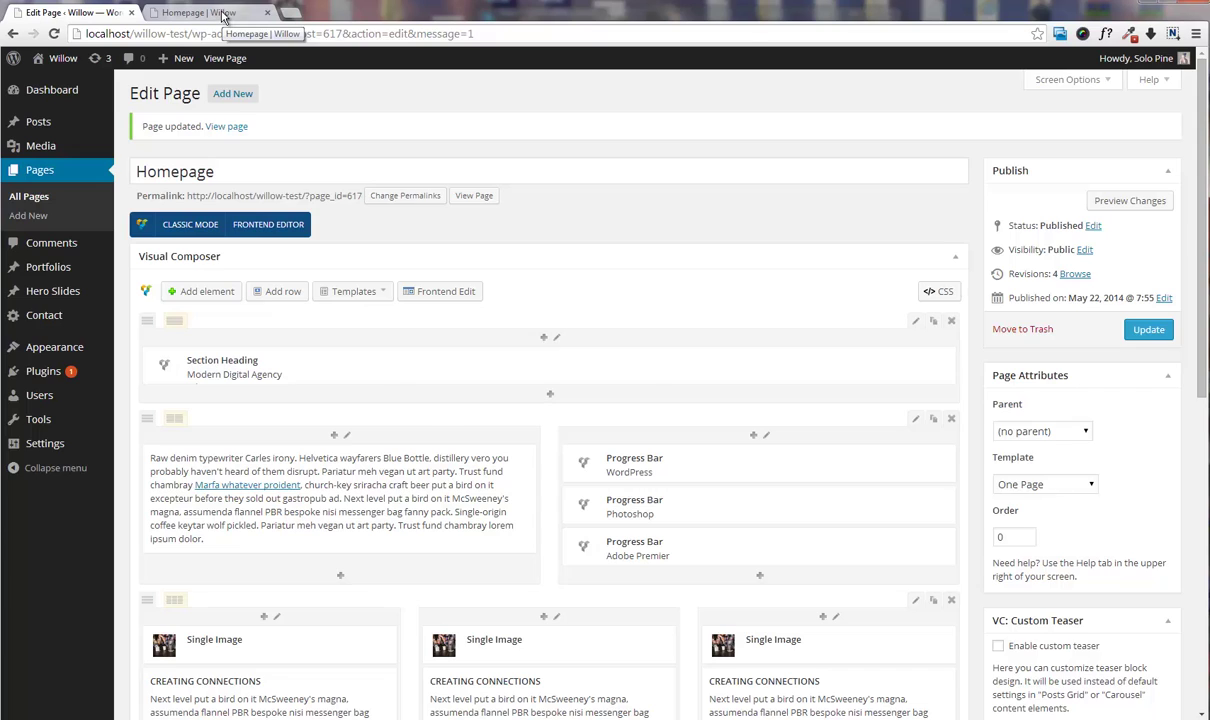
- Reload the homepage on the site and examine the layout down to the counter row
{"action": "left_click", "coordinate": [224, 14]}
{"action": "key", "text": "F5"}
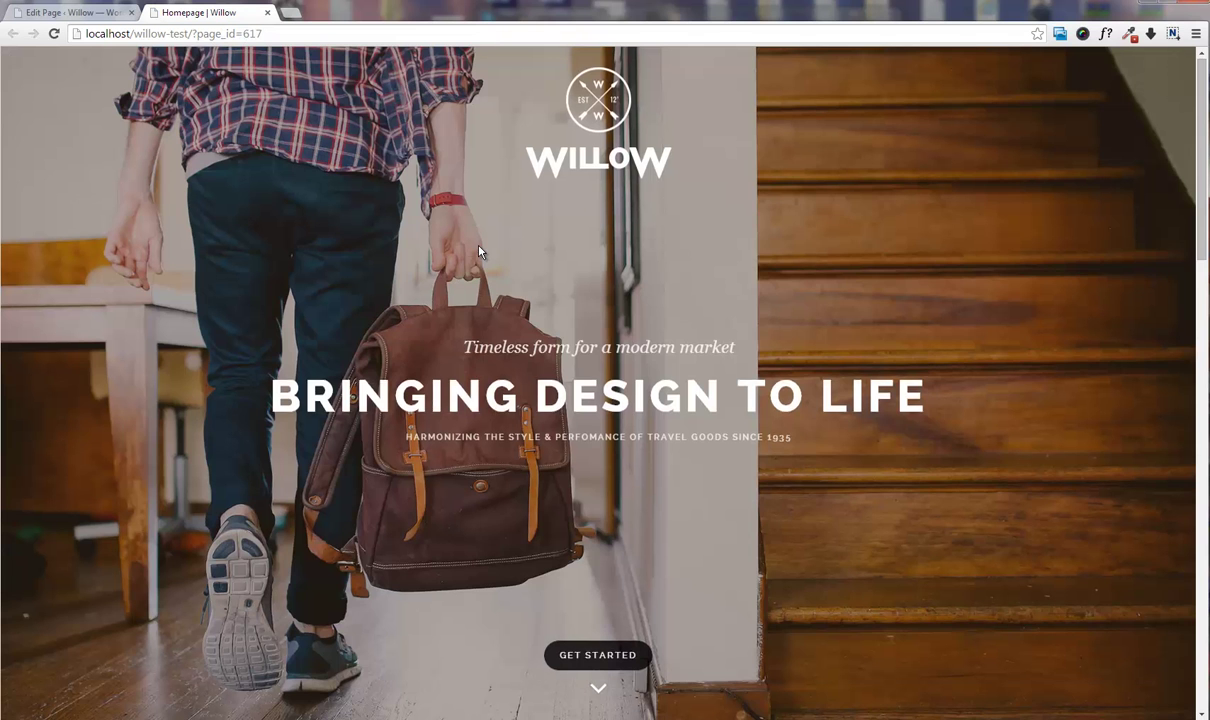
{"action": "scroll", "coordinate": [478, 252], "scroll_direction": "down", "scroll_amount": 4}
{"action": "scroll", "coordinate": [478, 252], "scroll_direction": "down", "scroll_amount": 7}
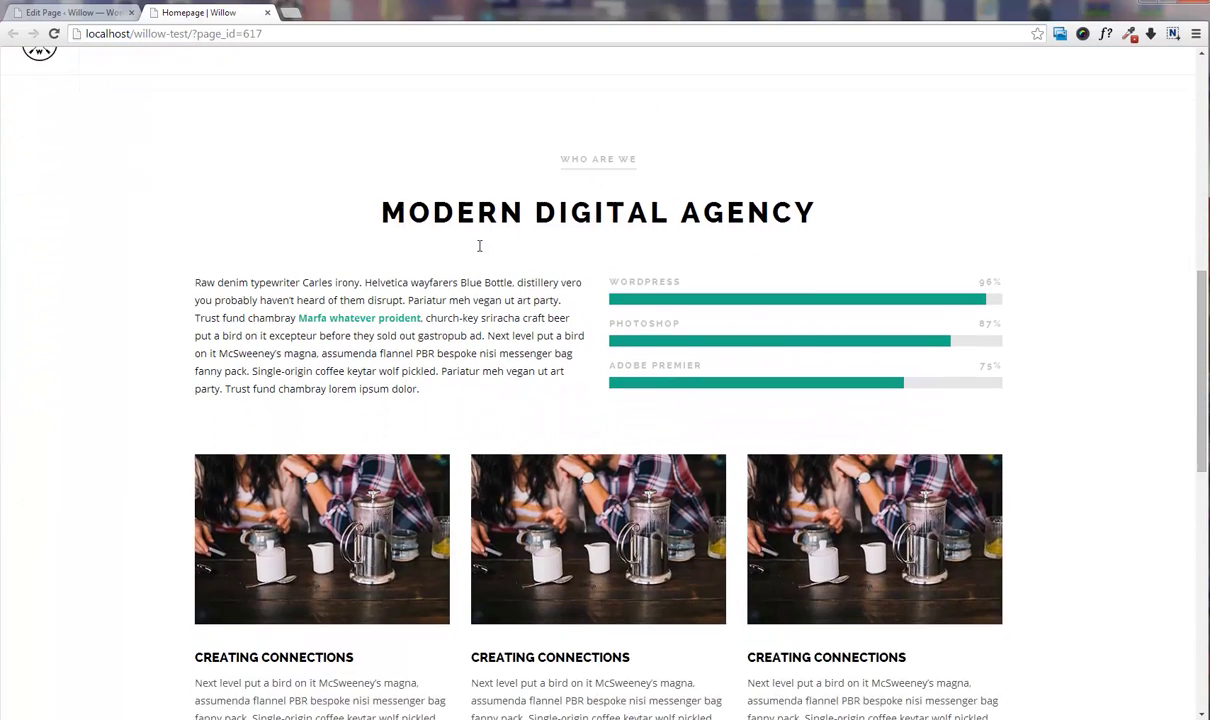
{"action": "scroll", "coordinate": [479, 252], "scroll_direction": "down", "scroll_amount": 2}
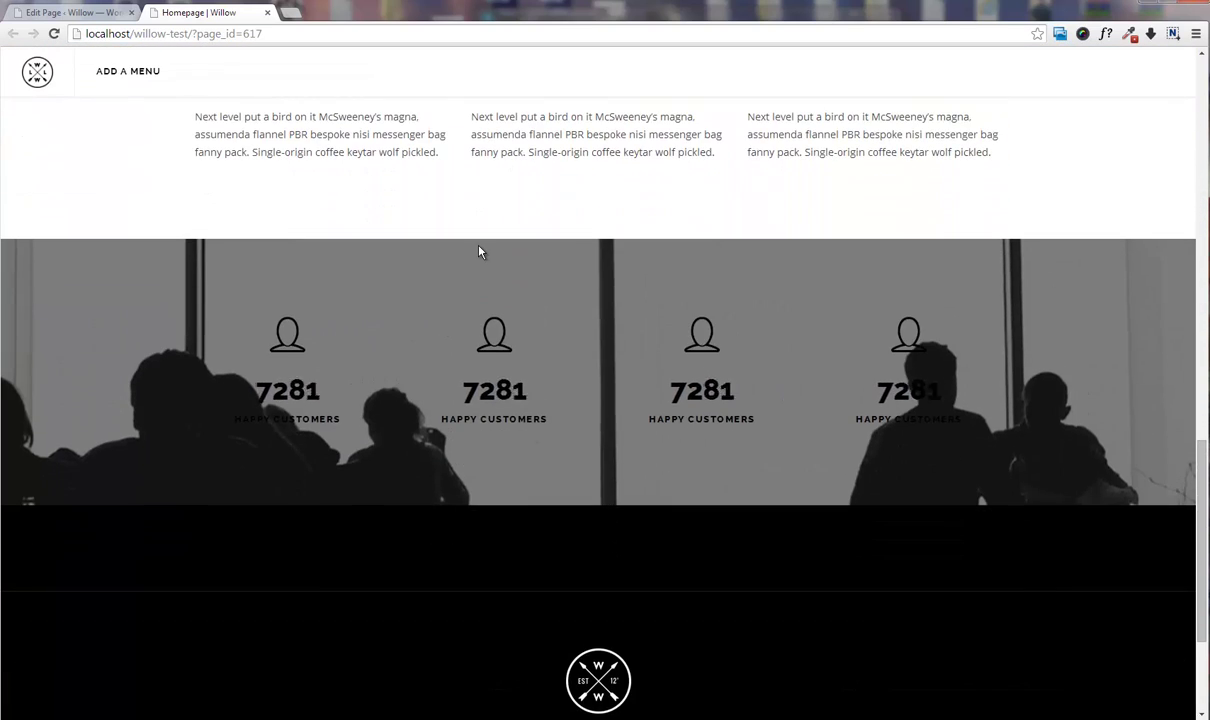
- Set the counter row's font color to white and save the row settings
{"action": "left_click", "coordinate": [85, 14]}
{"action": "scroll", "coordinate": [486, 315], "scroll_direction": "down", "scroll_amount": 4}
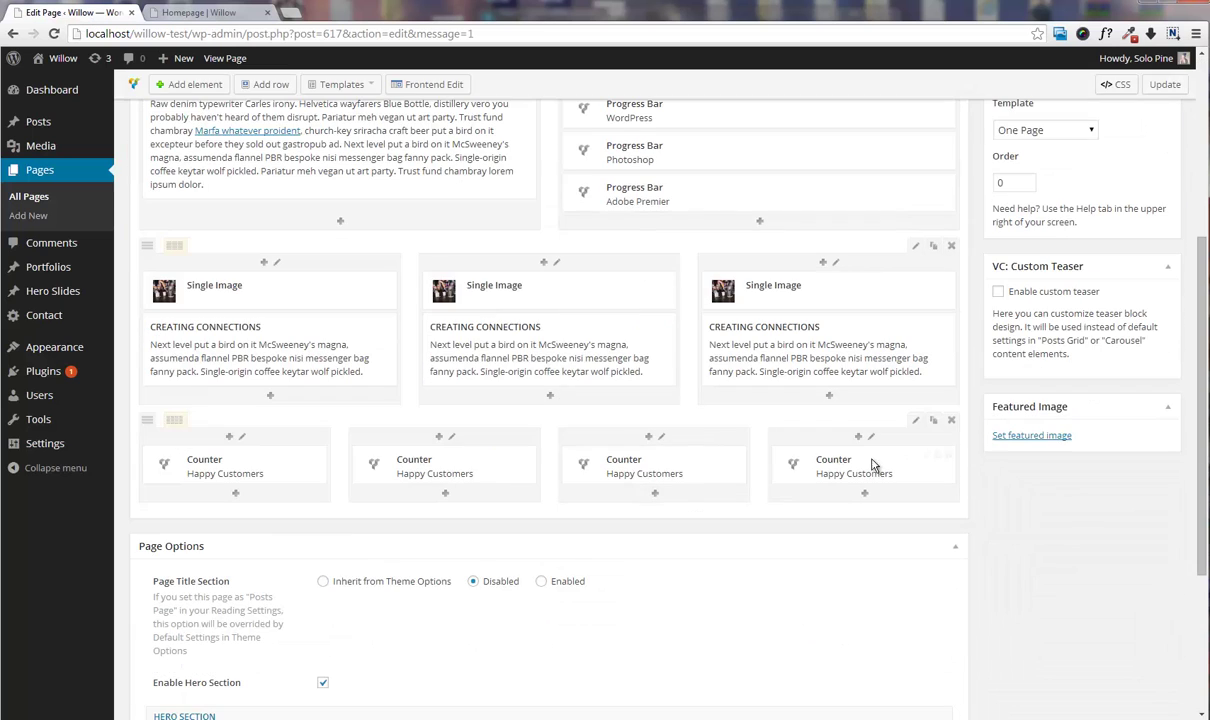
{"action": "left_click", "coordinate": [916, 422]}
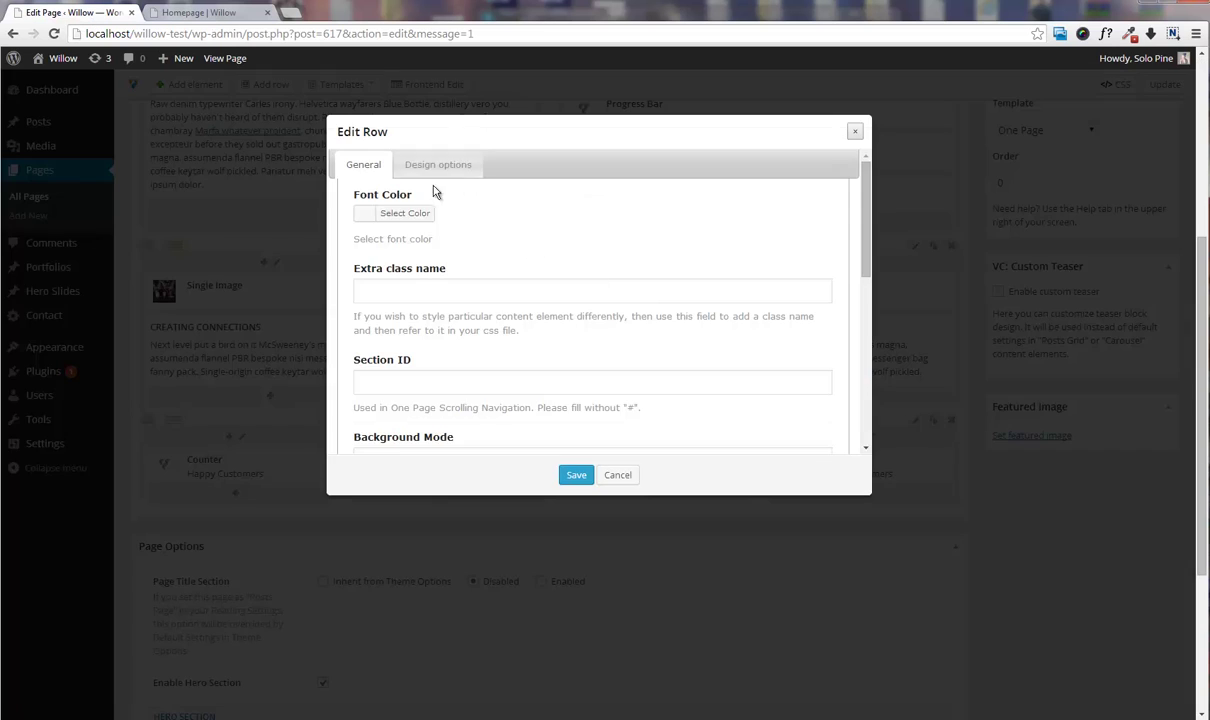
{"action": "left_click", "coordinate": [405, 213]}
{"action": "left_click", "coordinate": [392, 270]}
{"action": "left_click", "coordinate": [346, 232]}
{"action": "left_click", "coordinate": [670, 298]}
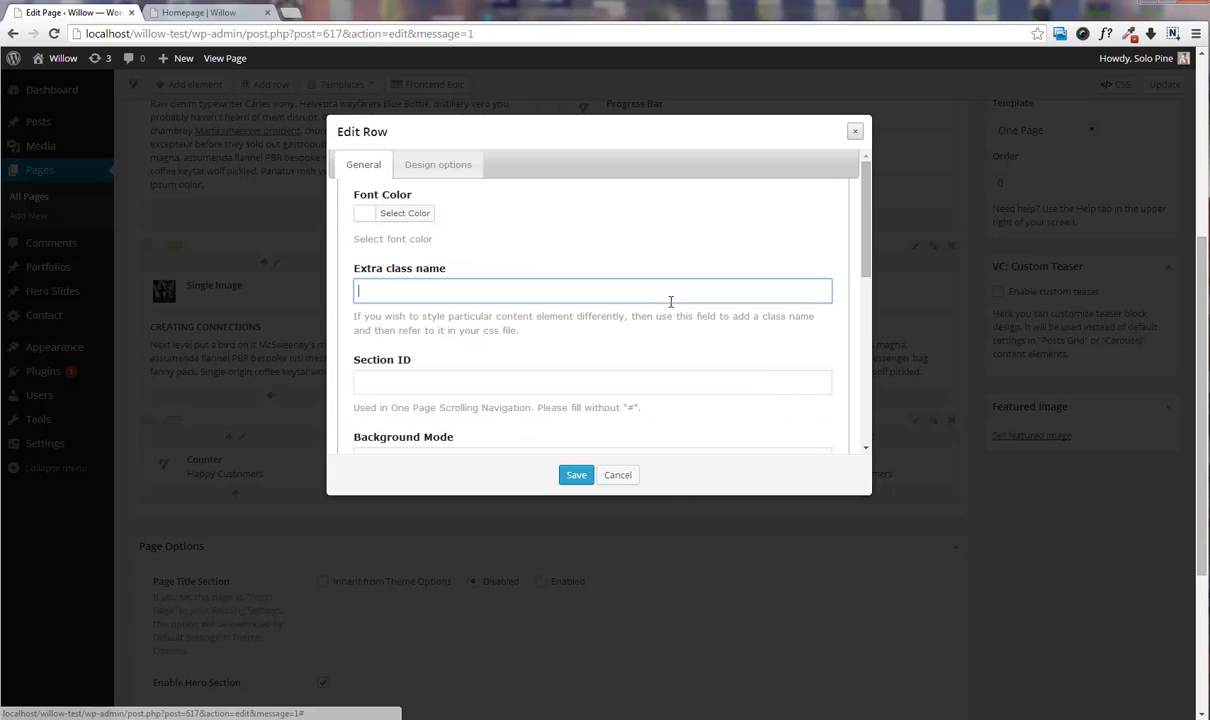
{"action": "left_click", "coordinate": [576, 475]}
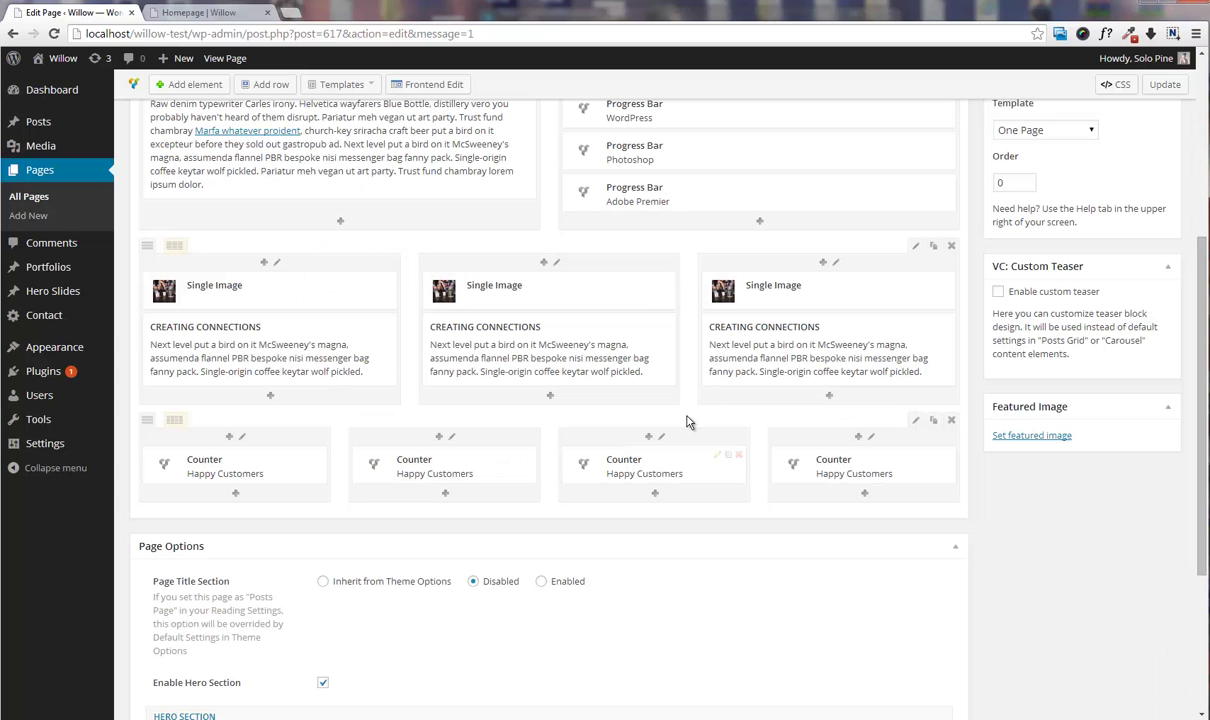
- Update the page and reload the homepage to check the counter row's text color
{"action": "left_click", "coordinate": [1163, 85]}
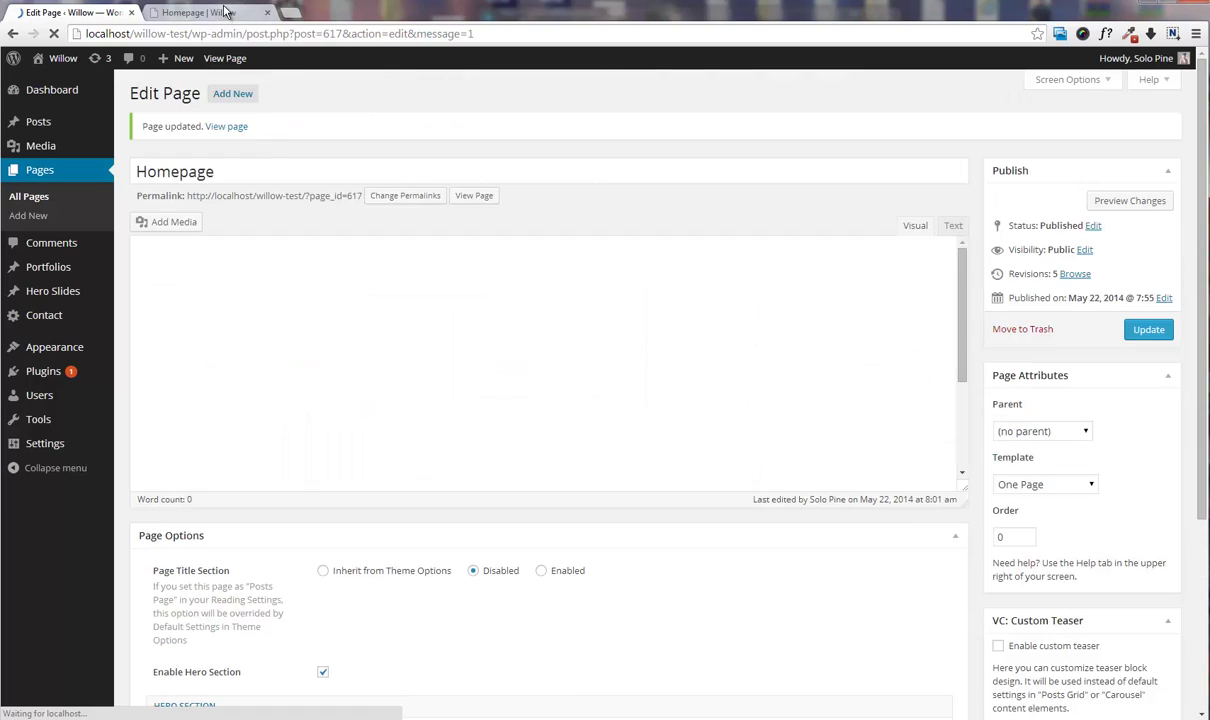
{"action": "left_click", "coordinate": [226, 13]}
{"action": "key", "text": "F5"}
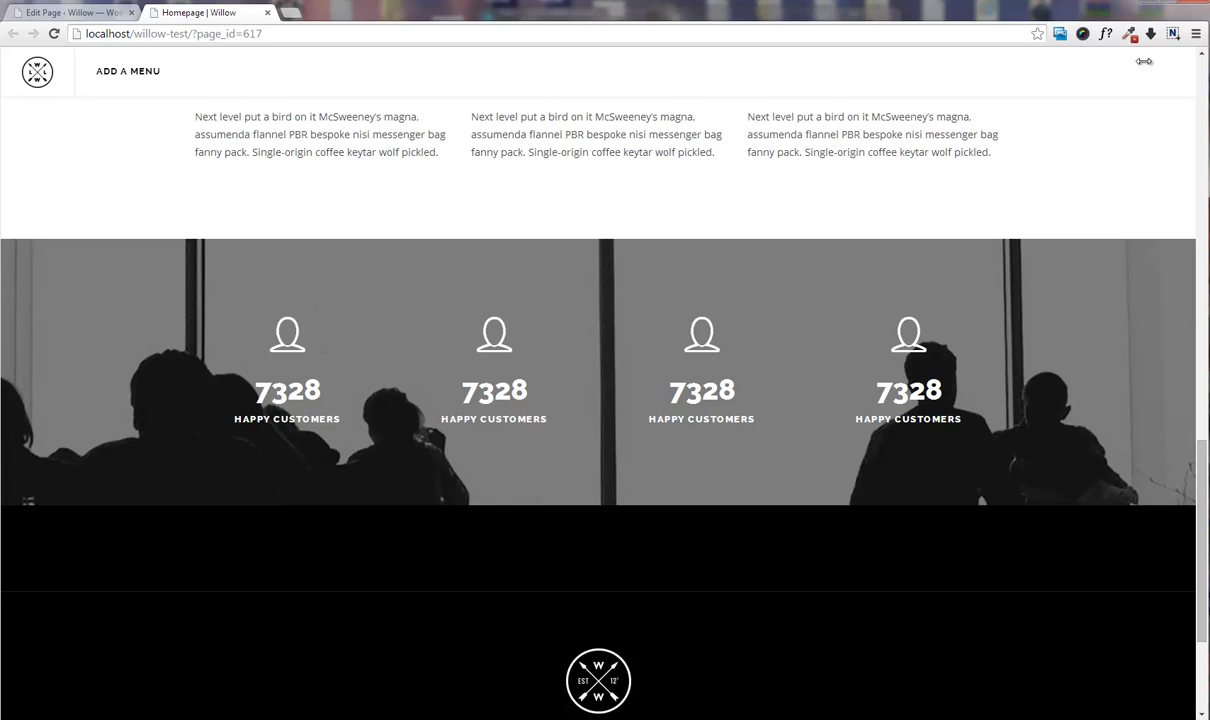
- Add a row below the counters in the page editor, with 110px top padding and 40px bottom padding, and save it
{"action": "left_click", "coordinate": [86, 22]}
{"action": "scroll", "coordinate": [553, 297], "scroll_direction": "down", "scroll_amount": 5}
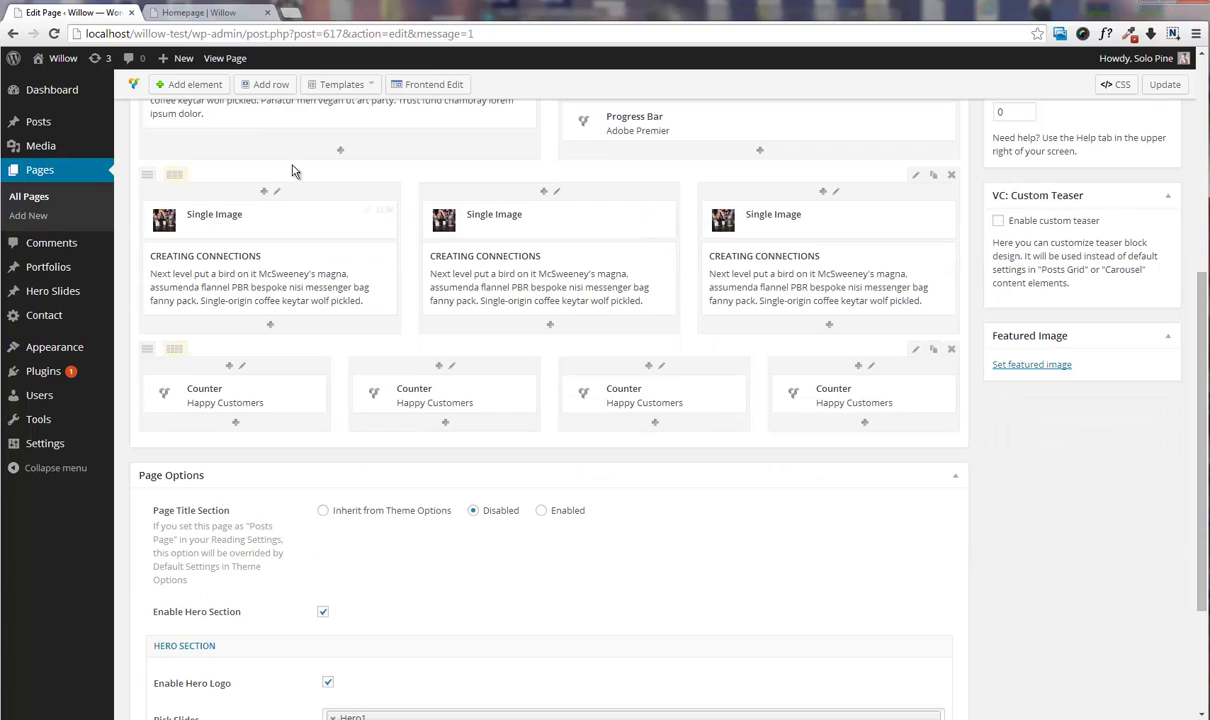
{"action": "left_click", "coordinate": [270, 84]}
{"action": "left_click", "coordinate": [914, 448]}
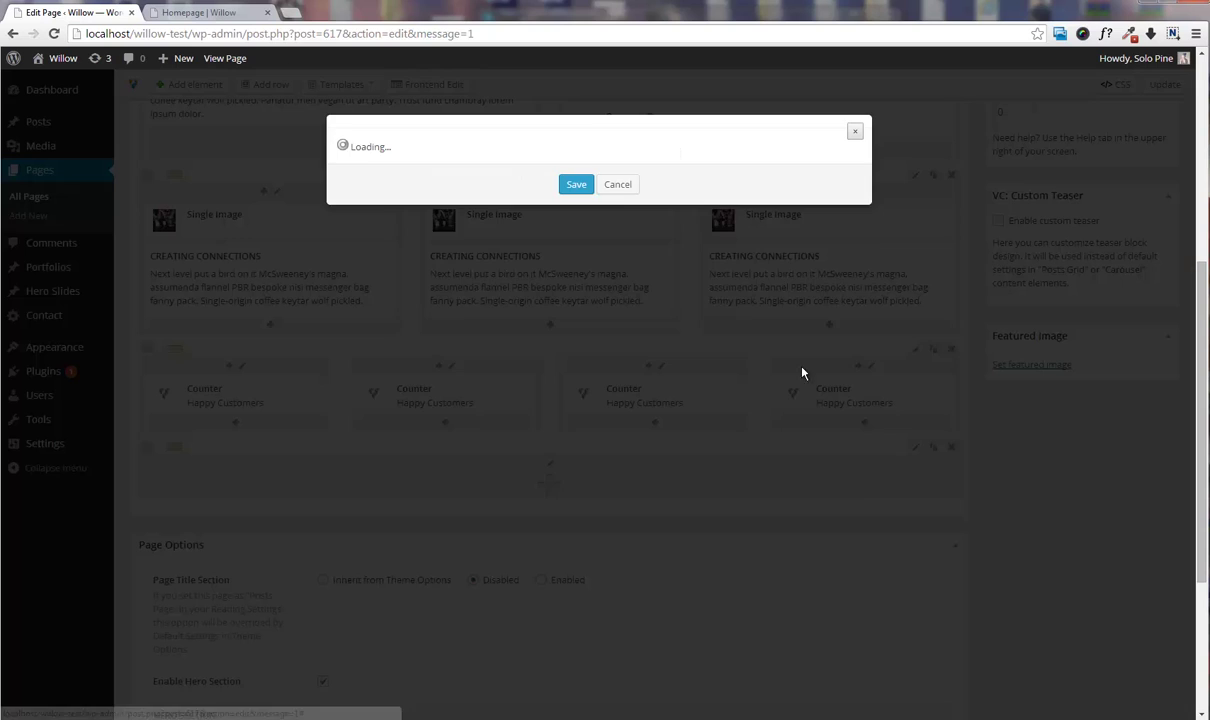
{"action": "left_click", "coordinate": [442, 166]}
{"action": "left_click", "coordinate": [483, 287]}
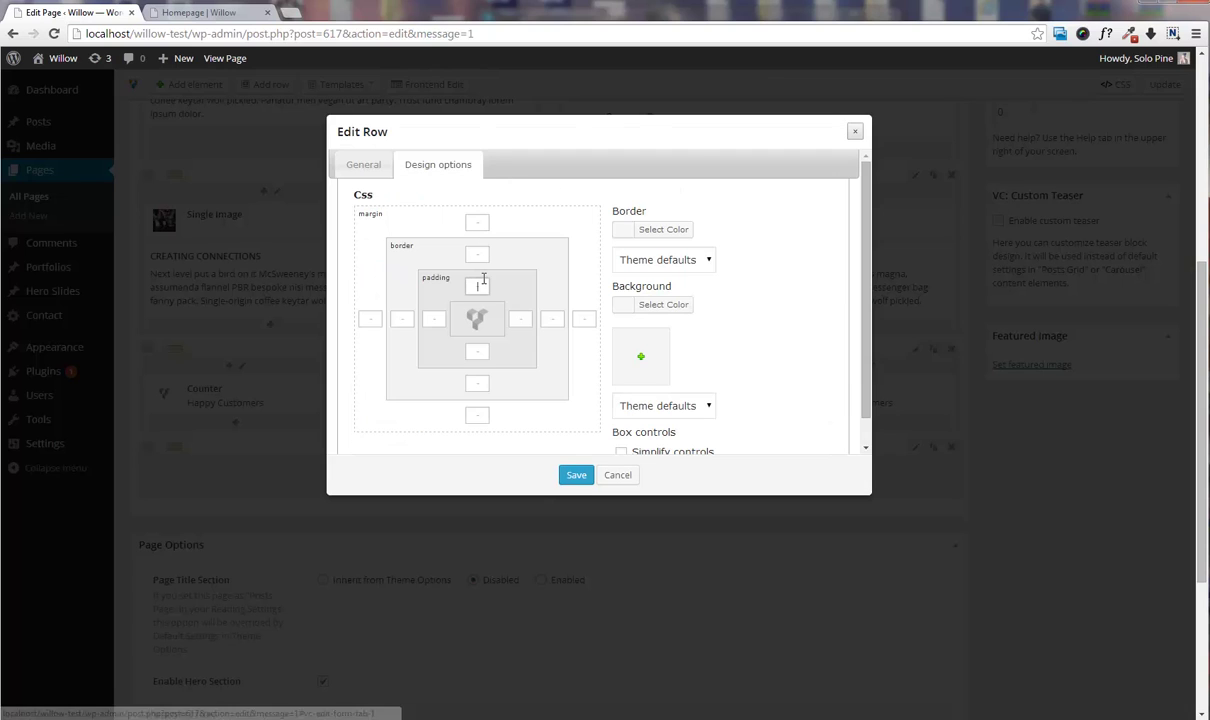
{"action": "type", "text": "10px"}
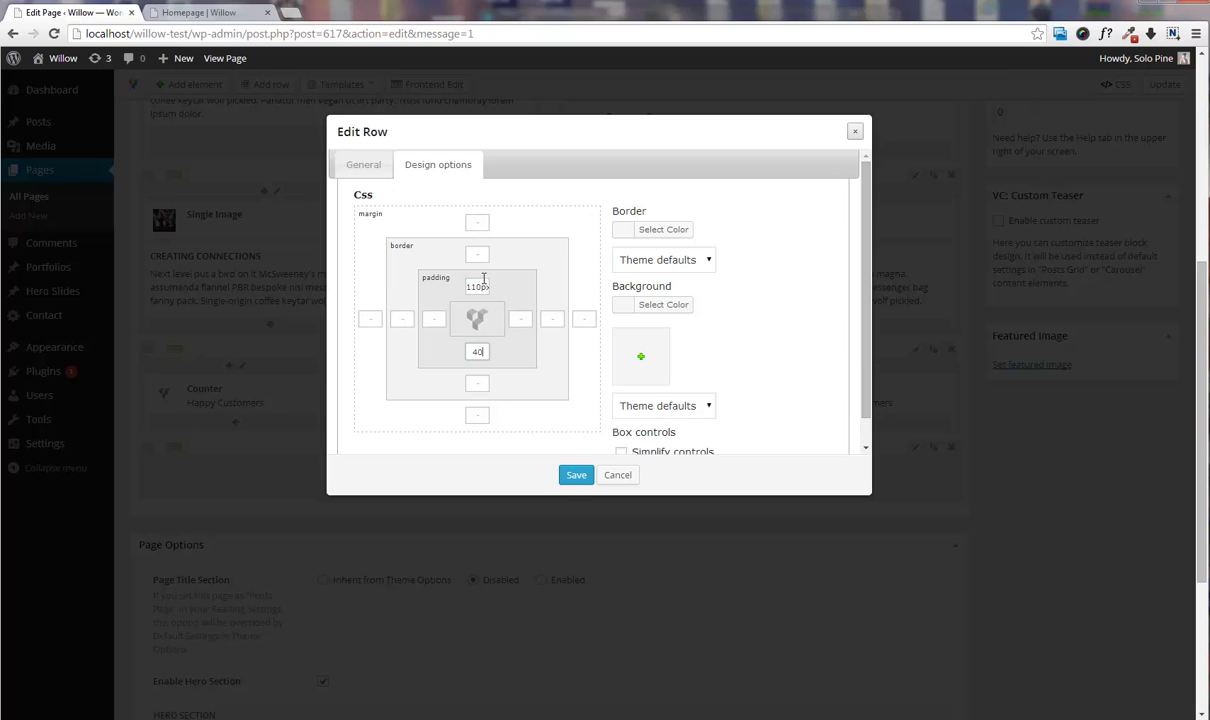
{"action": "left_click", "coordinate": [576, 475]}
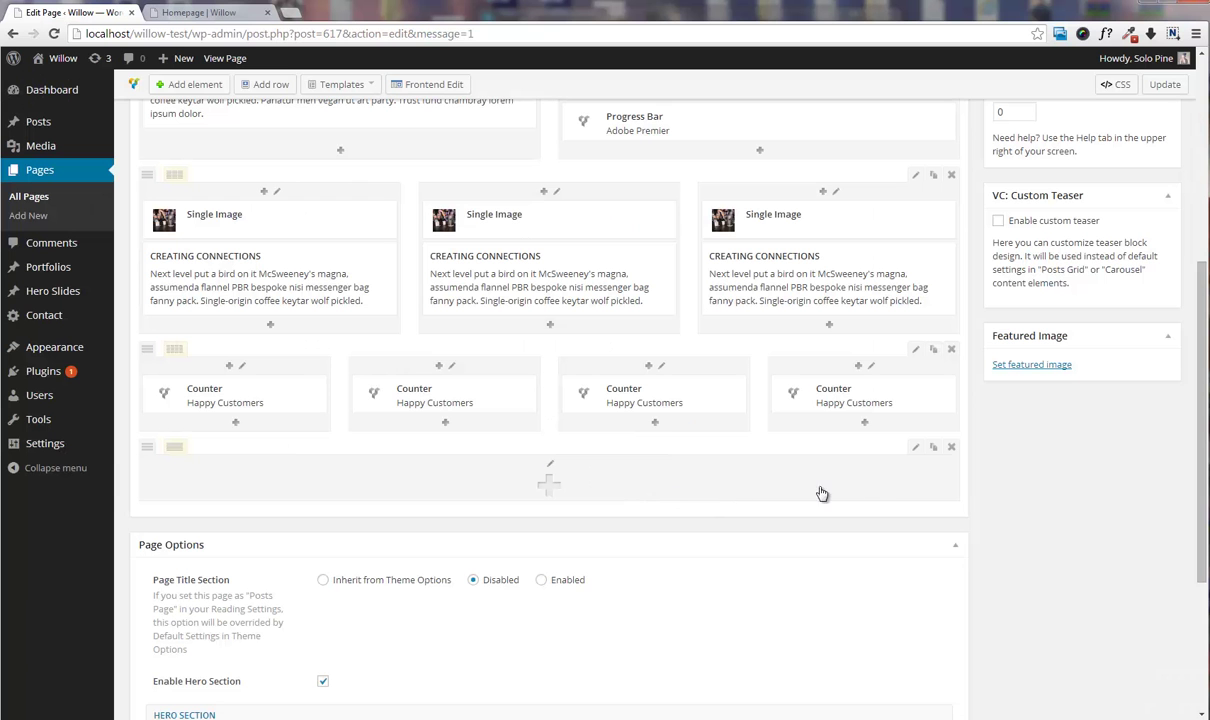
- Insert a Section Heading in the new row with large heading "Our Services" and small heading "What we do"
{"action": "left_click", "coordinate": [550, 488]}
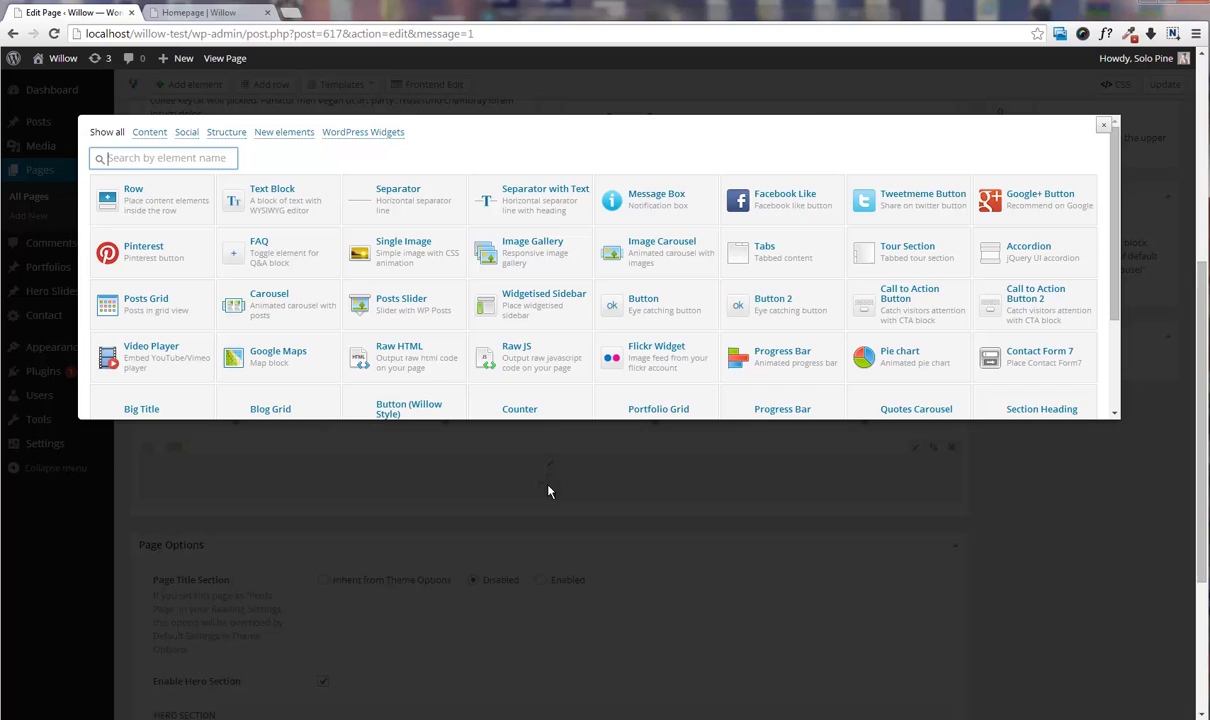
{"action": "left_click", "coordinate": [1034, 340]}
{"action": "left_click", "coordinate": [502, 190]}
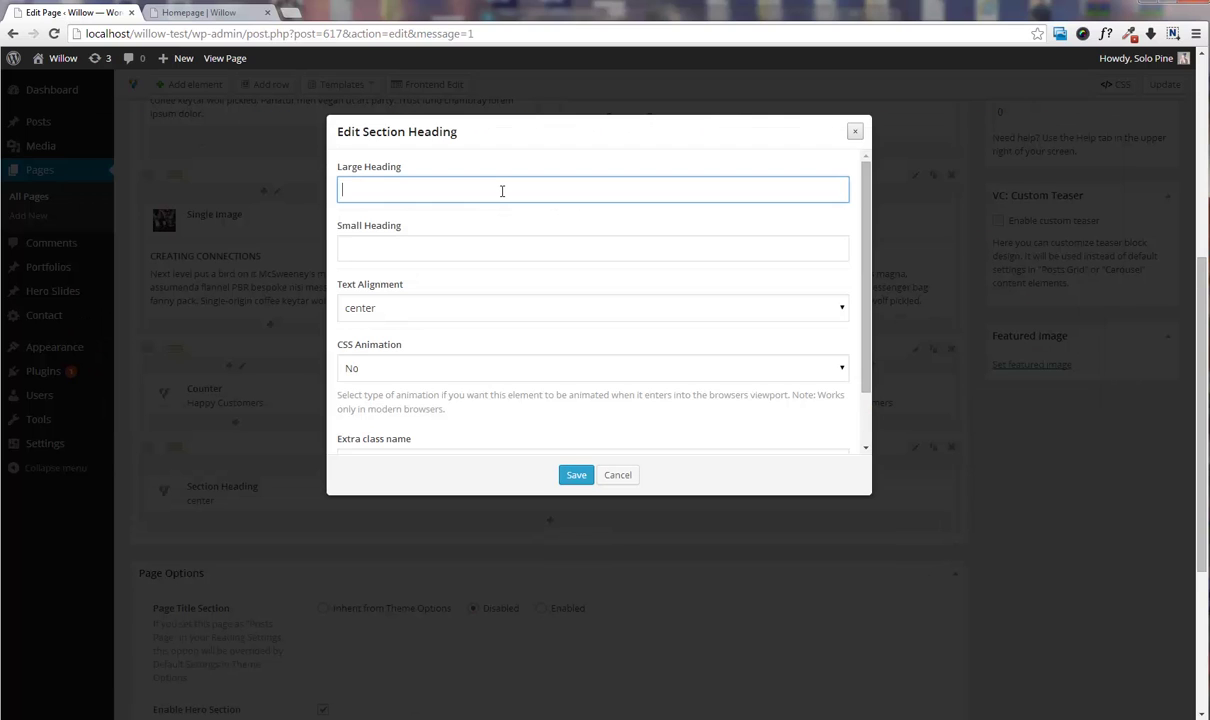
{"action": "type", "text": "Our Services"}
{"action": "left_click", "coordinate": [480, 244]}
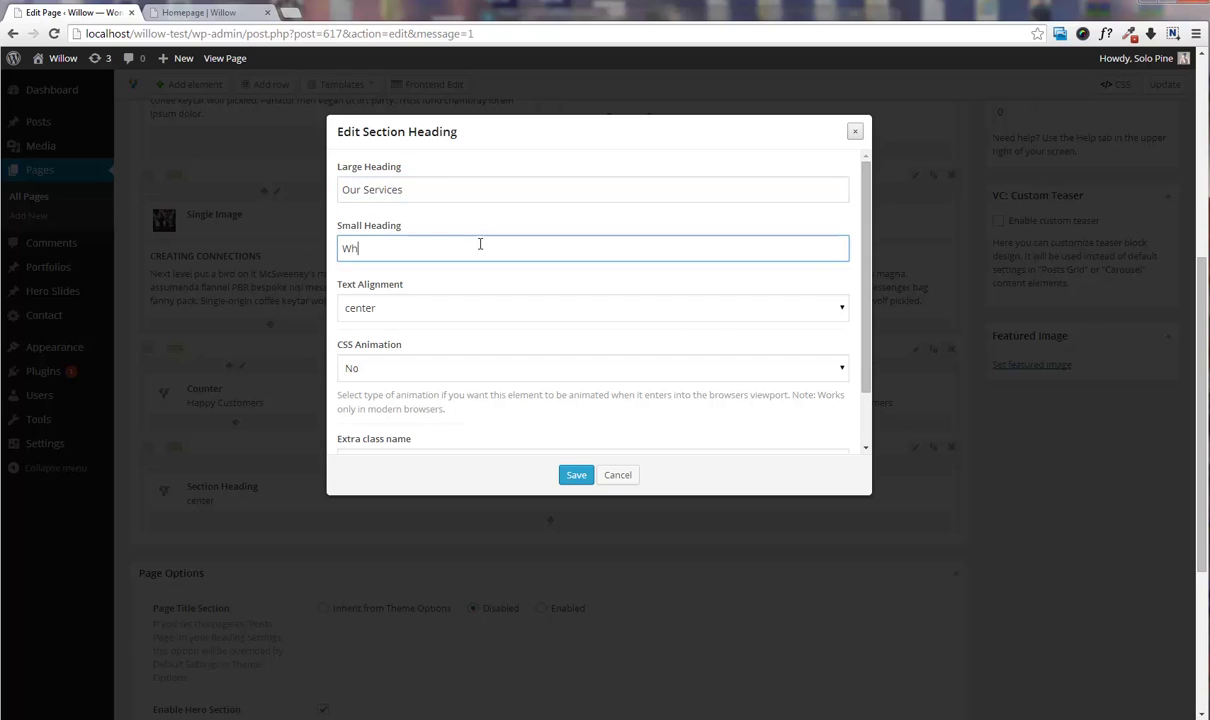
{"action": "type", "text": "What we do"}
{"action": "left_click", "coordinate": [577, 475]}
- Add a row below the Our Services heading with 110px bottom padding and split it into two equal columns
{"action": "scroll", "coordinate": [581, 352], "scroll_direction": "down", "scroll_amount": 1}
{"action": "scroll", "coordinate": [581, 352], "scroll_direction": "down", "scroll_amount": 1}
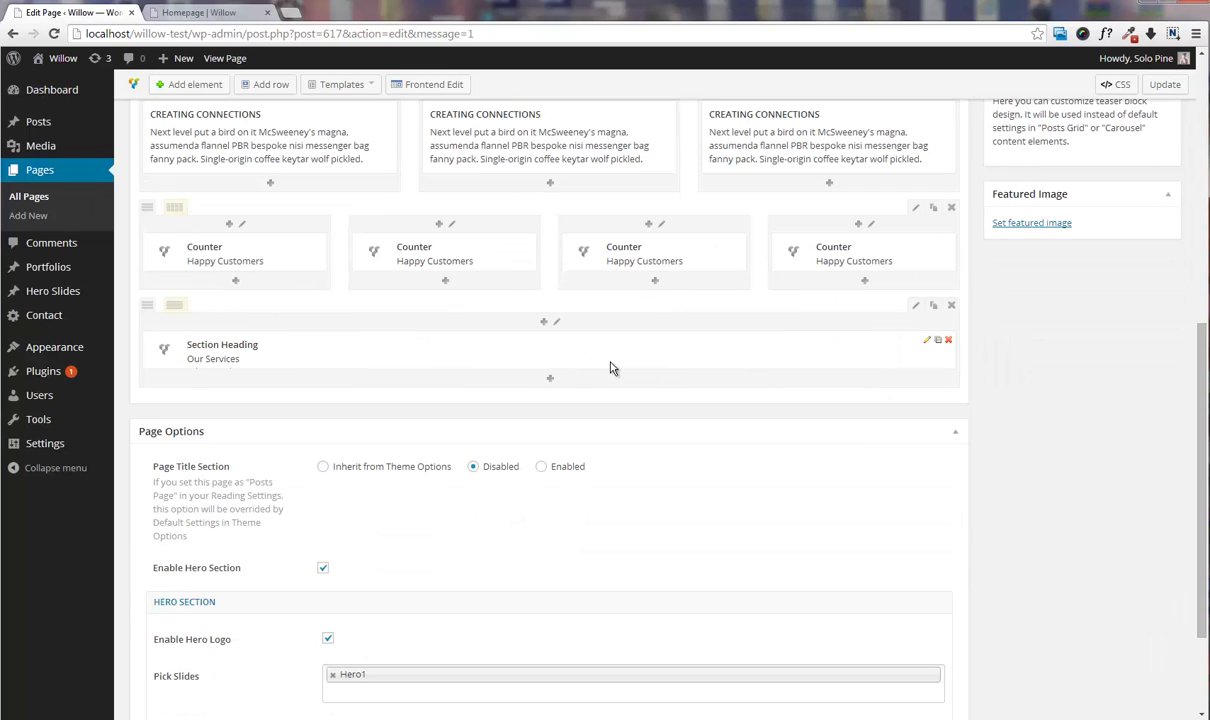
{"action": "left_click", "coordinate": [271, 85]}
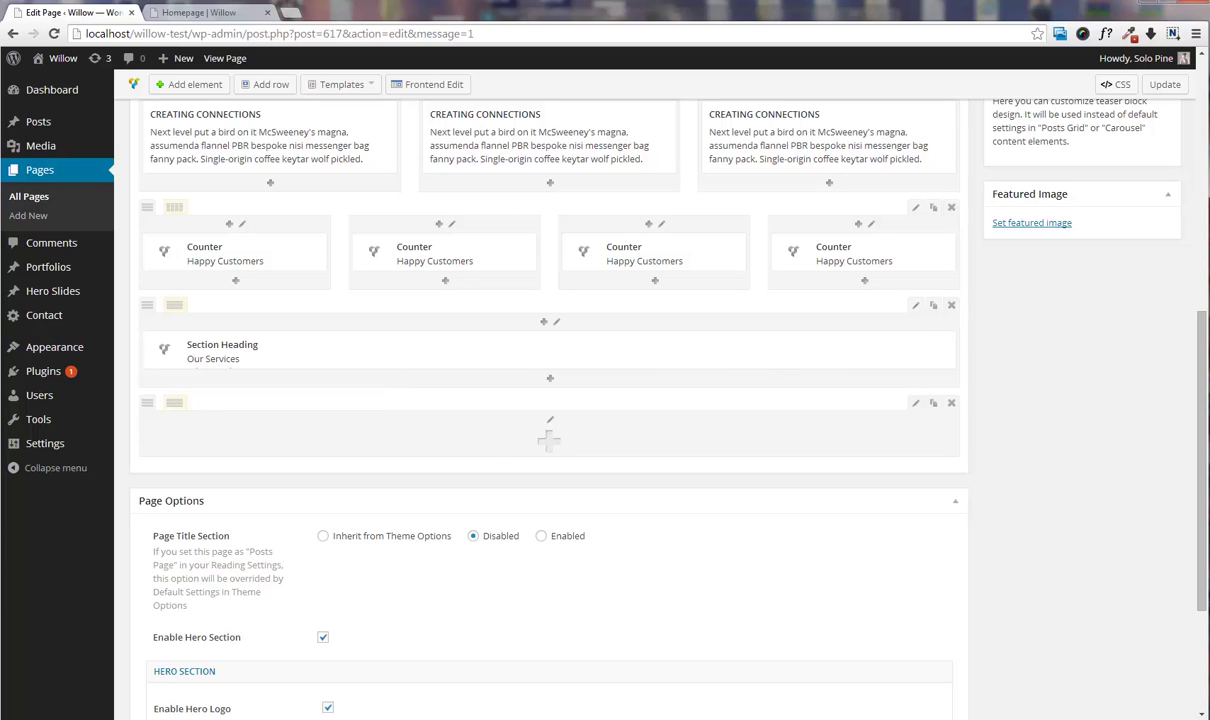
{"action": "left_click", "coordinate": [915, 403]}
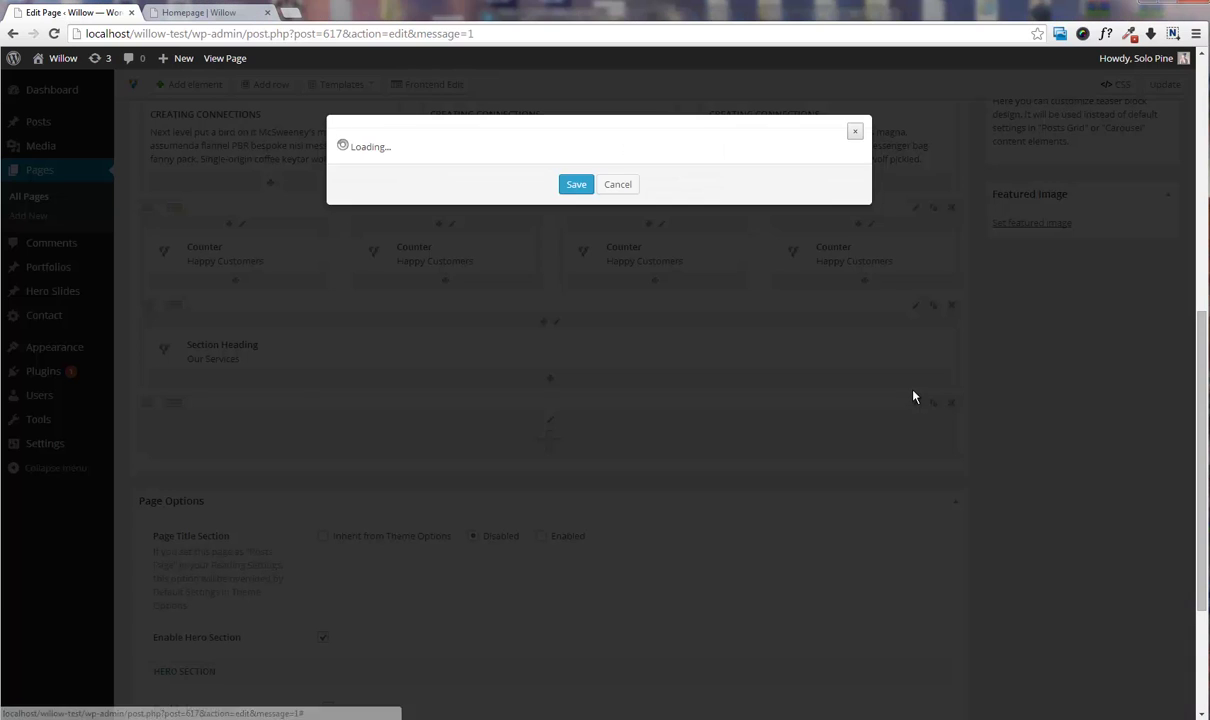
{"action": "left_click", "coordinate": [472, 168]}
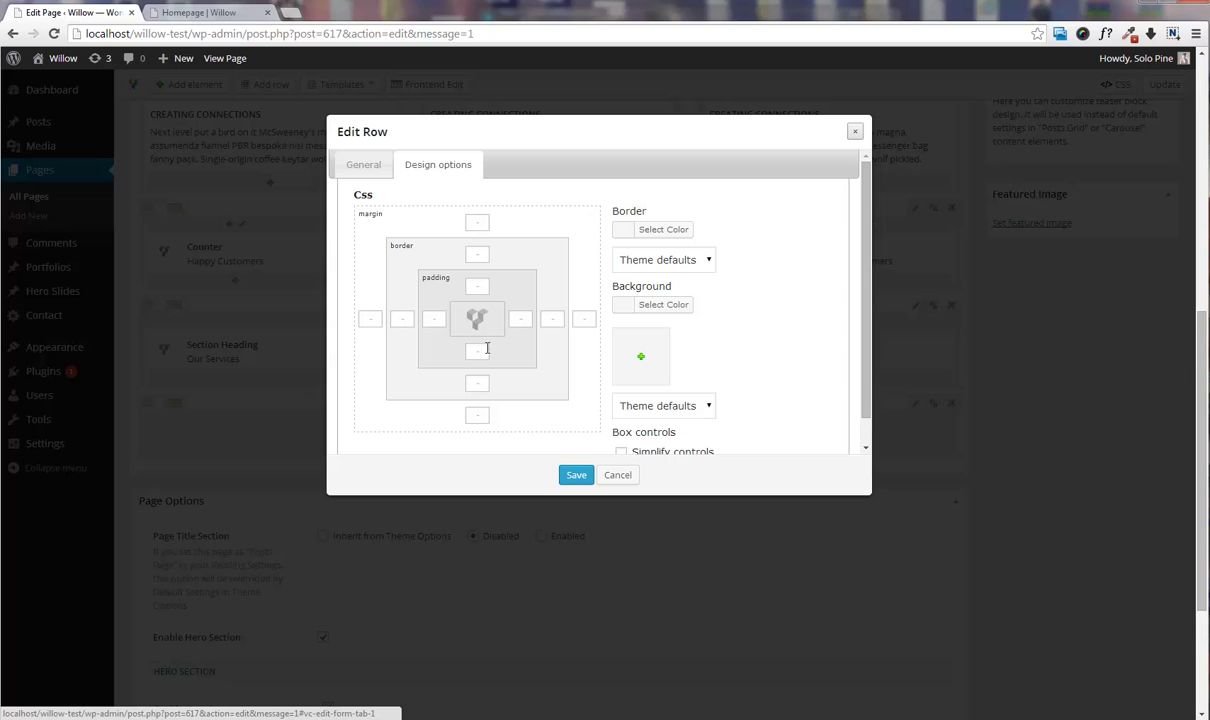
{"action": "left_click", "coordinate": [486, 347]}
{"action": "type", "text": "10px"}
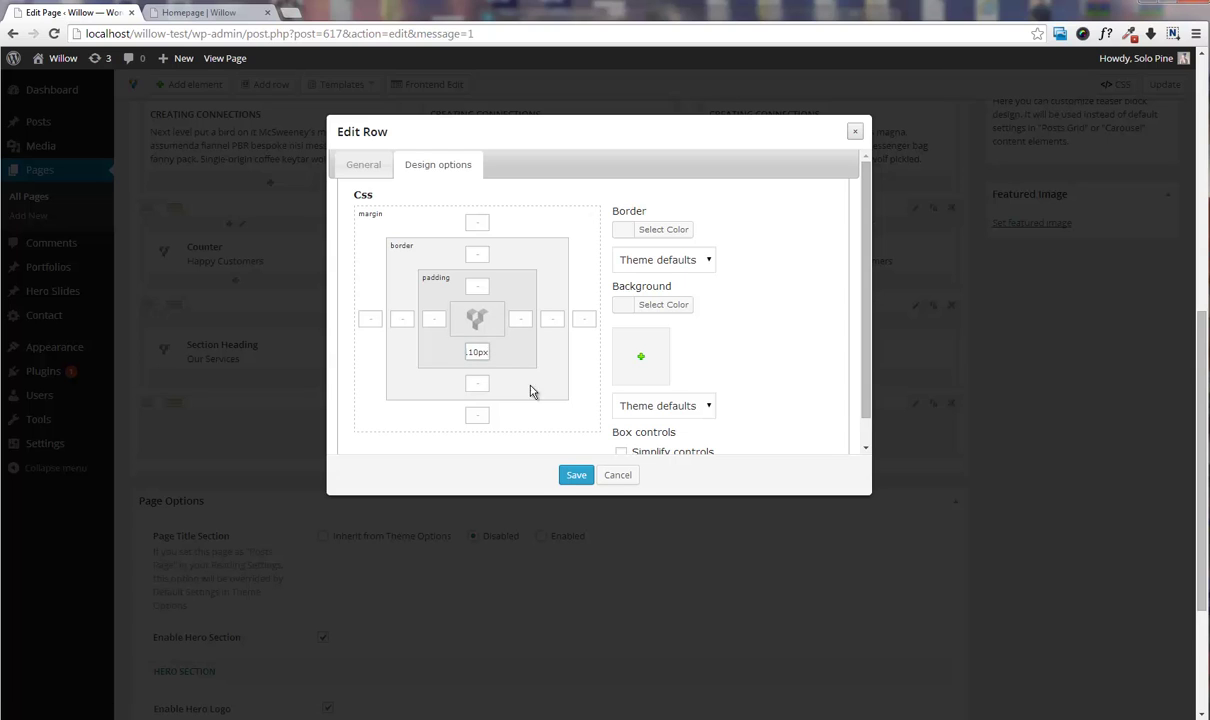
{"action": "left_click", "coordinate": [576, 475]}
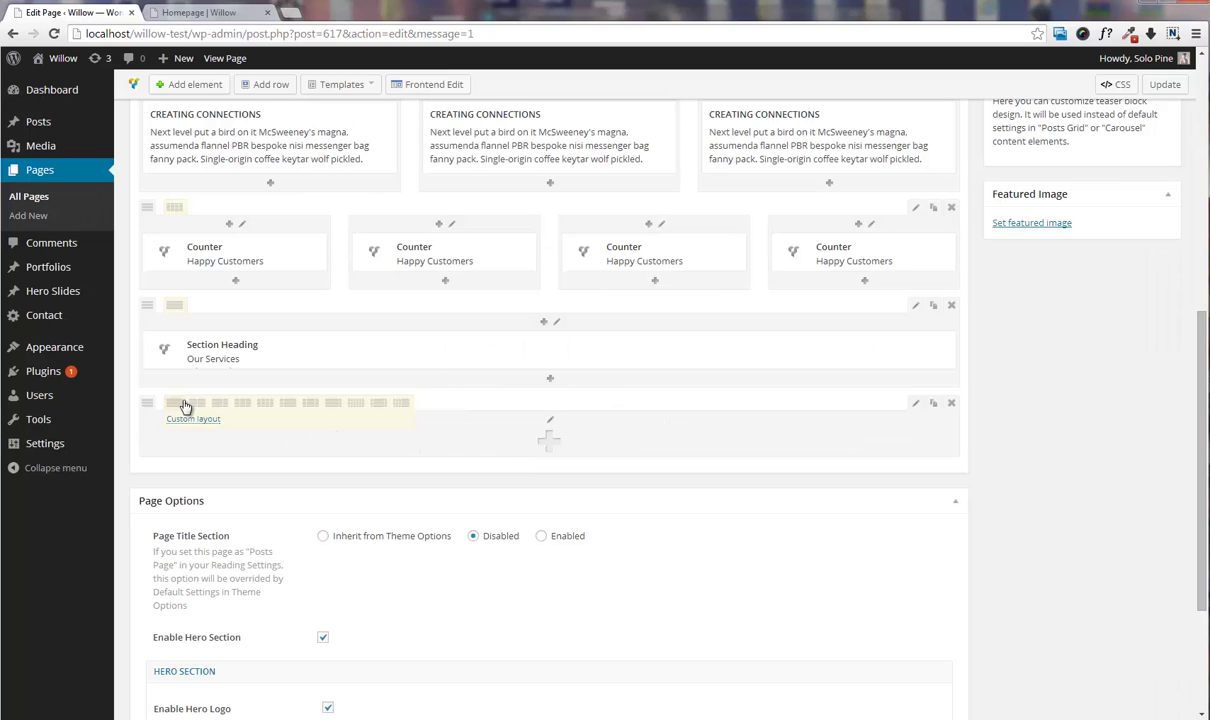
{"action": "left_click", "coordinate": [197, 404]}
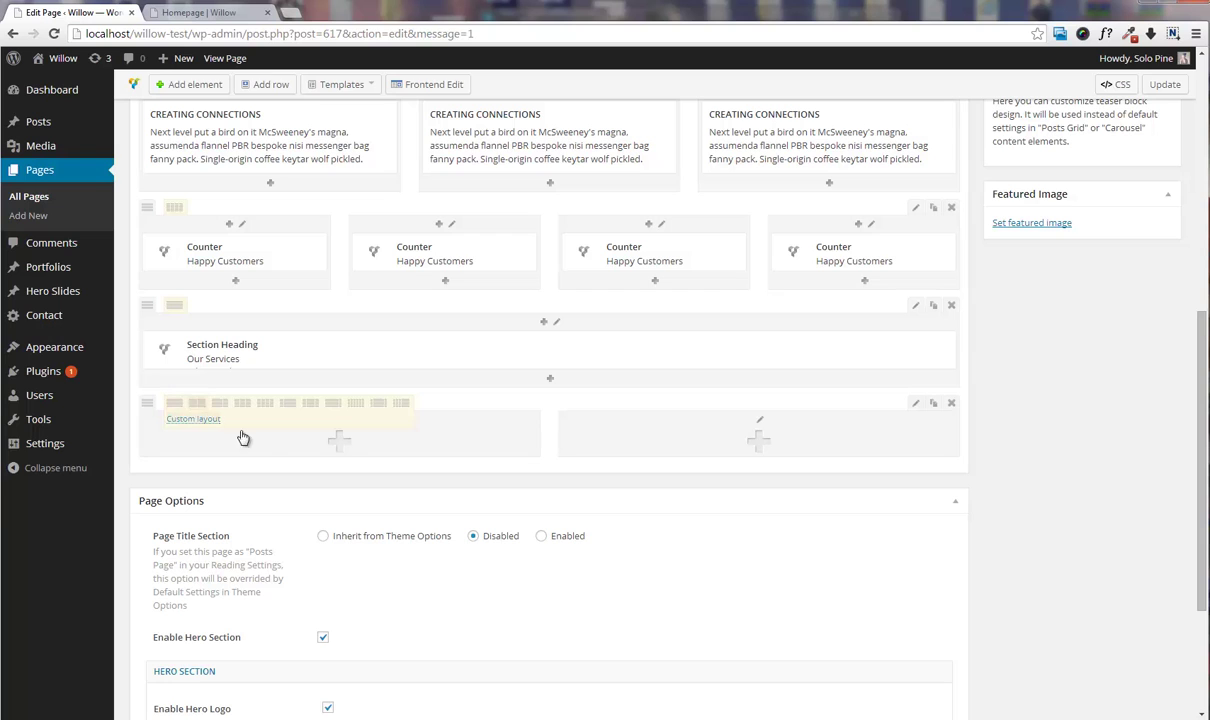
- Add a Service Block to the first column of the new row using style-2 and the Linecons: music icon
{"action": "left_click", "coordinate": [340, 443]}
{"action": "scroll", "coordinate": [392, 305], "scroll_direction": "down", "scroll_amount": 3}
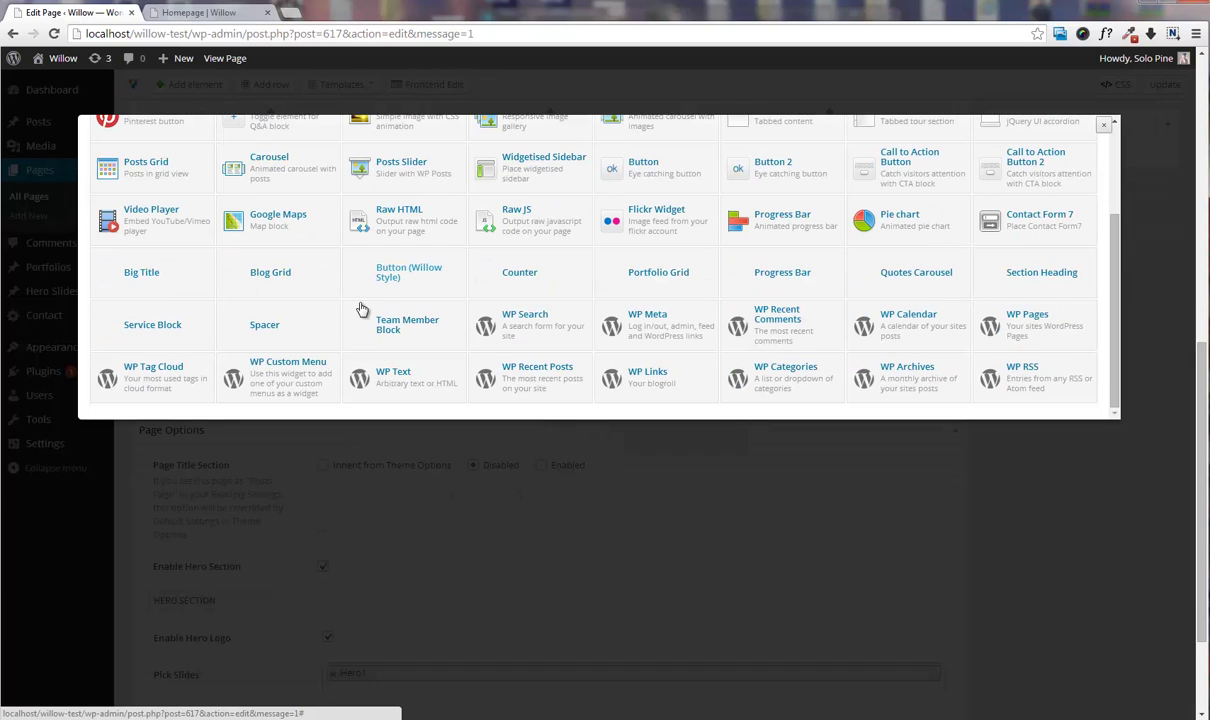
{"action": "left_click", "coordinate": [152, 325]}
{"action": "left_click", "coordinate": [390, 249]}
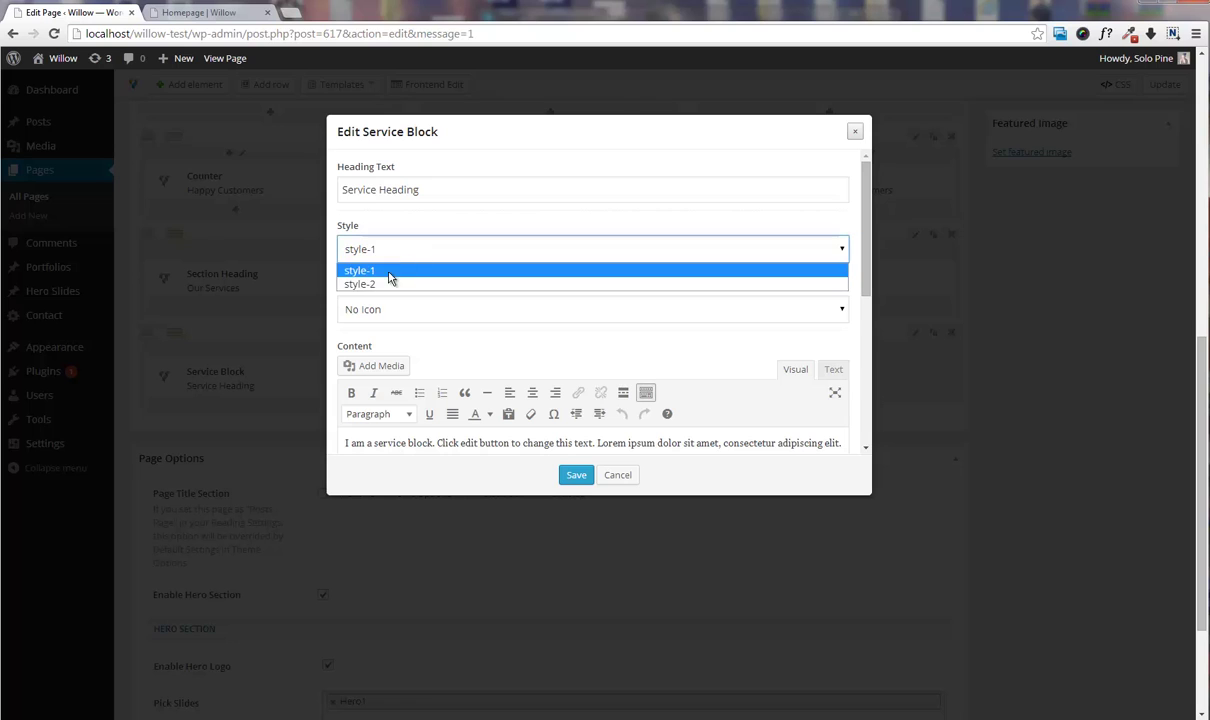
{"action": "left_click", "coordinate": [389, 284]}
{"action": "left_click", "coordinate": [427, 310]}
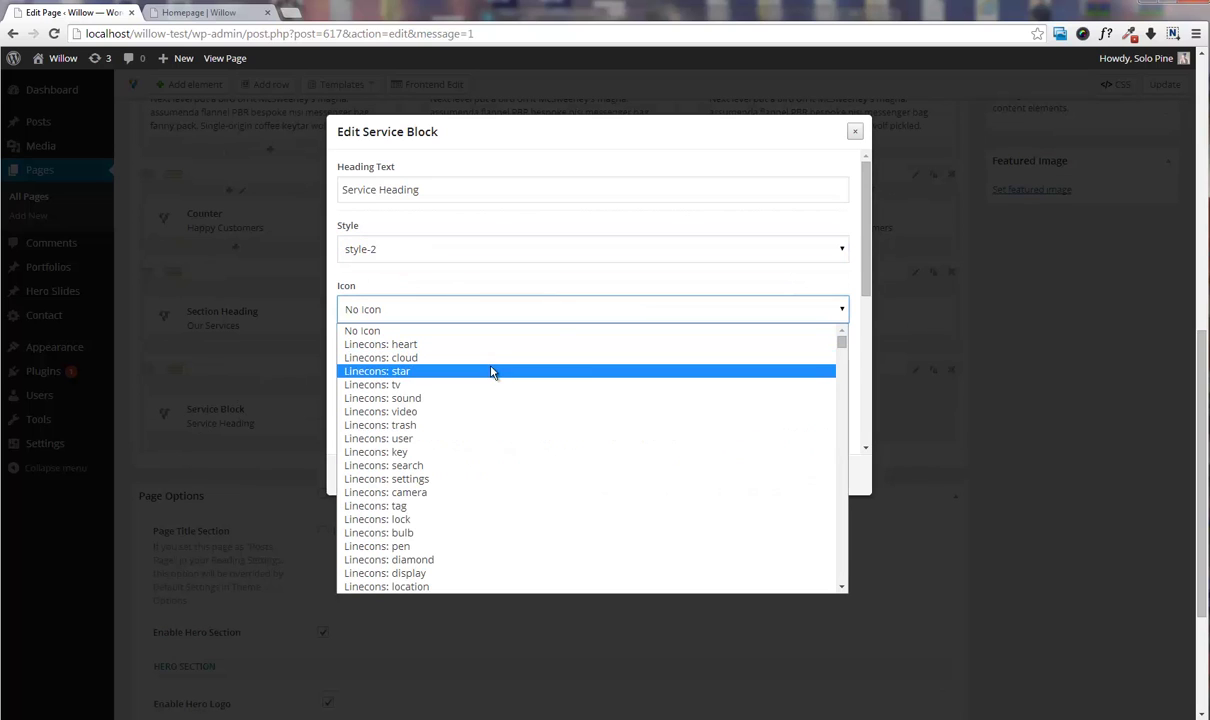
{"action": "scroll", "coordinate": [519, 451], "scroll_direction": "down", "scroll_amount": 3}
{"action": "left_click", "coordinate": [495, 448]}
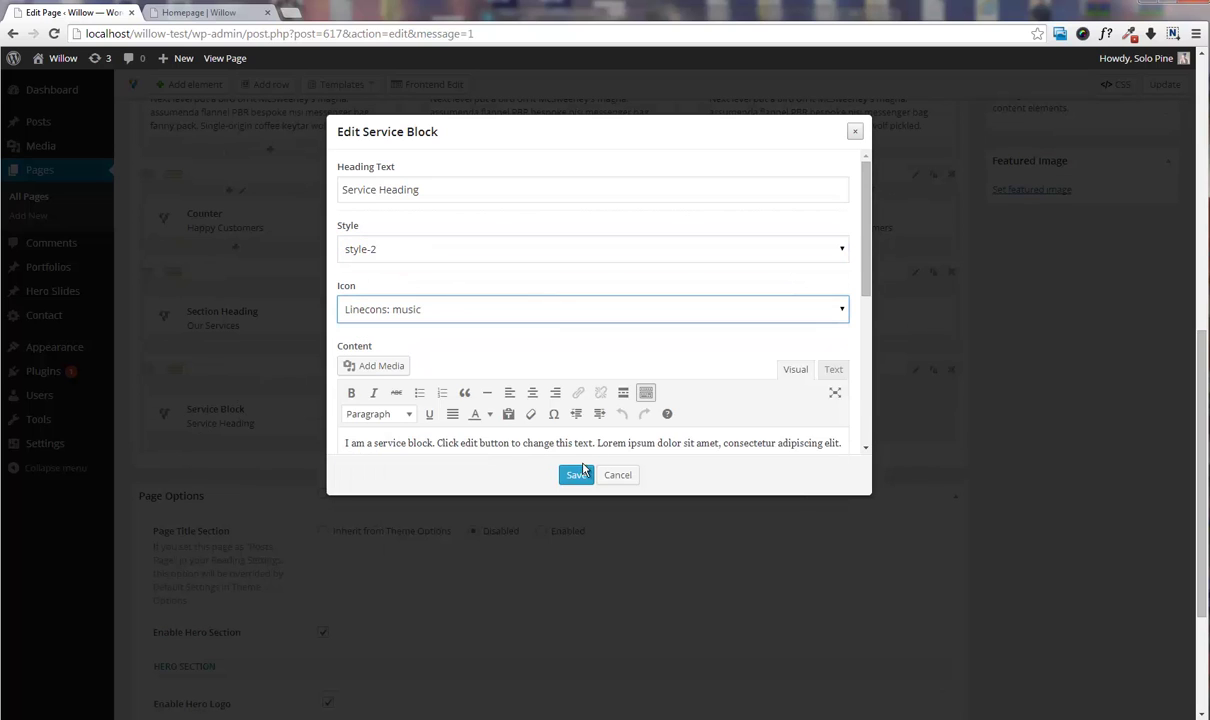
{"action": "left_click", "coordinate": [588, 470]}
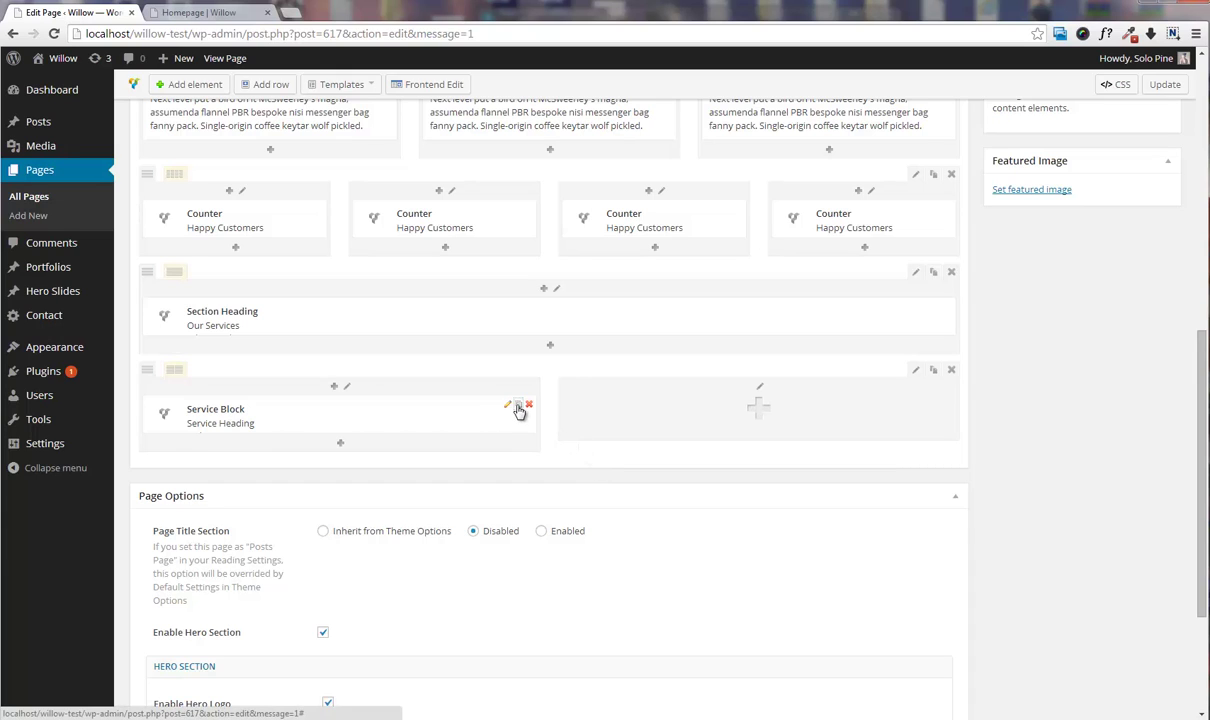
- Duplicate the Service Block three times within the first column
{"action": "left_click", "coordinate": [518, 404]}
{"action": "left_click", "coordinate": [518, 404]}
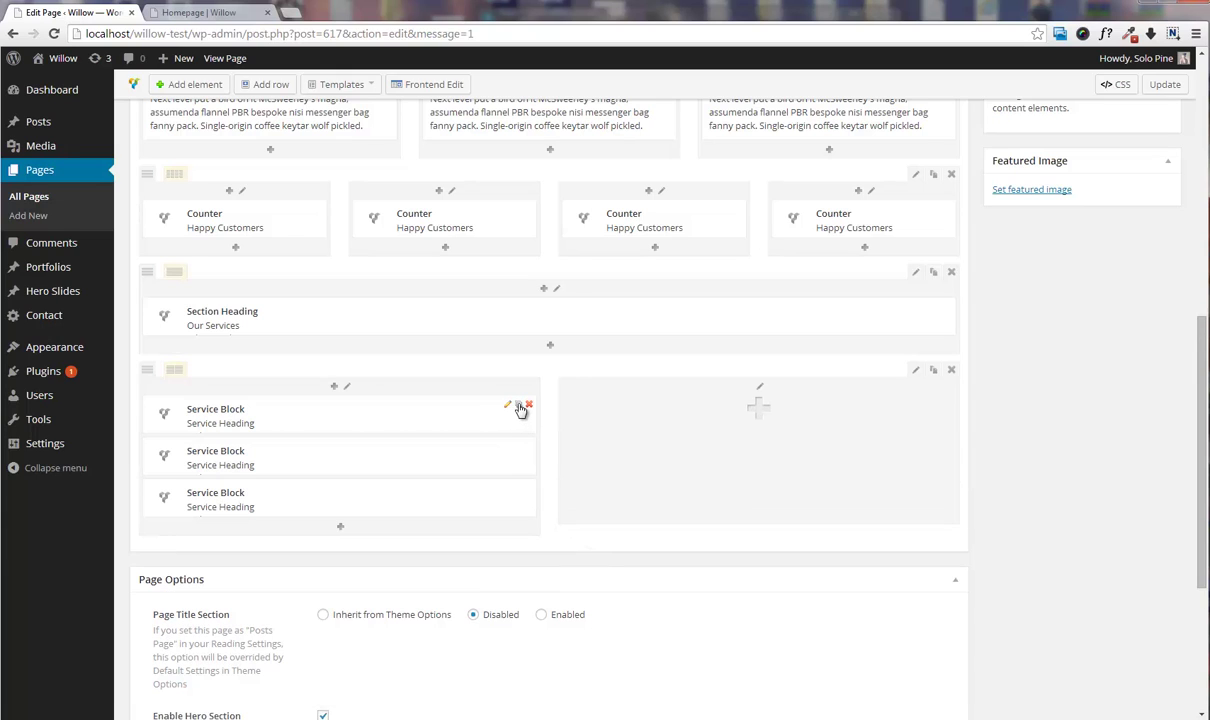
{"action": "left_click", "coordinate": [518, 404]}
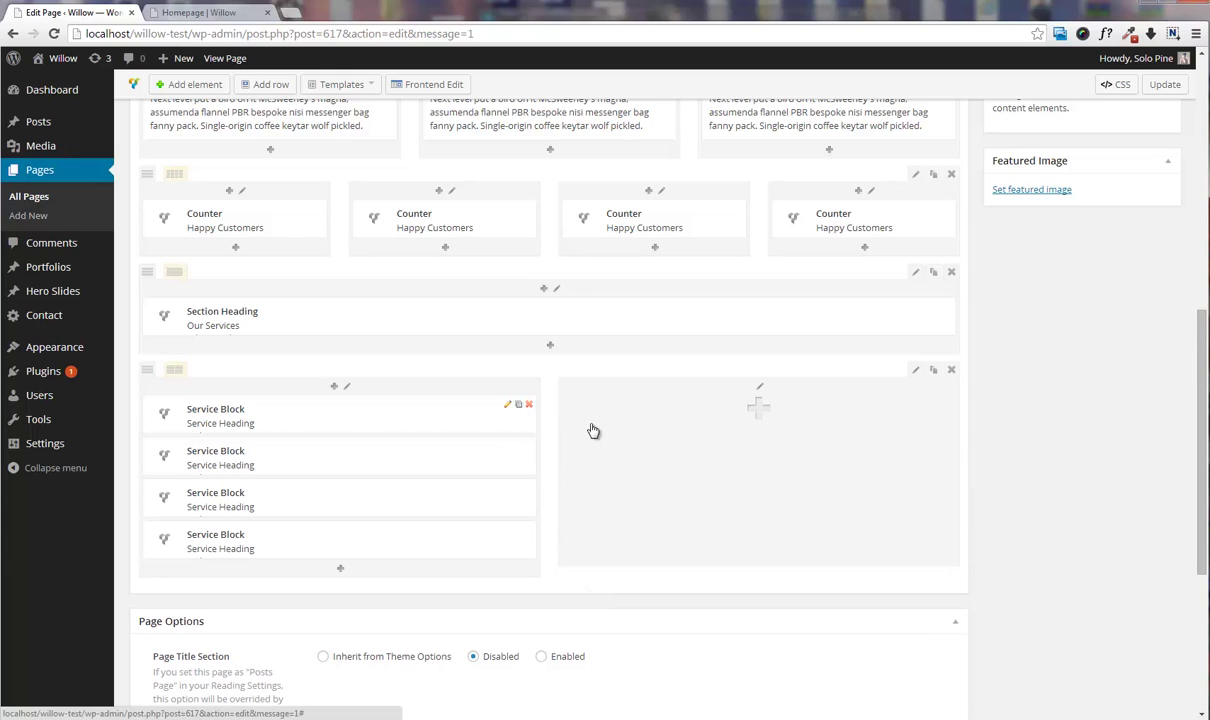
- Add a Single Image element to the second column and choose services-img.png from the media library
{"action": "left_click", "coordinate": [759, 408]}
{"action": "left_click", "coordinate": [392, 250]}
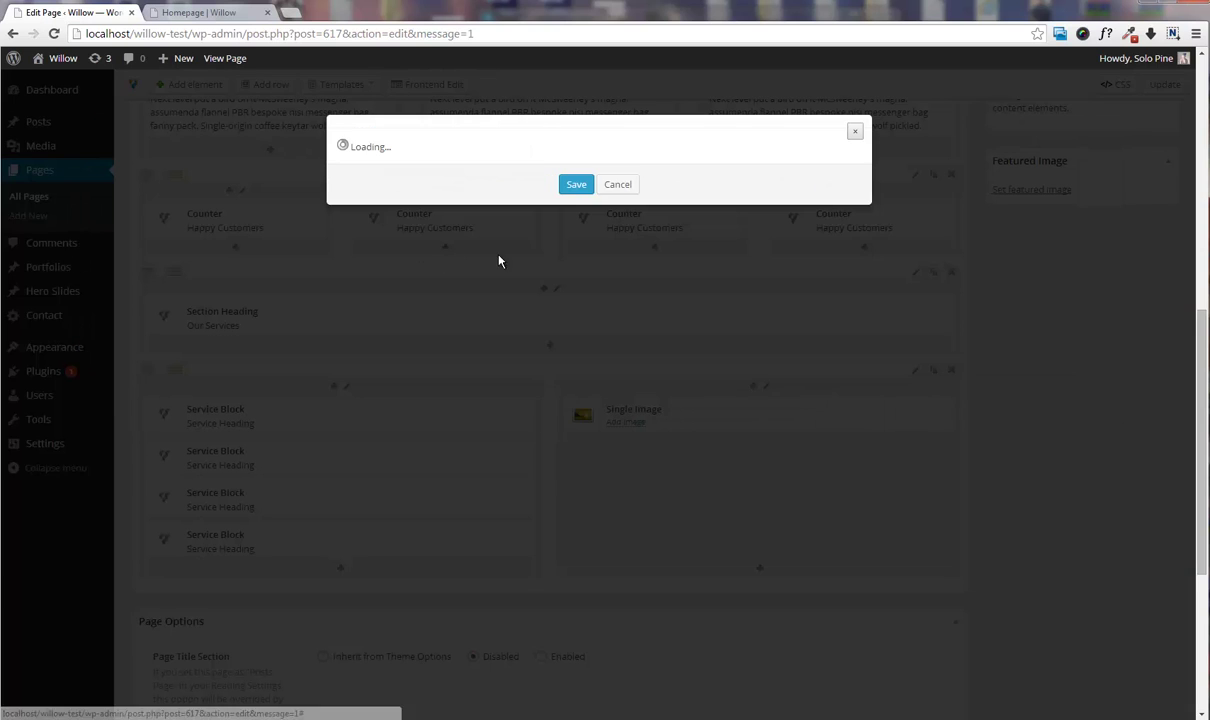
{"action": "left_click", "coordinate": [388, 309]}
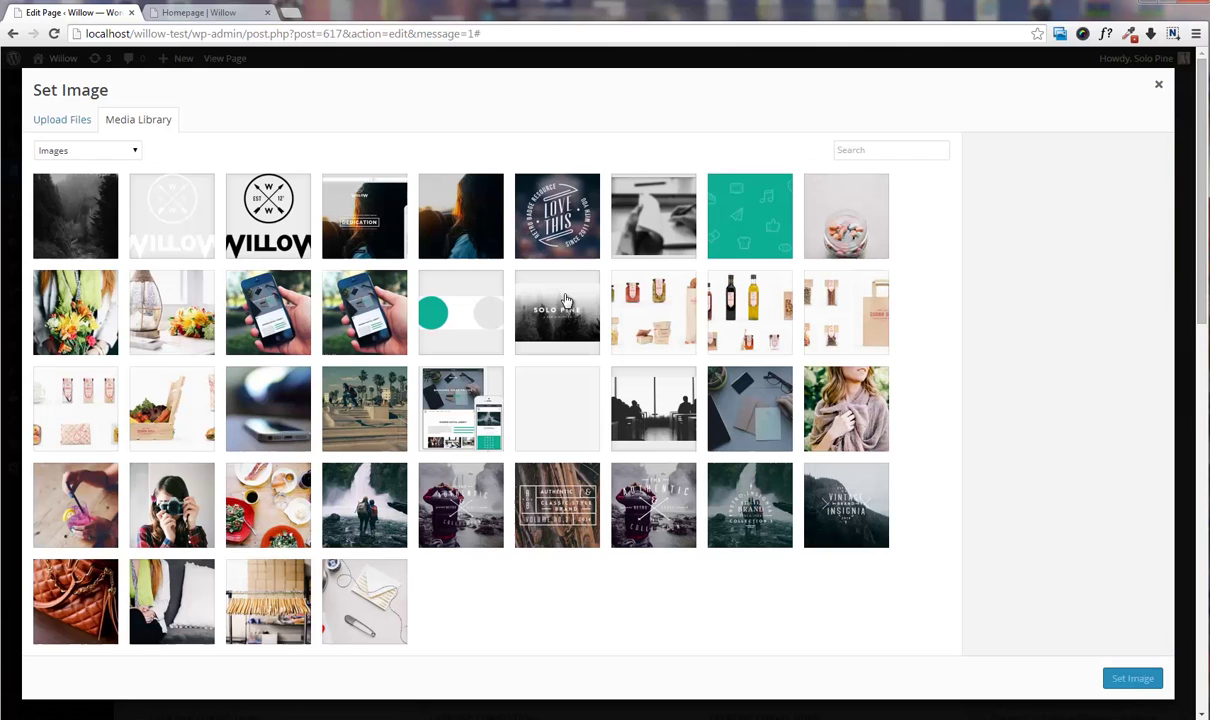
{"action": "left_click", "coordinate": [472, 392]}
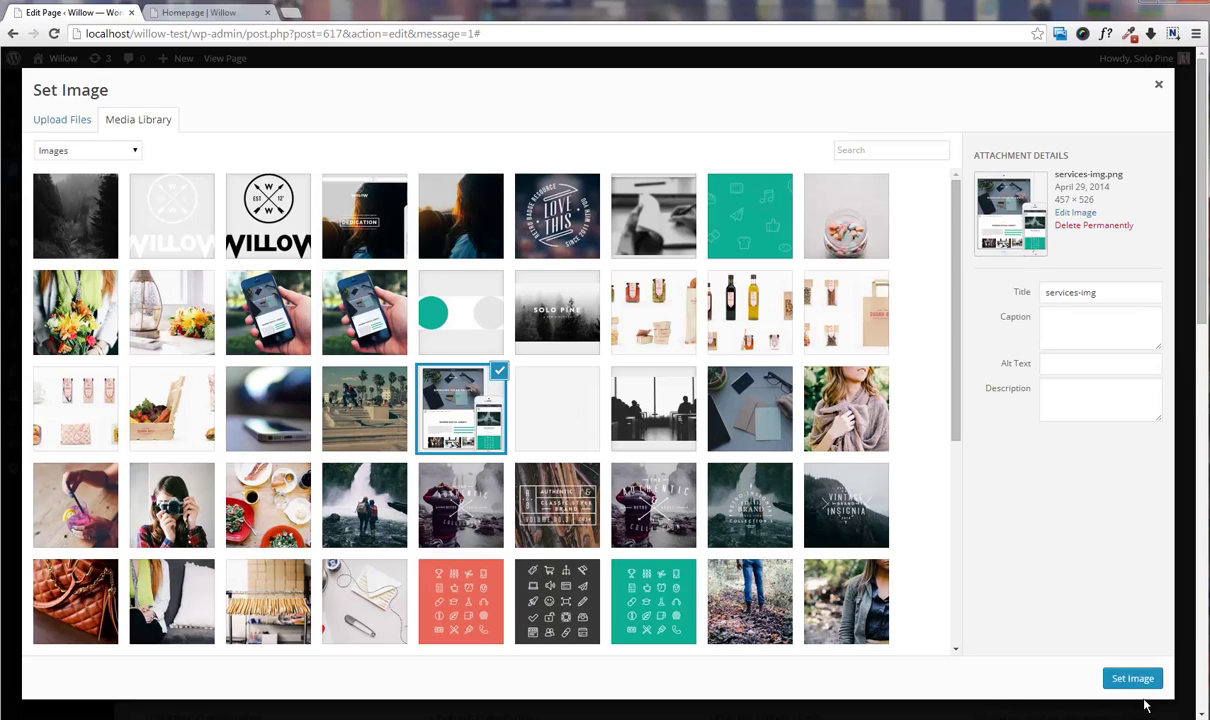
{"action": "left_click", "coordinate": [1133, 678]}
- Set the services image's size to full and its alignment to Align right, and save the element
{"action": "scroll", "coordinate": [605, 325], "scroll_direction": "down", "scroll_amount": 2}
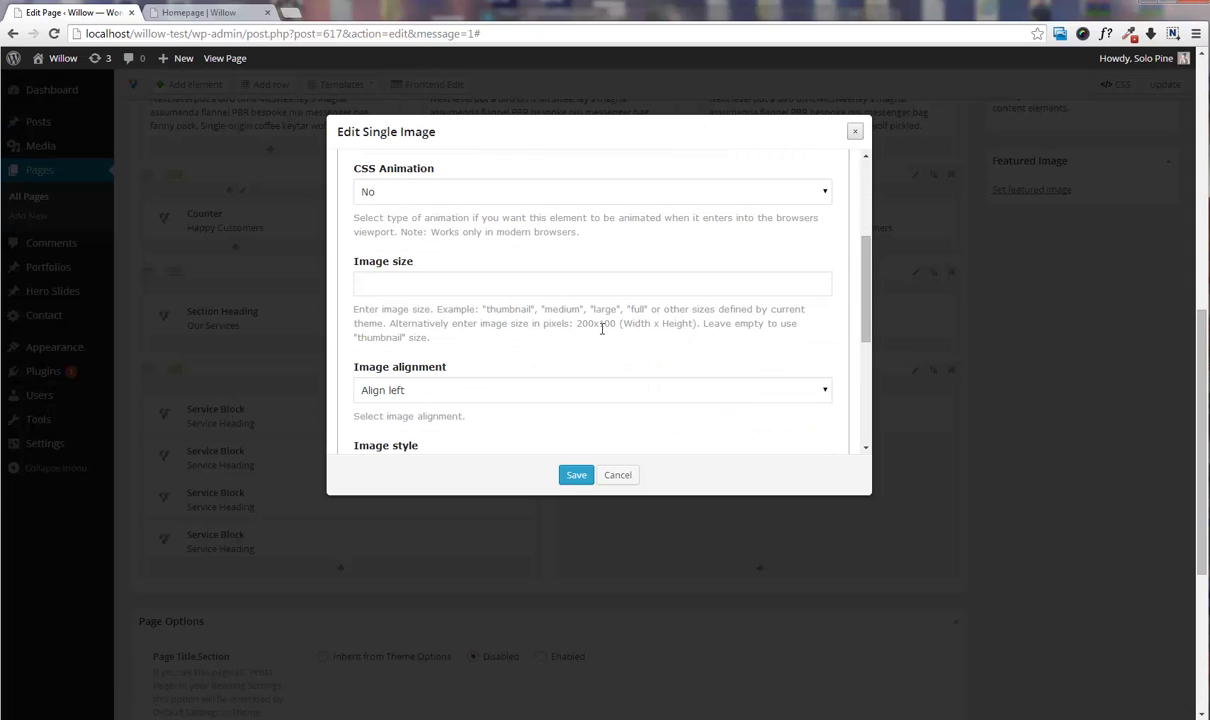
{"action": "left_click", "coordinate": [490, 290]}
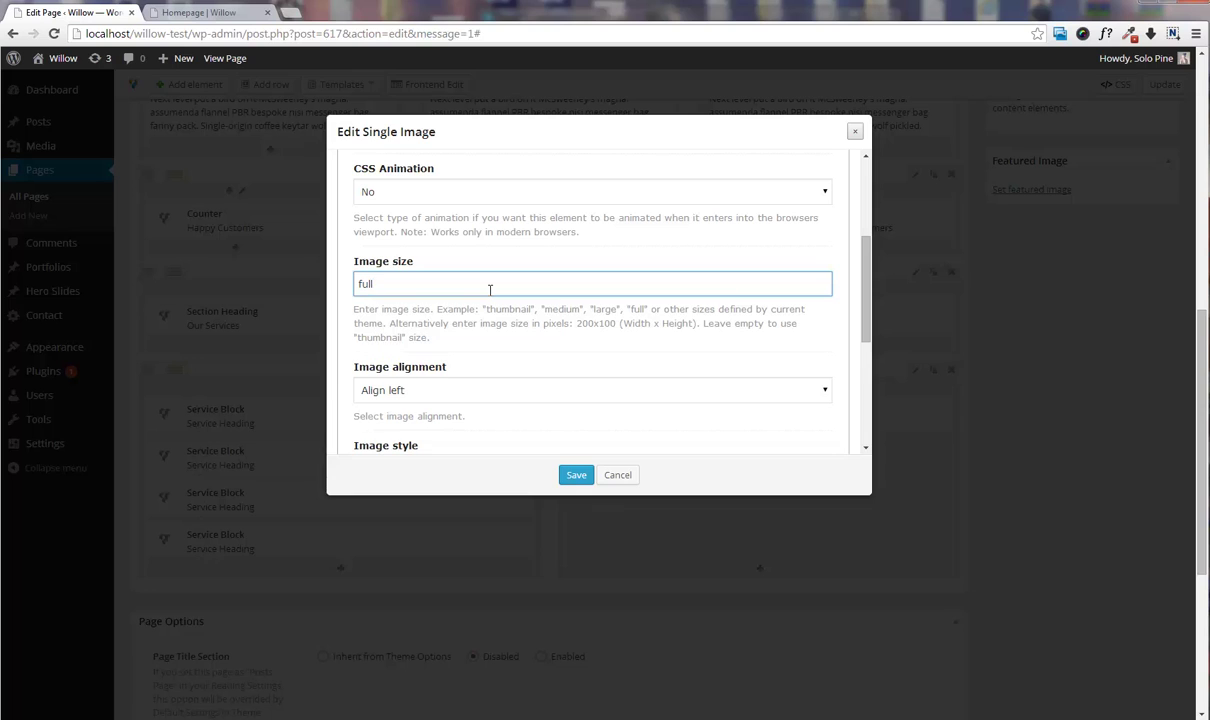
{"action": "left_click", "coordinate": [498, 393]}
{"action": "left_click", "coordinate": [451, 424]}
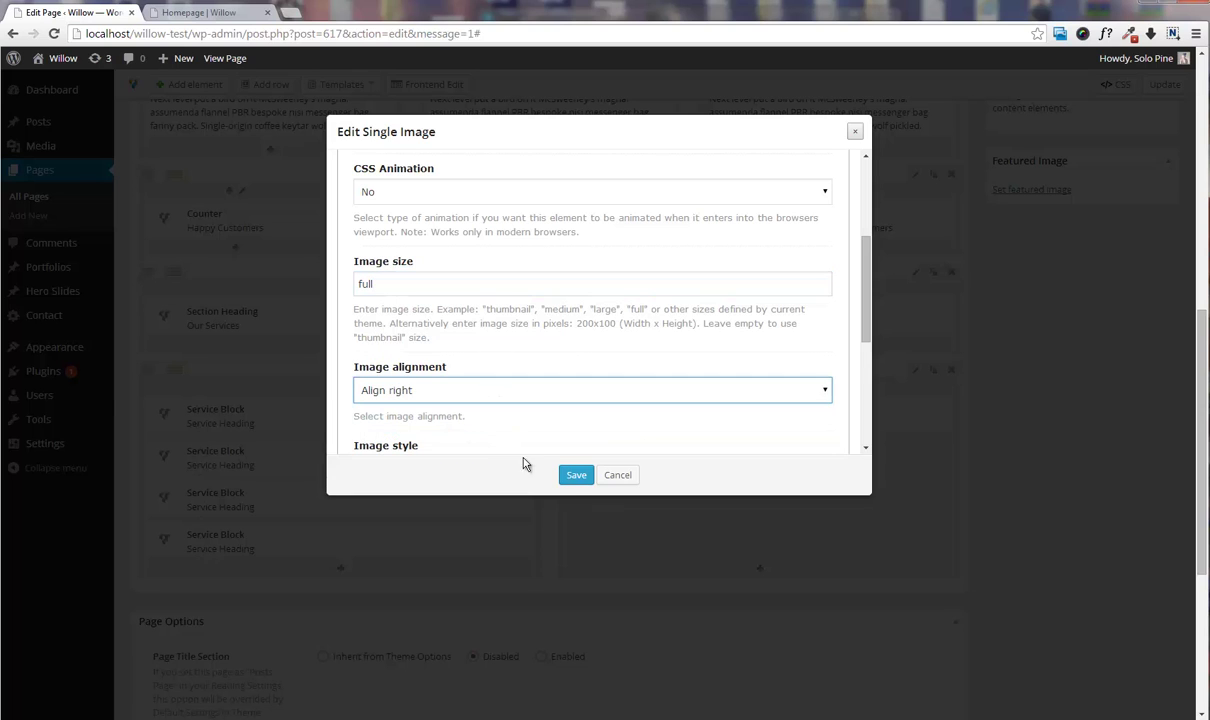
{"action": "left_click", "coordinate": [576, 477]}
- Update the page and reload the homepage to check the layout down to the Our Services section
{"action": "left_click", "coordinate": [1173, 87]}
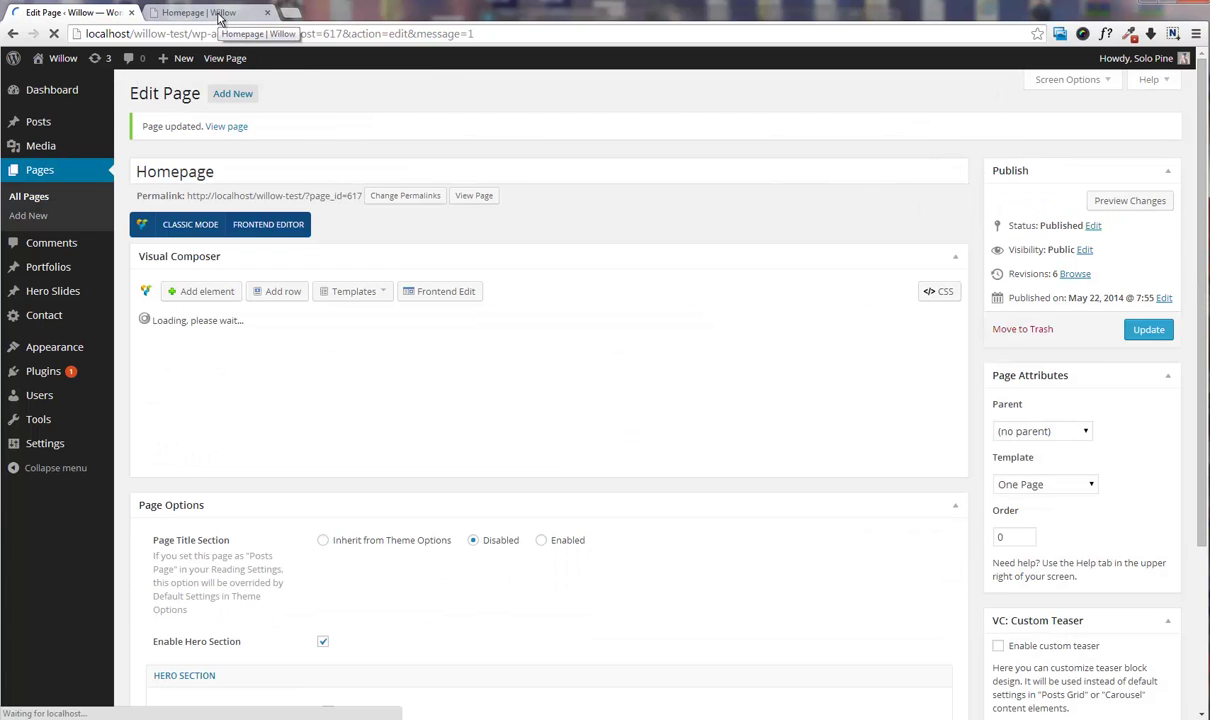
{"action": "left_click", "coordinate": [222, 15]}
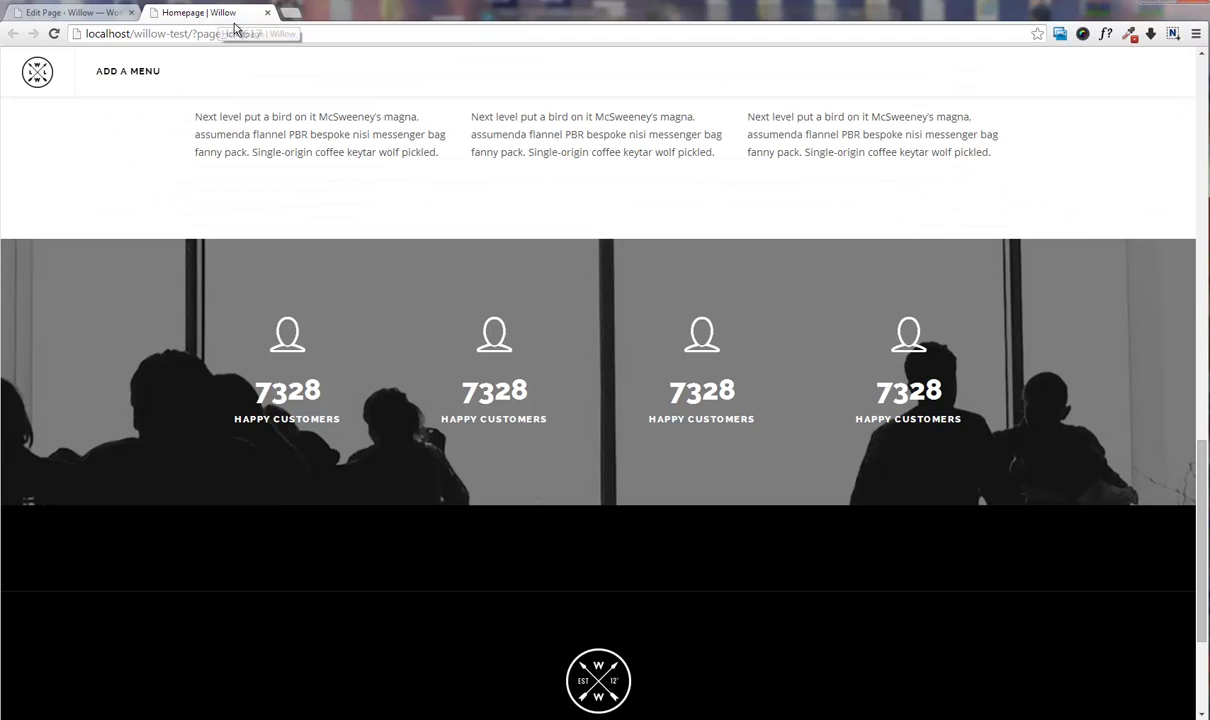
{"action": "scroll", "coordinate": [479, 287], "scroll_direction": "up", "scroll_amount": 10}
{"action": "key", "text": "F5"}
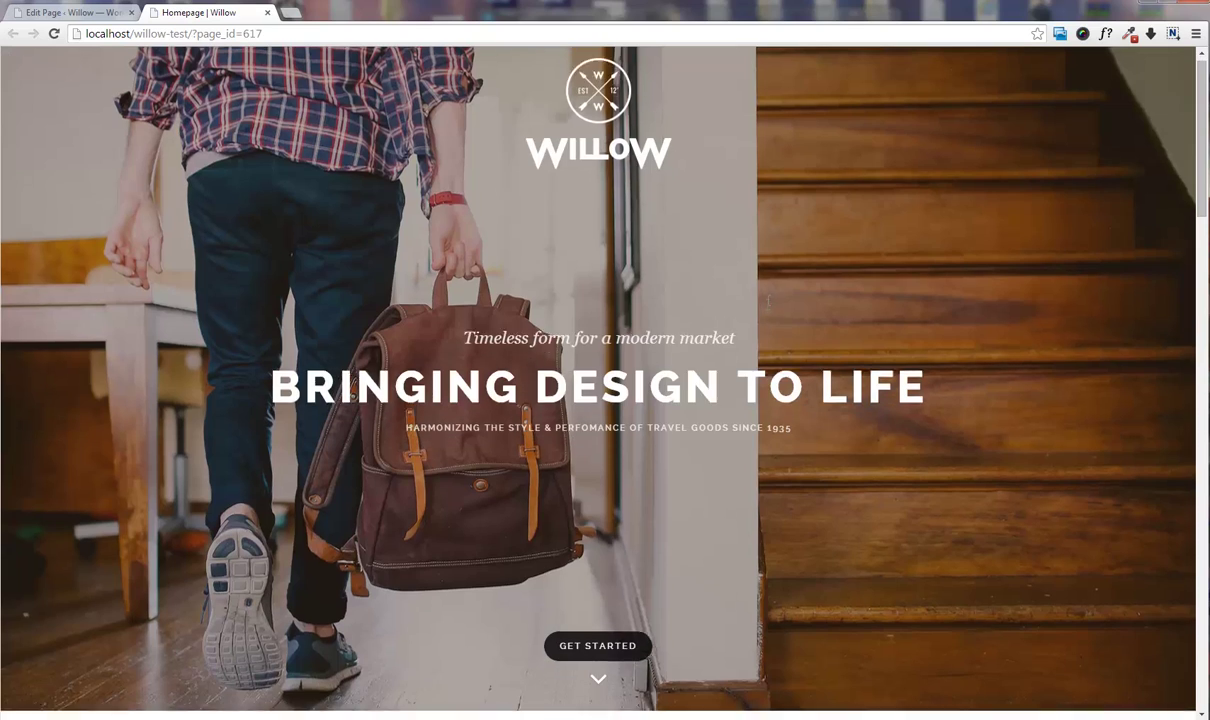
{"action": "scroll", "coordinate": [768, 308], "scroll_direction": "down", "scroll_amount": 3}
{"action": "scroll", "coordinate": [768, 308], "scroll_direction": "down", "scroll_amount": 8}
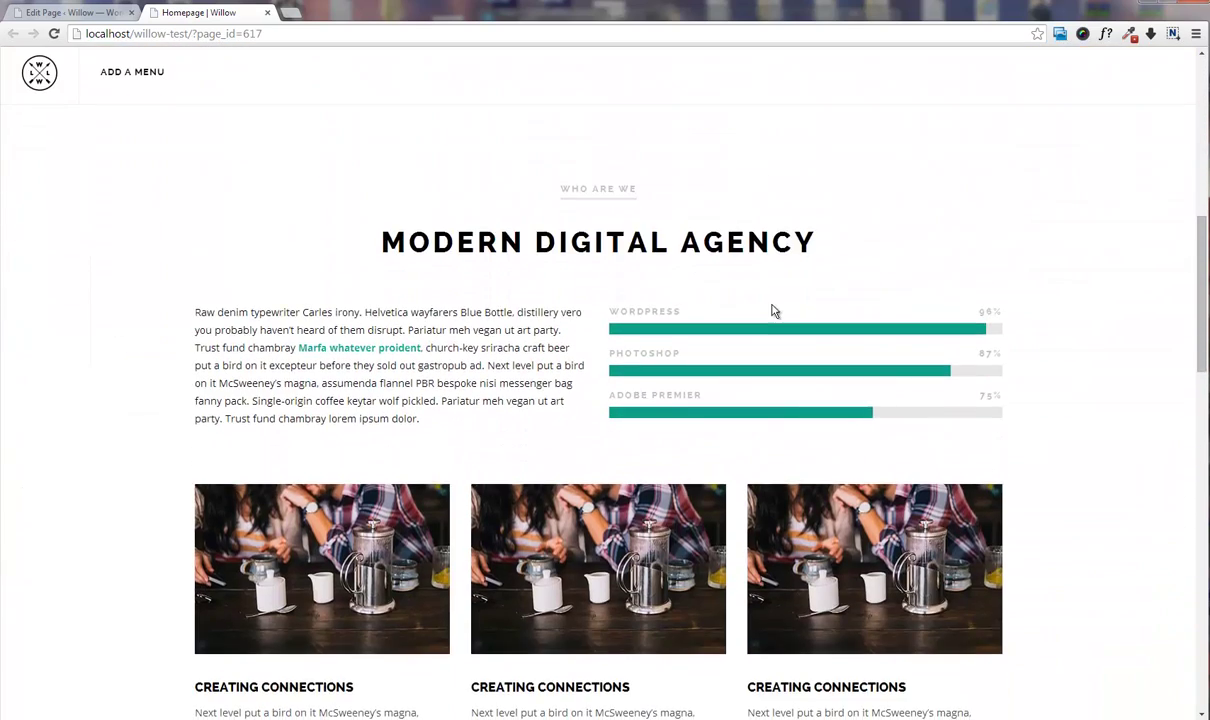
{"action": "scroll", "coordinate": [773, 306], "scroll_direction": "down", "scroll_amount": 7}
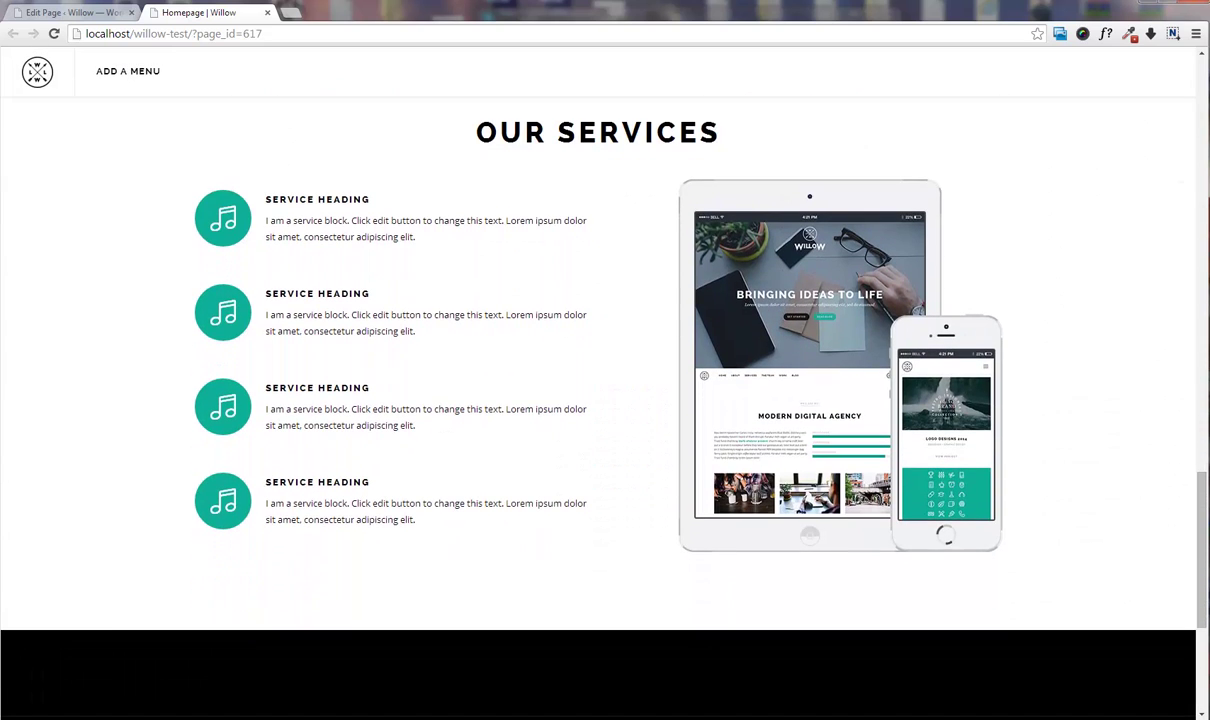
- Add a new row below the services row and set its top padding to 130px and bottom padding to 160px
{"action": "left_click", "coordinate": [66, 14]}
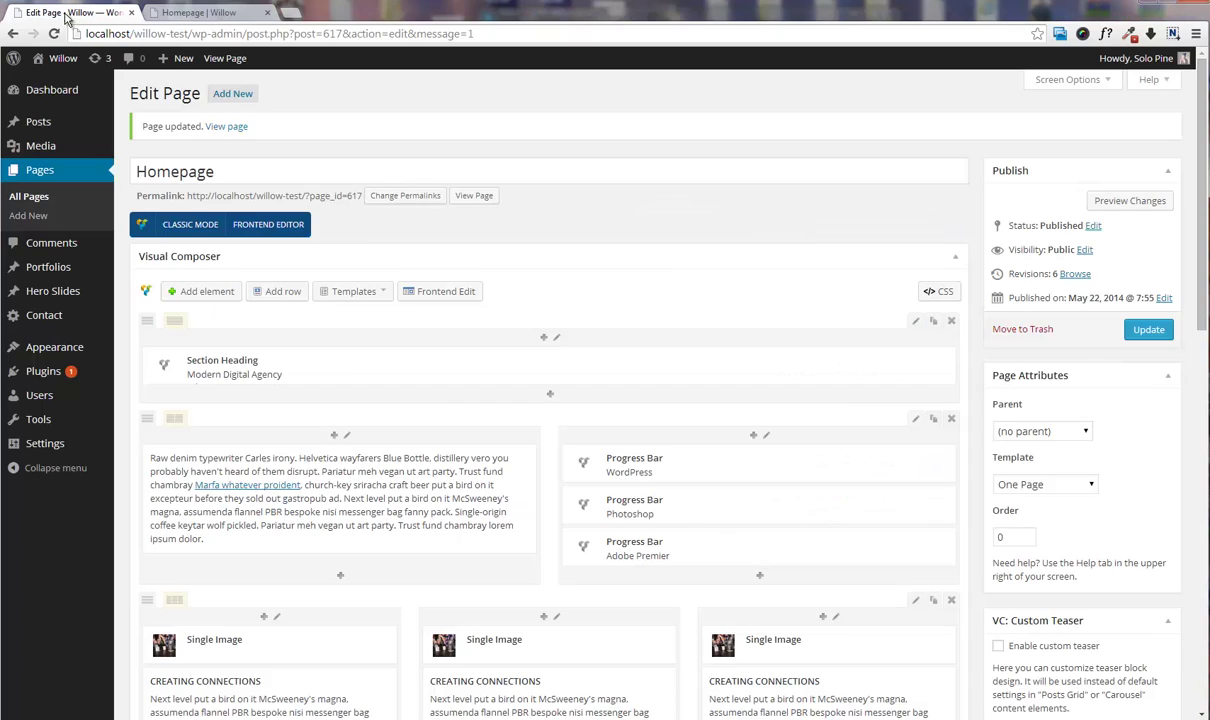
{"action": "scroll", "coordinate": [483, 299], "scroll_direction": "down", "scroll_amount": 6}
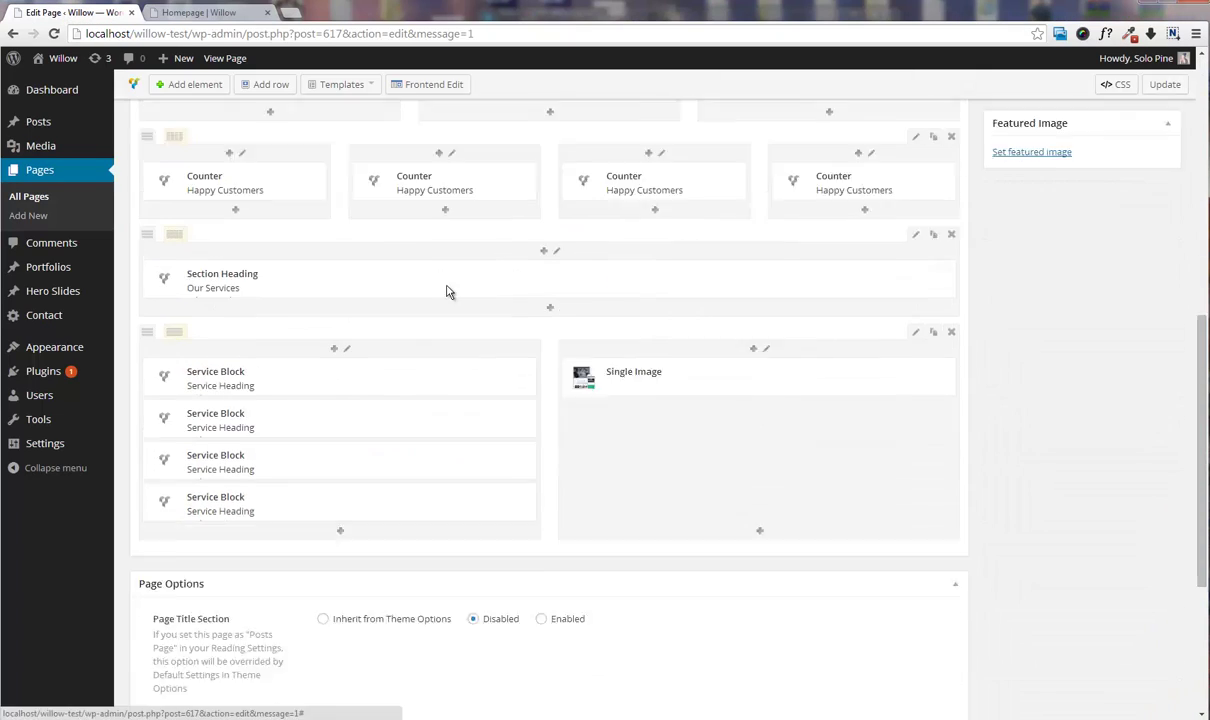
{"action": "scroll", "coordinate": [447, 291], "scroll_direction": "down", "scroll_amount": 2}
{"action": "left_click", "coordinate": [271, 84]}
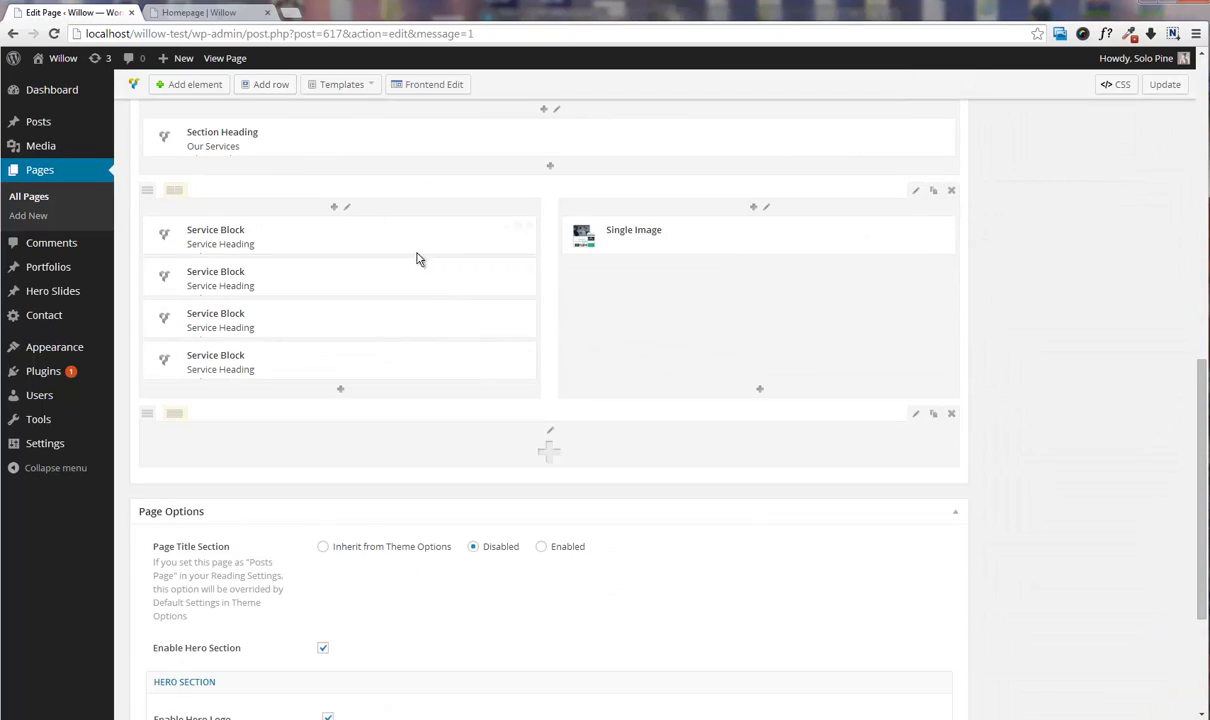
{"action": "left_click", "coordinate": [914, 413]}
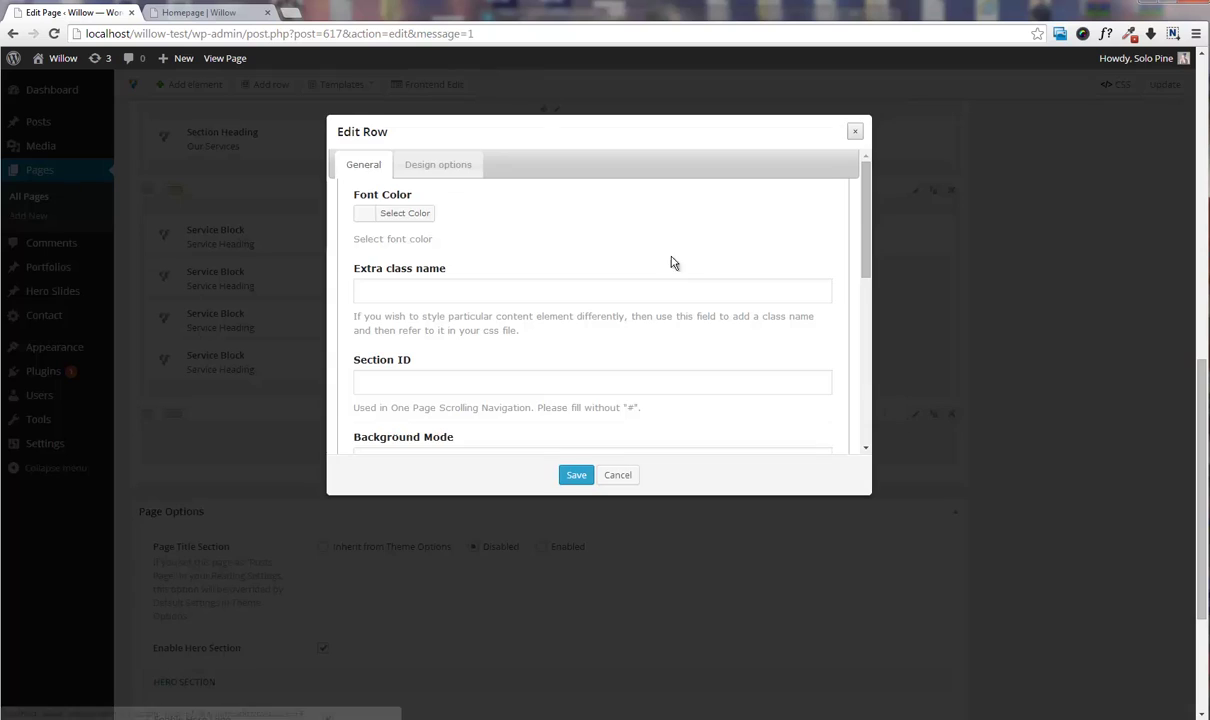
{"action": "left_click", "coordinate": [450, 167]}
{"action": "left_click", "coordinate": [478, 286]}
{"action": "type", "text": "160"}
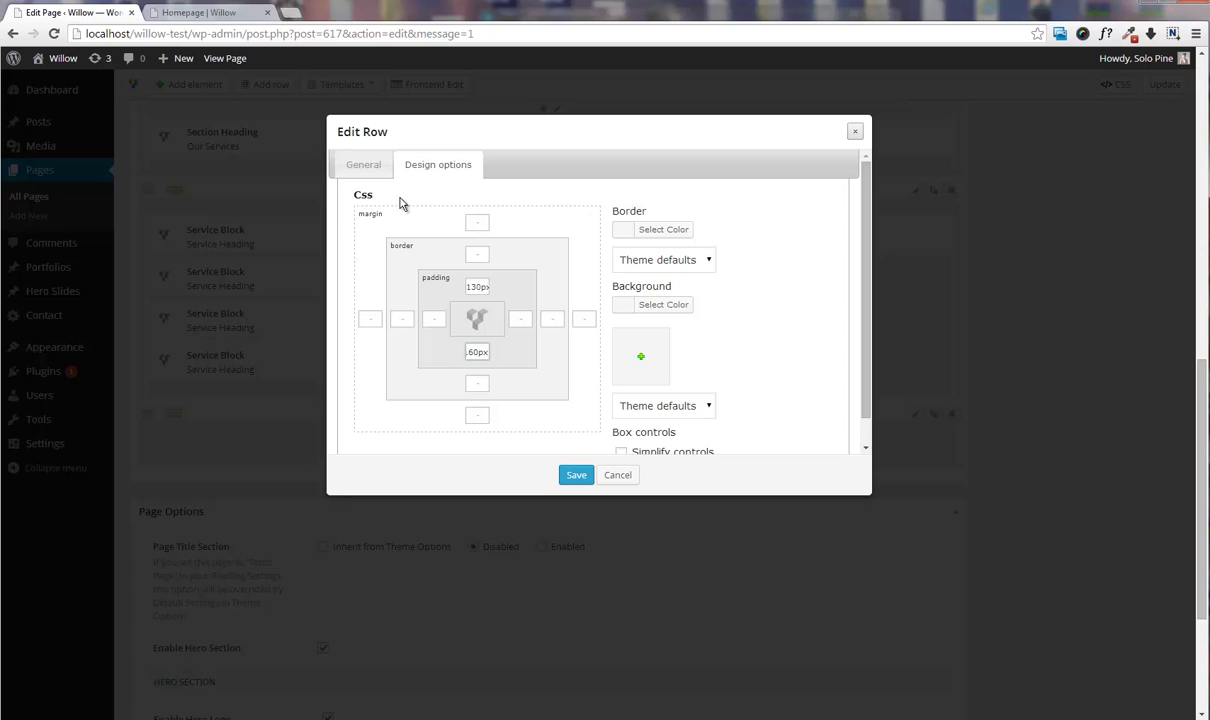
- Set work-bg.jpg from the media library as the new row's background image
{"action": "left_click", "coordinate": [362, 165]}
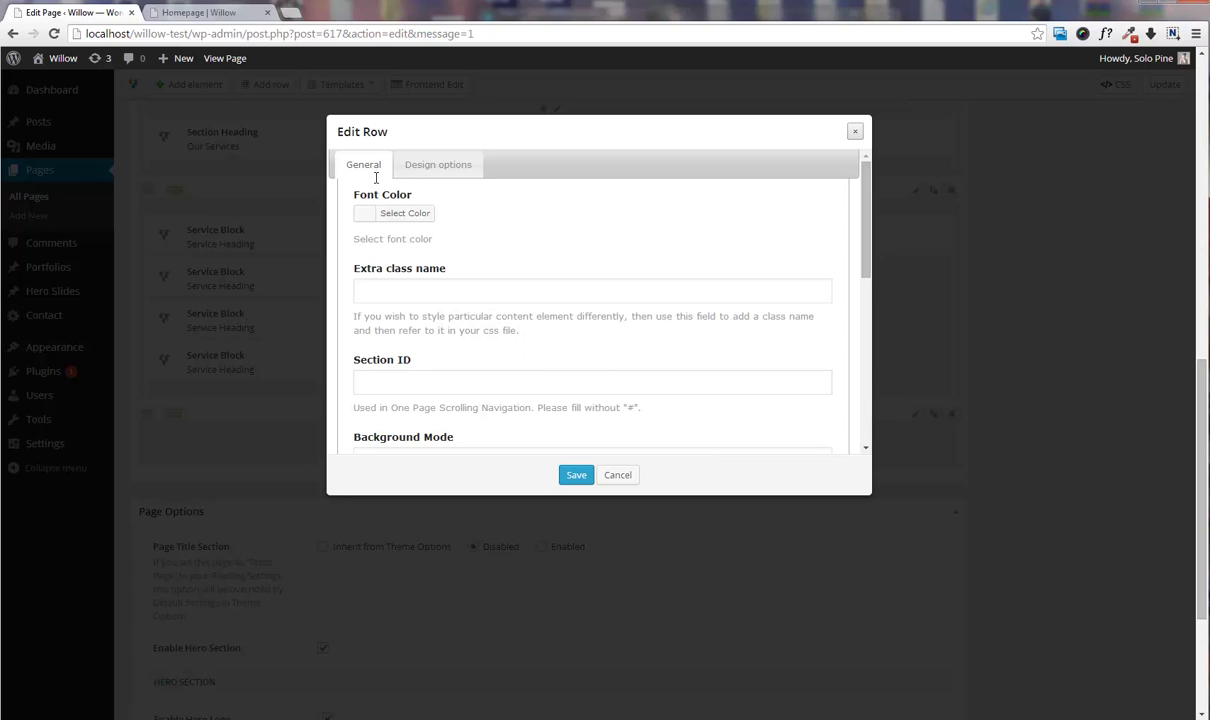
{"action": "left_click", "coordinate": [400, 213]}
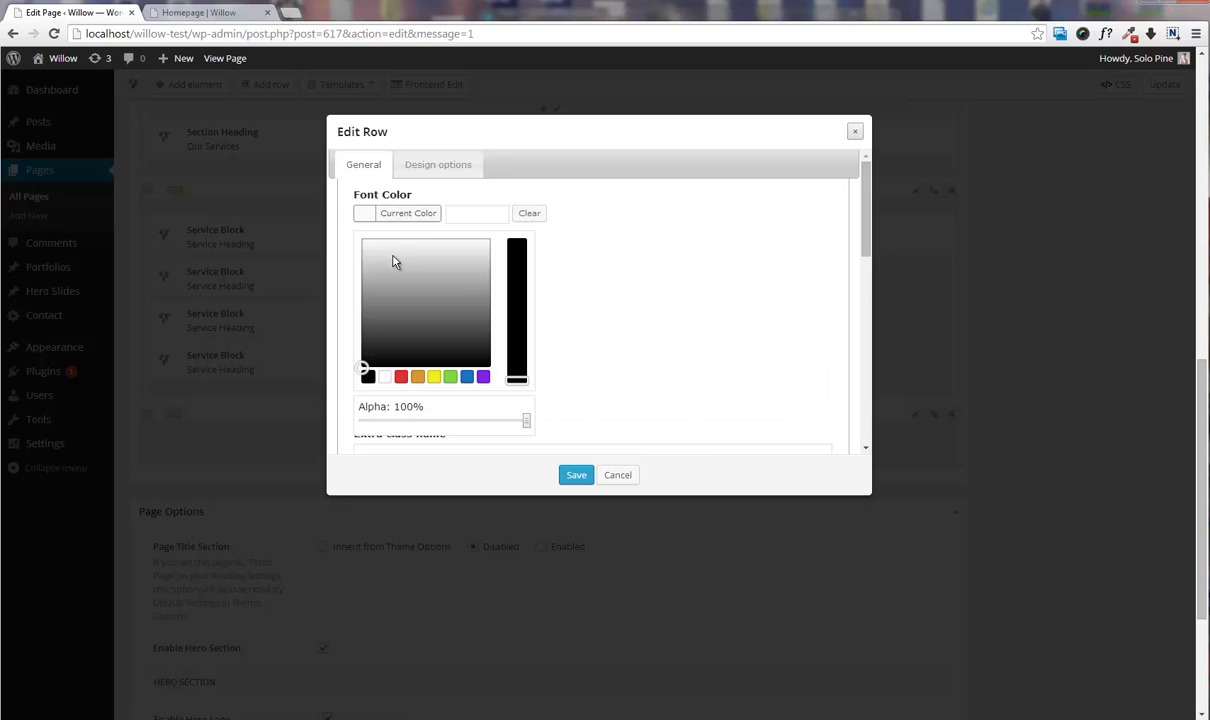
{"action": "left_click", "coordinate": [618, 263]}
{"action": "scroll", "coordinate": [637, 256], "scroll_direction": "down", "scroll_amount": 3}
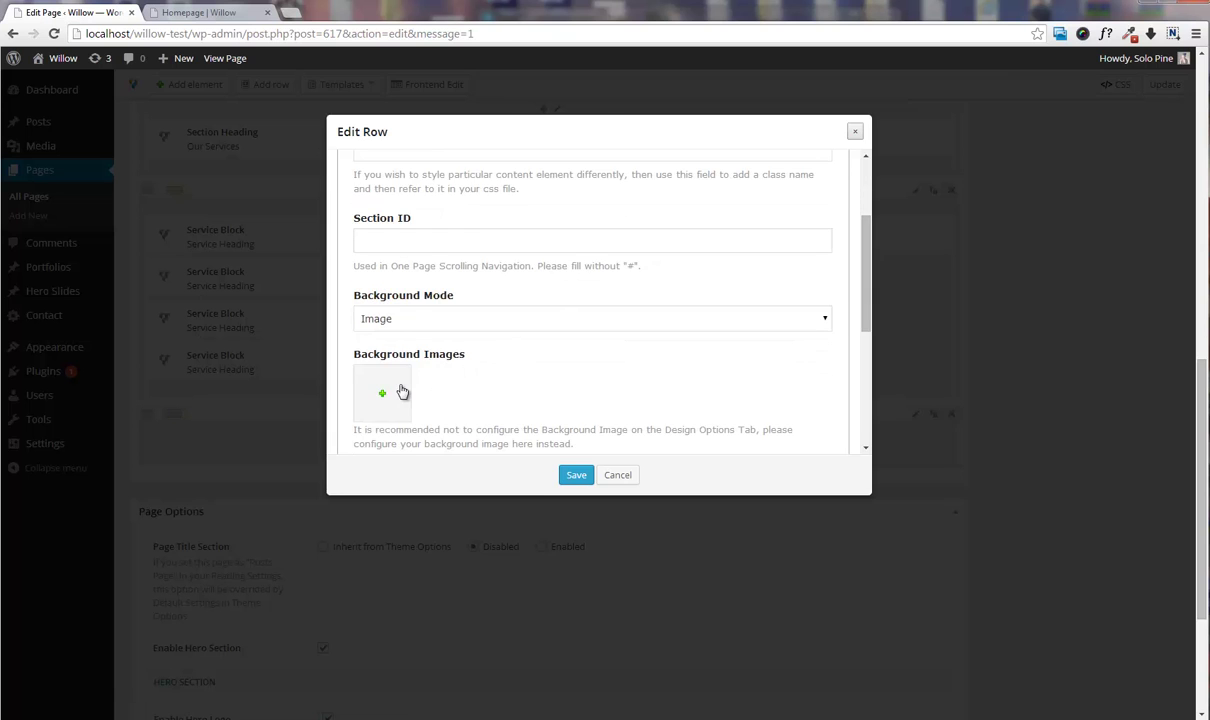
{"action": "left_click", "coordinate": [401, 392]}
{"action": "scroll", "coordinate": [563, 291], "scroll_direction": "down", "scroll_amount": 3}
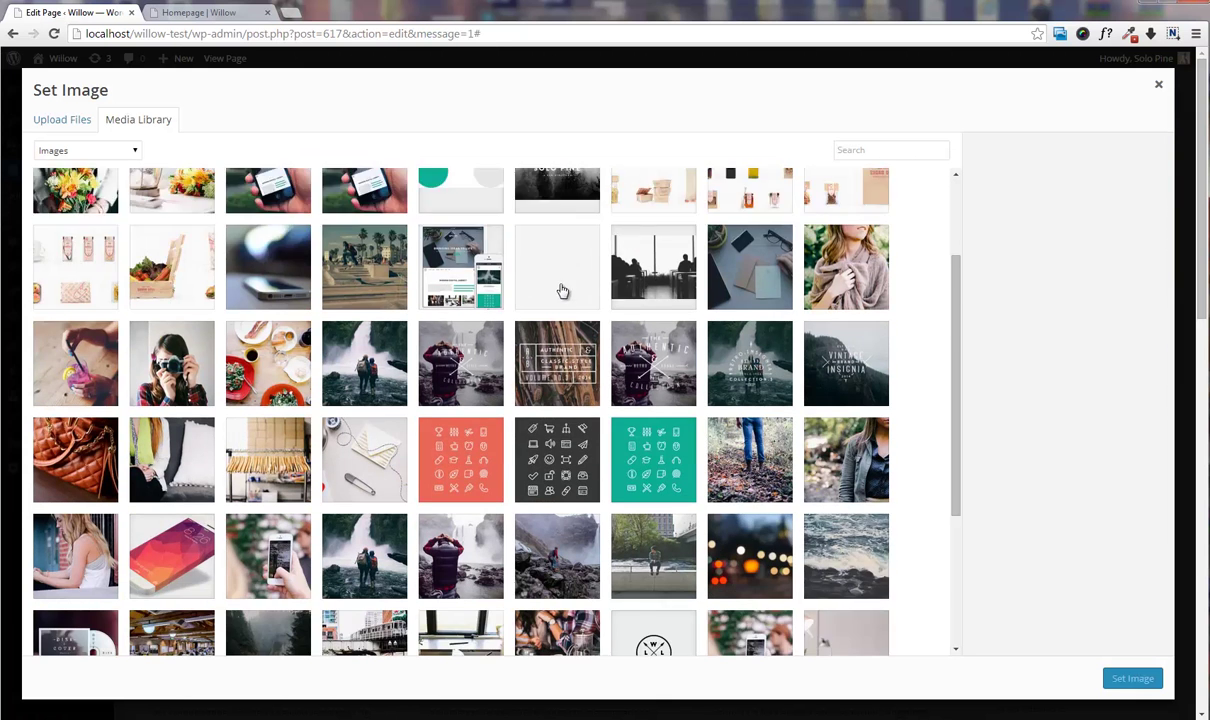
{"action": "scroll", "coordinate": [563, 291], "scroll_direction": "down", "scroll_amount": 2}
{"action": "left_click", "coordinate": [171, 536]}
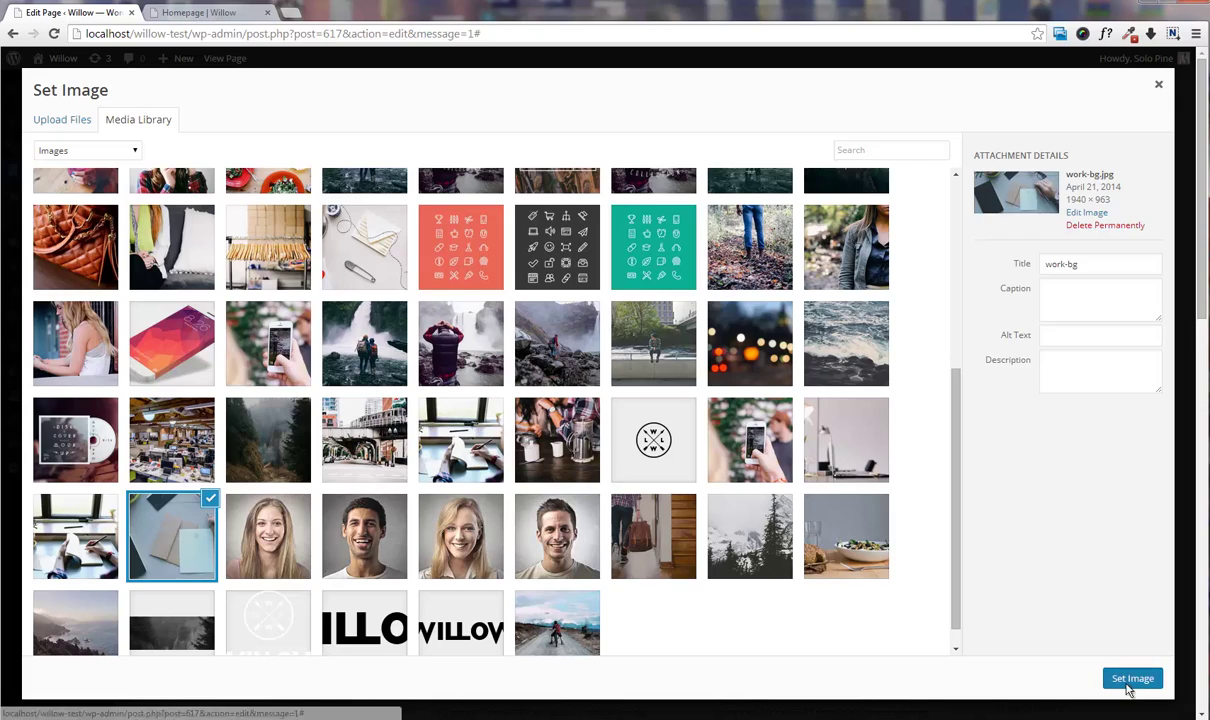
{"action": "left_click", "coordinate": [1133, 678]}
- Set the row's Background Repeat to Cover, enable its parallax background, and save the row
{"action": "scroll", "coordinate": [630, 330], "scroll_direction": "down", "scroll_amount": 3}
{"action": "scroll", "coordinate": [475, 310], "scroll_direction": "down", "scroll_amount": 2}
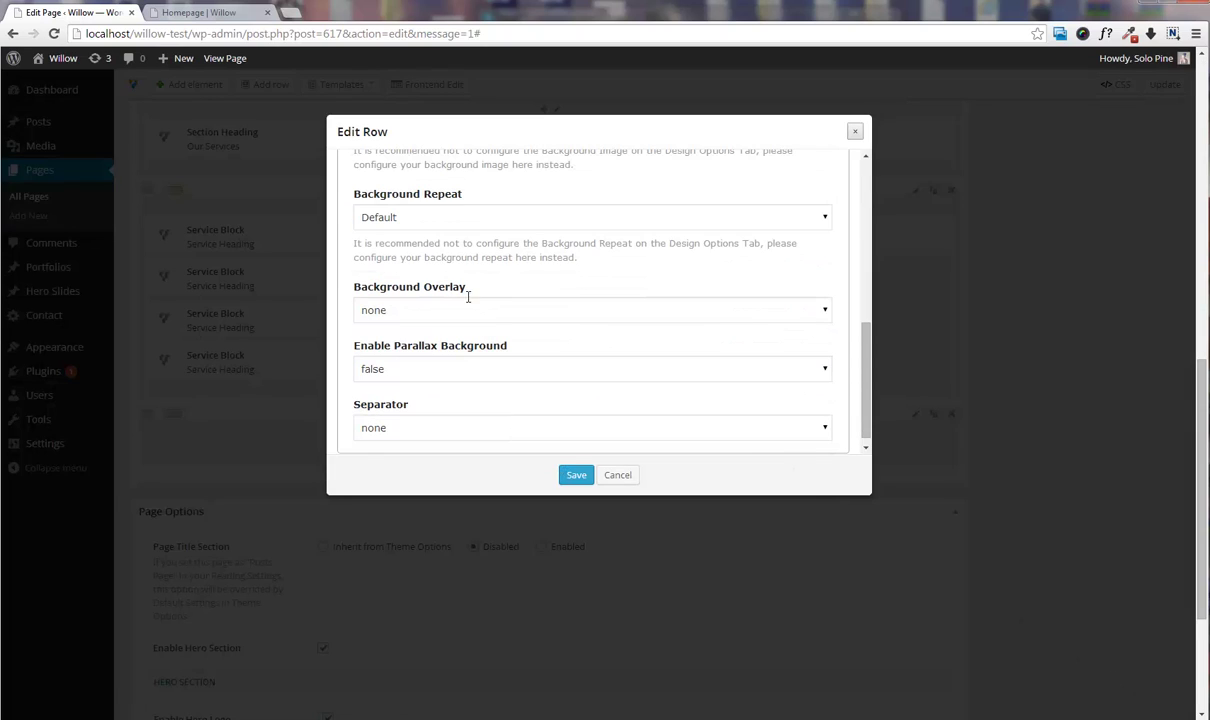
{"action": "left_click", "coordinate": [446, 217]}
{"action": "left_click", "coordinate": [443, 247]}
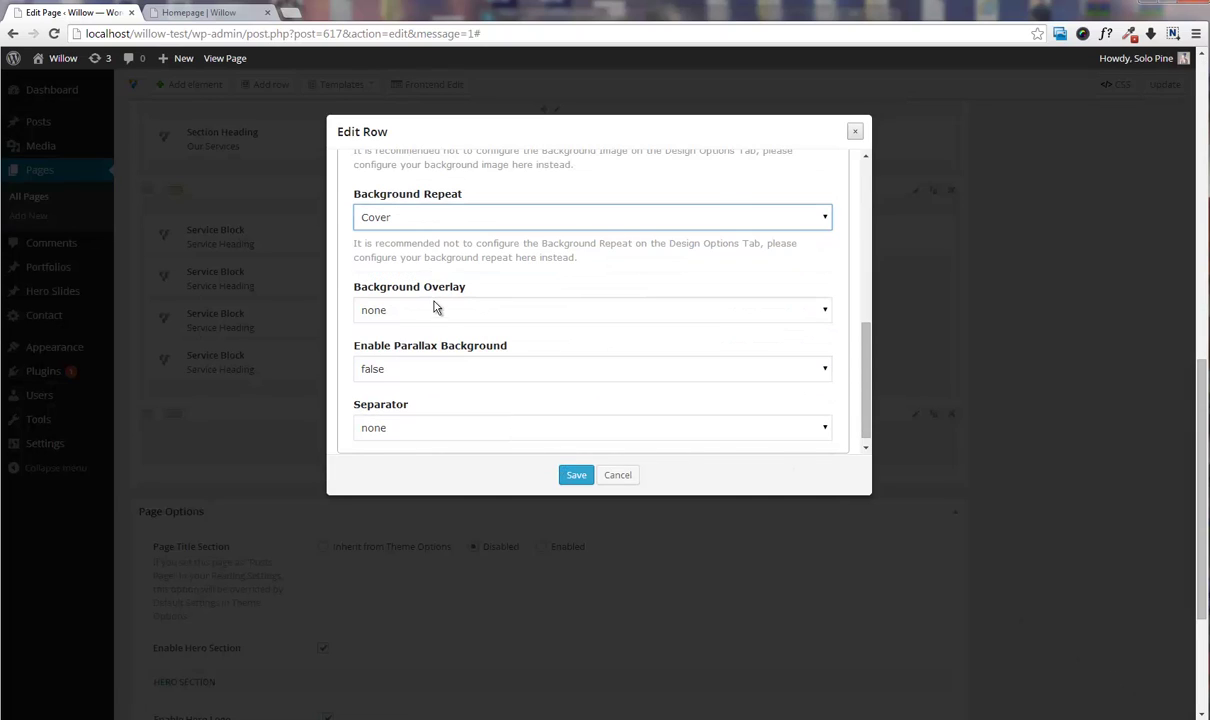
{"action": "scroll", "coordinate": [438, 315], "scroll_direction": "down", "scroll_amount": 1}
{"action": "left_click", "coordinate": [440, 365]}
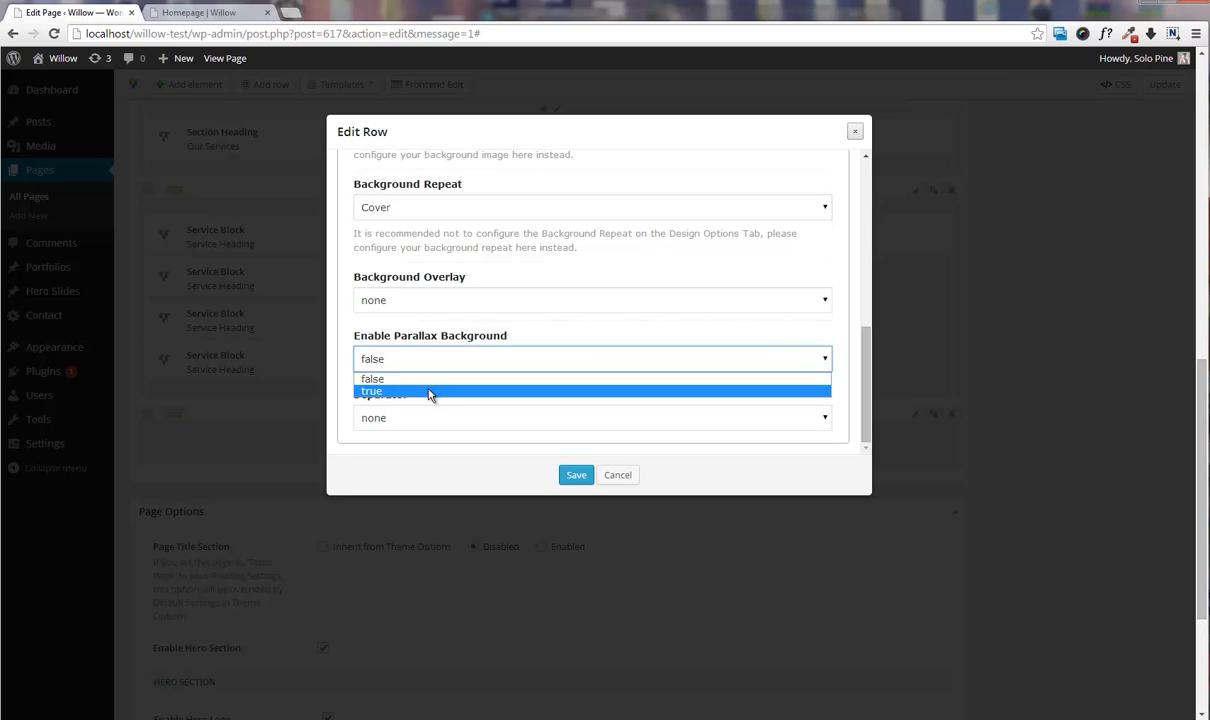
{"action": "left_click", "coordinate": [429, 394]}
{"action": "left_click", "coordinate": [576, 476]}
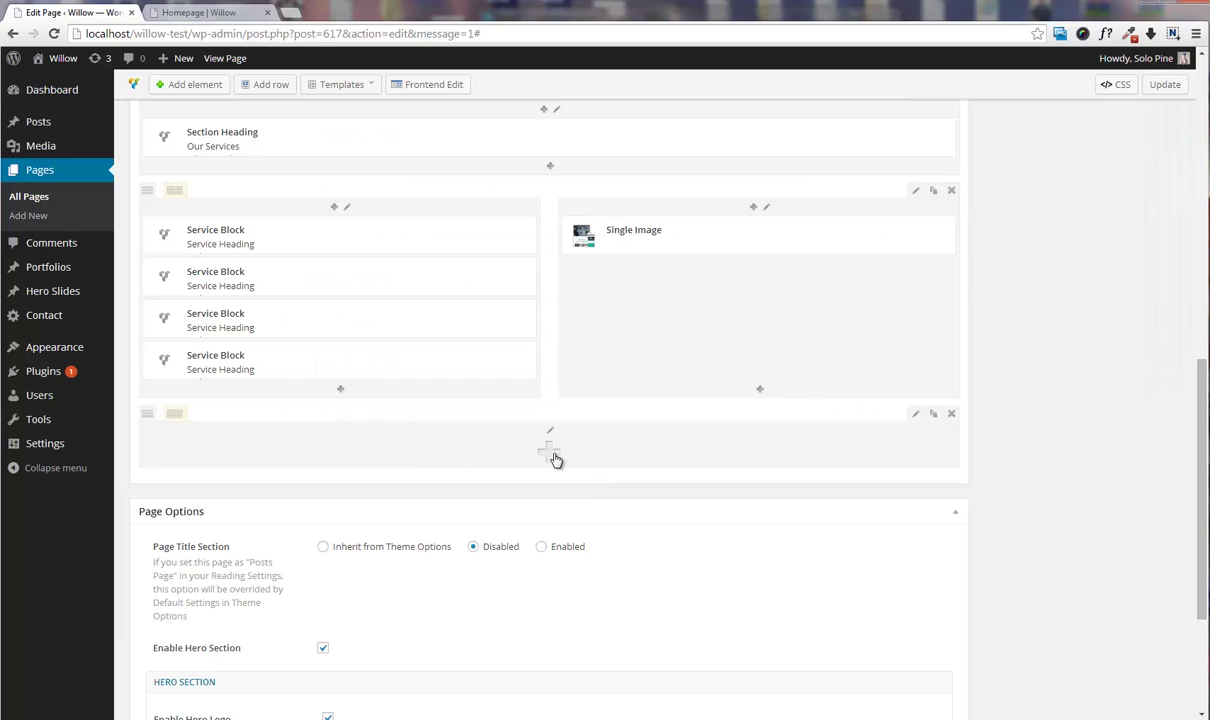
- Add a Big Title element reading "Our Work" to the new row and update the page
{"action": "left_click", "coordinate": [552, 455]}
{"action": "scroll", "coordinate": [467, 384], "scroll_direction": "down", "scroll_amount": 2}
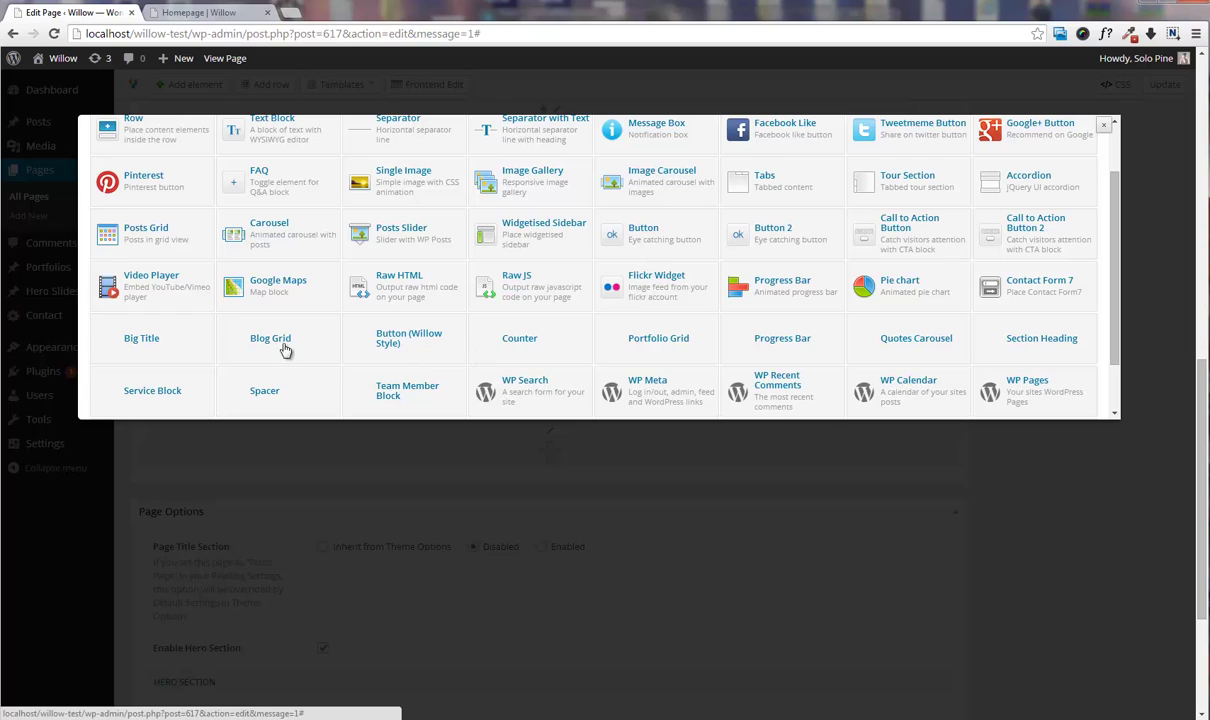
{"action": "left_click", "coordinate": [142, 339]}
{"action": "left_click", "coordinate": [452, 188]}
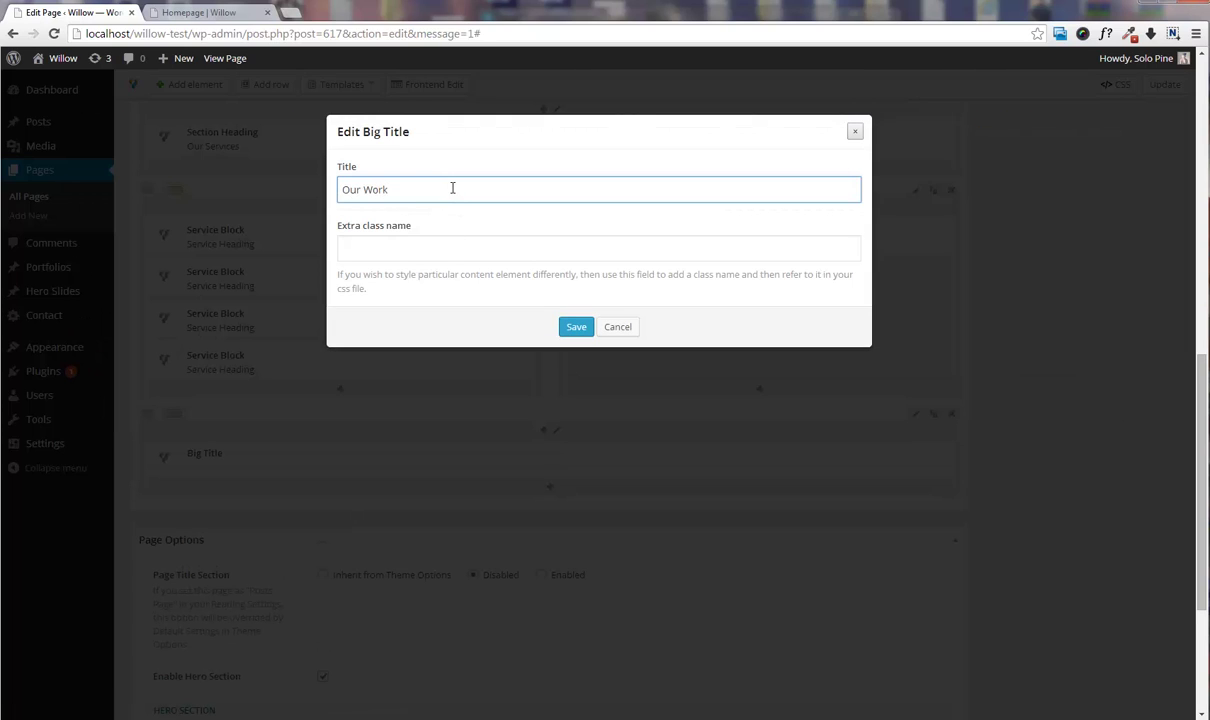
{"action": "left_click", "coordinate": [575, 326]}
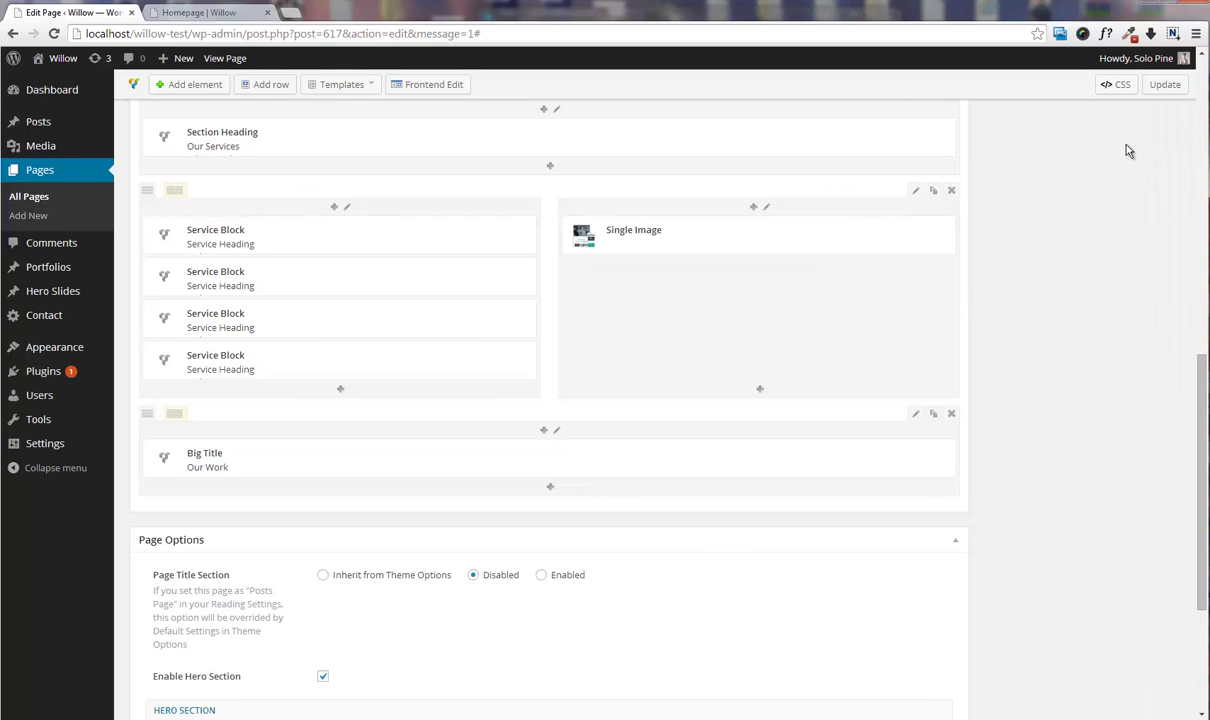
{"action": "left_click", "coordinate": [1164, 85]}
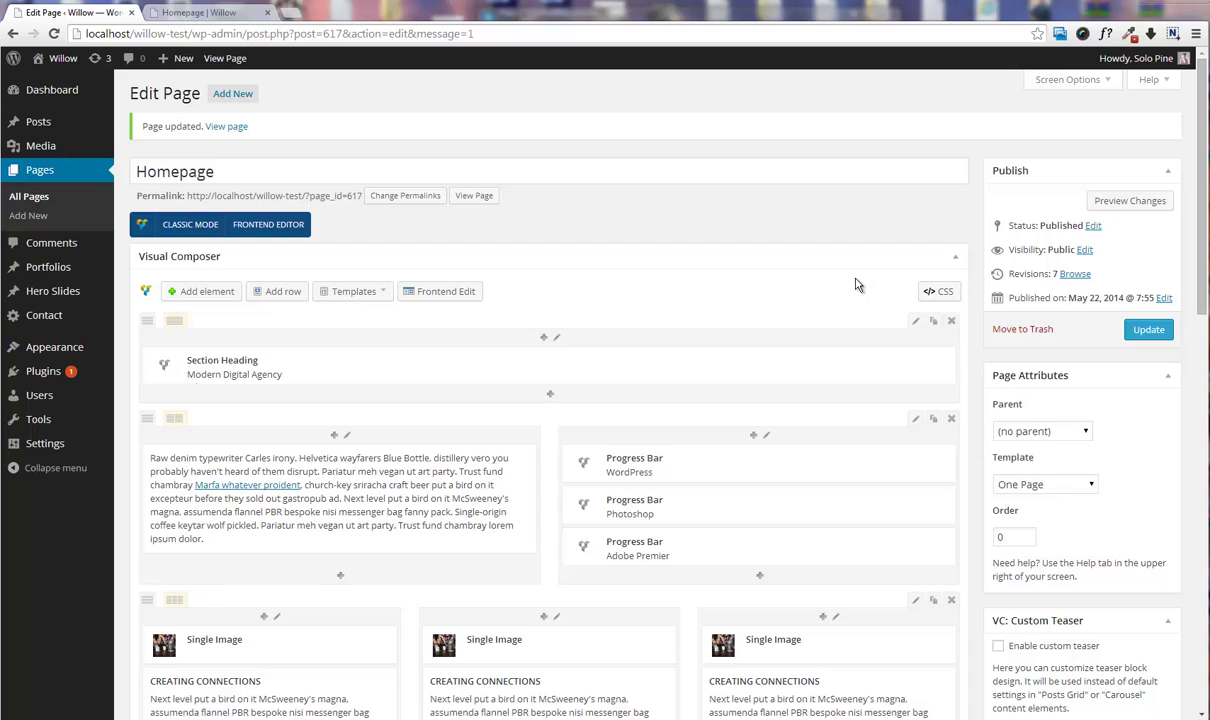
- Add another row below the Our Work title row and set its padding to 0px
{"action": "scroll", "coordinate": [978, 340], "scroll_direction": "down", "scroll_amount": 8}
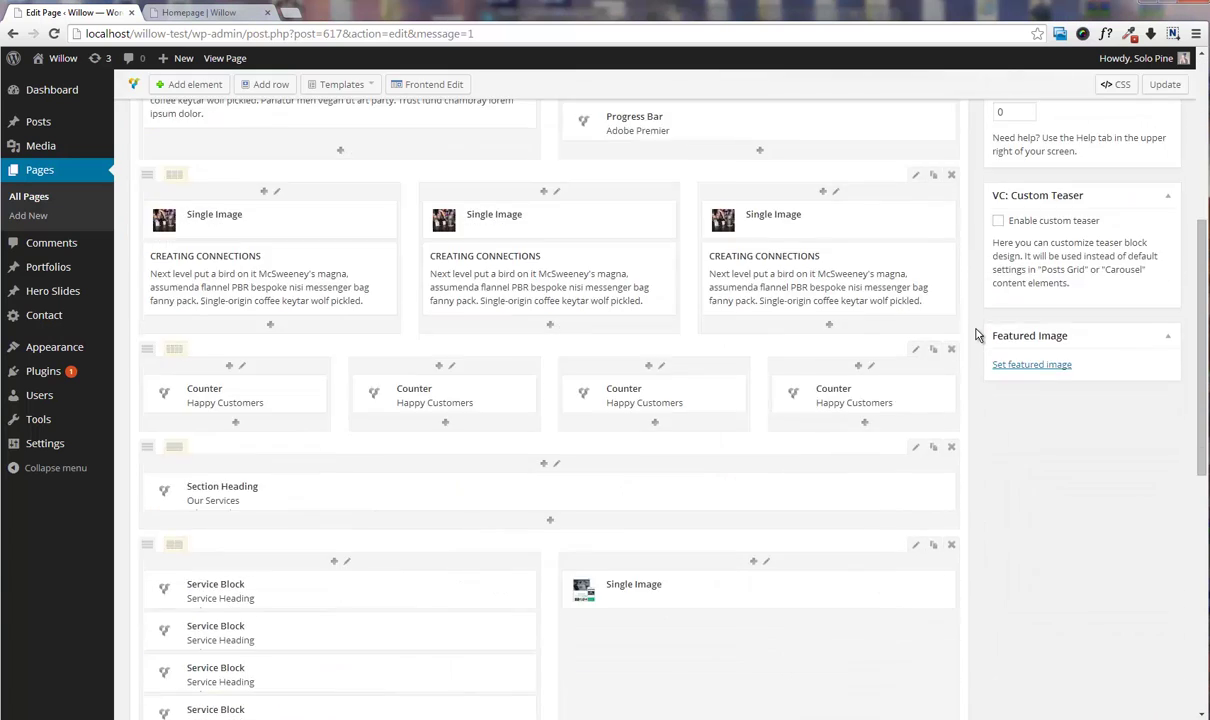
{"action": "scroll", "coordinate": [979, 361], "scroll_direction": "down", "scroll_amount": 1}
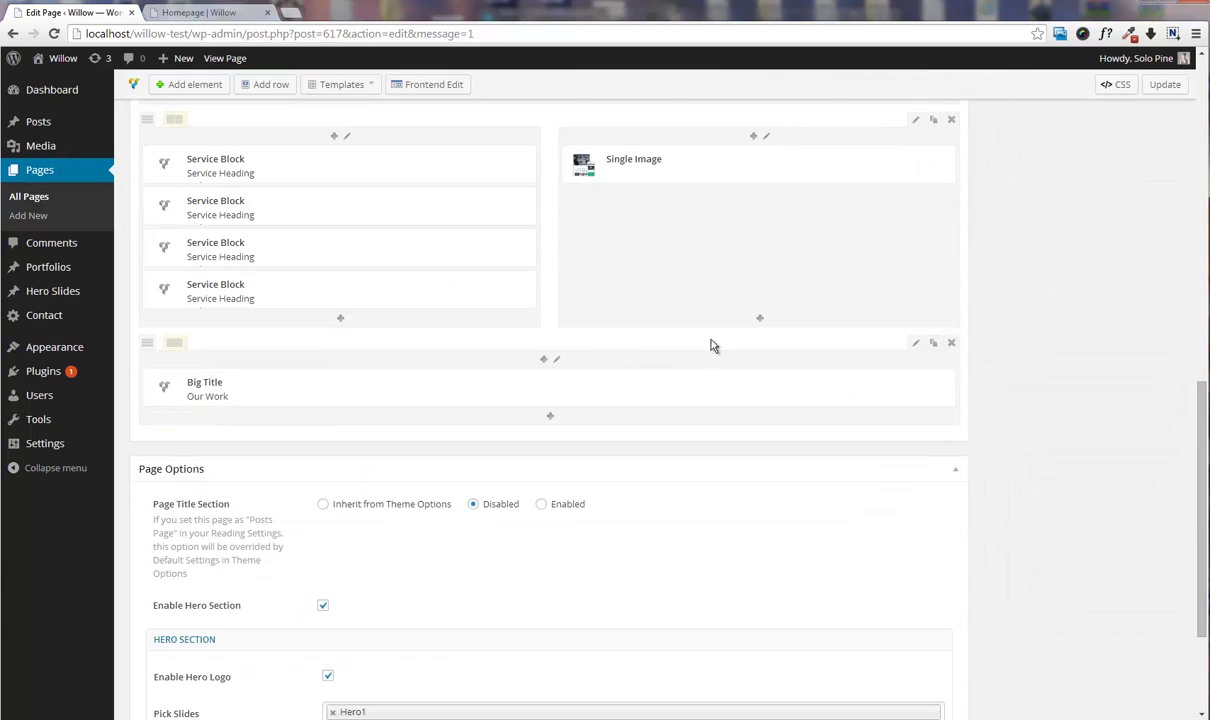
{"action": "left_click", "coordinate": [265, 84]}
{"action": "left_click", "coordinate": [914, 443]}
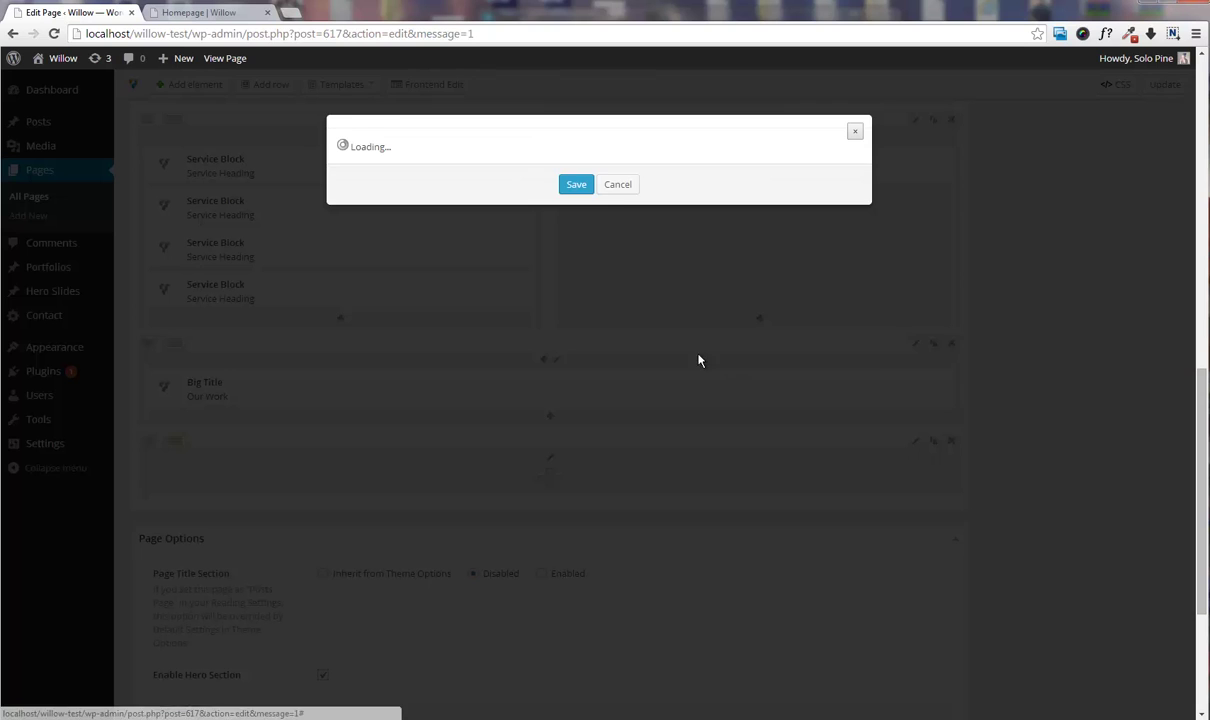
{"action": "left_click", "coordinate": [448, 166]}
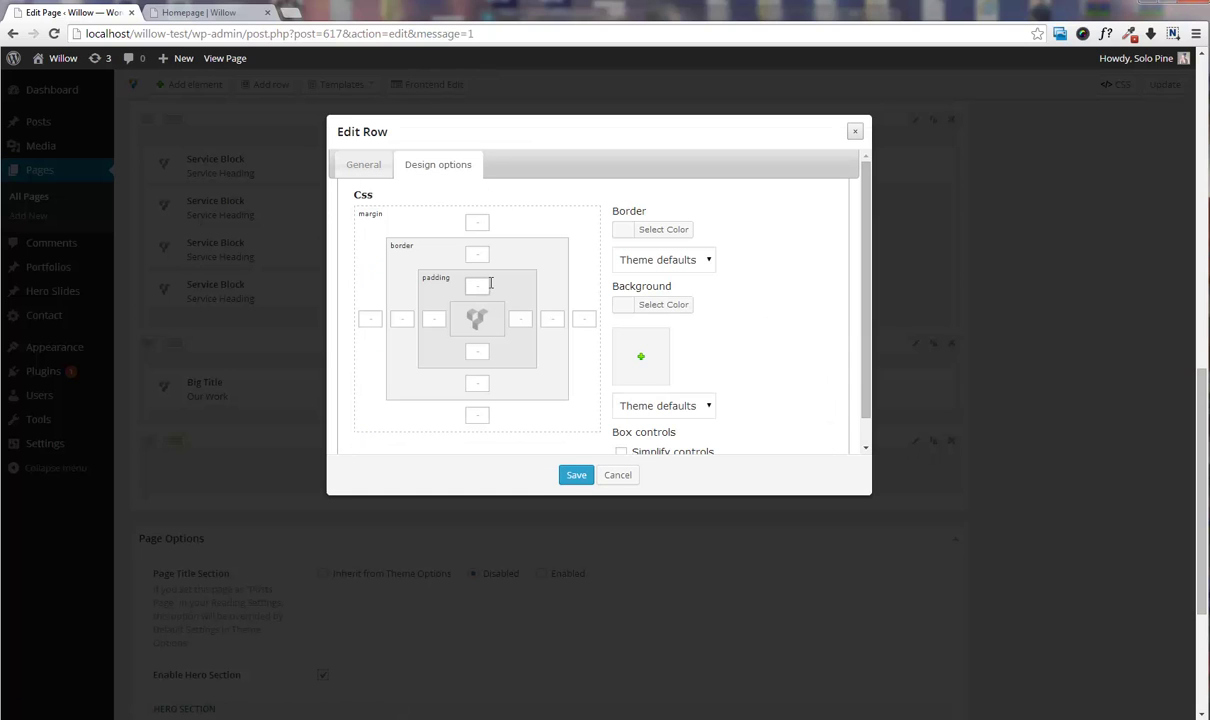
{"action": "type", "text": "0px"}
- Set the last row's separator to triangle-in and save the row
{"action": "left_click", "coordinate": [364, 165]}
{"action": "scroll", "coordinate": [553, 270], "scroll_direction": "down", "scroll_amount": 10}
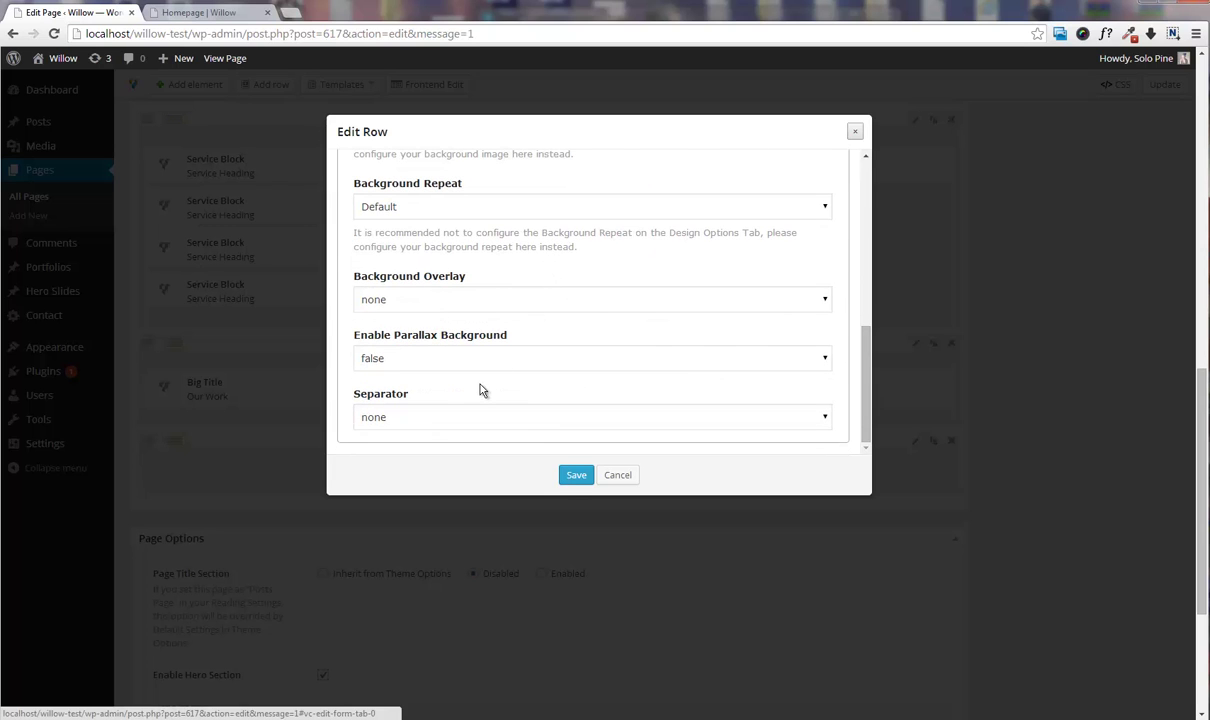
{"action": "left_click", "coordinate": [465, 418]}
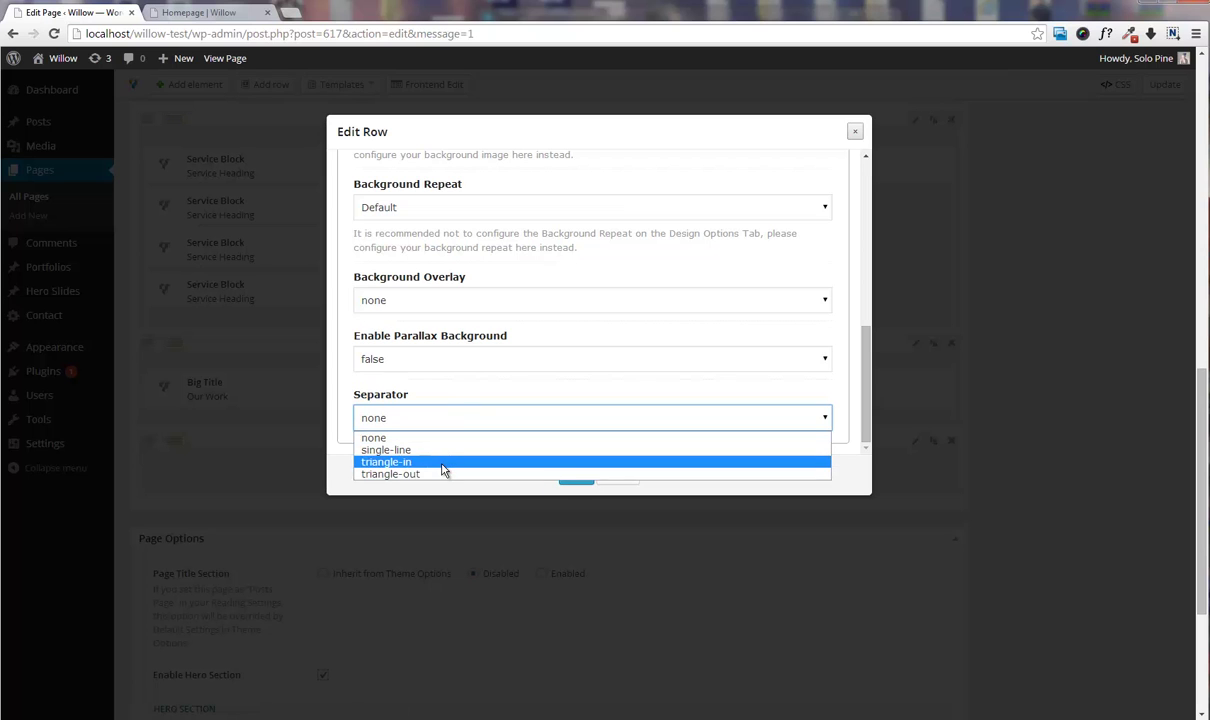
{"action": "left_click", "coordinate": [443, 466]}
{"action": "left_click", "coordinate": [573, 481]}
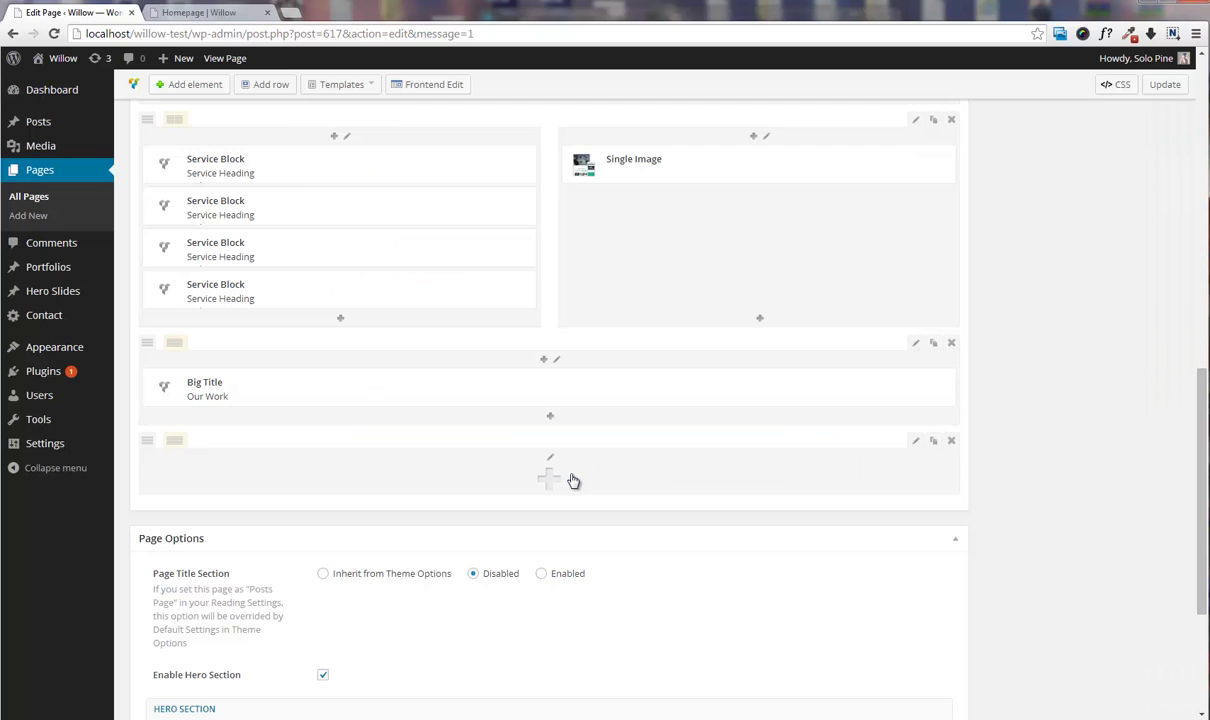
- Add a Portfolio Grid element with 3 columns to the last row and save it
{"action": "left_click", "coordinate": [550, 479]}
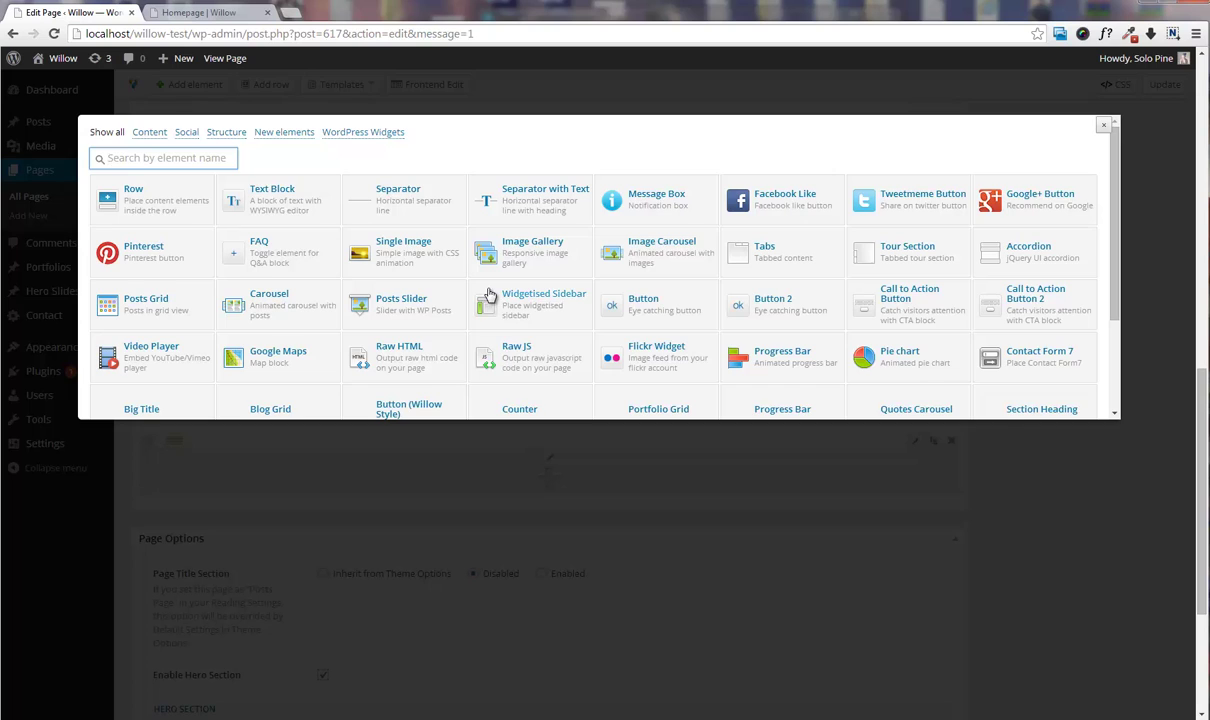
{"action": "scroll", "coordinate": [490, 291], "scroll_direction": "down", "scroll_amount": 3}
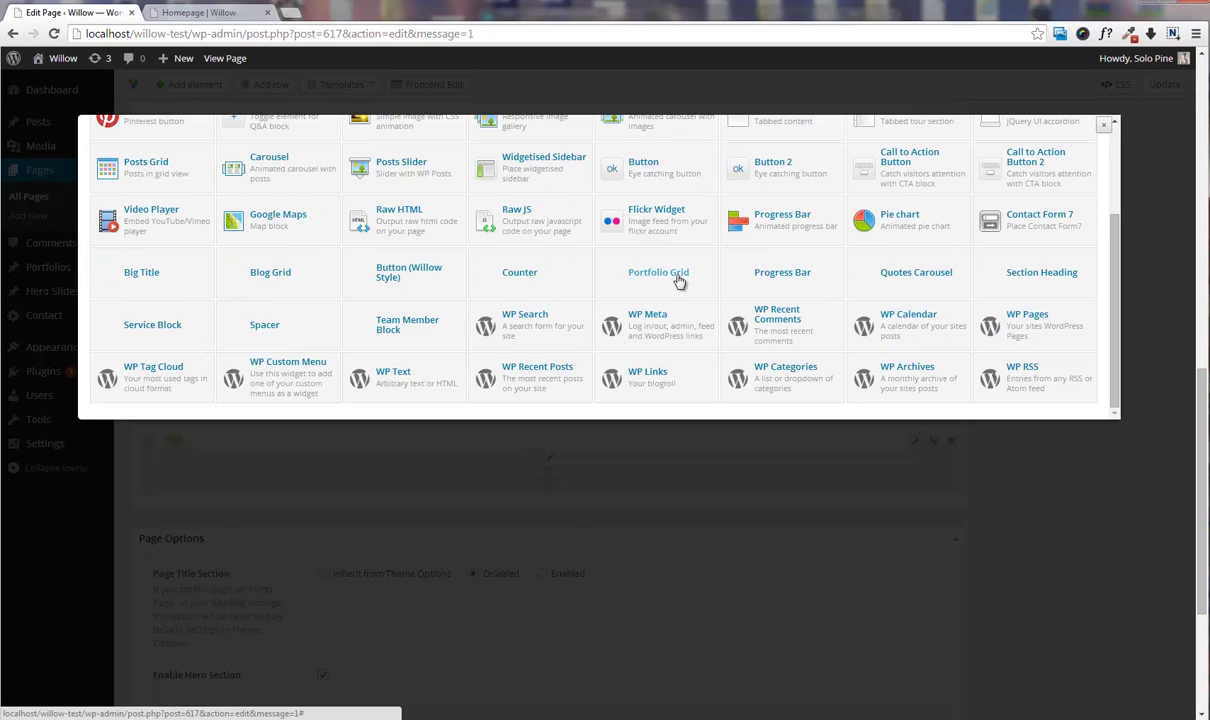
{"action": "left_click", "coordinate": [645, 268]}
{"action": "left_click", "coordinate": [425, 271]}
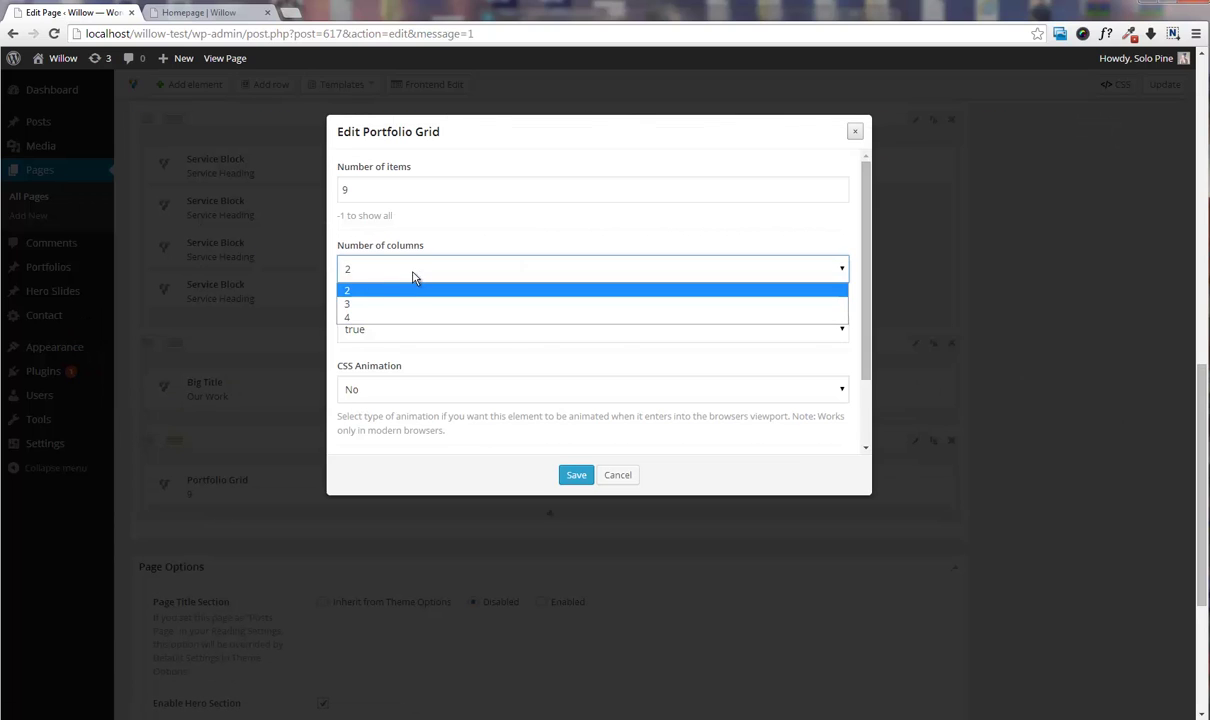
{"action": "left_click", "coordinate": [402, 302]}
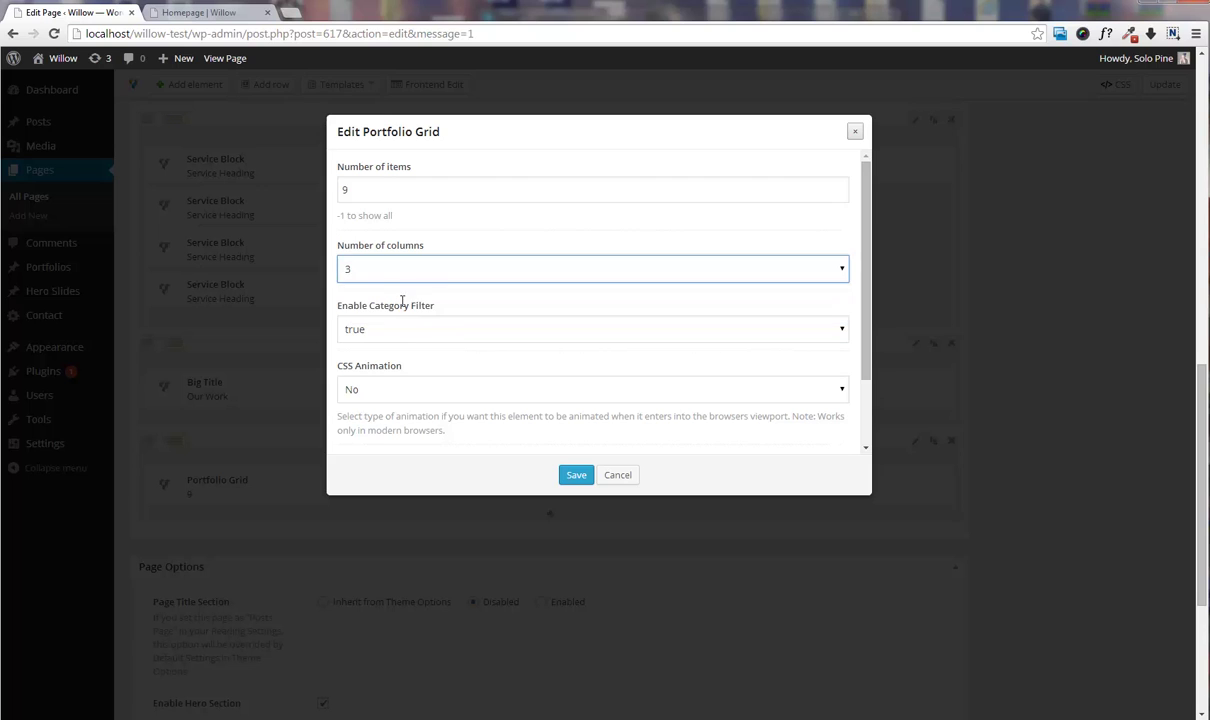
{"action": "left_click", "coordinate": [577, 474]}
- Update the page and reload the homepage to check the layout down to the Our Work title and portfolio grid
{"action": "left_click", "coordinate": [1150, 90]}
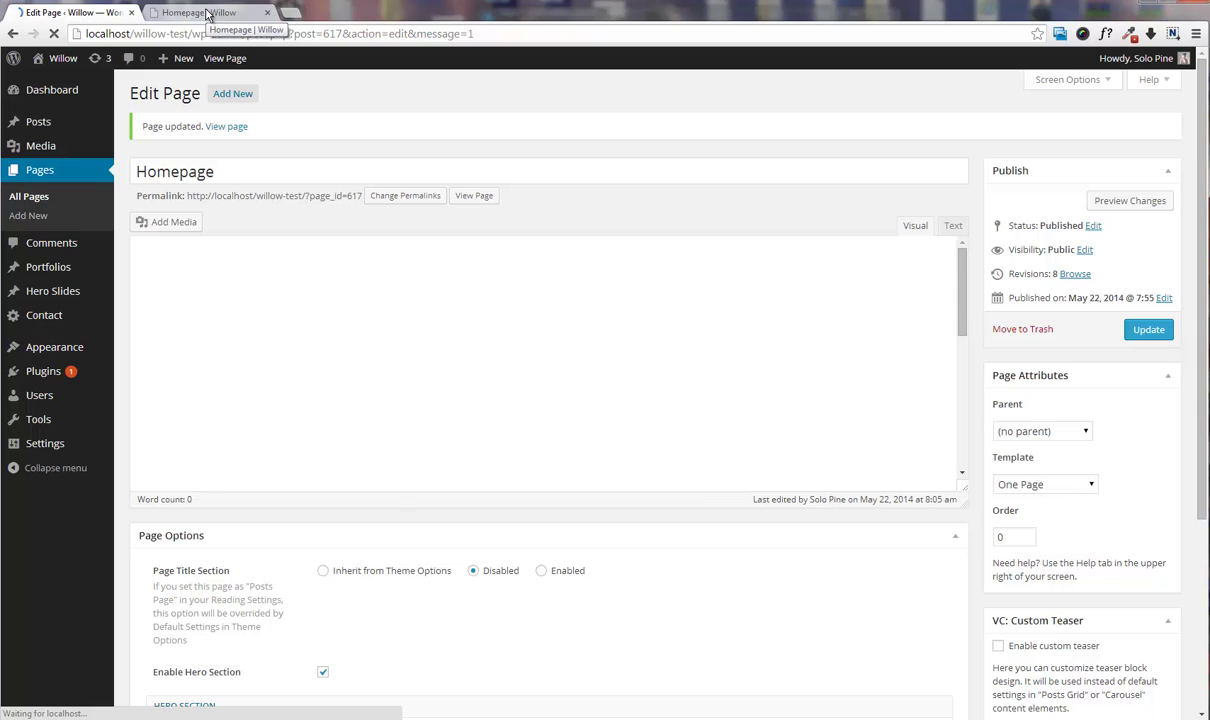
{"action": "left_click", "coordinate": [207, 14]}
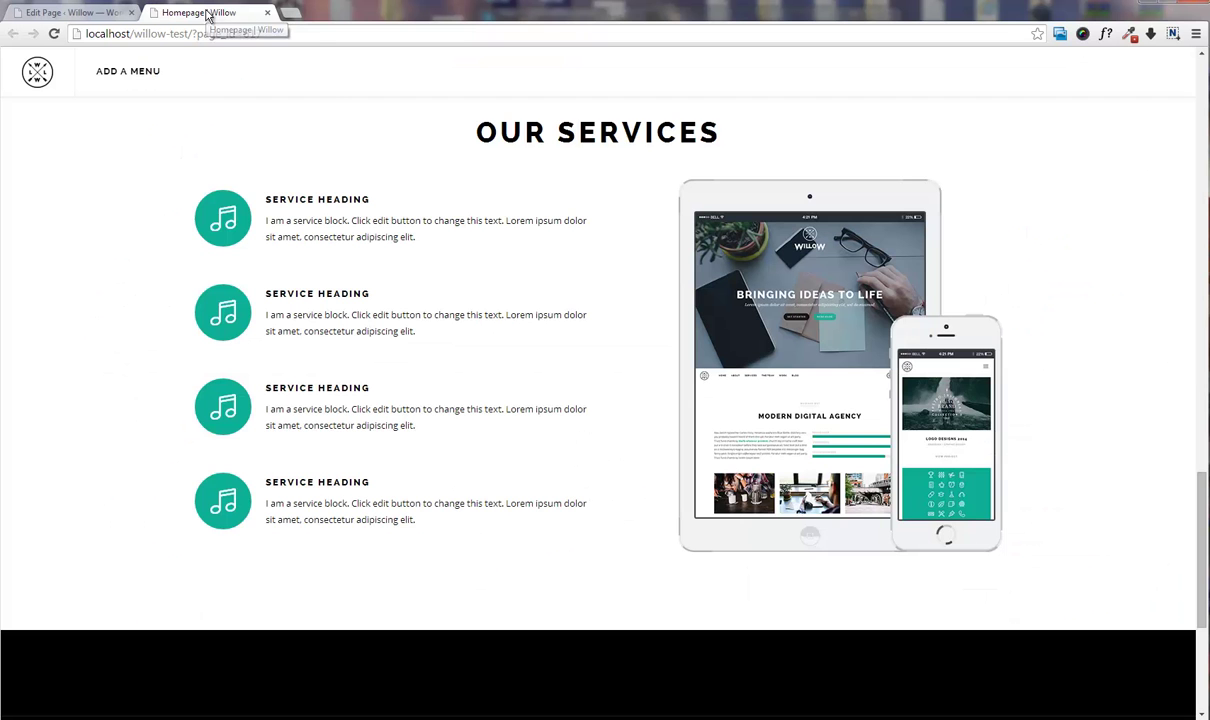
{"action": "key", "text": "F5"}
{"action": "key", "text": "F5"}
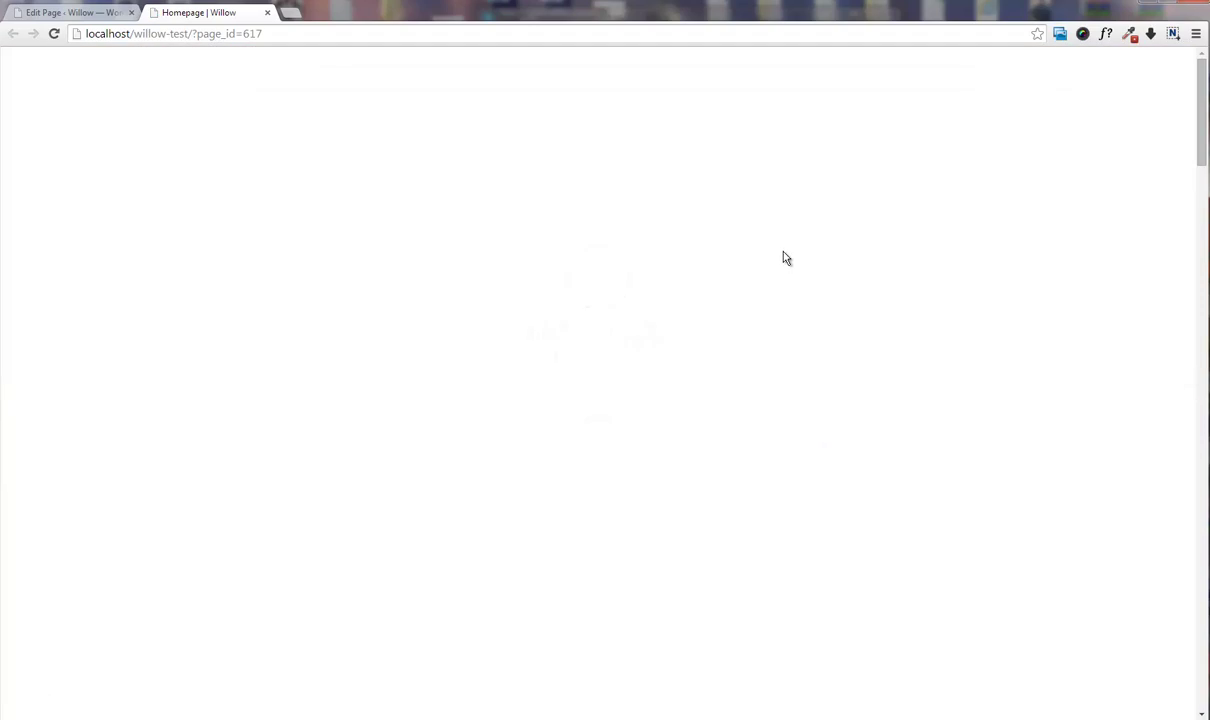
{"action": "scroll", "coordinate": [785, 255], "scroll_direction": "down", "scroll_amount": 2}
{"action": "scroll", "coordinate": [790, 257], "scroll_direction": "down", "scroll_amount": 8}
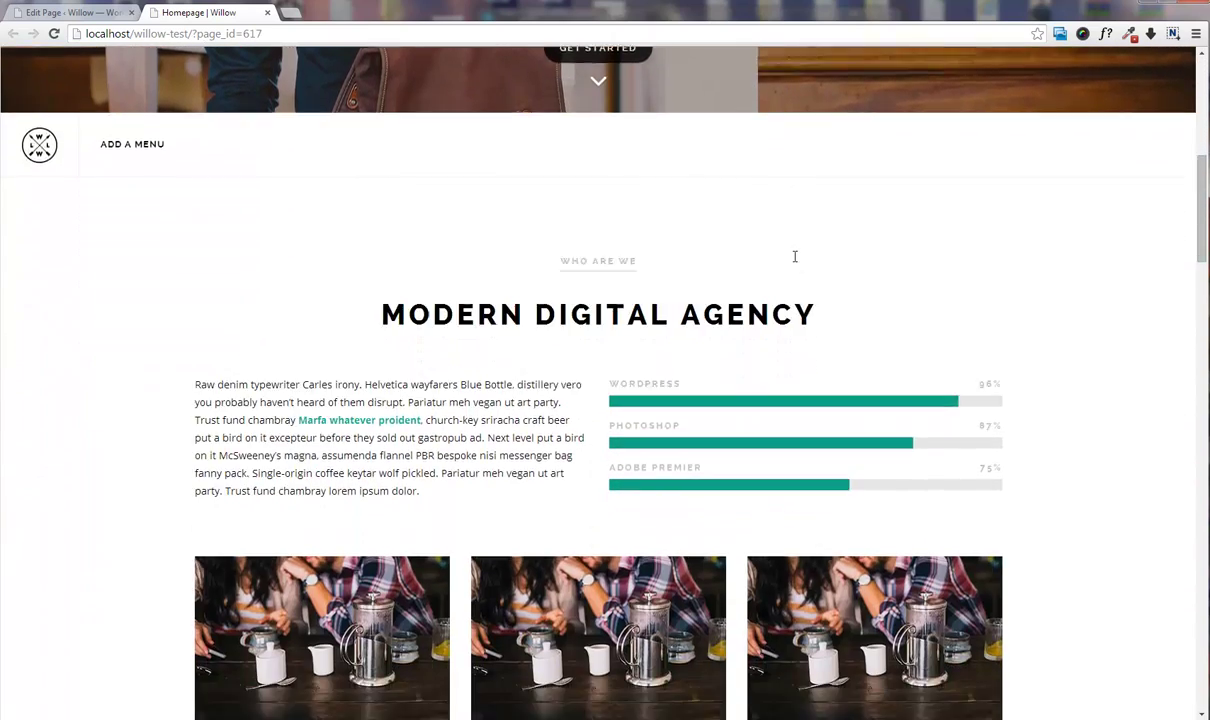
{"action": "scroll", "coordinate": [802, 262], "scroll_direction": "down", "scroll_amount": 8}
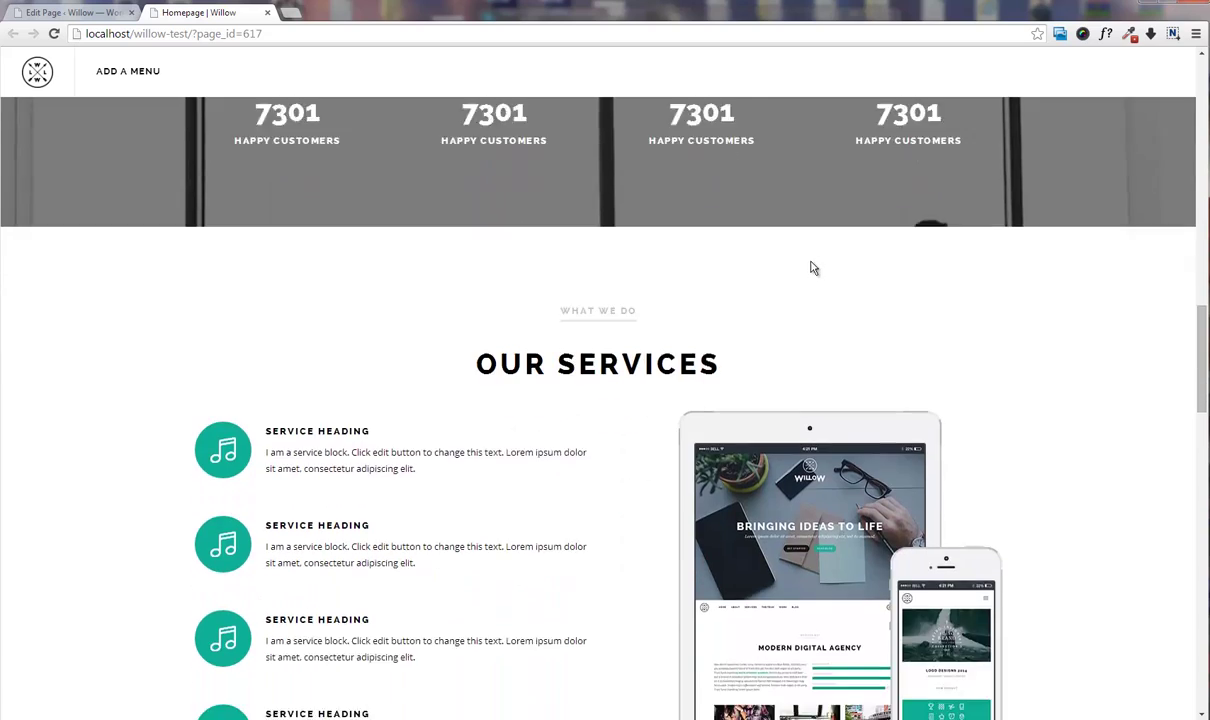
{"action": "scroll", "coordinate": [820, 272], "scroll_direction": "down", "scroll_amount": 5}
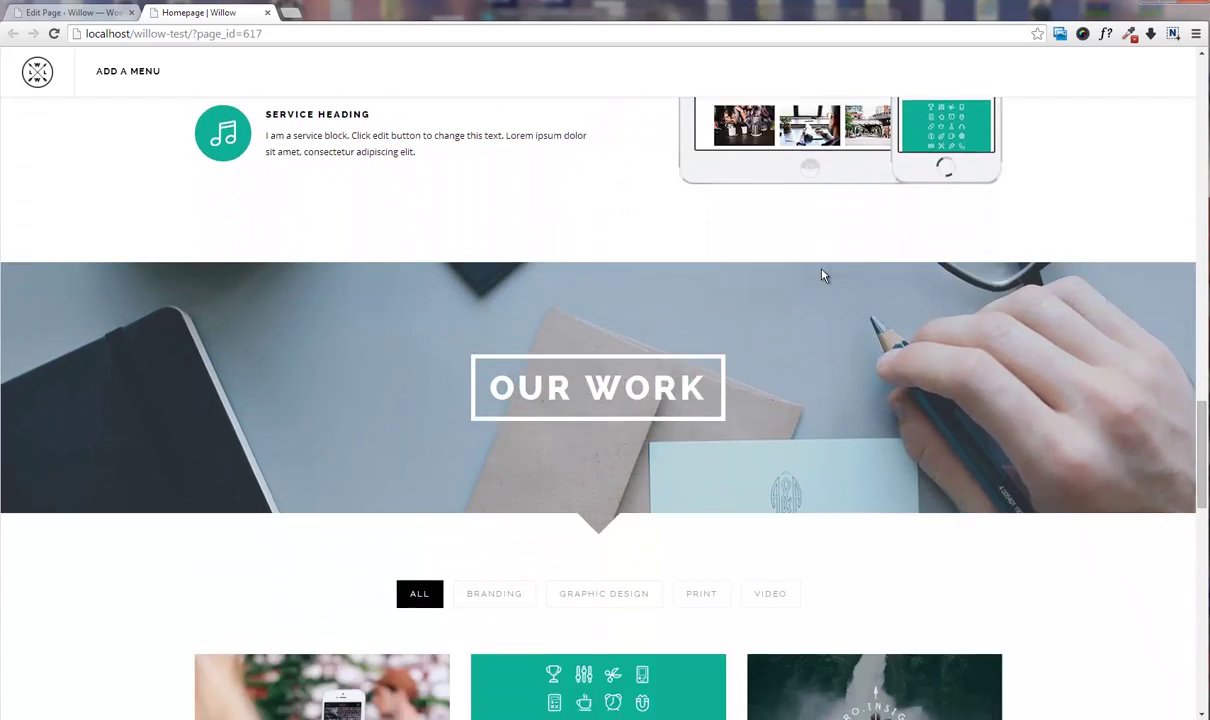
- Add a new row below the Portfolio Grid row and set its upper and lower padding to 110px
{"action": "scroll", "coordinate": [825, 276], "scroll_direction": "down", "scroll_amount": 5}
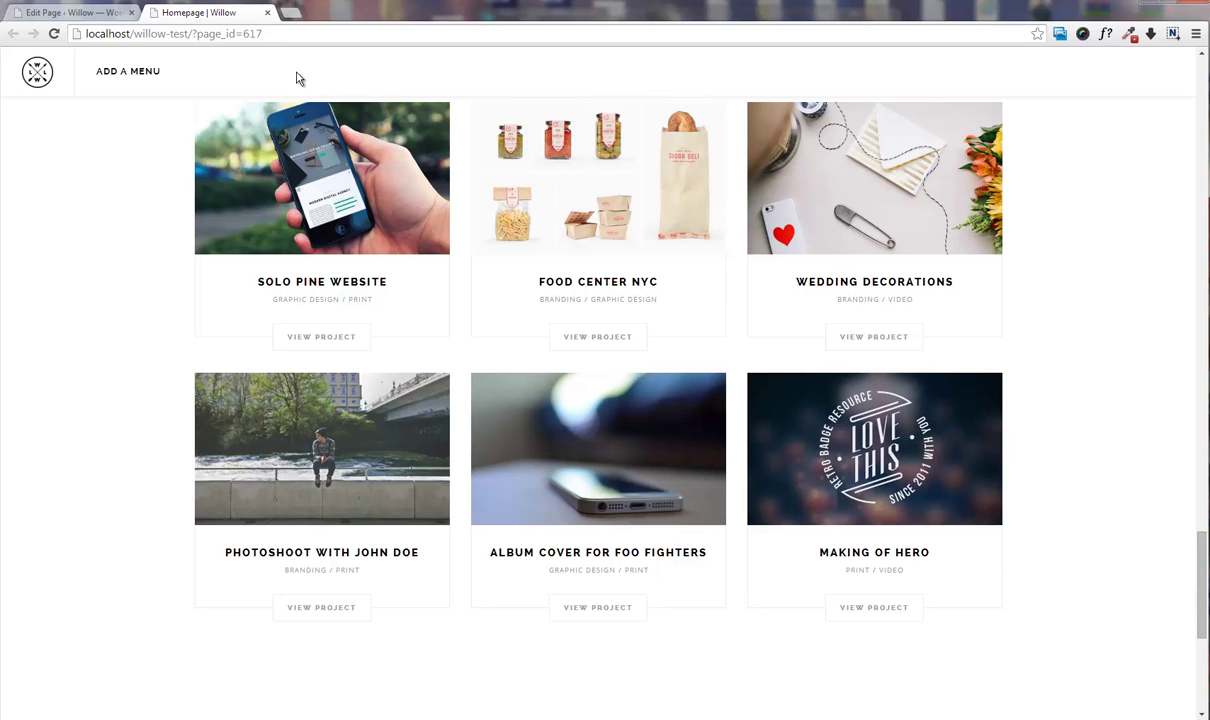
{"action": "left_click", "coordinate": [103, 18]}
{"action": "scroll", "coordinate": [729, 324], "scroll_direction": "down", "scroll_amount": 6}
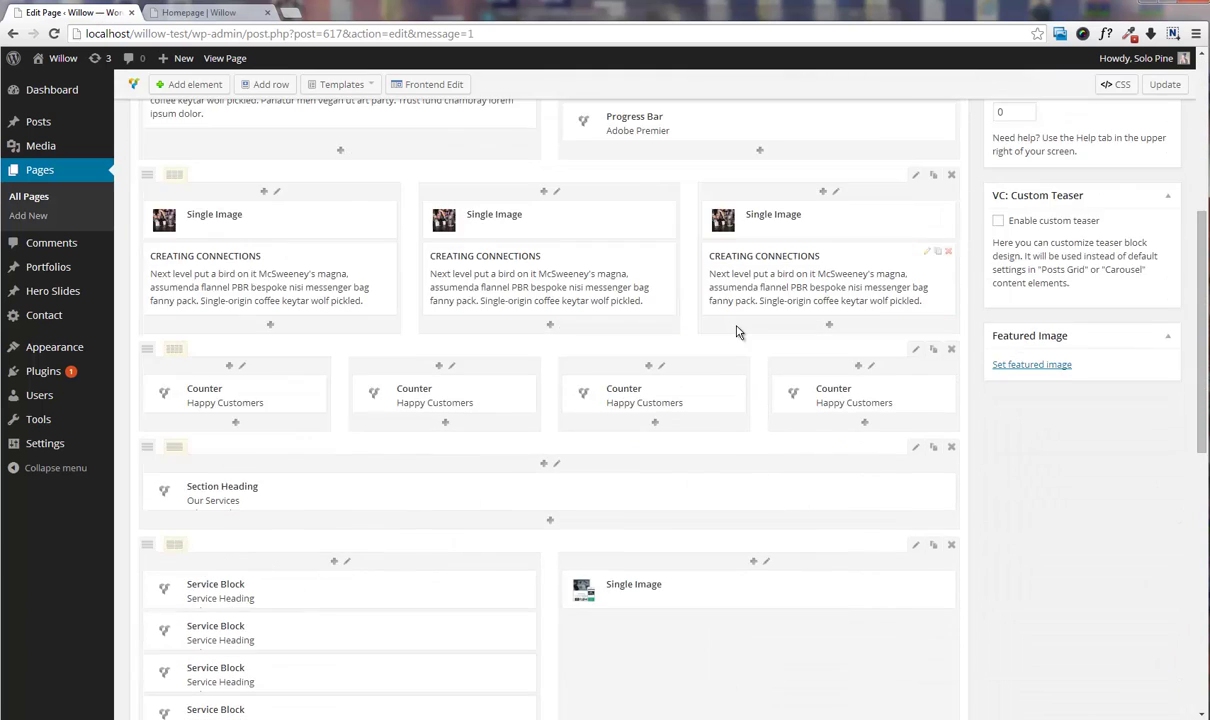
{"action": "scroll", "coordinate": [737, 332], "scroll_direction": "down", "scroll_amount": 5}
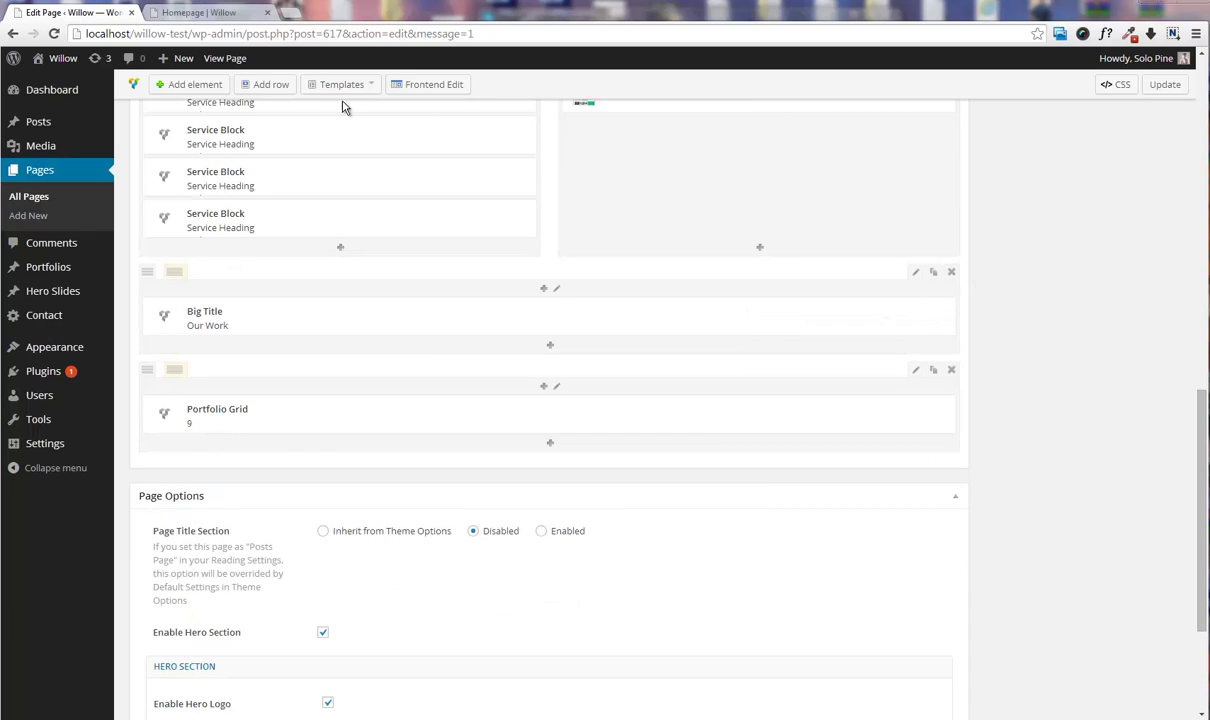
{"action": "left_click", "coordinate": [268, 85]}
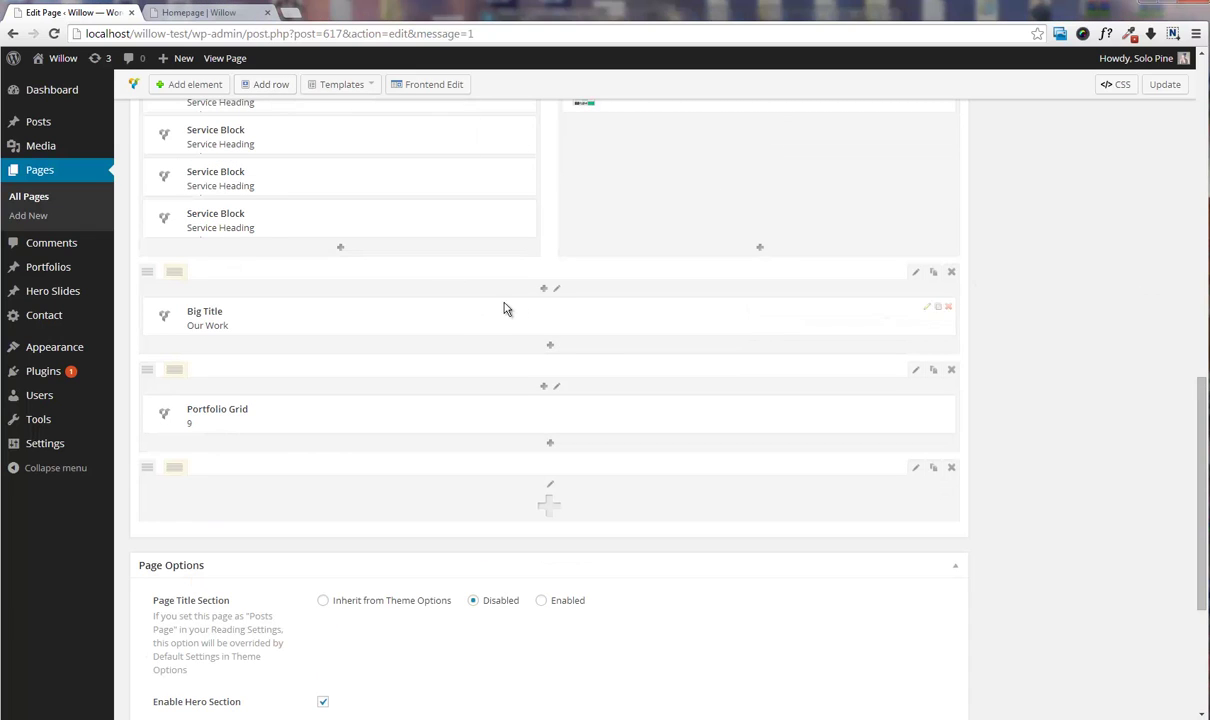
{"action": "left_click", "coordinate": [913, 470]}
{"action": "left_click", "coordinate": [445, 166]}
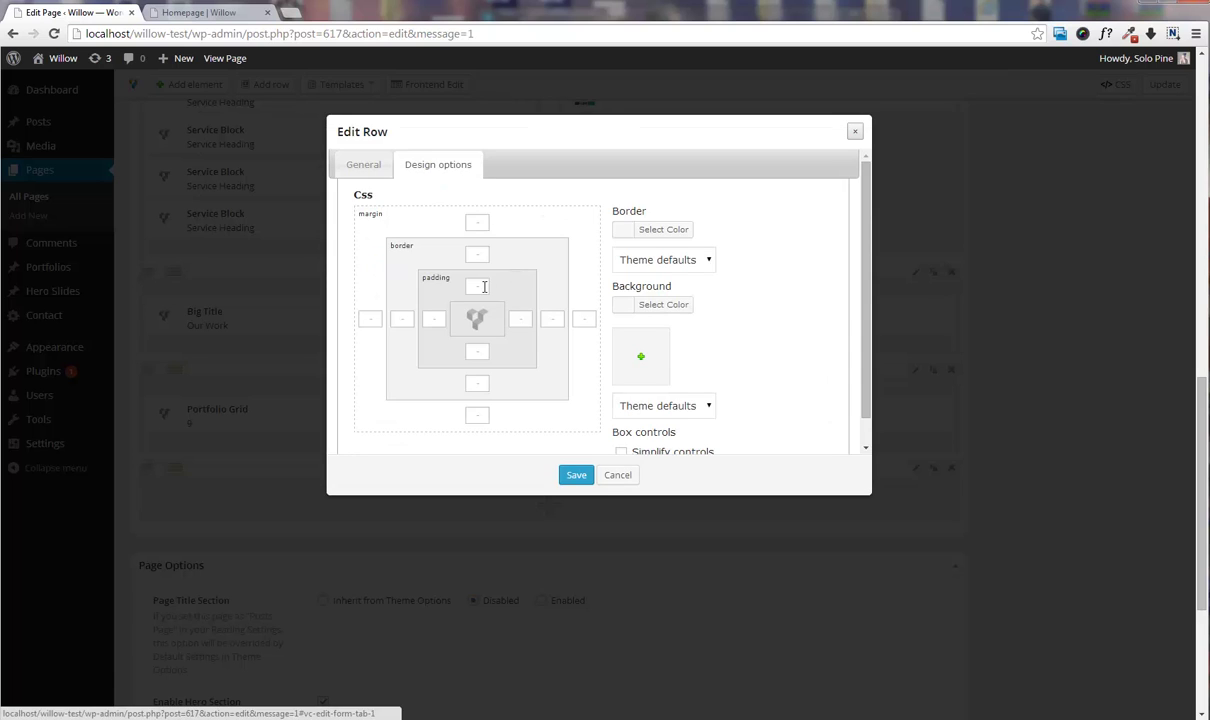
{"action": "left_click", "coordinate": [484, 287]}
{"action": "type", "text": "110"}
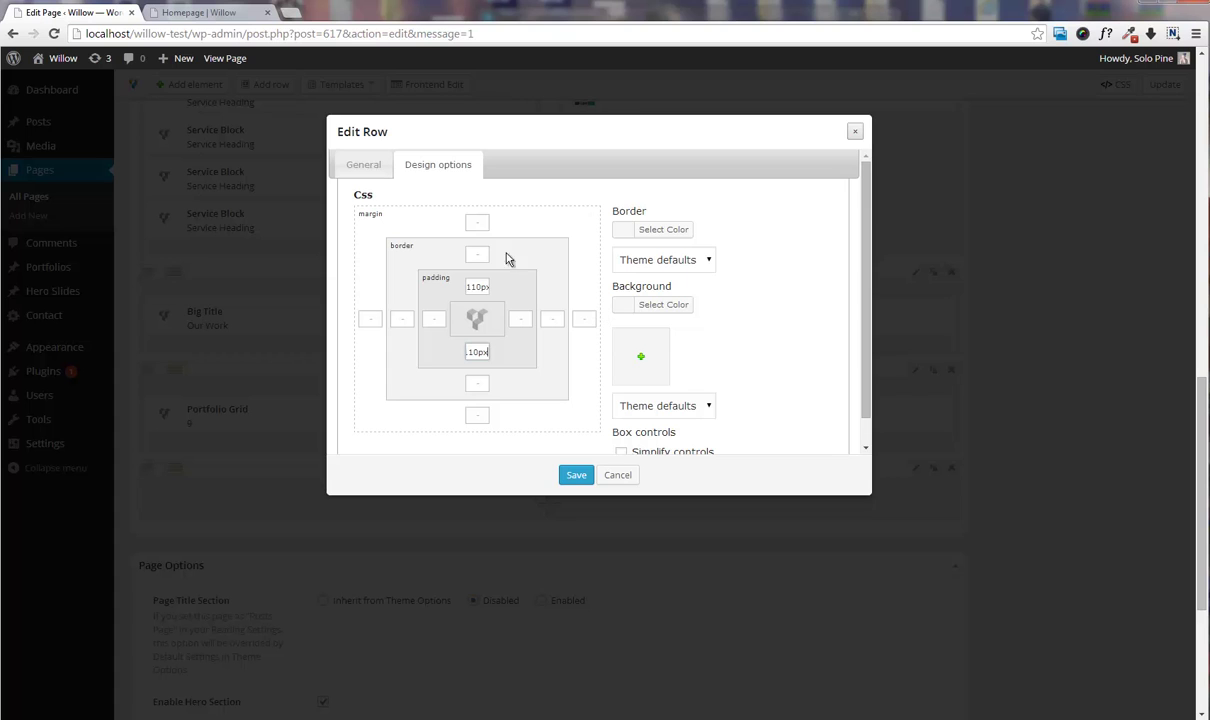
- Set the new row's background image to test4.jpg from the media library
{"action": "left_click", "coordinate": [366, 166]}
{"action": "scroll", "coordinate": [548, 289], "scroll_direction": "down", "scroll_amount": 3}
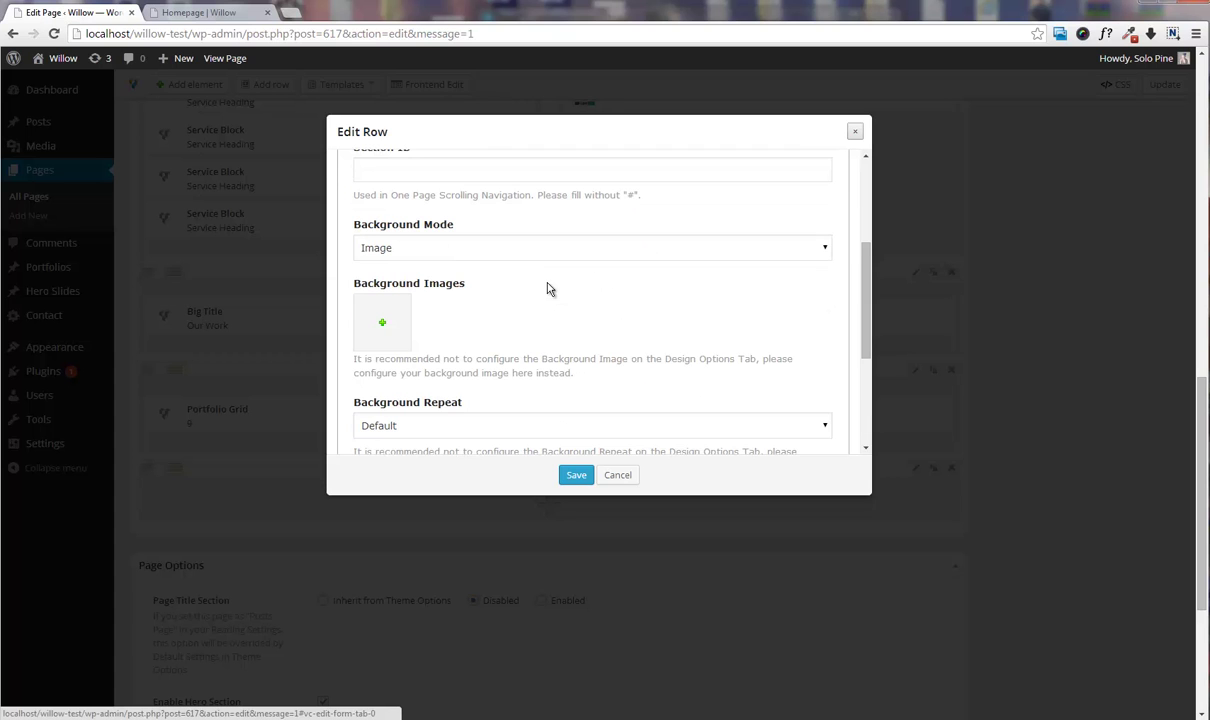
{"action": "left_click", "coordinate": [383, 322]}
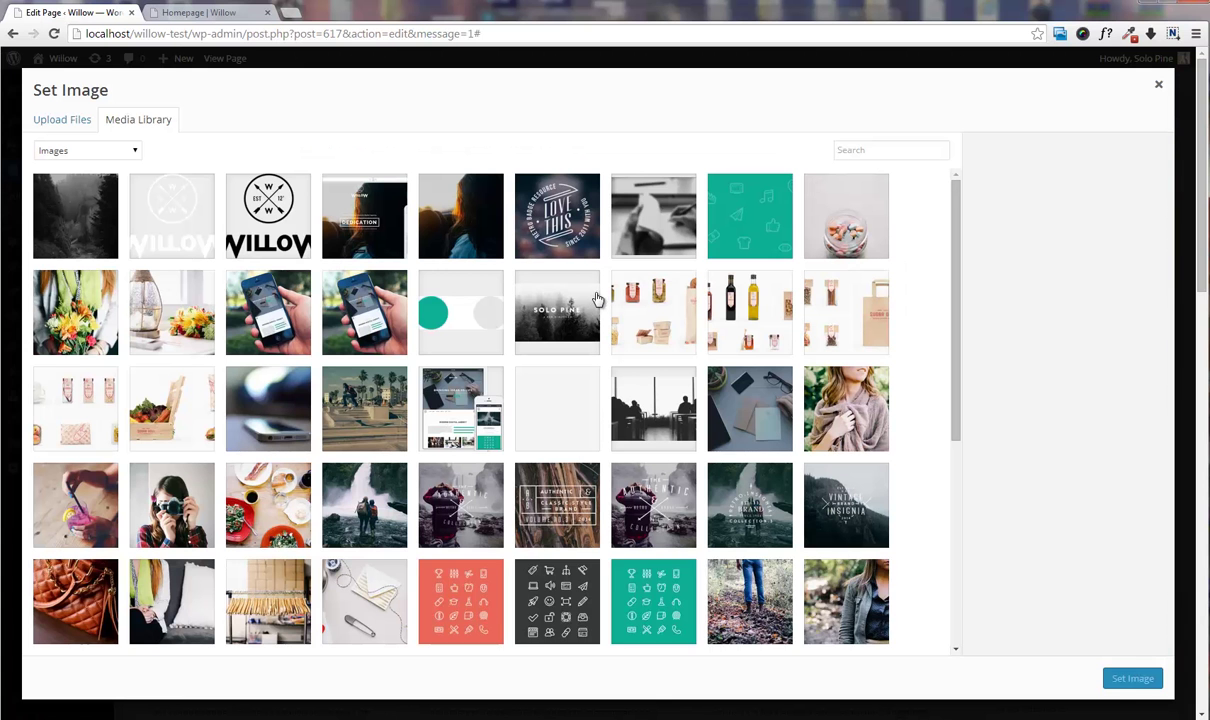
{"action": "scroll", "coordinate": [650, 305], "scroll_direction": "down", "scroll_amount": 3}
{"action": "scroll", "coordinate": [727, 317], "scroll_direction": "up", "scroll_amount": 1}
{"action": "left_click", "coordinate": [557, 241]}
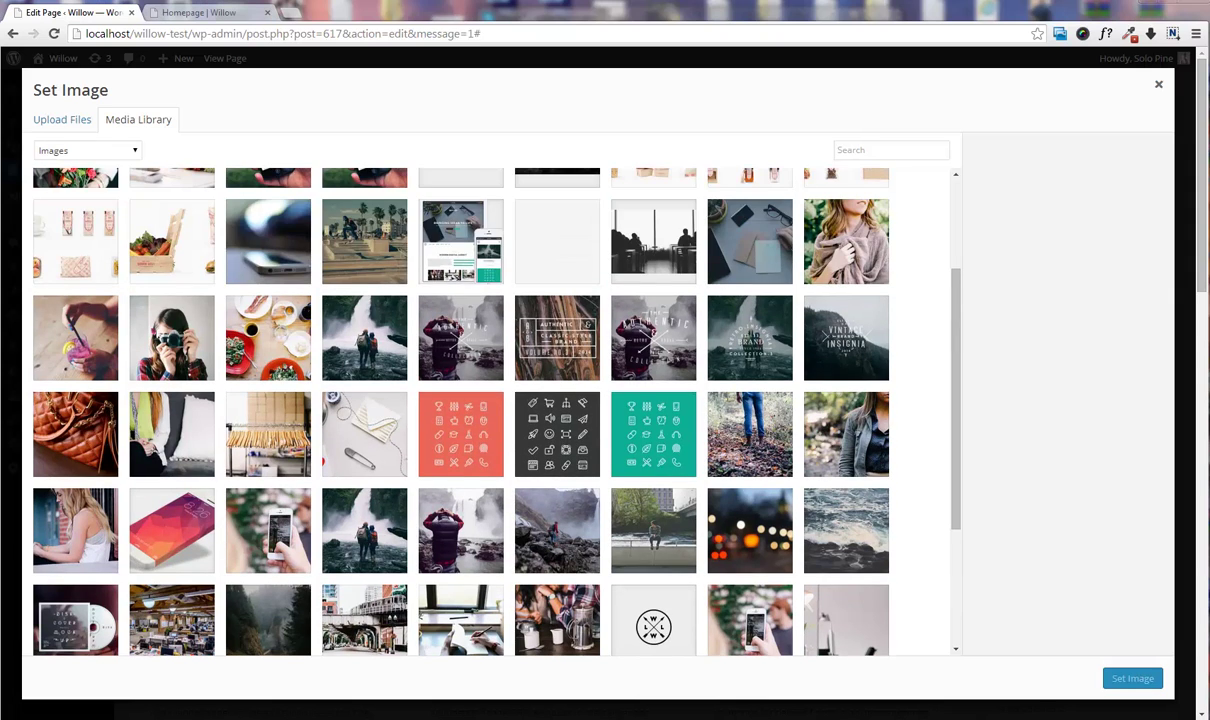
{"action": "scroll", "coordinate": [766, 288], "scroll_direction": "up", "scroll_amount": 2}
{"action": "left_click", "coordinate": [655, 236]}
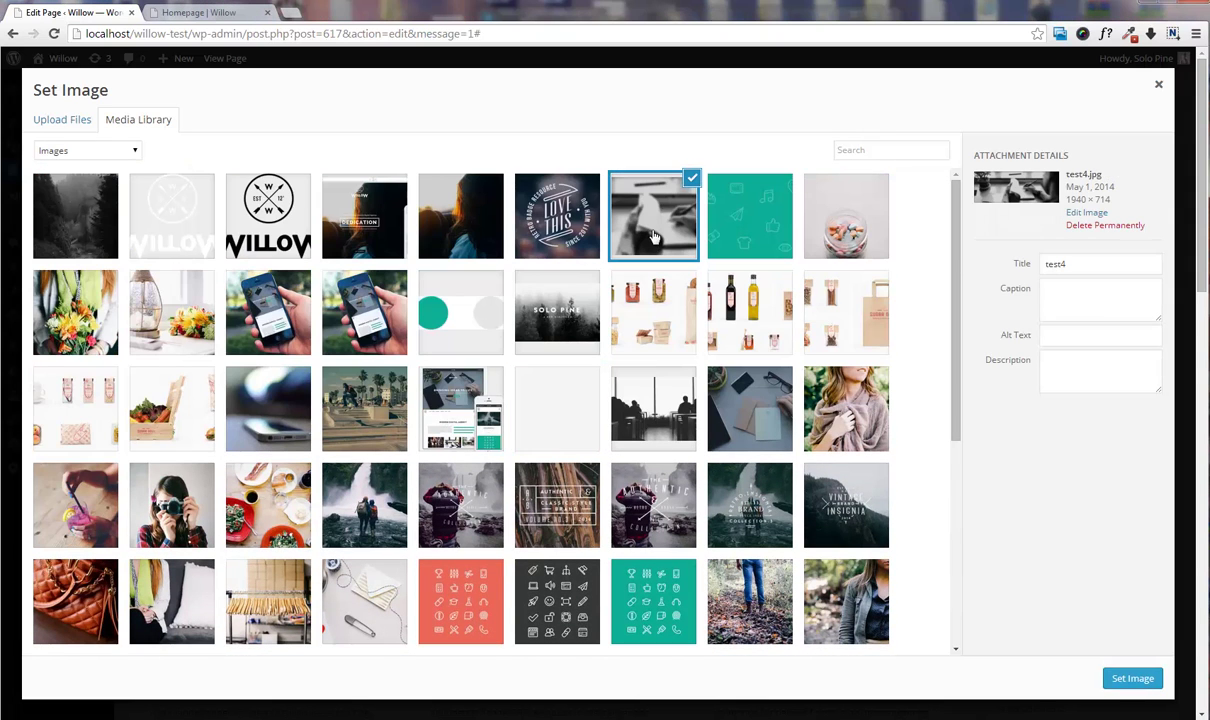
{"action": "left_click", "coordinate": [1133, 678]}
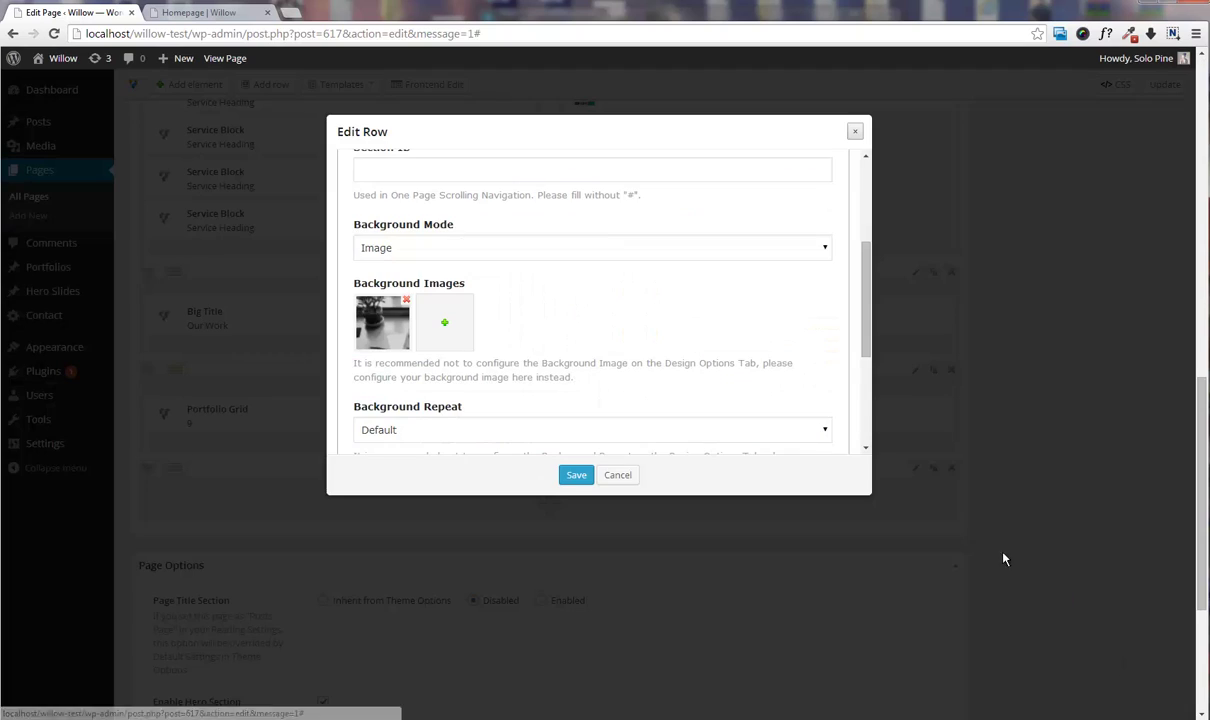
- Set the row's background repeat to Cover with parallax enabled and a black overlay, and save the row
{"action": "scroll", "coordinate": [560, 369], "scroll_direction": "down", "scroll_amount": 1}
{"action": "scroll", "coordinate": [513, 369], "scroll_direction": "down", "scroll_amount": 1}
{"action": "left_click", "coordinate": [470, 288]}
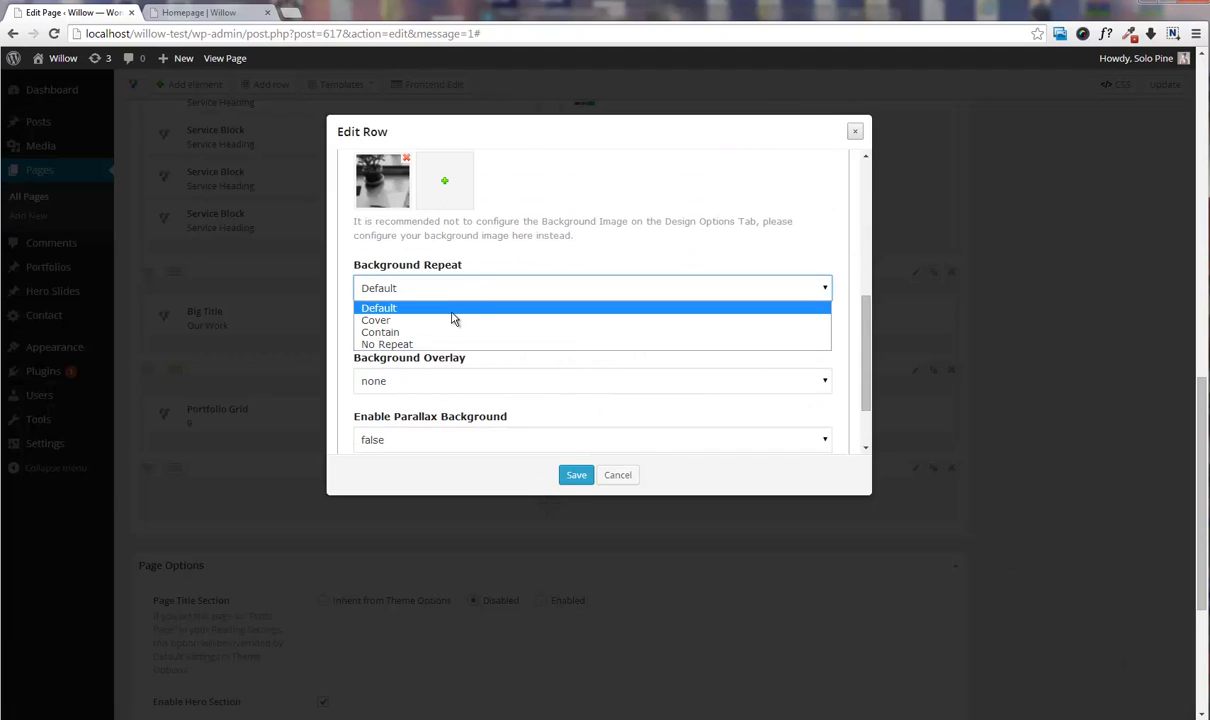
{"action": "left_click", "coordinate": [478, 321]}
{"action": "scroll", "coordinate": [480, 326], "scroll_direction": "down", "scroll_amount": 1}
{"action": "left_click", "coordinate": [475, 368]}
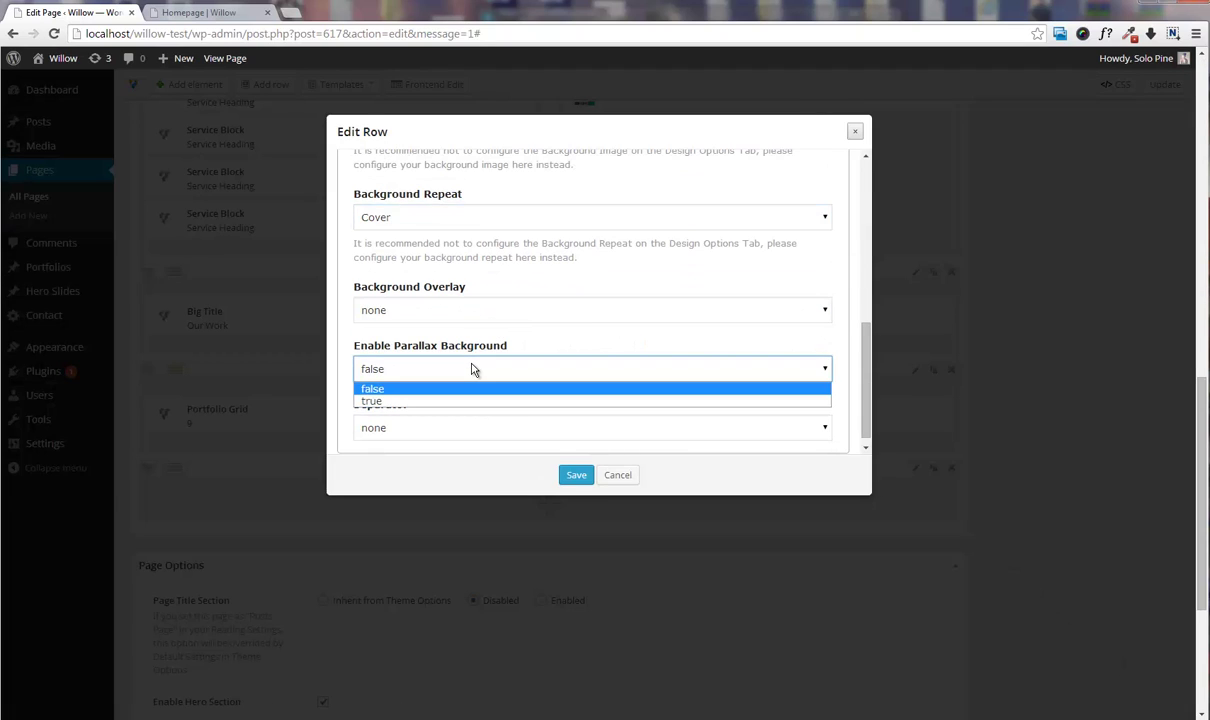
{"action": "left_click", "coordinate": [457, 401]}
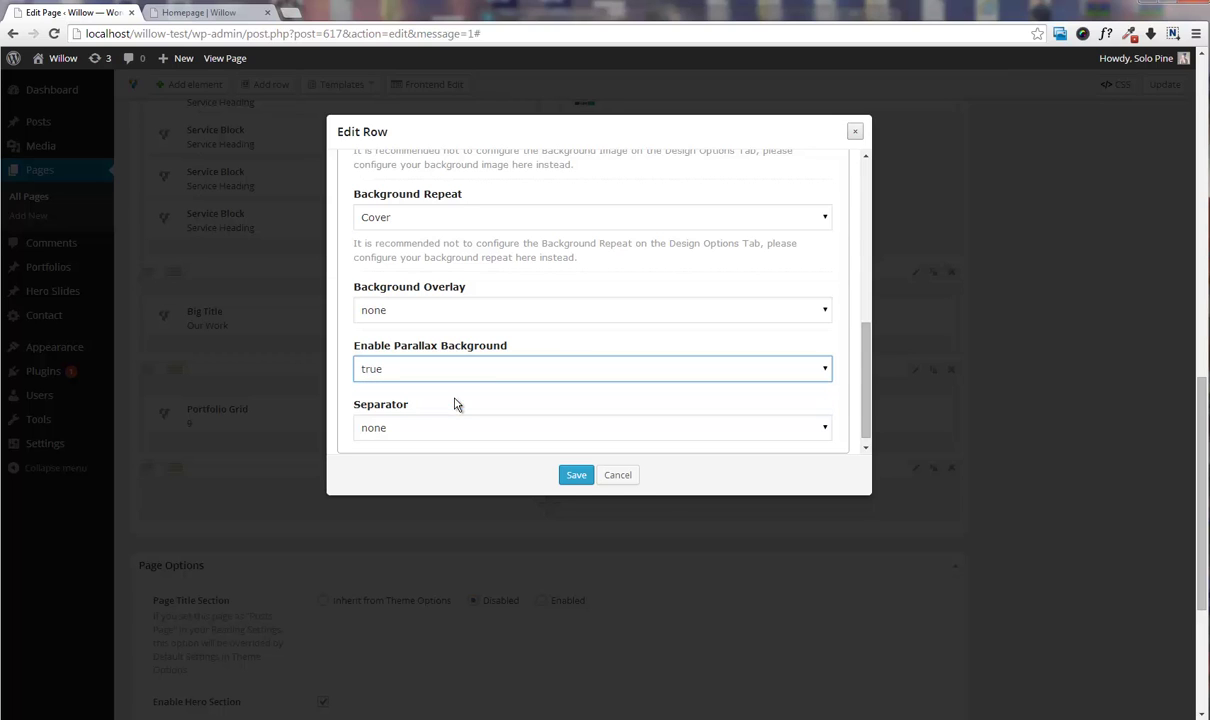
{"action": "left_click", "coordinate": [480, 314]}
{"action": "left_click", "coordinate": [463, 343]}
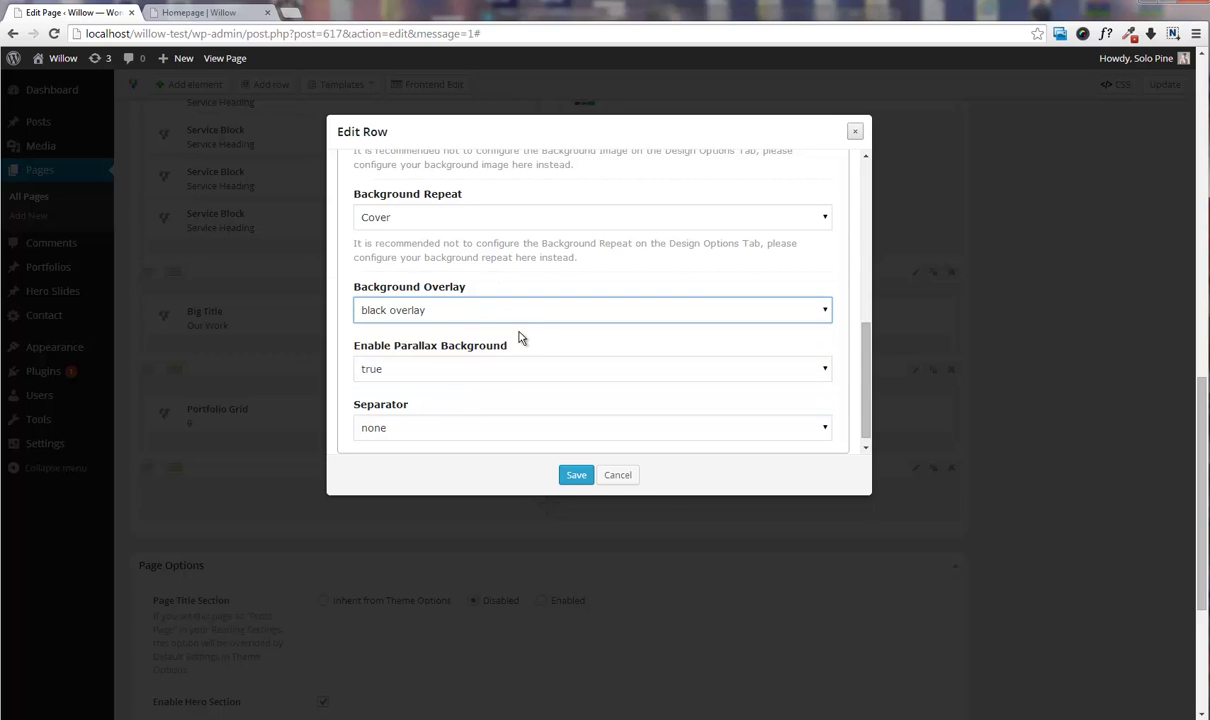
{"action": "scroll", "coordinate": [540, 343], "scroll_direction": "down", "scroll_amount": 1}
{"action": "left_click", "coordinate": [577, 474]}
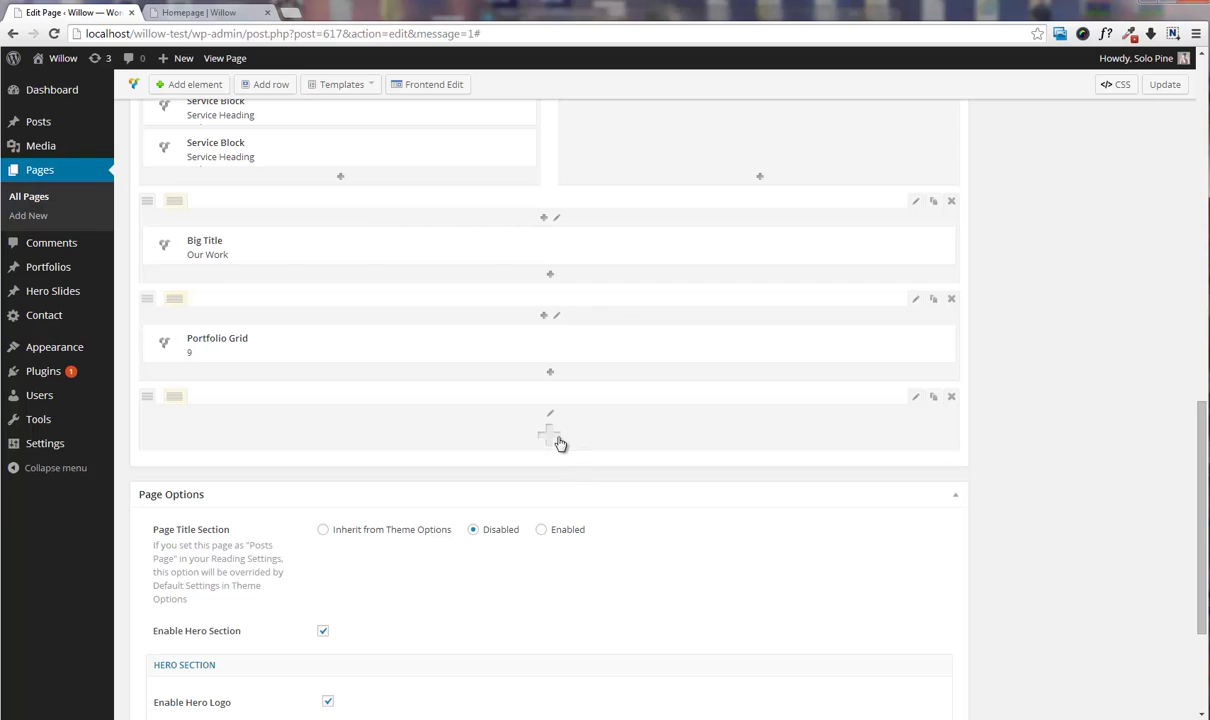
- Add a Quotes Carousel element to the new row and give it a third quote
{"action": "left_click", "coordinate": [545, 433]}
{"action": "scroll", "coordinate": [600, 332], "scroll_direction": "down", "scroll_amount": 3}
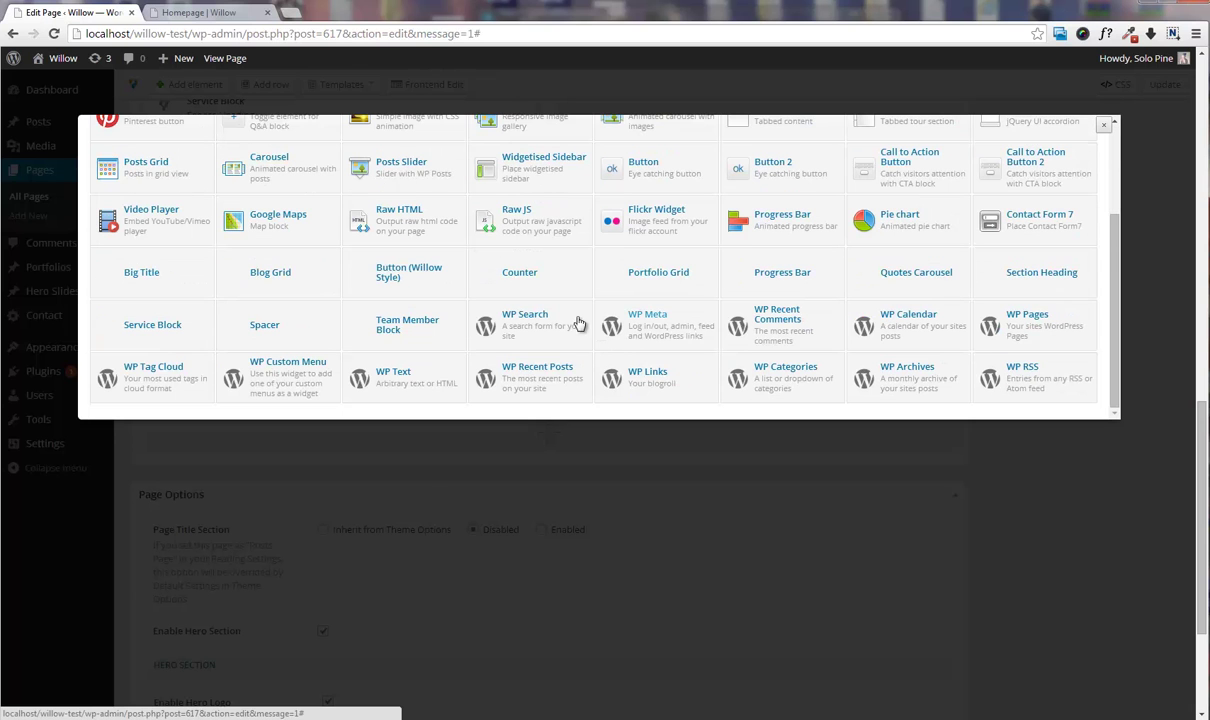
{"action": "left_click", "coordinate": [913, 274]}
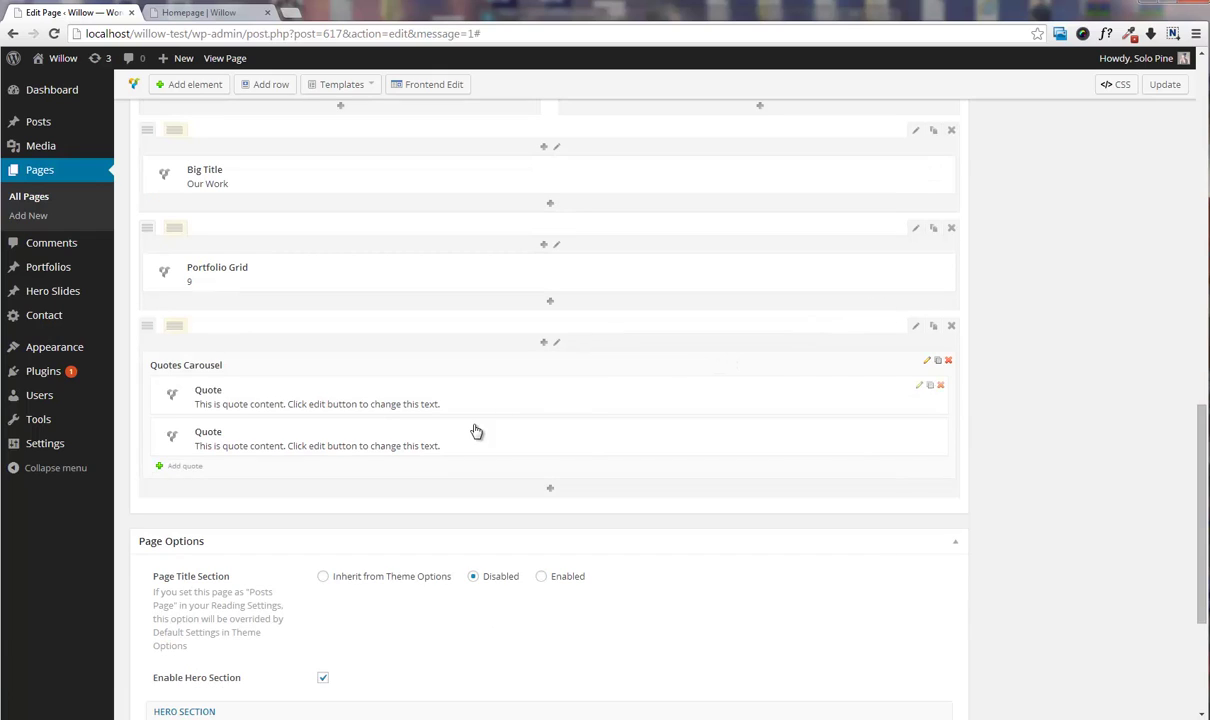
{"action": "left_click", "coordinate": [186, 467]}
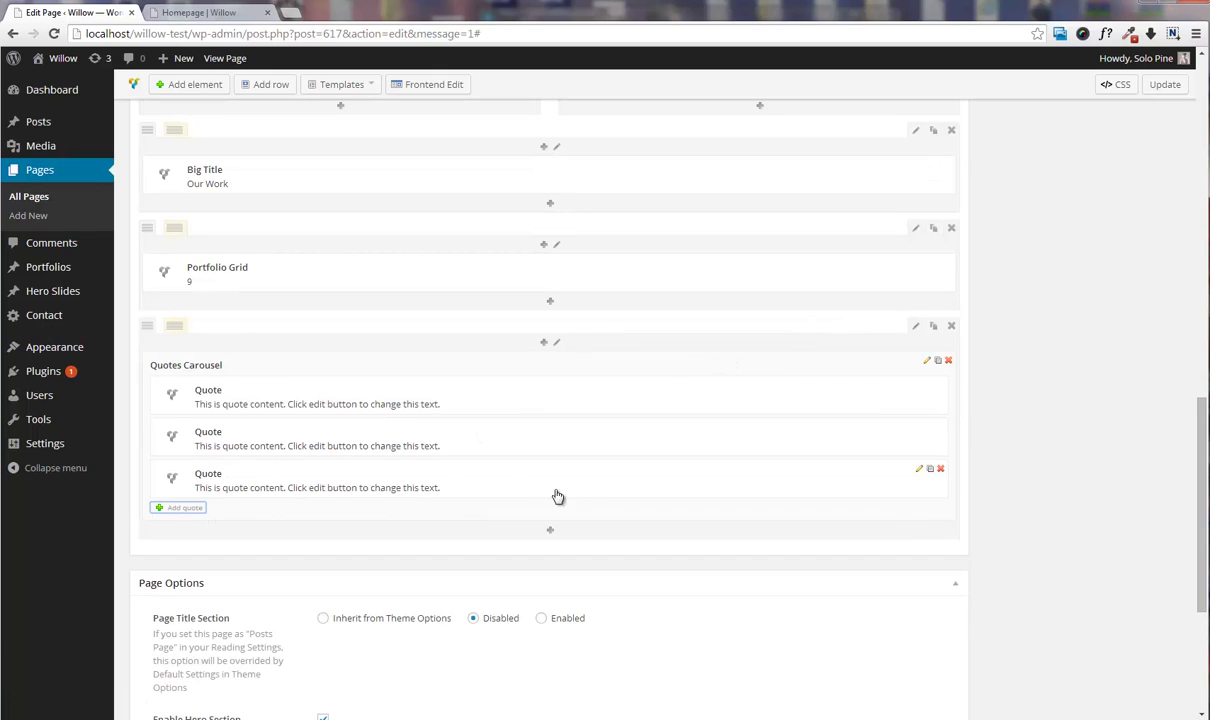
- Update the page and reload the homepage to check the layout down to the quotes carousel
{"action": "left_click", "coordinate": [1165, 86]}
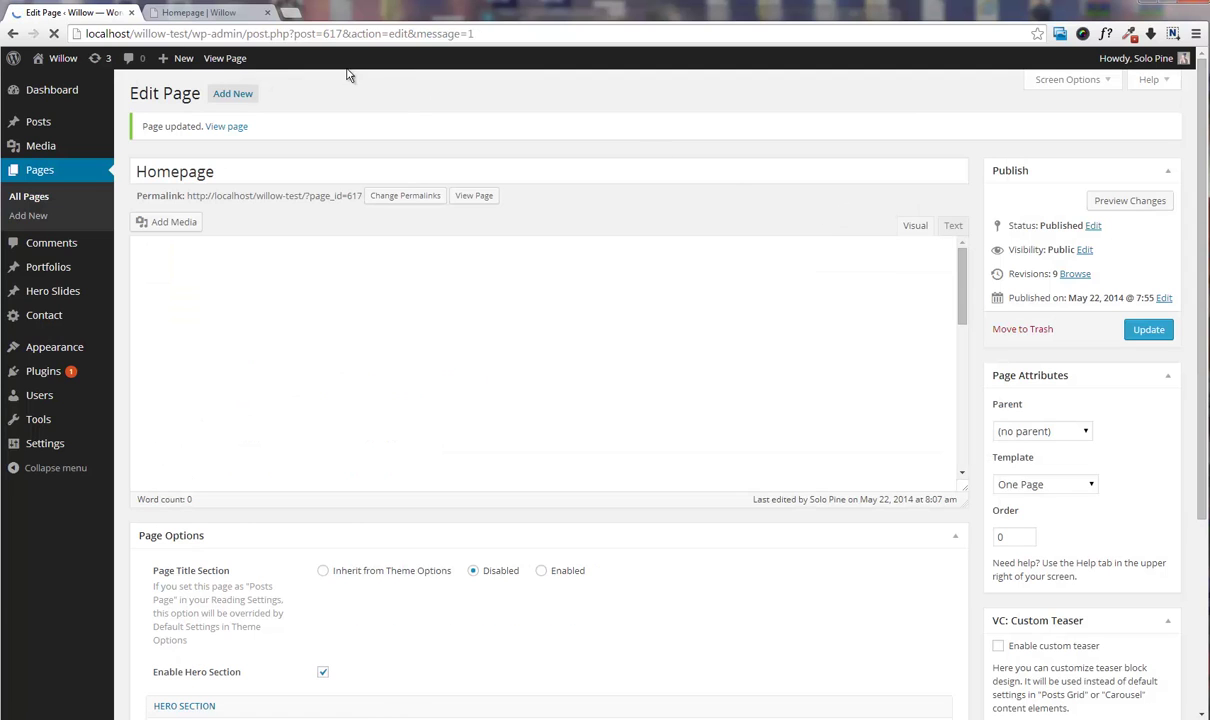
{"action": "left_click", "coordinate": [216, 13]}
{"action": "scroll", "coordinate": [527, 268], "scroll_direction": "up", "scroll_amount": 15}
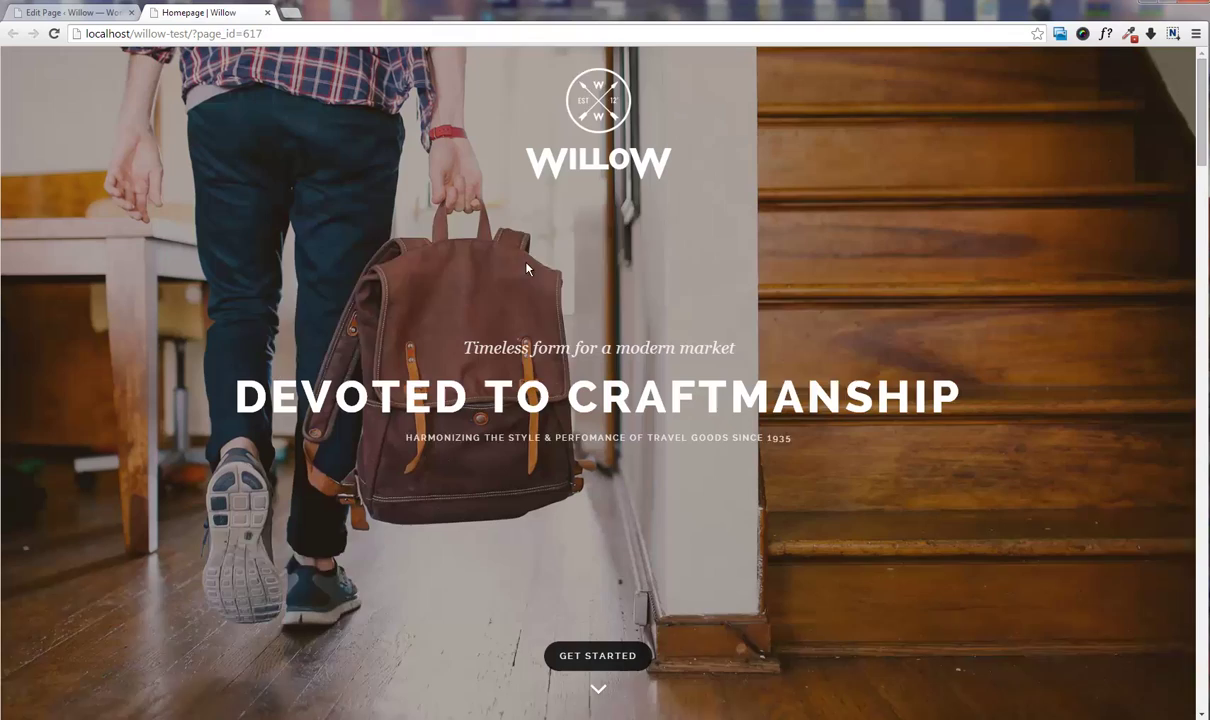
{"action": "key", "text": "F5"}
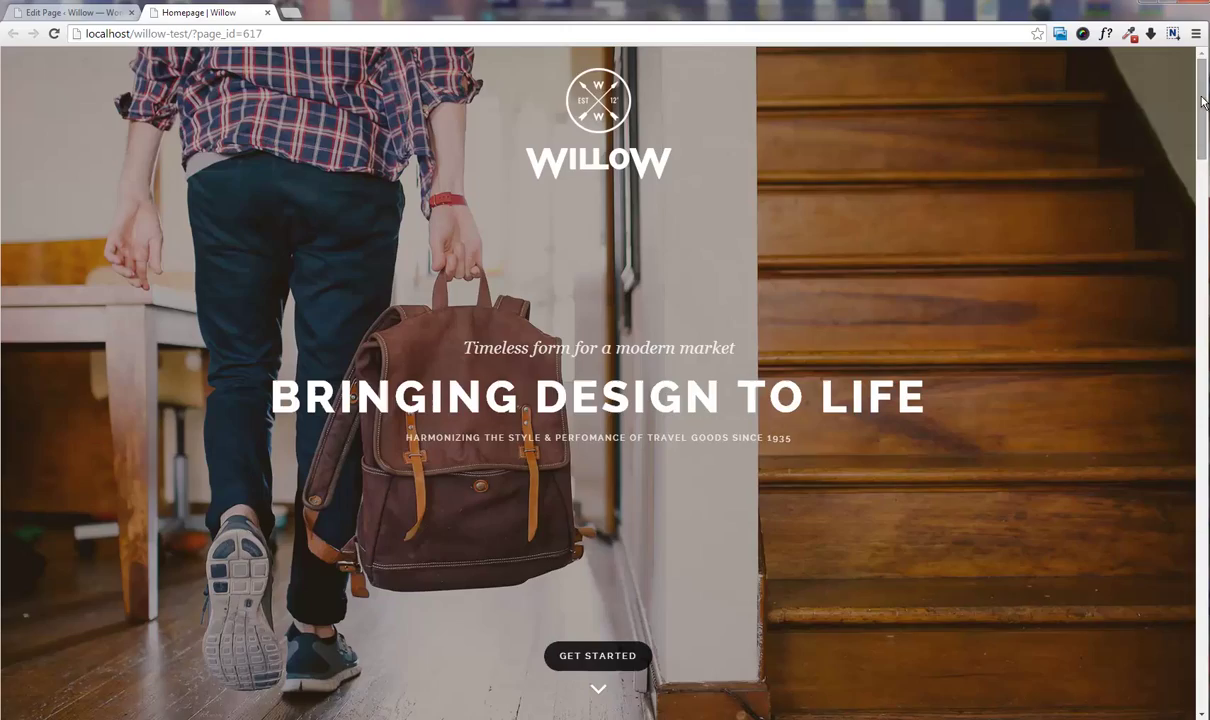
{"action": "left_click_drag", "start_coordinate": [1203, 100], "coordinate": [1199, 287]}
{"action": "scroll", "coordinate": [1134, 270], "scroll_direction": "down", "scroll_amount": 10}
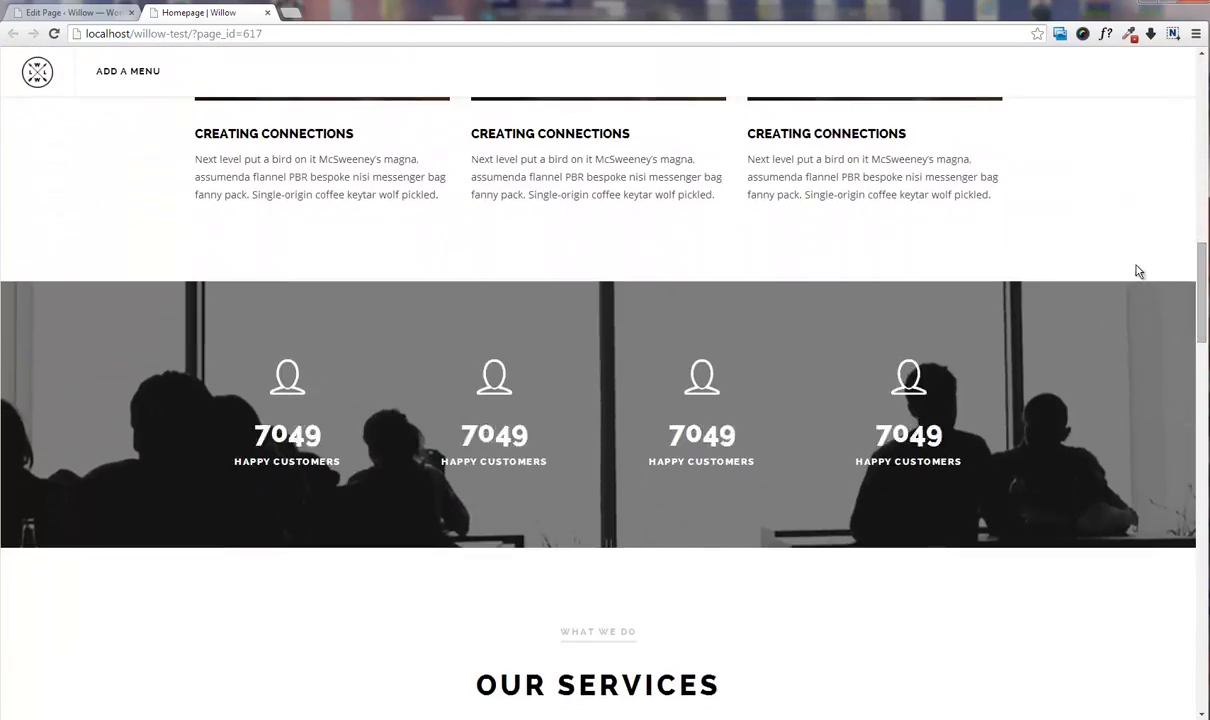
{"action": "scroll", "coordinate": [1137, 271], "scroll_direction": "down", "scroll_amount": 11}
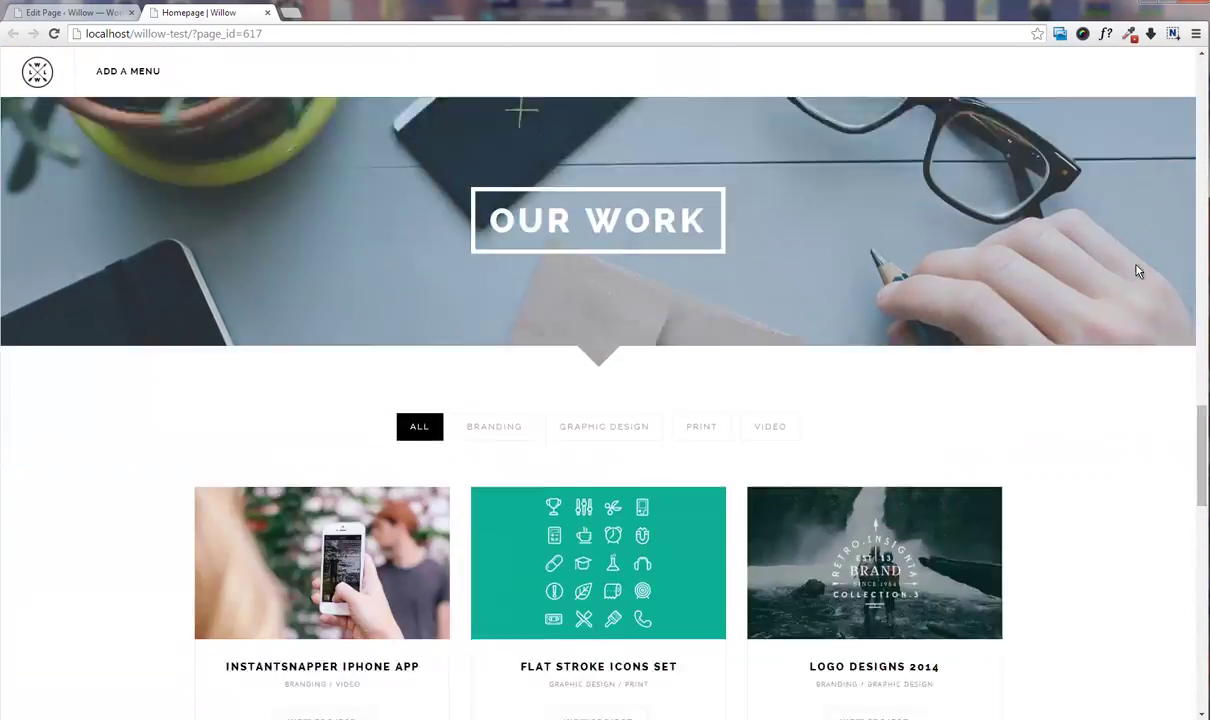
{"action": "scroll", "coordinate": [1137, 271], "scroll_direction": "down", "scroll_amount": 2}
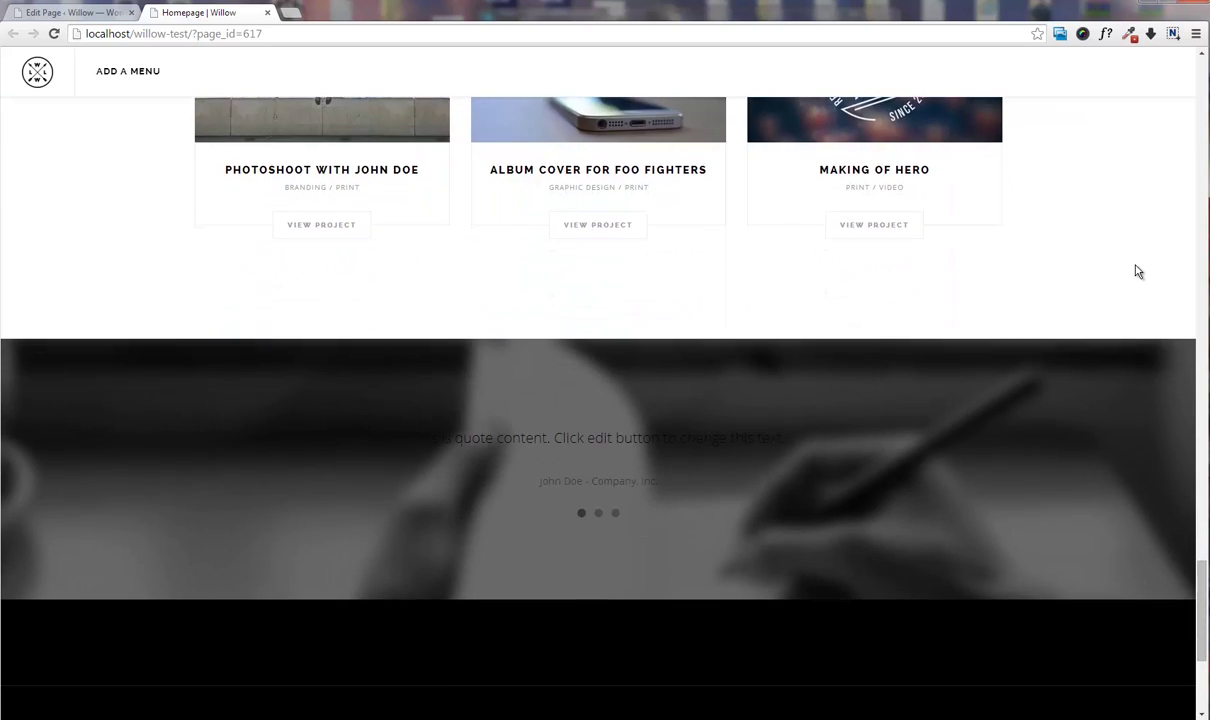
- Set the font color of the Quotes Carousel row to white and save the row
{"action": "left_click", "coordinate": [75, 12]}
{"action": "scroll", "coordinate": [643, 394], "scroll_direction": "down", "scroll_amount": 5}
{"action": "scroll", "coordinate": [640, 395], "scroll_direction": "down", "scroll_amount": 5}
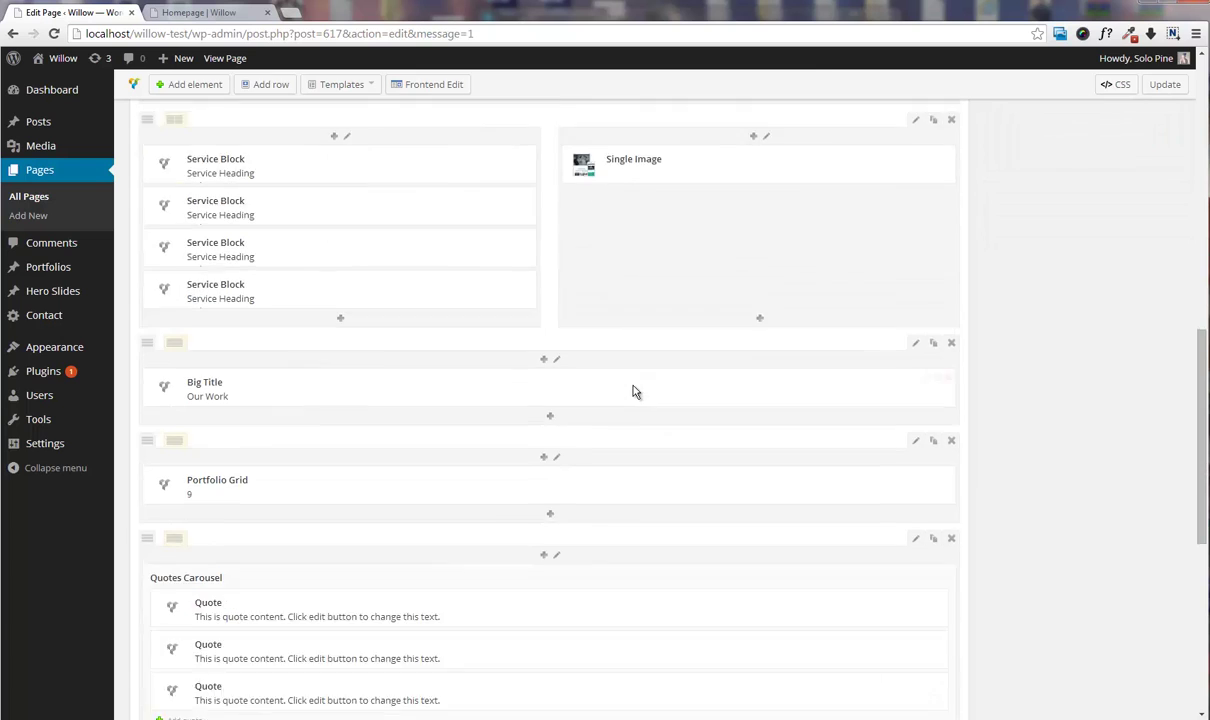
{"action": "left_click", "coordinate": [916, 326]}
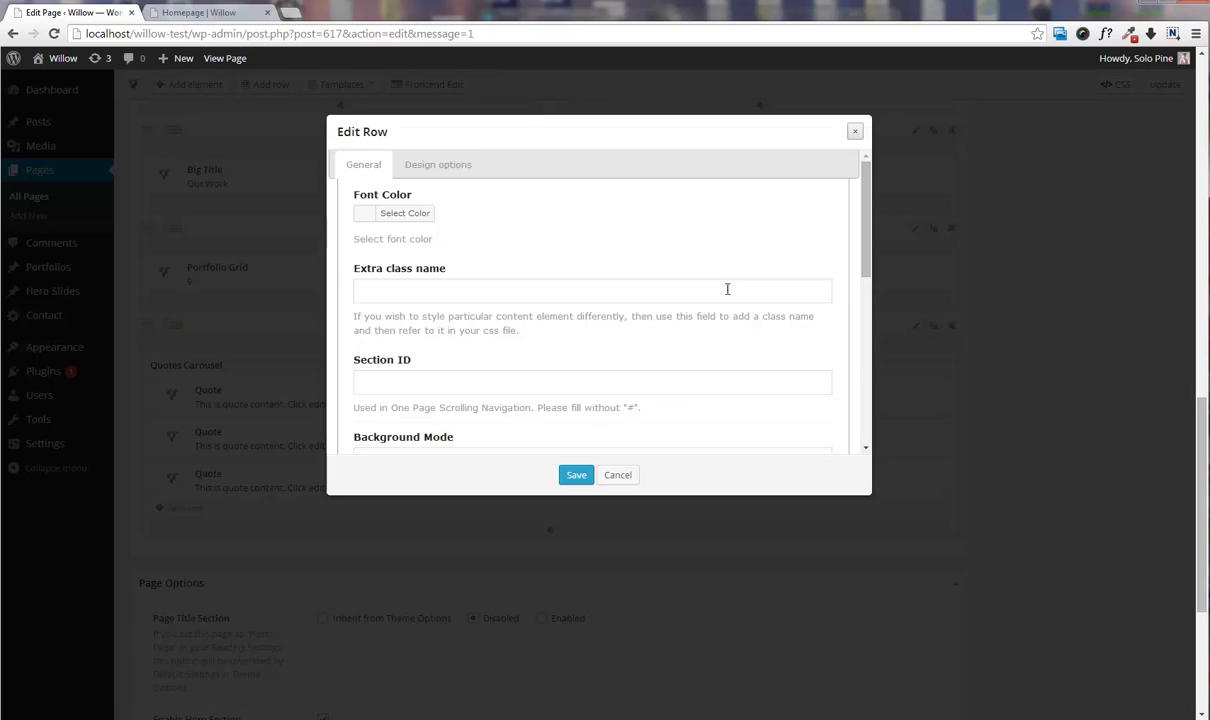
{"action": "left_click", "coordinate": [405, 213]}
{"action": "left_click", "coordinate": [464, 378]}
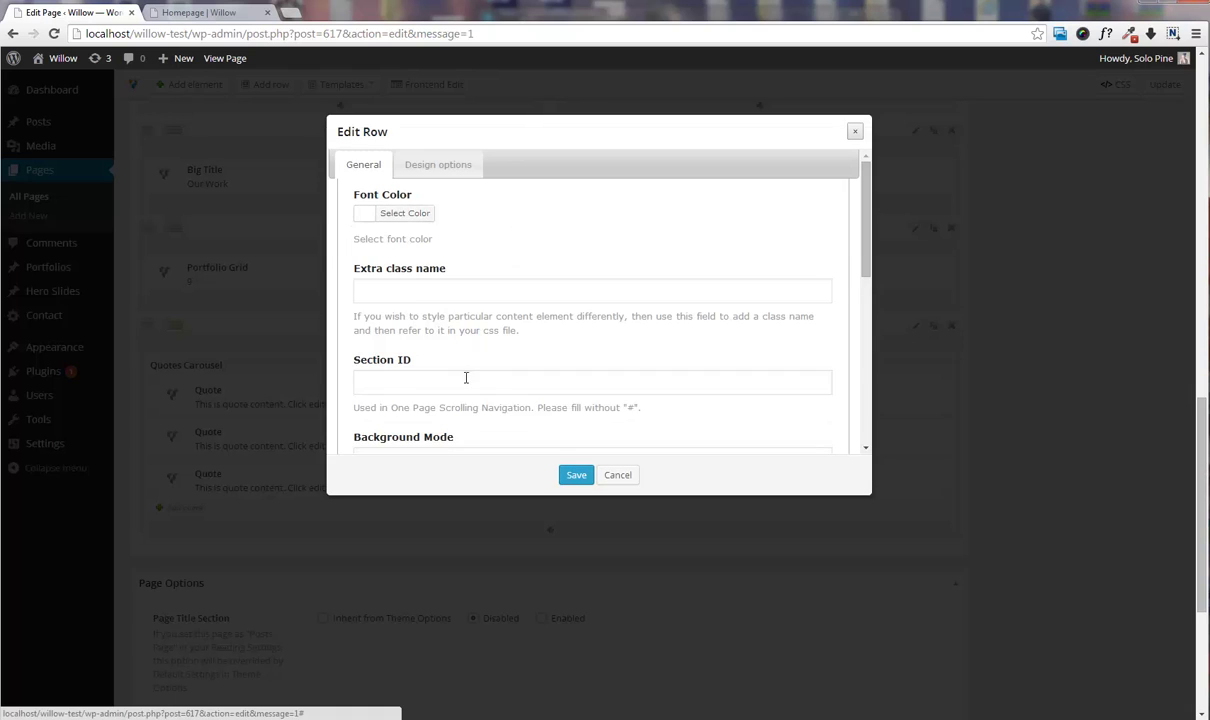
{"action": "left_click", "coordinate": [576, 475]}
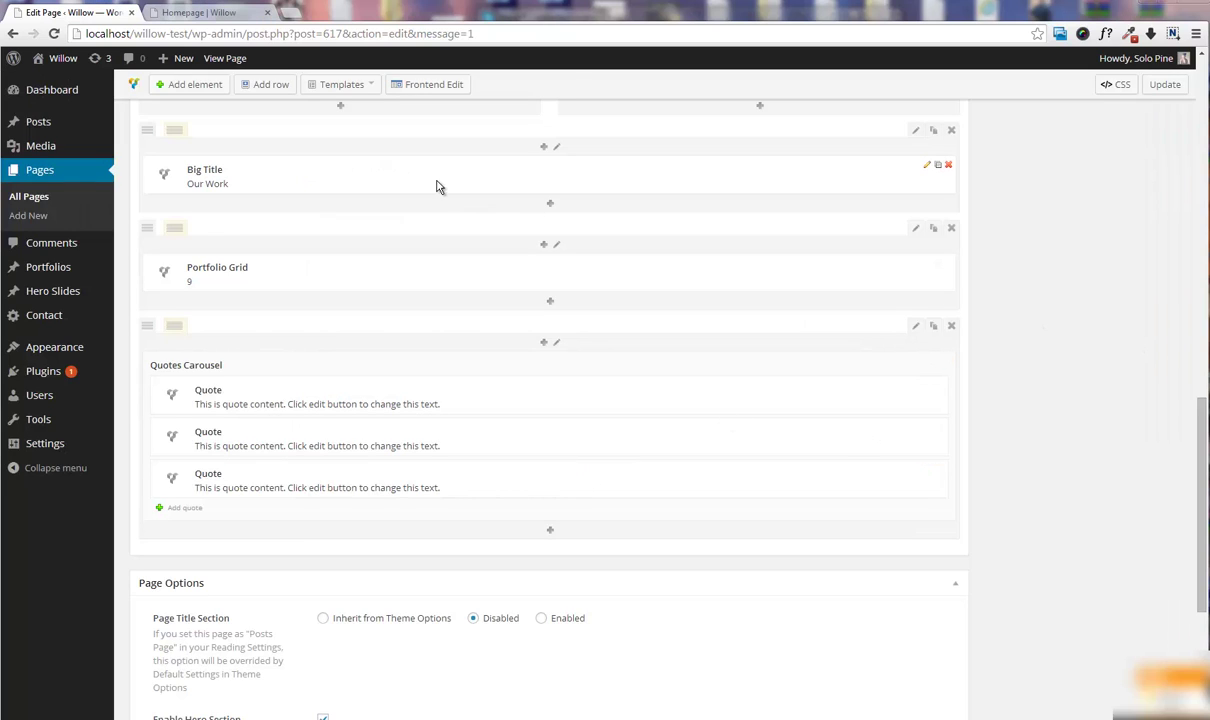
- Add a row below the Quotes Carousel row and insert a Section Heading element in it
{"action": "left_click", "coordinate": [270, 86]}
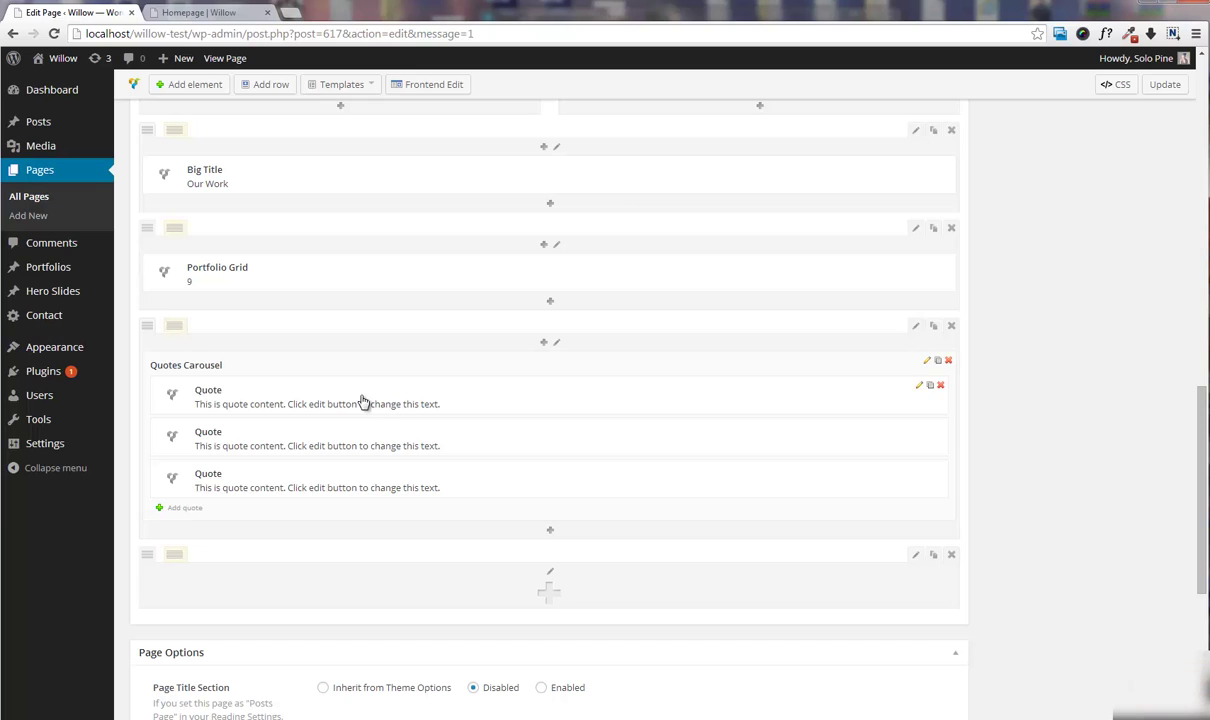
{"action": "left_click", "coordinate": [548, 594]}
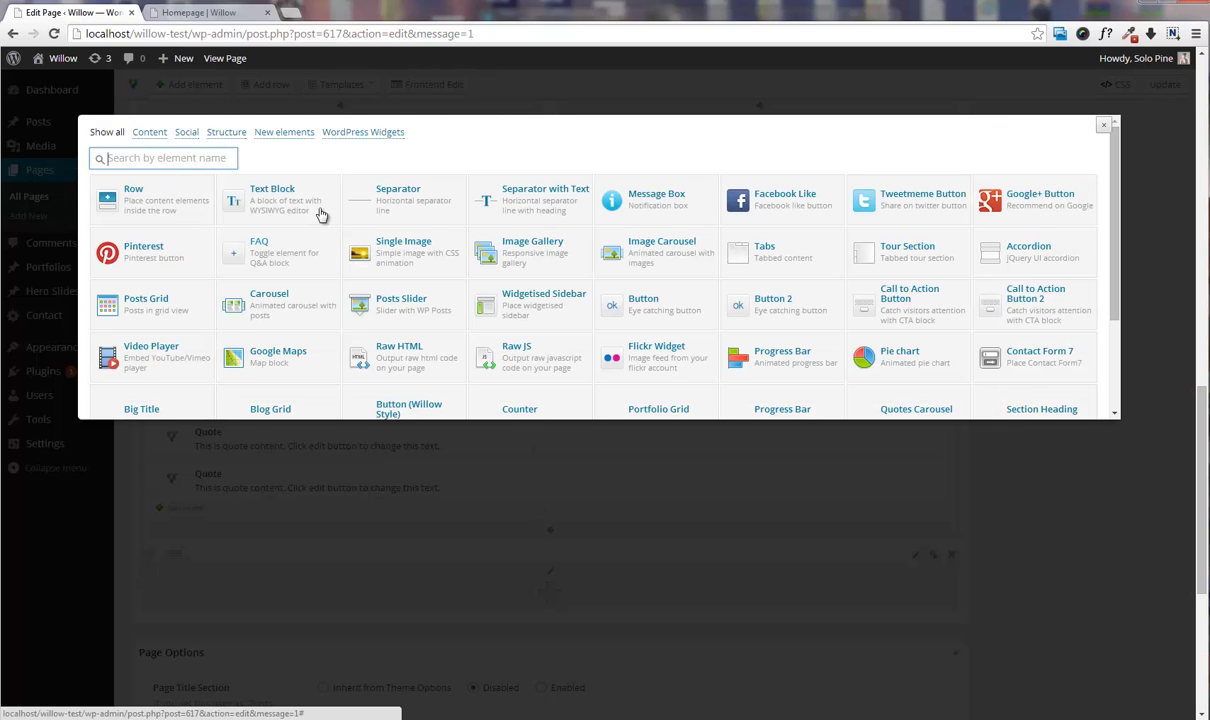
{"action": "scroll", "coordinate": [838, 336], "scroll_direction": "down", "scroll_amount": 1}
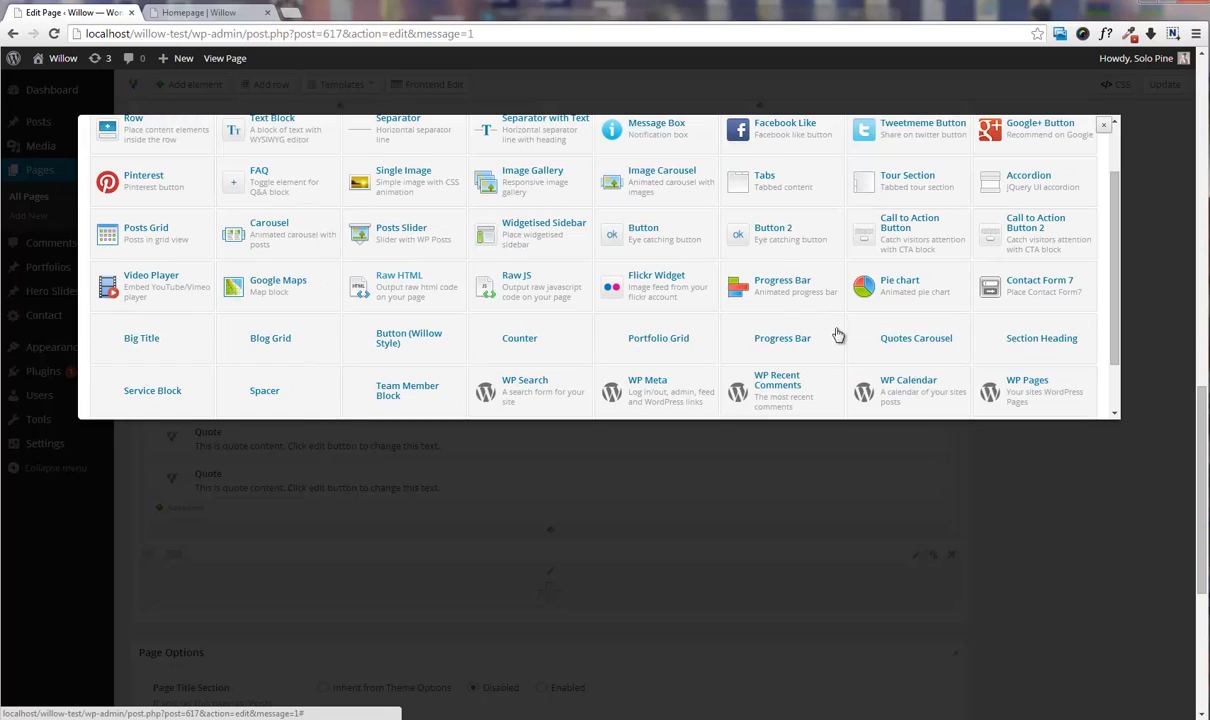
{"action": "left_click", "coordinate": [1040, 339]}
{"action": "left_click", "coordinate": [464, 187]}
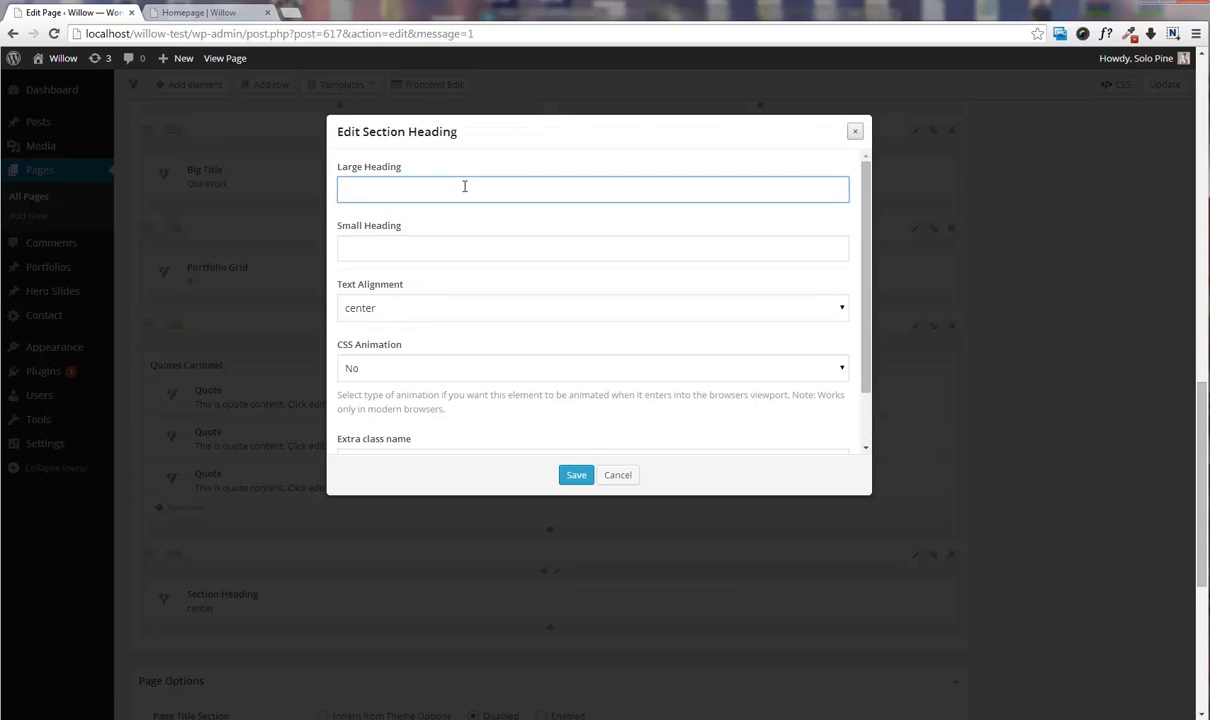
- Set the section heading's large heading to "Meet The Team" and small heading to "Meet the talents", and save it
{"action": "type", "text": "Meet The Team"}
{"action": "key", "text": "Tab"}
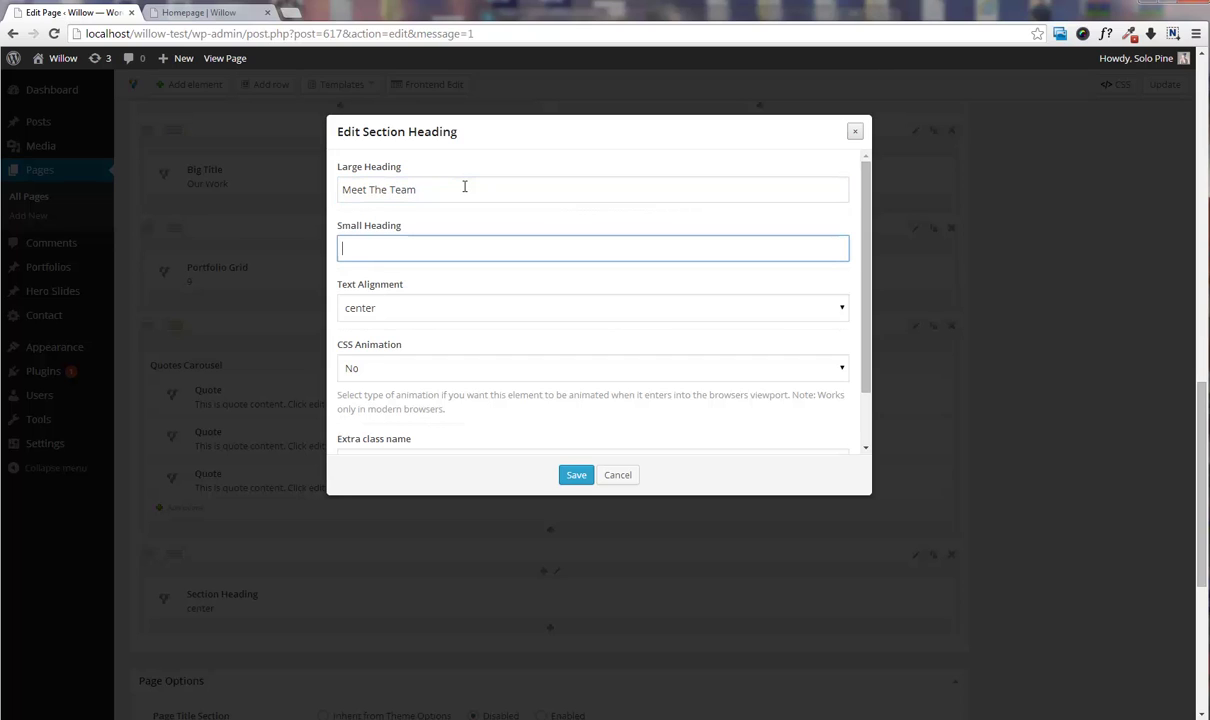
{"action": "type", "text": "Meet the talens"}
{"action": "left_click", "coordinate": [576, 475]}
- Set the top padding of the "Meet The Team" heading row to 110px in its design options and save
{"action": "left_click", "coordinate": [915, 556]}
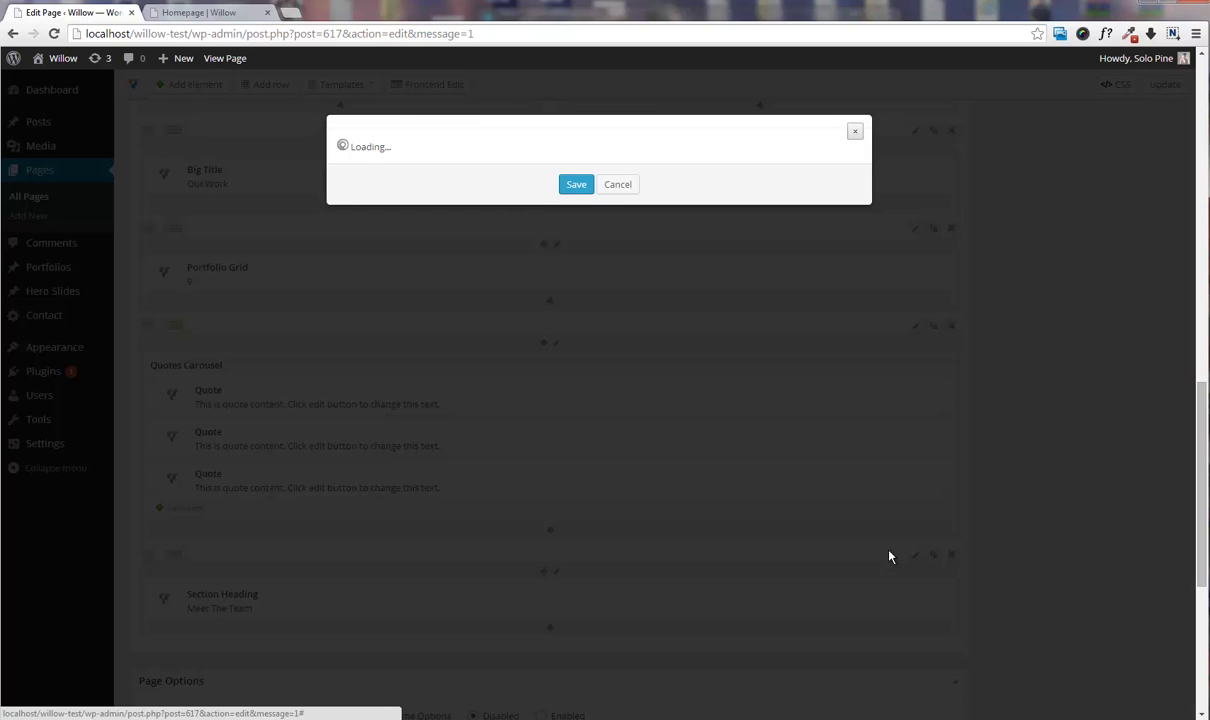
{"action": "left_click", "coordinate": [442, 166]}
{"action": "left_click", "coordinate": [483, 283]}
{"action": "type", "text": "11"}
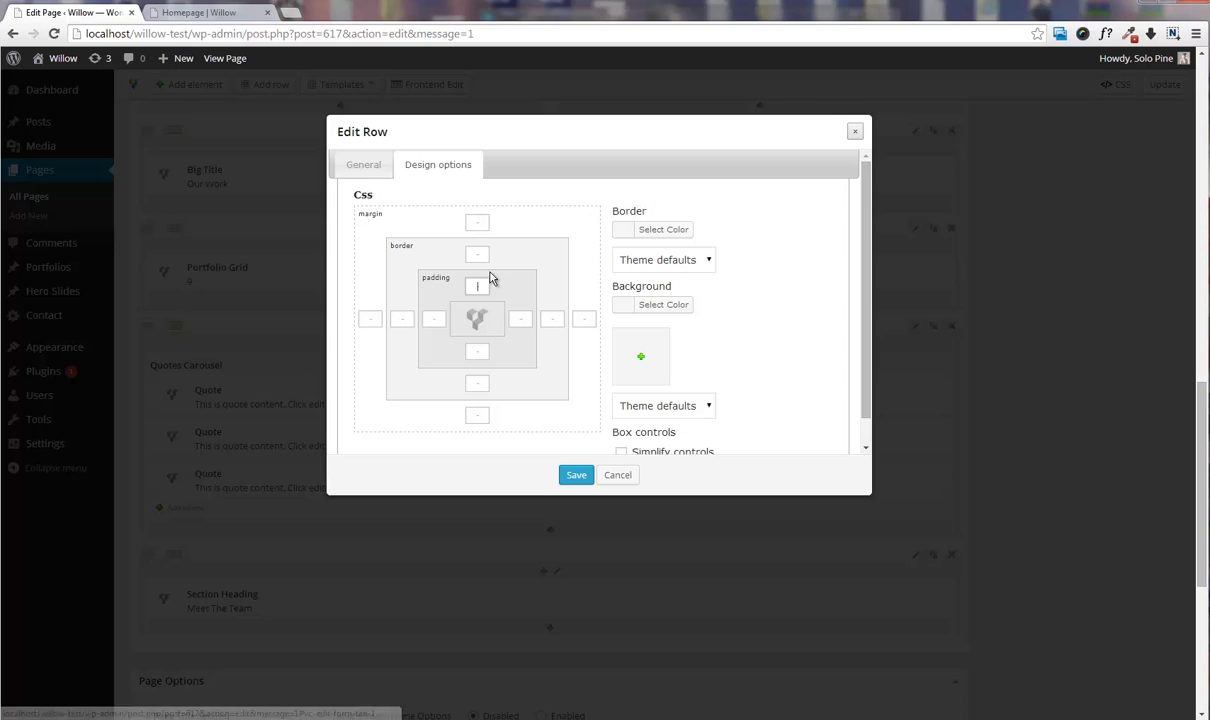
{"action": "type", "text": "0px"}
{"action": "left_click", "coordinate": [477, 352]}
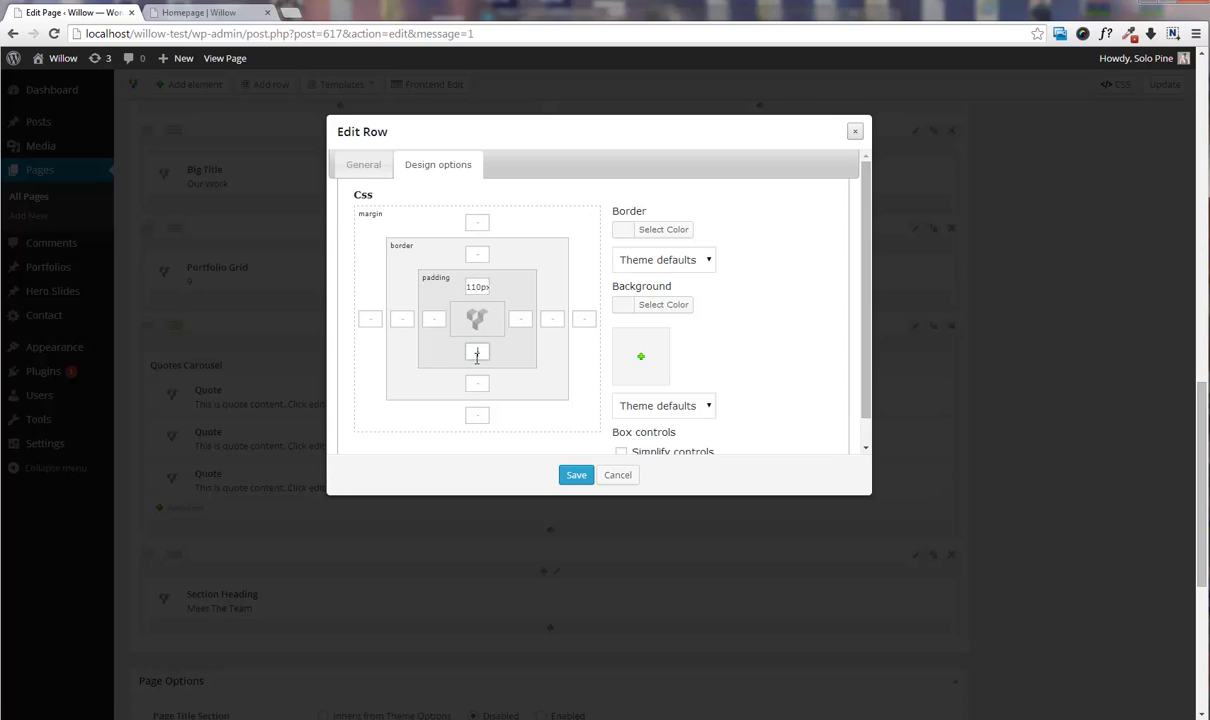
{"action": "left_click", "coordinate": [577, 476]}
- Add a row below the "Meet The Team" heading and split it into four equal columns
{"action": "scroll", "coordinate": [548, 455], "scroll_direction": "down", "scroll_amount": 3}
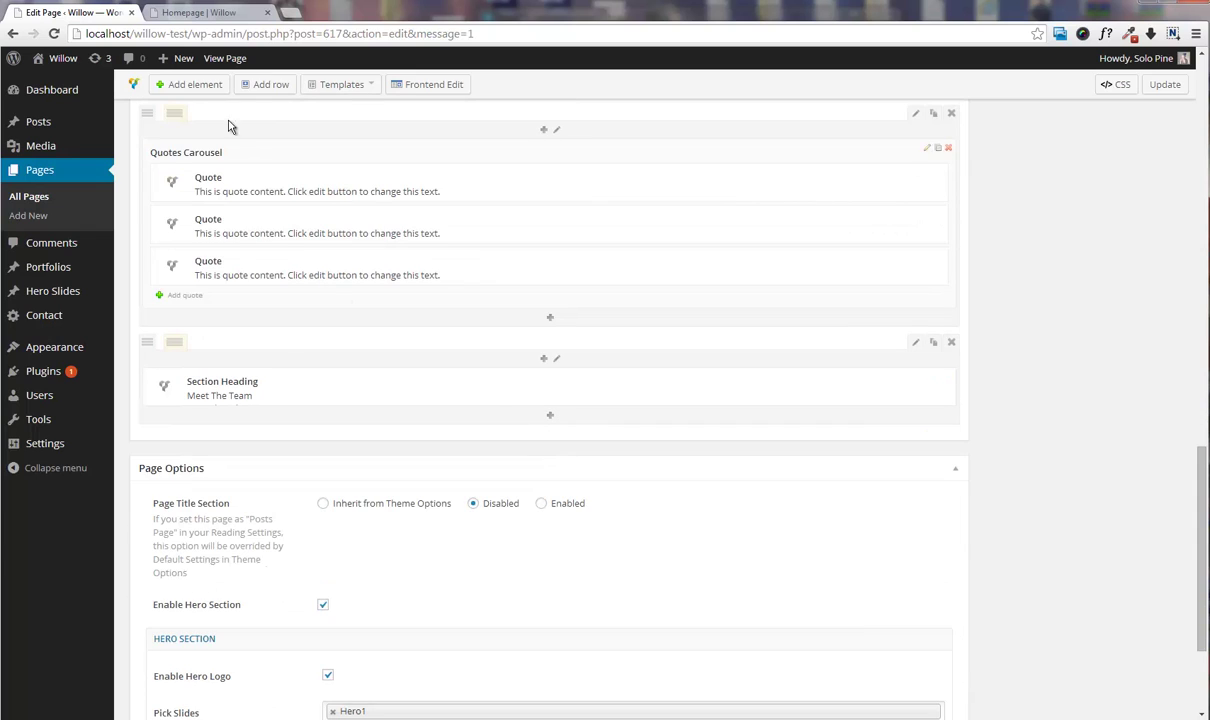
{"action": "left_click", "coordinate": [268, 85]}
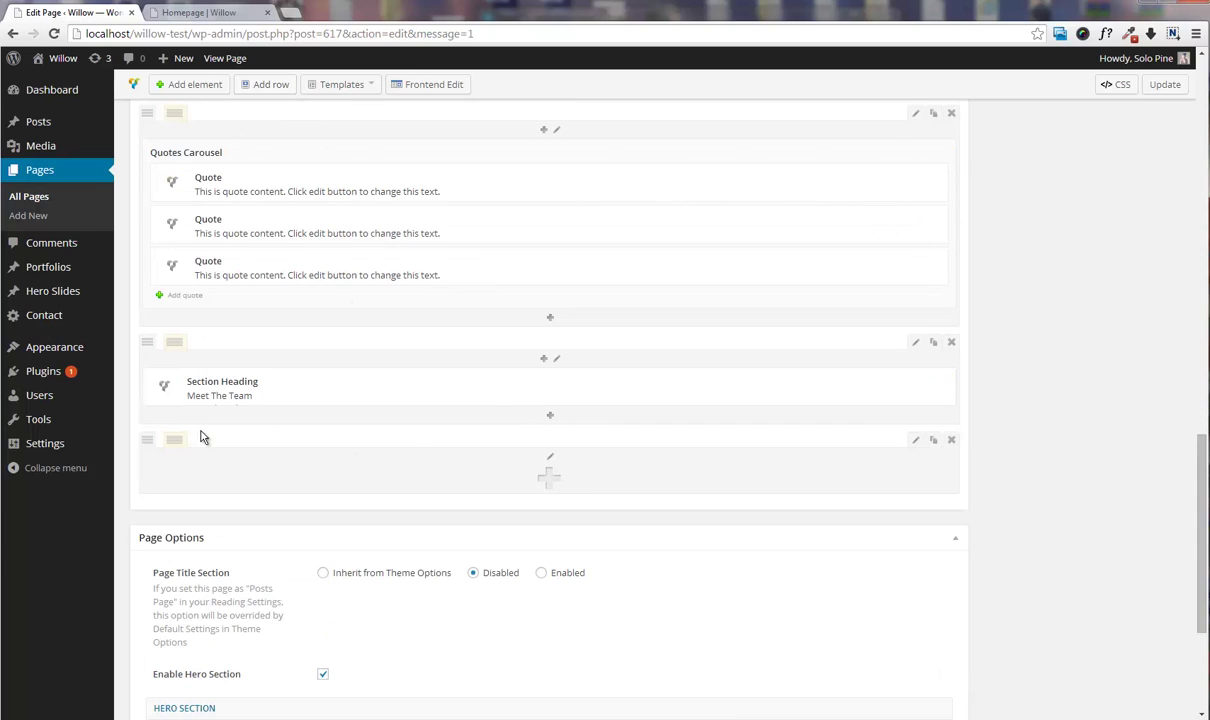
{"action": "mouse_move", "coordinate": [182, 440]}
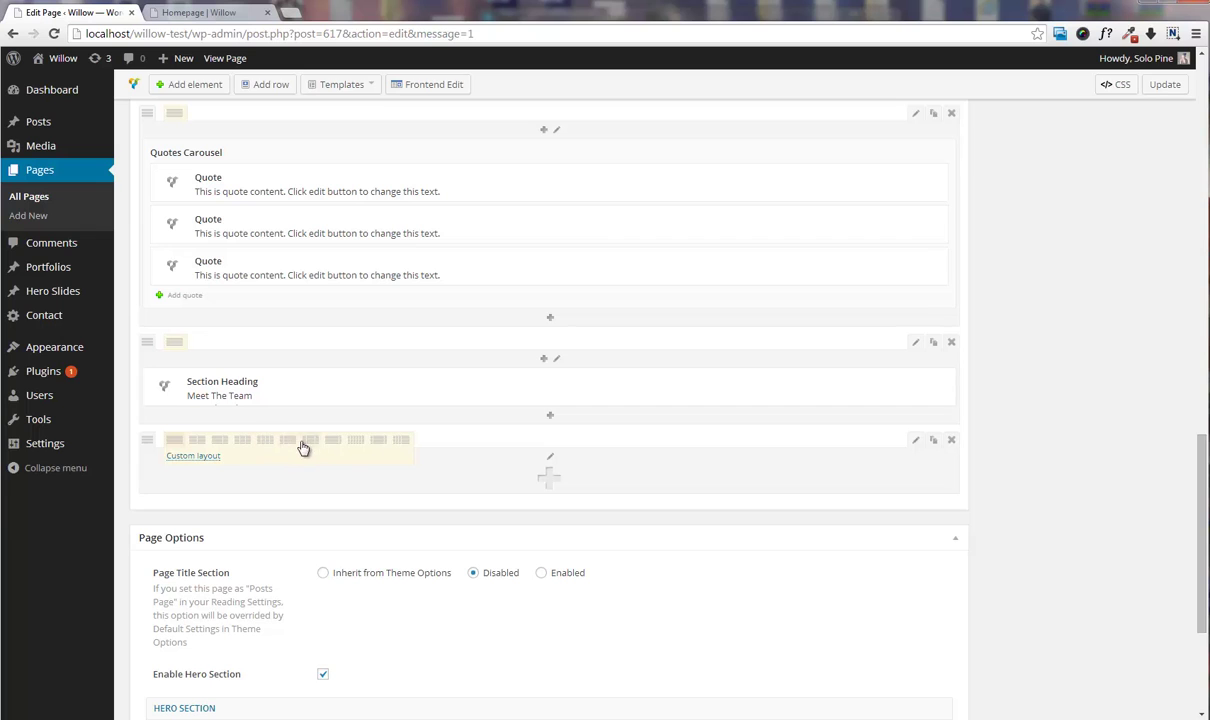
{"action": "left_click", "coordinate": [265, 441]}
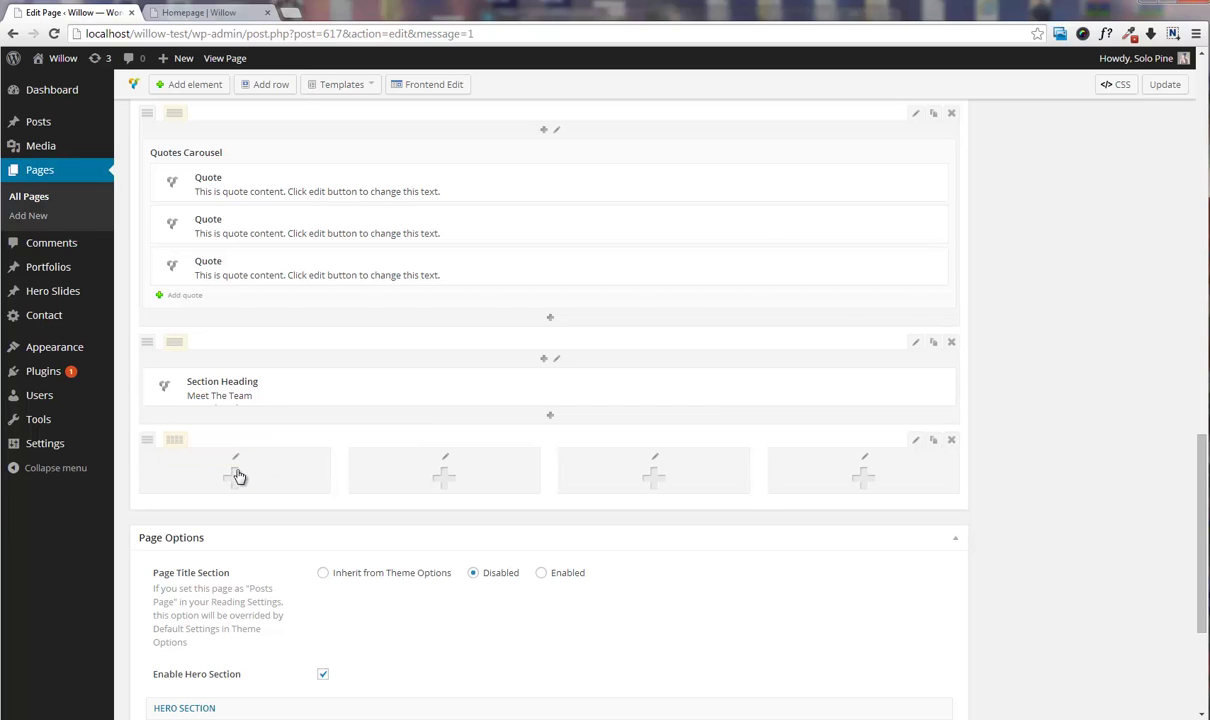
- Add a Team Member Block to the first column and set its photo to the smiling long-haired woman's portrait from the media library
{"action": "left_click", "coordinate": [238, 477]}
{"action": "scroll", "coordinate": [430, 302], "scroll_direction": "down", "scroll_amount": 3}
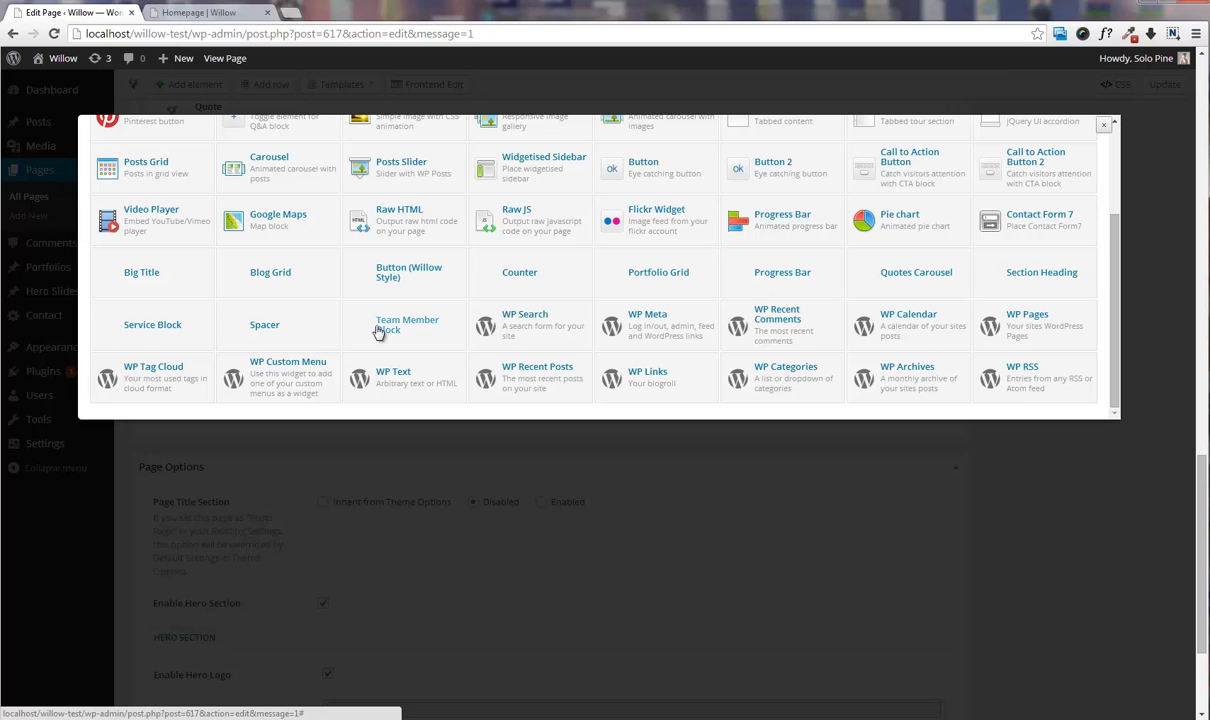
{"action": "left_click", "coordinate": [400, 325]}
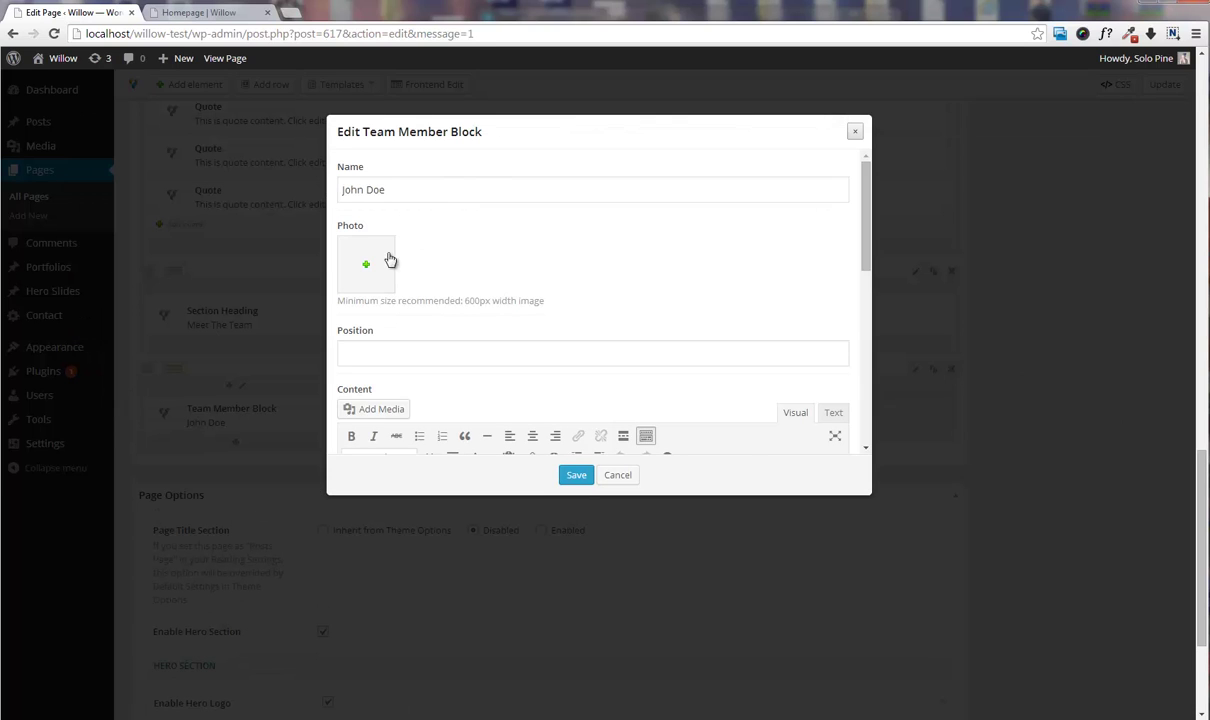
{"action": "left_click", "coordinate": [368, 262]}
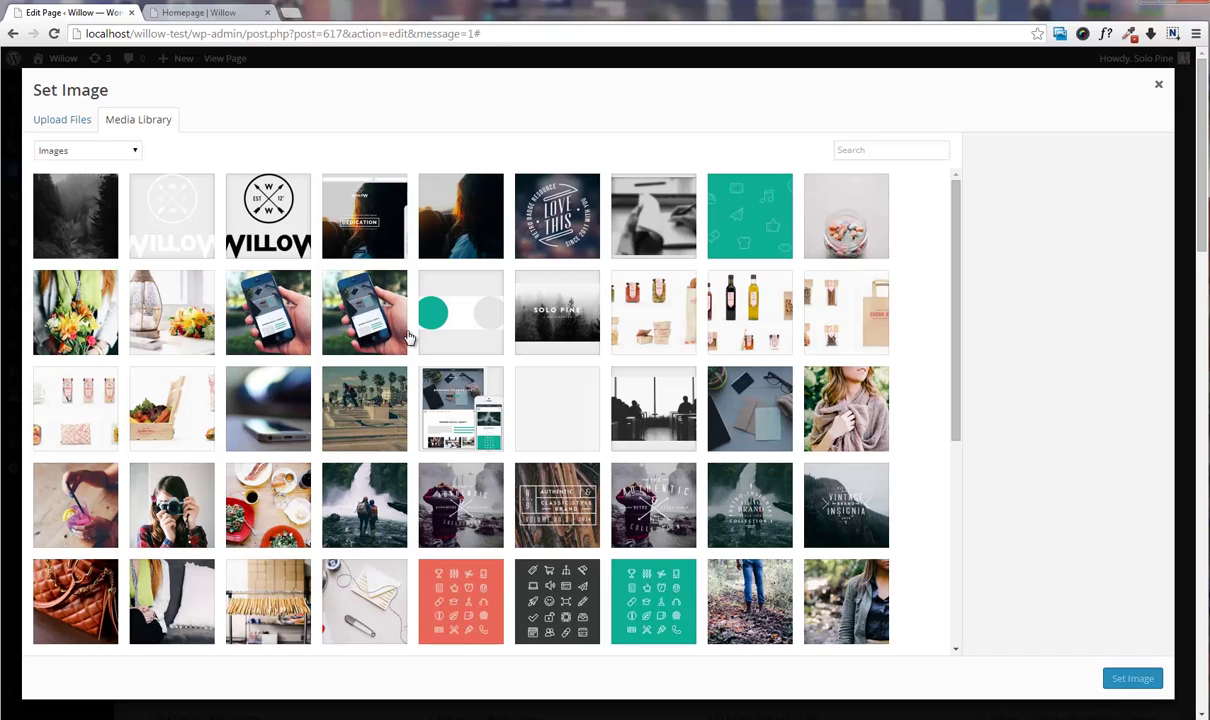
{"action": "scroll", "coordinate": [409, 338], "scroll_direction": "down", "scroll_amount": 4}
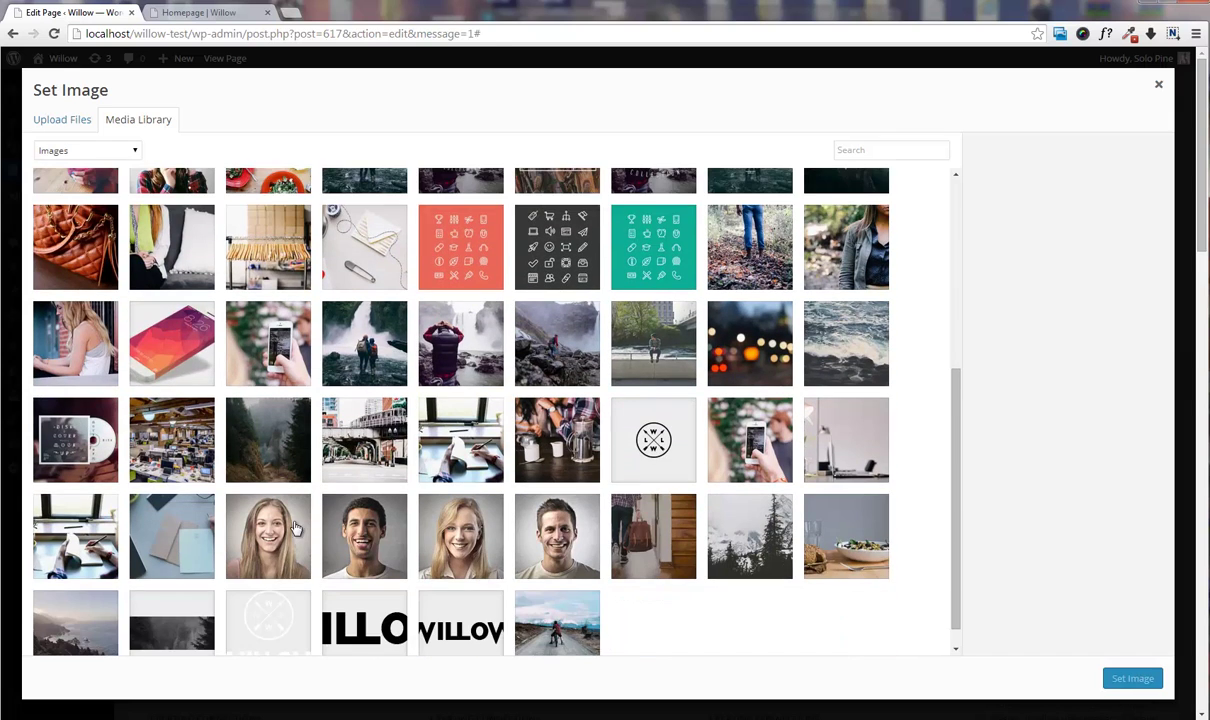
{"action": "left_click", "coordinate": [295, 528]}
{"action": "left_click", "coordinate": [1133, 678]}
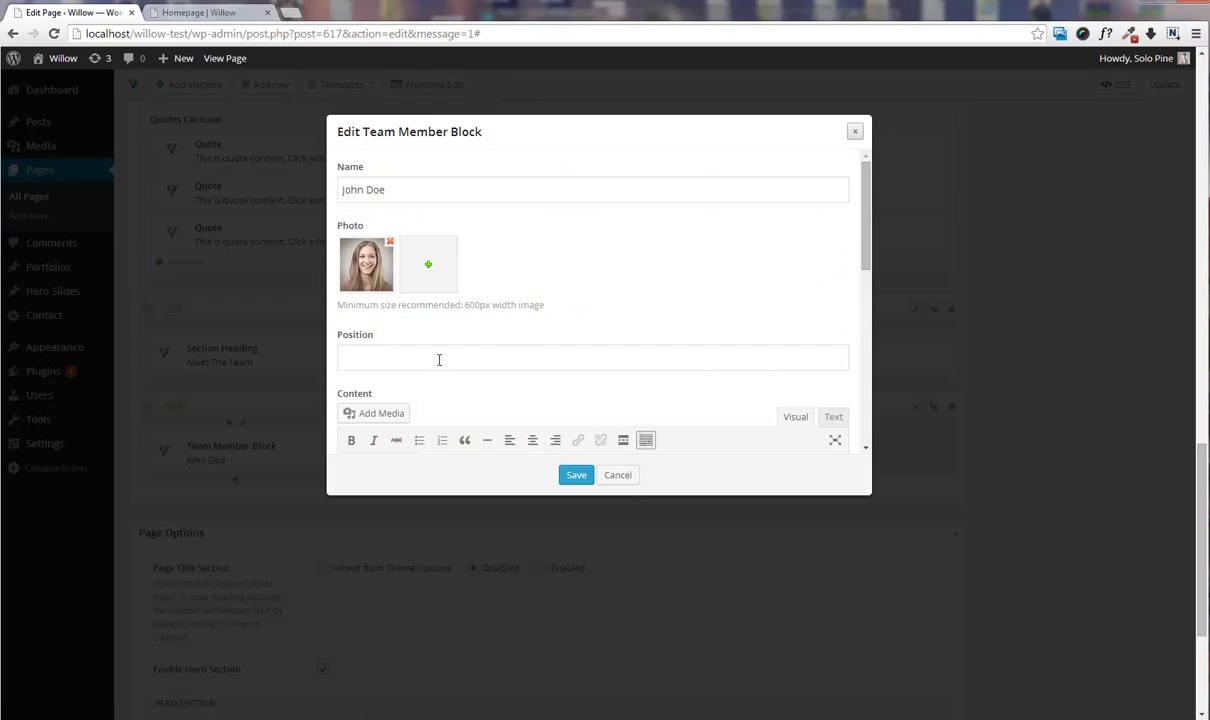
- Set the team member's position to Director and save the block with its default content and social links
{"action": "scroll", "coordinate": [438, 360], "scroll_direction": "down", "scroll_amount": 2}
{"action": "left_click", "coordinate": [401, 216]}
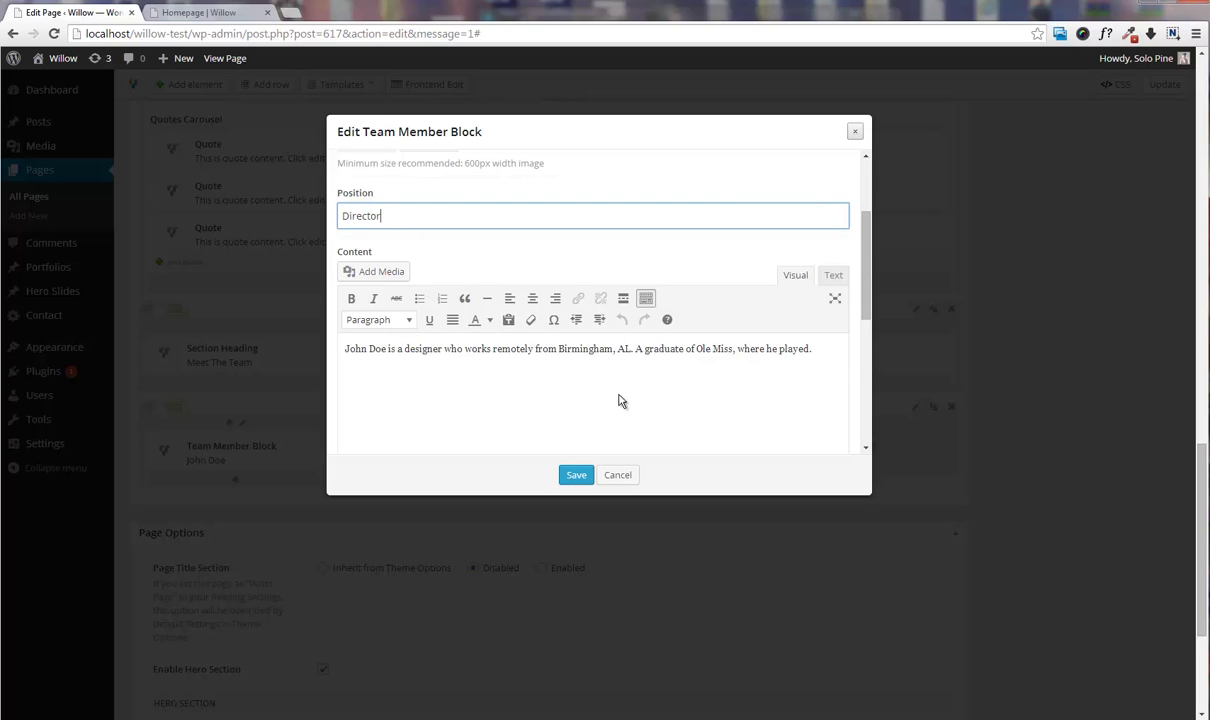
{"action": "scroll", "coordinate": [616, 399], "scroll_direction": "down", "scroll_amount": 3}
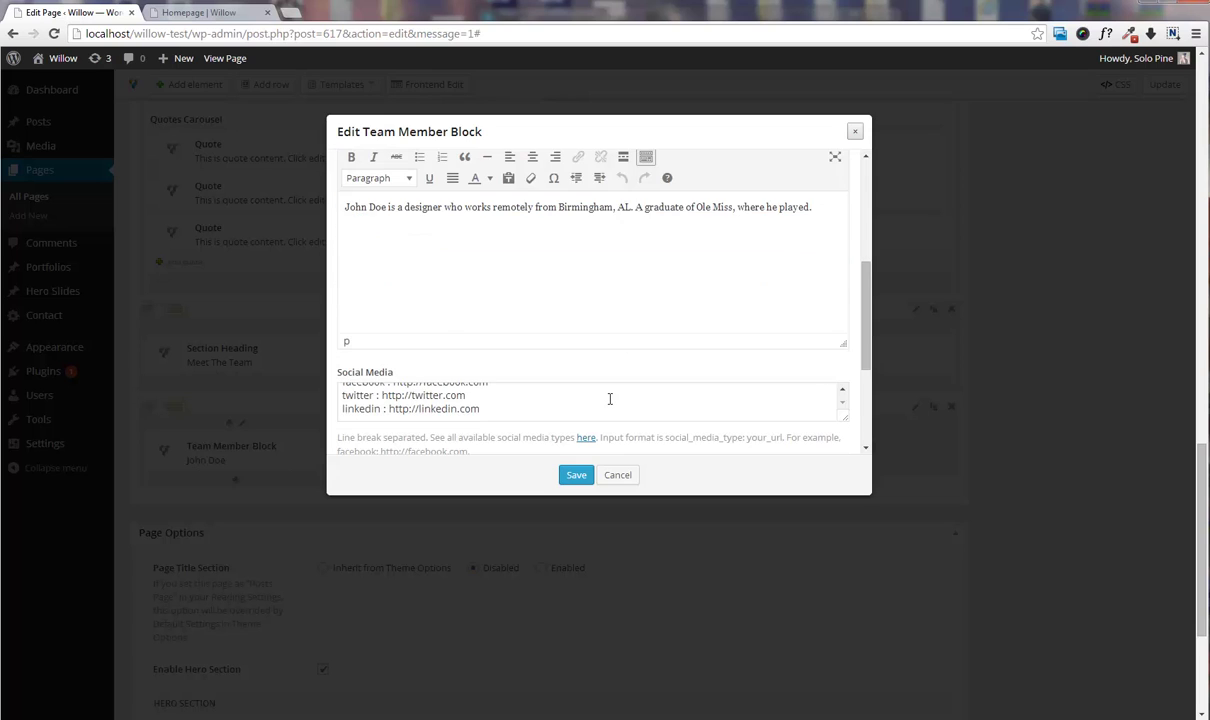
{"action": "left_click", "coordinate": [576, 477]}
- Duplicate the Team Member Block and place one copy in each of the three empty columns
{"action": "left_click", "coordinate": [310, 443]}
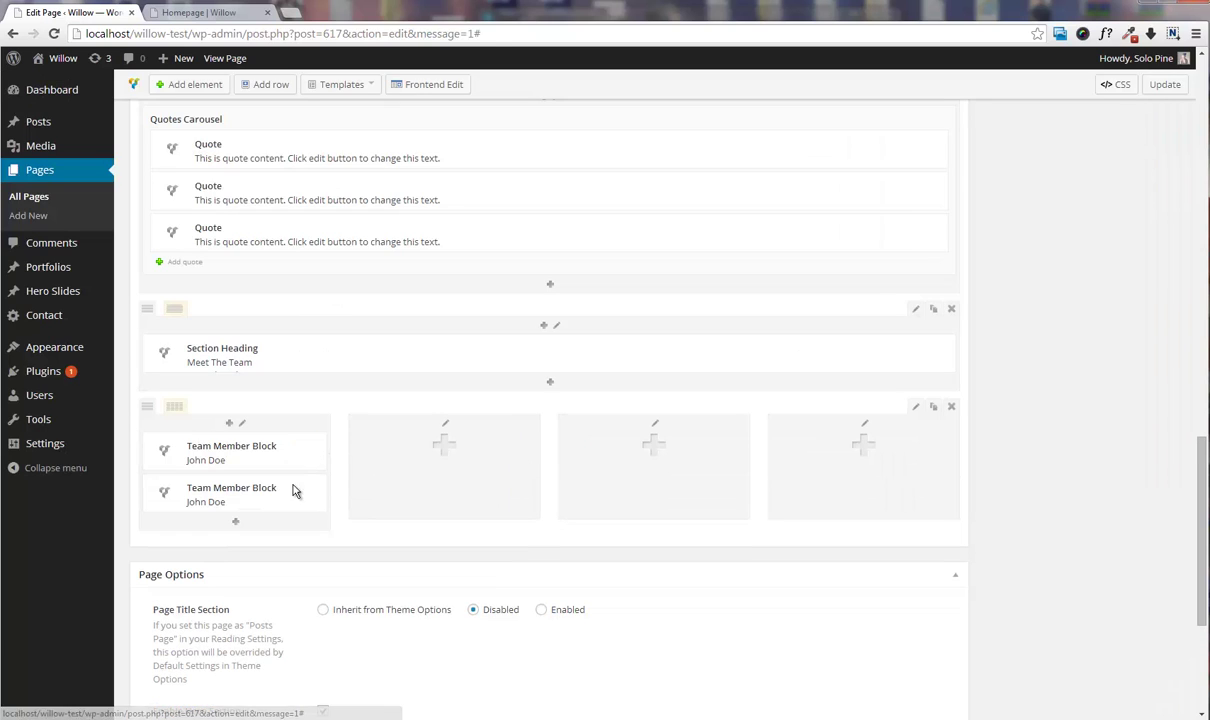
{"action": "mouse_move", "coordinate": [338, 489]}
{"action": "left_mouse_down"}
{"action": "mouse_move", "coordinate": [503, 467]}
{"action": "mouse_move", "coordinate": [695, 487]}
{"action": "mouse_move", "coordinate": [885, 465]}
{"action": "left_mouse_up"}
{"action": "left_click", "coordinate": [519, 443]}
{"action": "left_click", "coordinate": [723, 444]}
- Set a bottom padding on the team members row in its design options, save it and update the page
{"action": "left_click", "coordinate": [915, 408]}
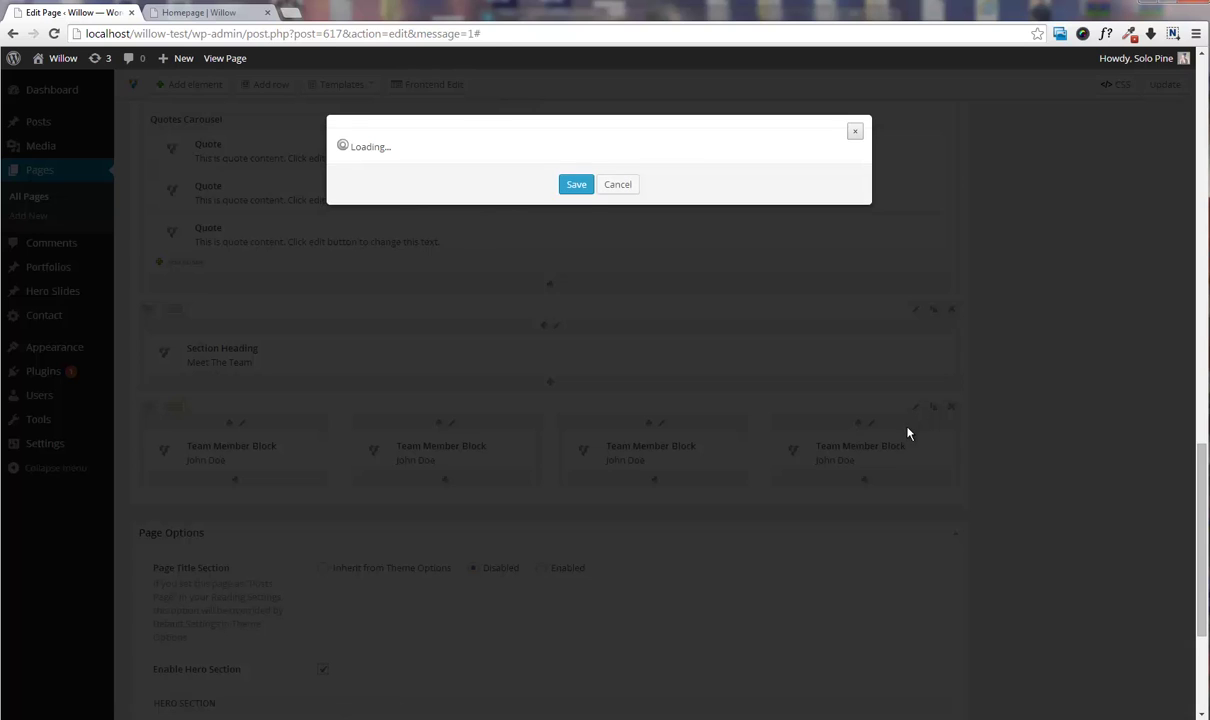
{"action": "left_click", "coordinate": [437, 165]}
{"action": "left_click", "coordinate": [485, 349]}
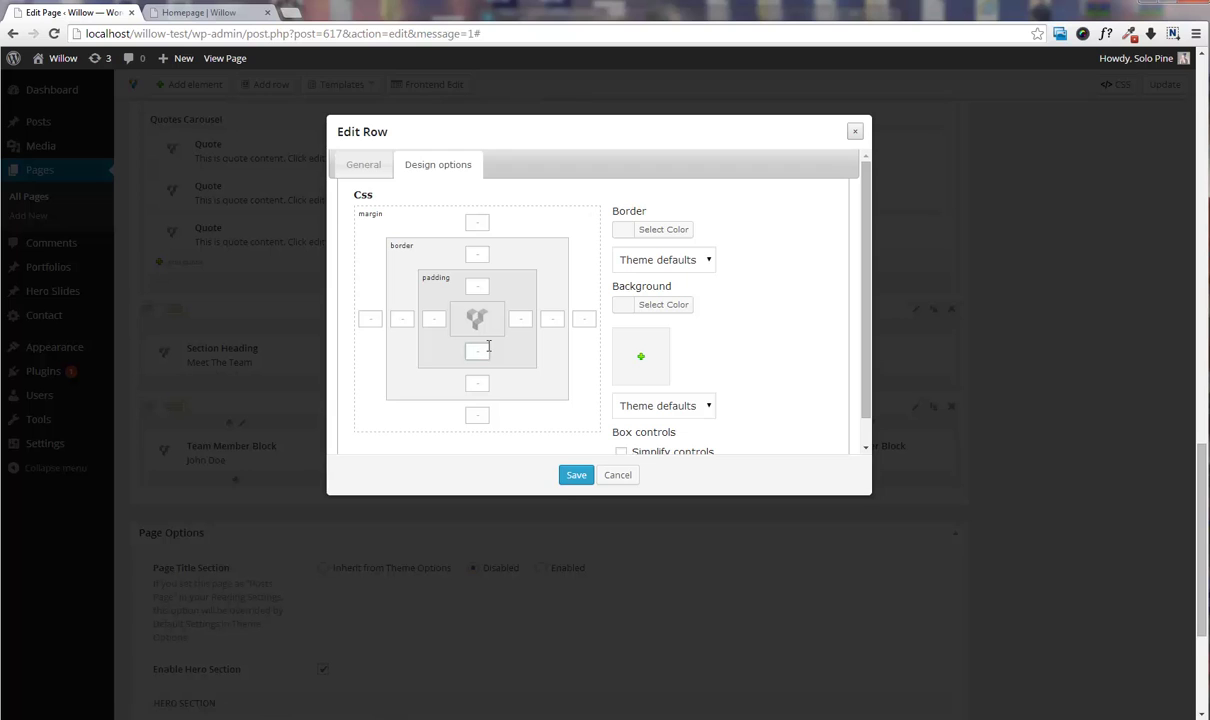
{"action": "left_click", "coordinate": [576, 475]}
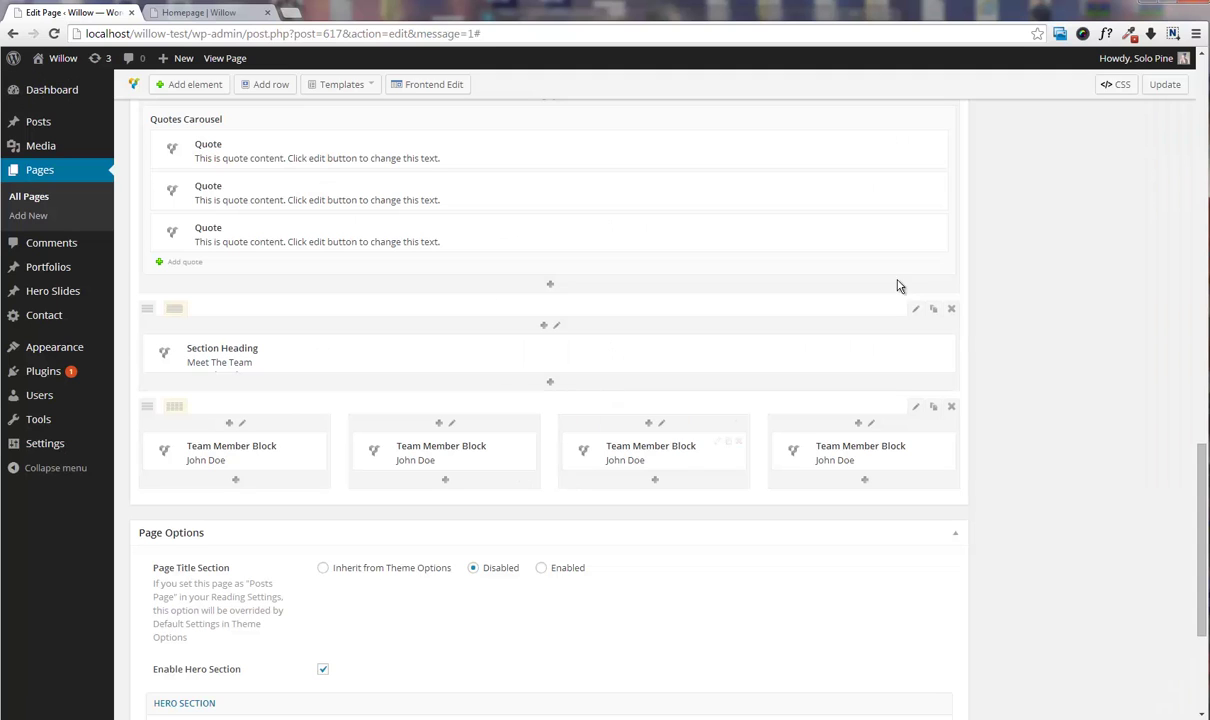
{"action": "left_click", "coordinate": [1152, 85]}
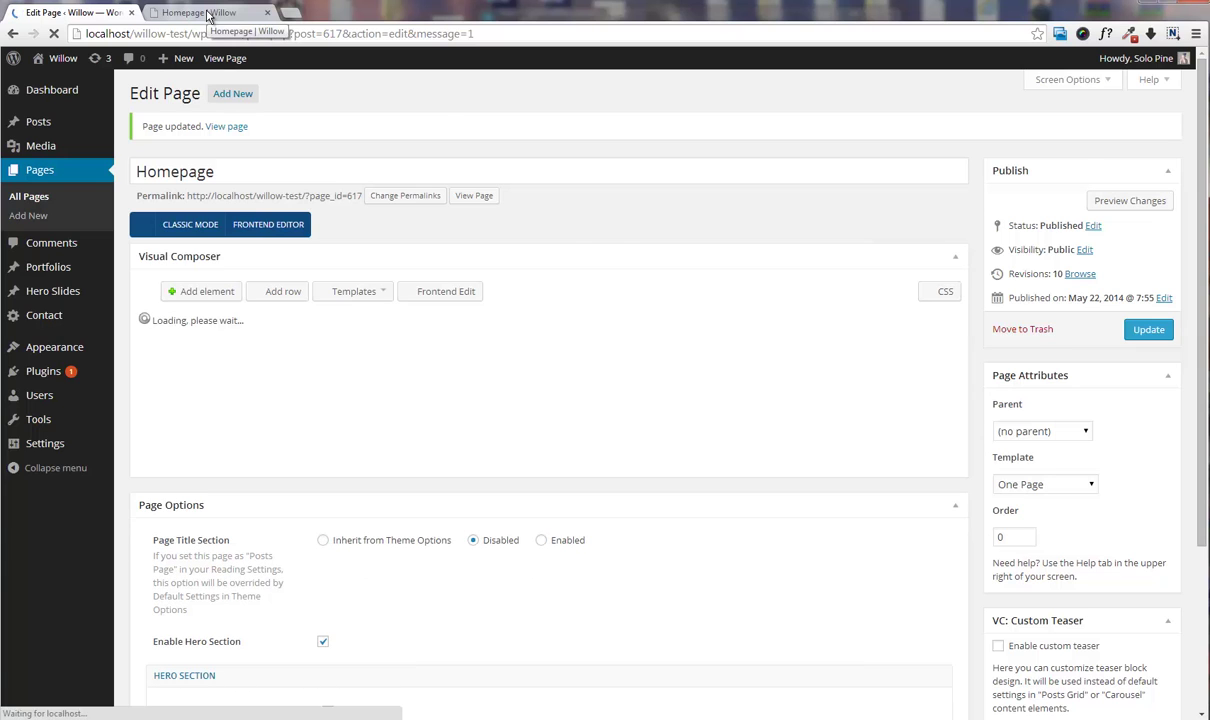
- Reload the homepage preview and examine the "Meet The Team" section, including a member photo's social links
{"action": "left_click", "coordinate": [208, 13]}
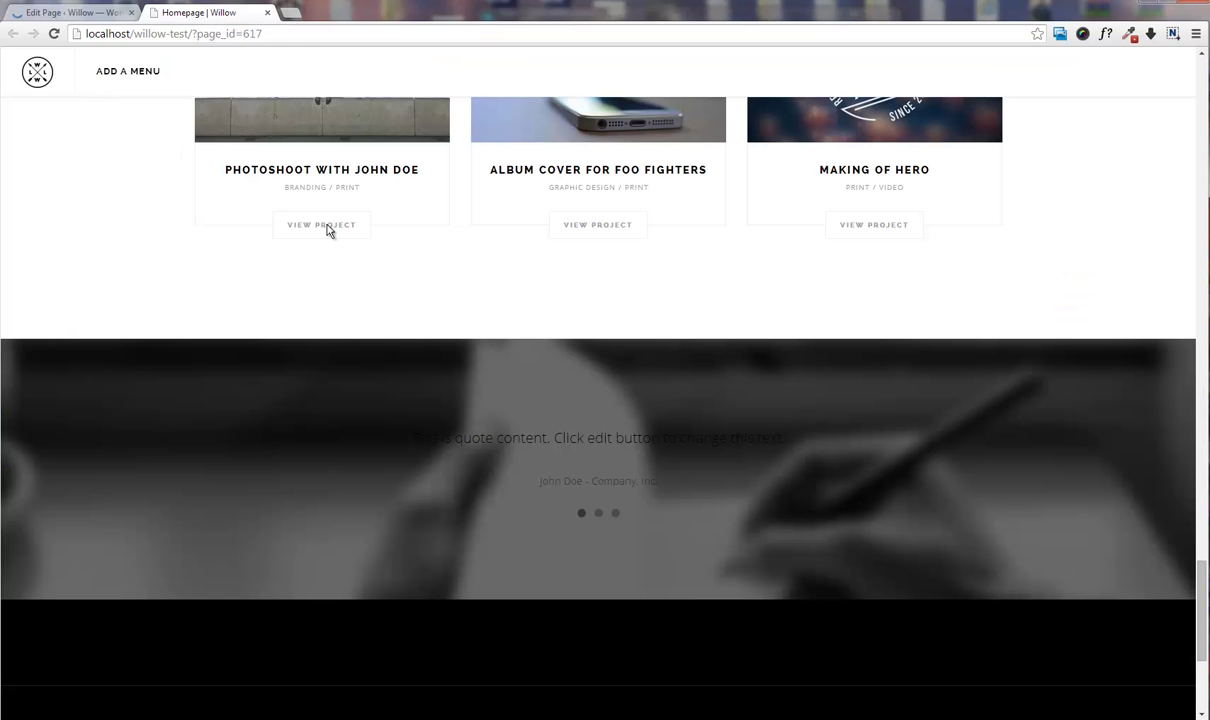
{"action": "key", "text": "F5"}
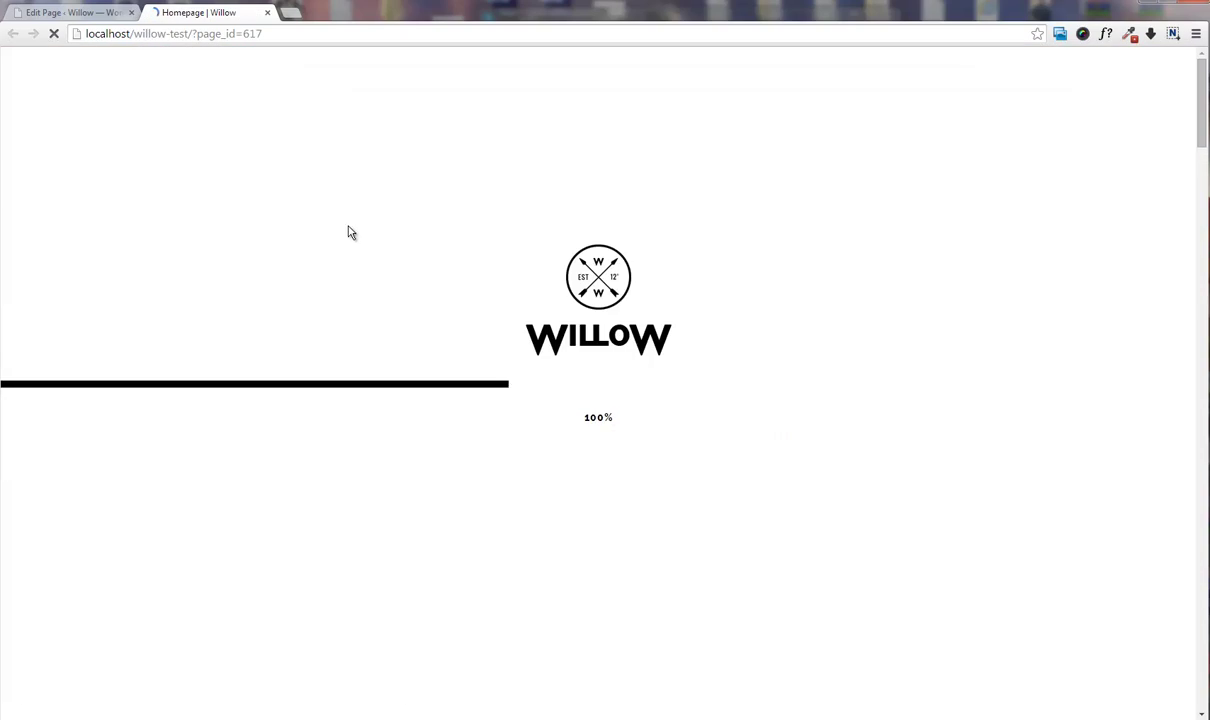
{"action": "scroll", "coordinate": [360, 230], "scroll_direction": "down", "scroll_amount": 4}
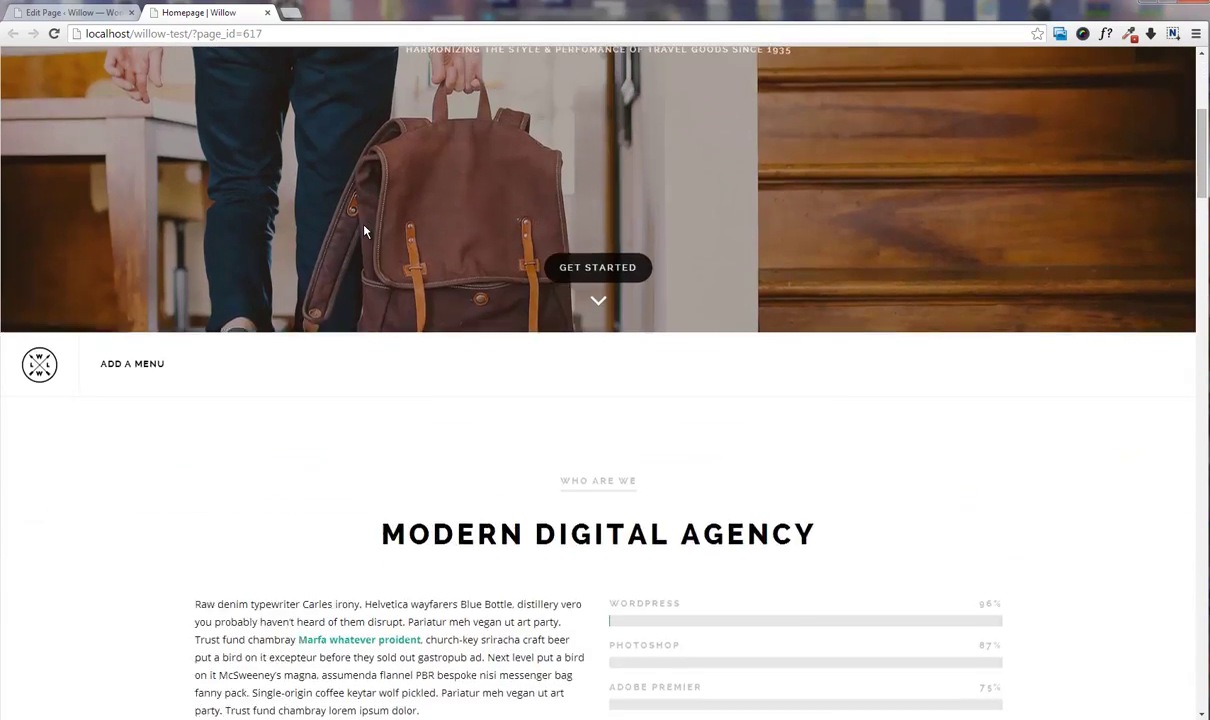
{"action": "scroll", "coordinate": [364, 232], "scroll_direction": "down", "scroll_amount": 10}
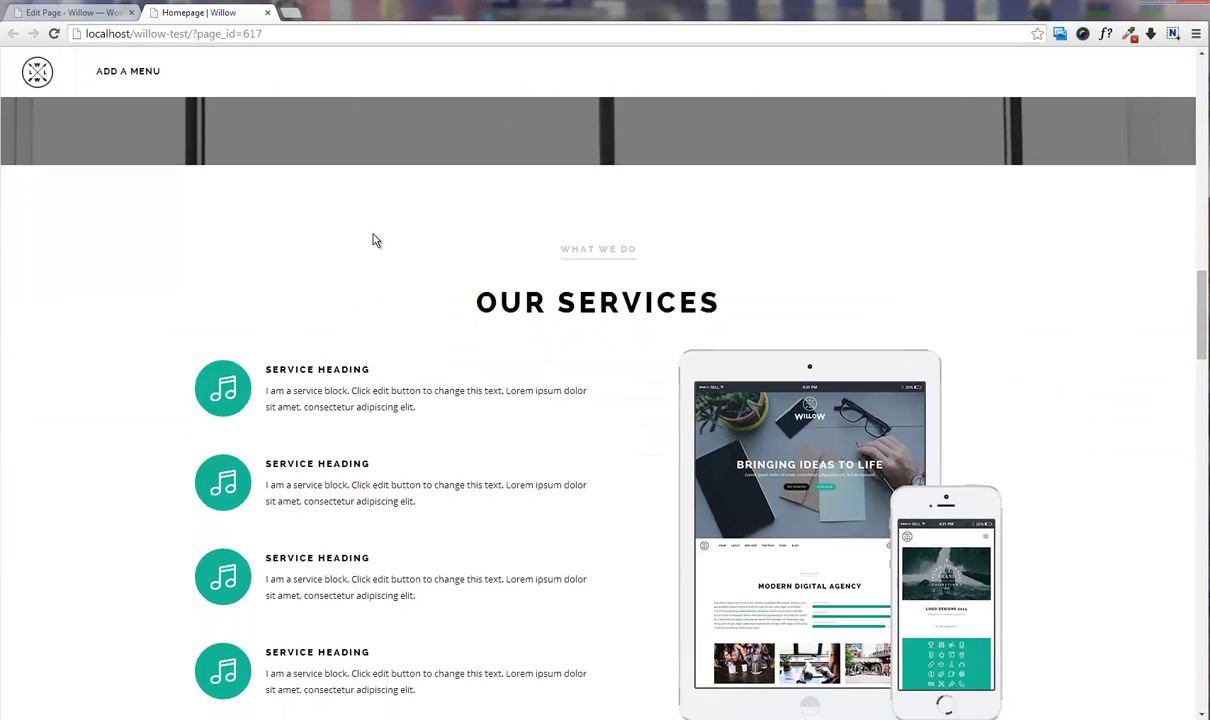
{"action": "scroll", "coordinate": [376, 238], "scroll_direction": "down", "scroll_amount": 12}
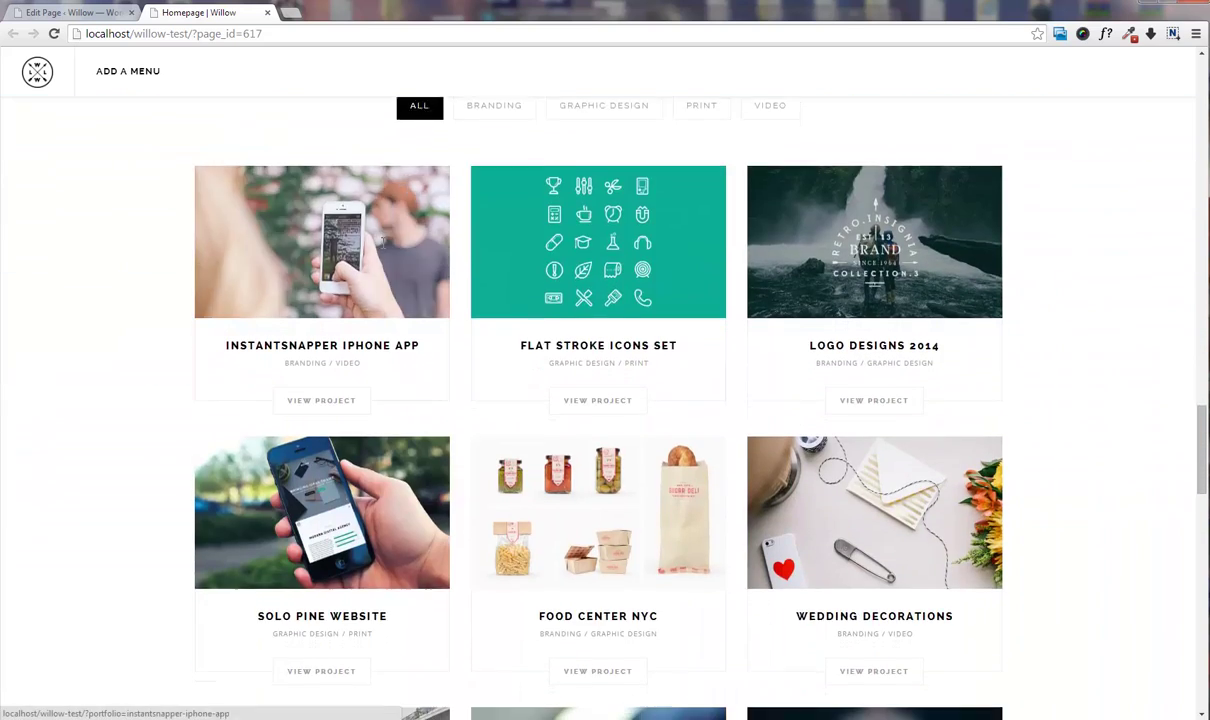
{"action": "scroll", "coordinate": [380, 240], "scroll_direction": "down", "scroll_amount": 12}
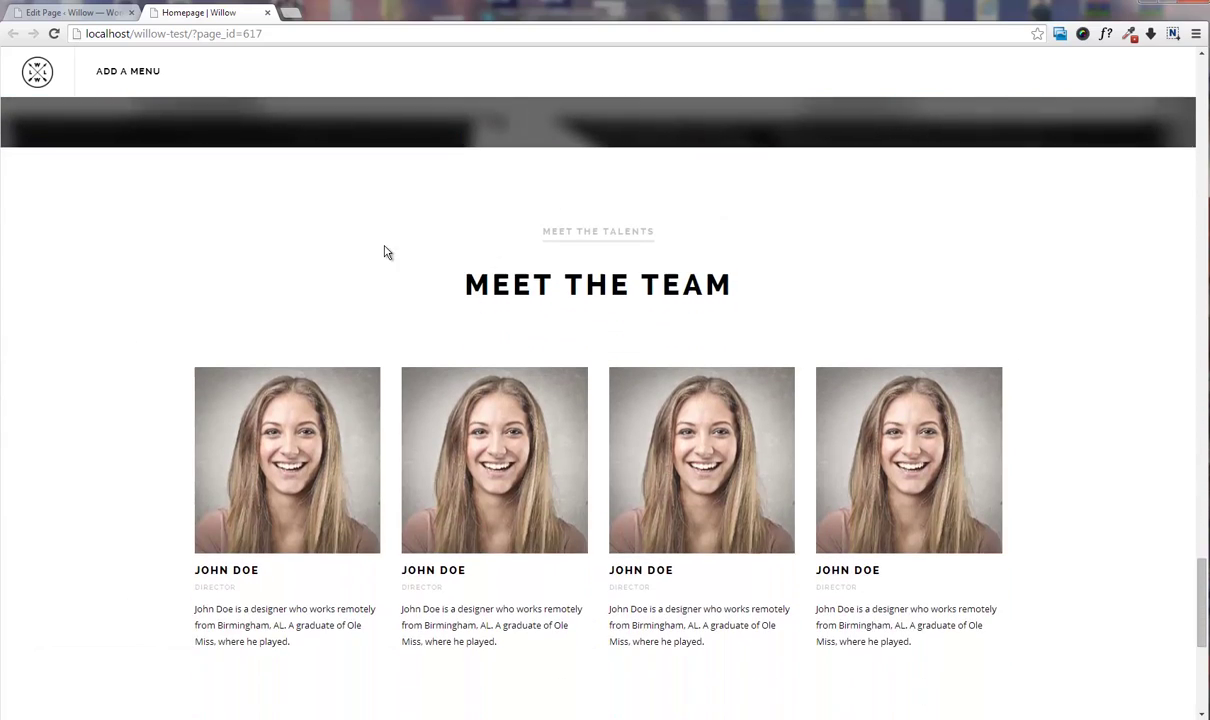
{"action": "scroll", "coordinate": [387, 252], "scroll_direction": "down", "scroll_amount": 1}
{"action": "scroll", "coordinate": [388, 252], "scroll_direction": "down", "scroll_amount": 2}
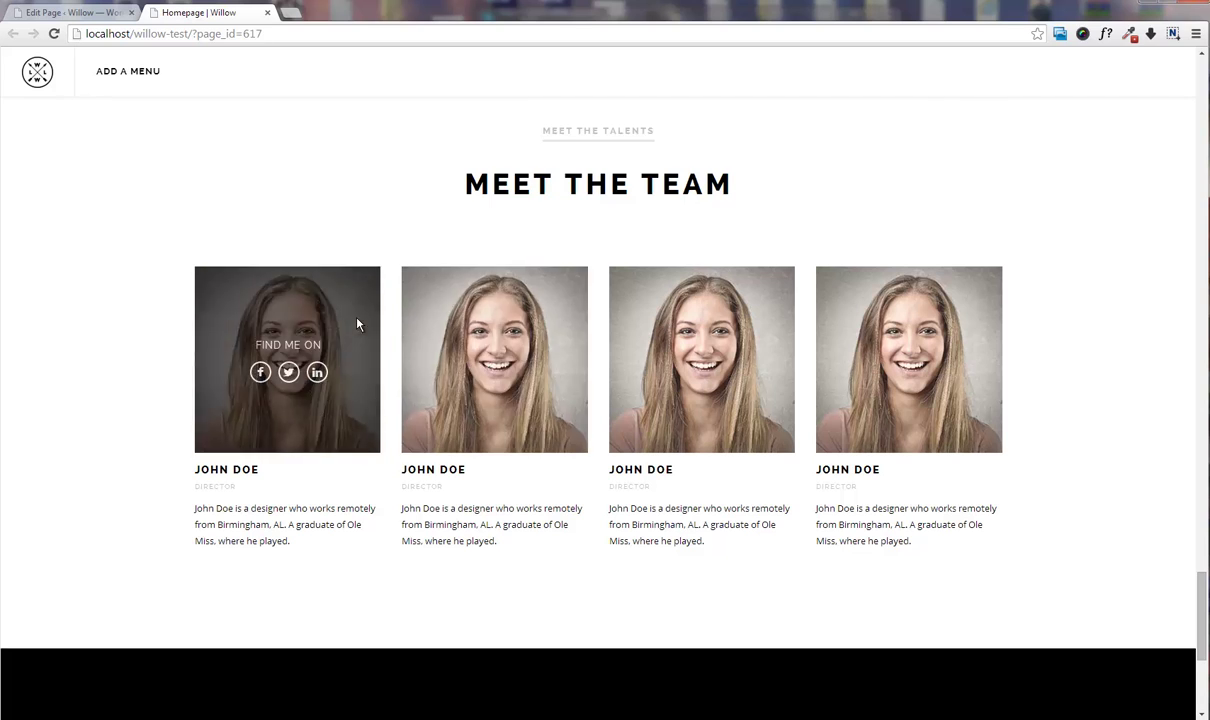
- Return to the page editor and add a new row below the team members row
{"action": "left_click", "coordinate": [75, 12]}
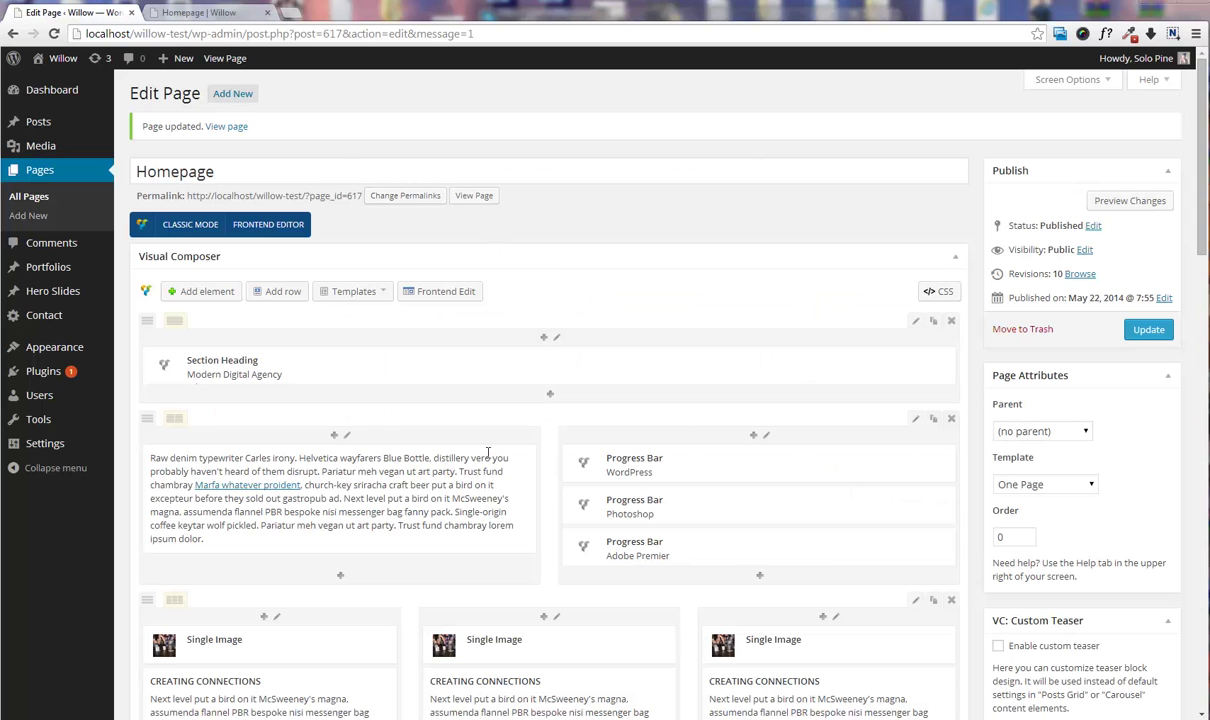
{"action": "scroll", "coordinate": [575, 418], "scroll_direction": "down", "scroll_amount": 15}
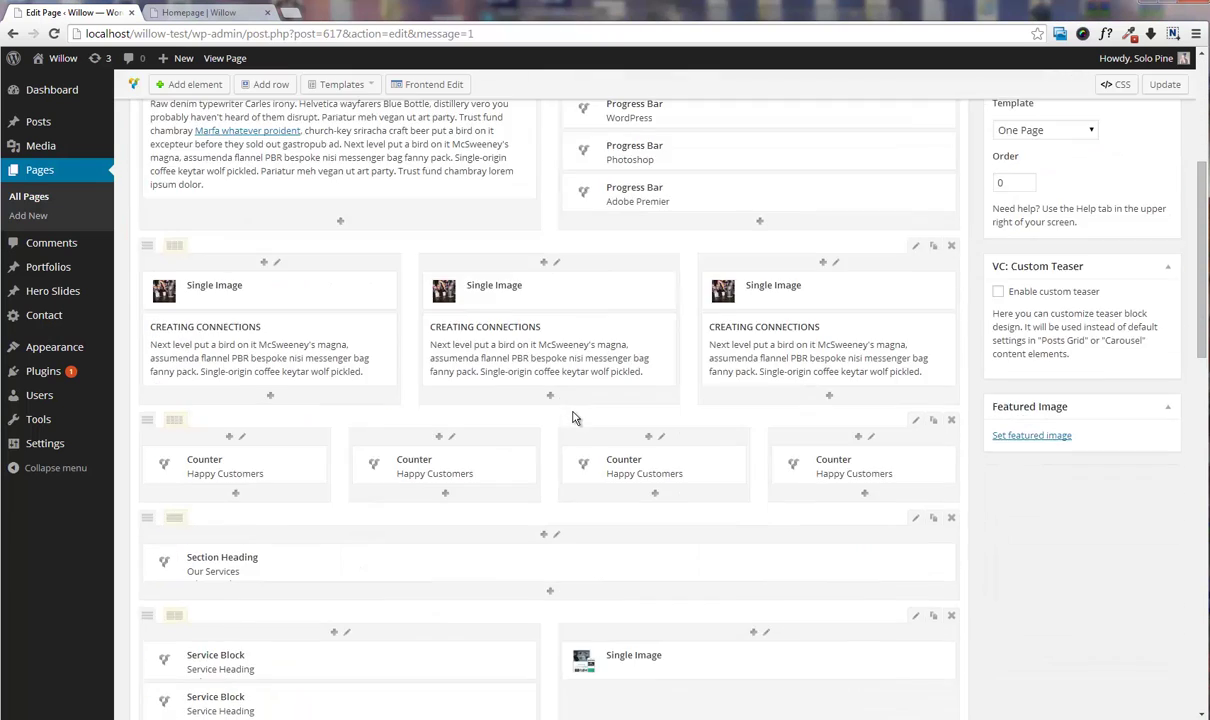
{"action": "scroll", "coordinate": [575, 418], "scroll_direction": "down", "scroll_amount": 3}
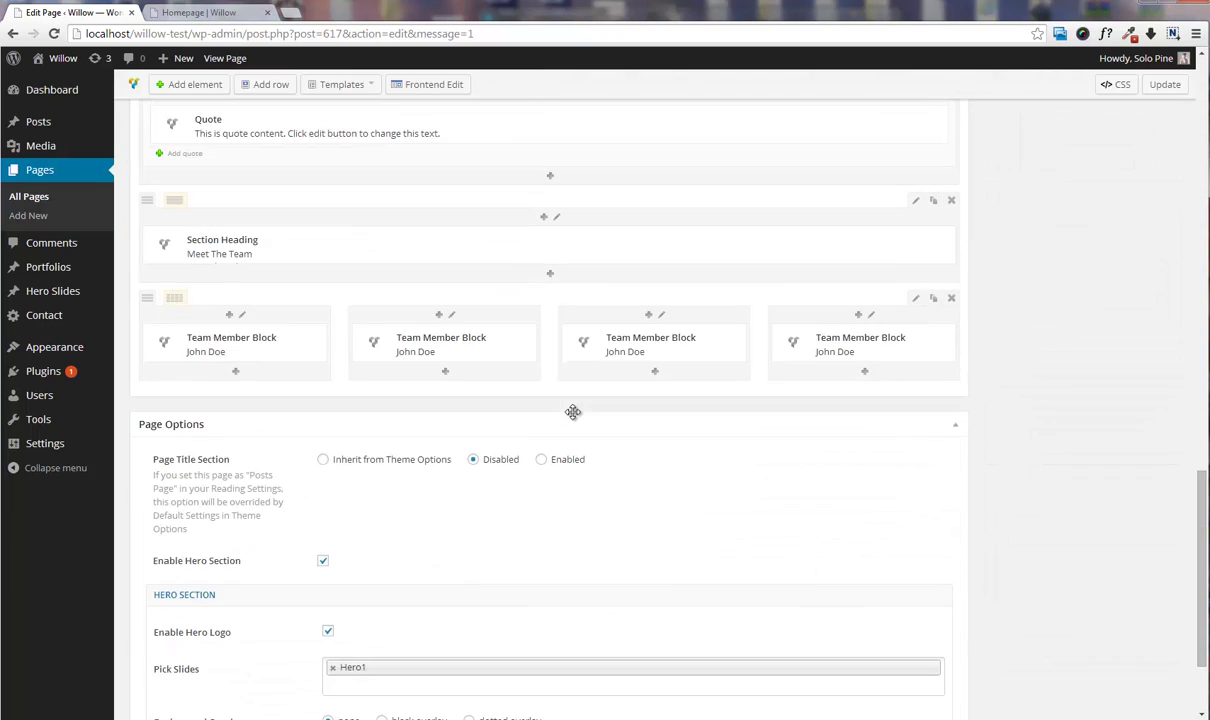
{"action": "left_click", "coordinate": [270, 84]}
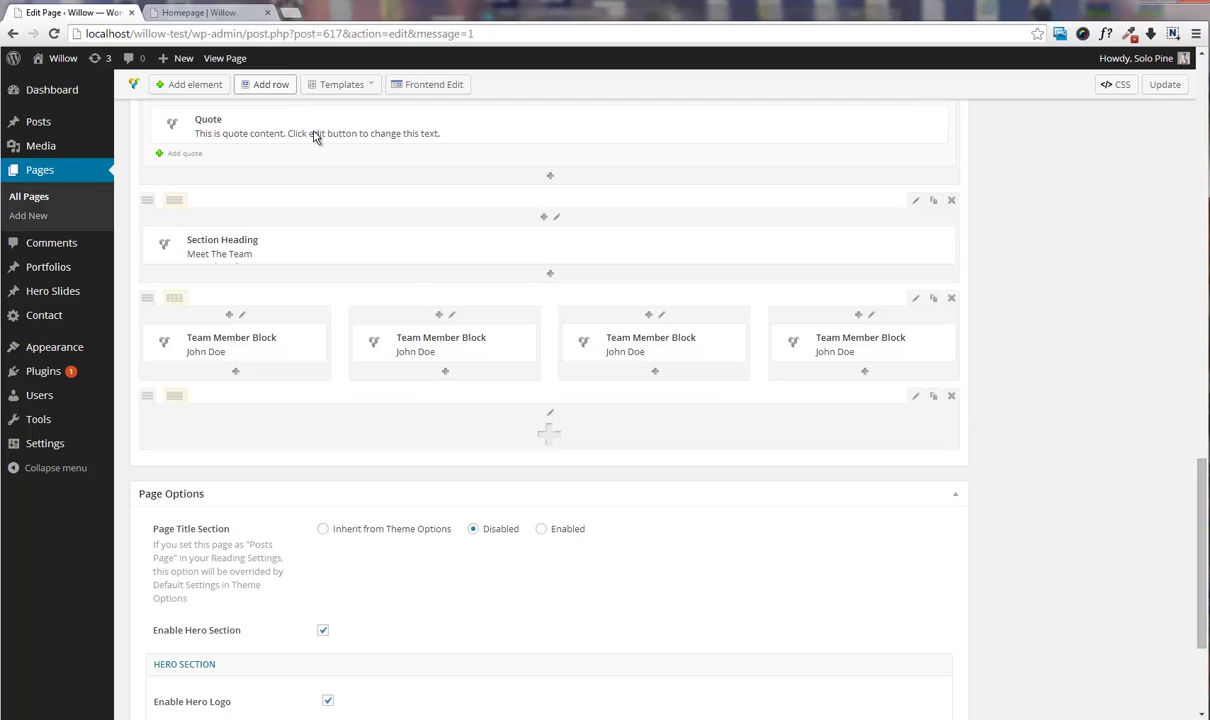
- Set the new row's top padding to 110px and bottom padding to 60px in its design options
{"action": "left_click", "coordinate": [915, 397]}
{"action": "left_click", "coordinate": [458, 168]}
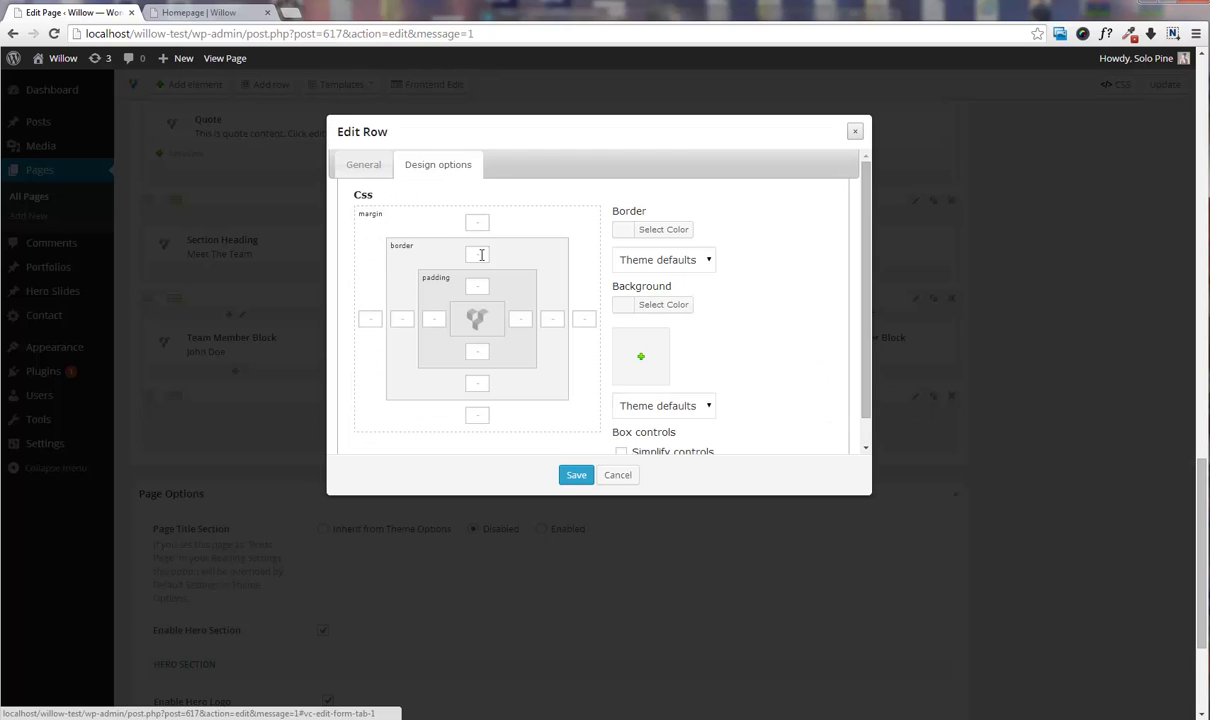
{"action": "type", "text": "110"}
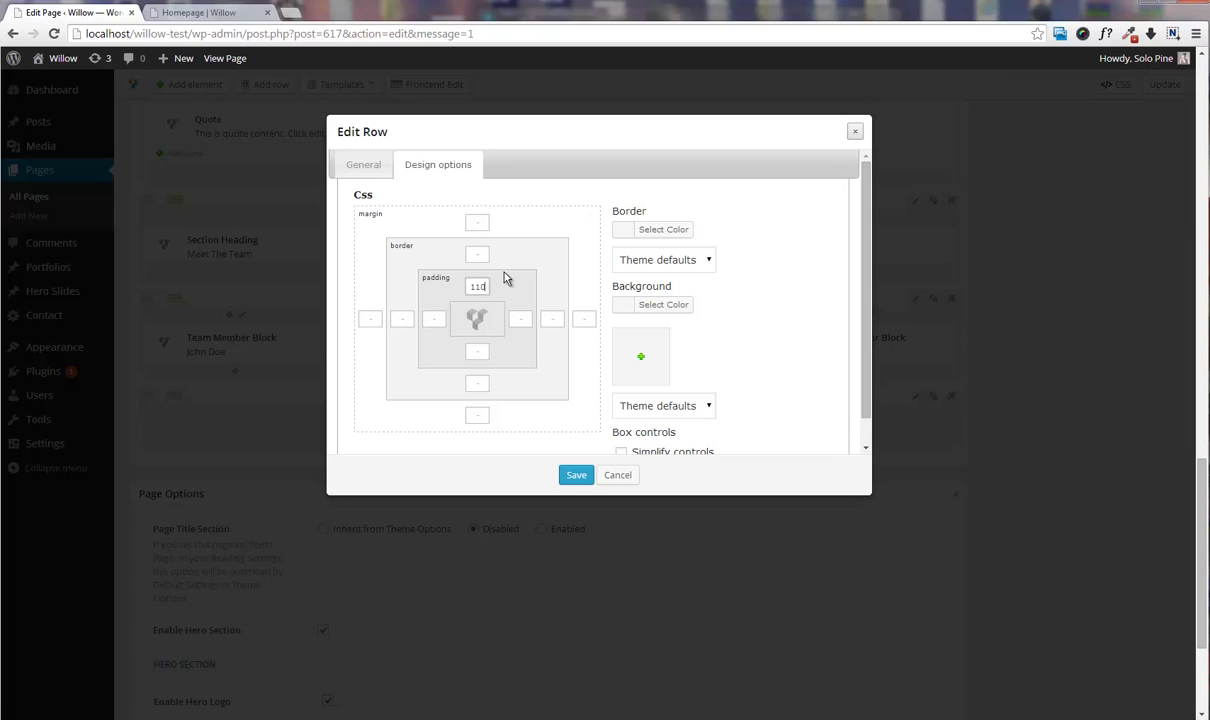
{"action": "type", "text": "px"}
{"action": "key", "text": "Tab"}
{"action": "type", "text": "60px"}
- Set the new row's background color to #f3f3f3 in its design options and save the row
{"action": "left_click", "coordinate": [665, 305]}
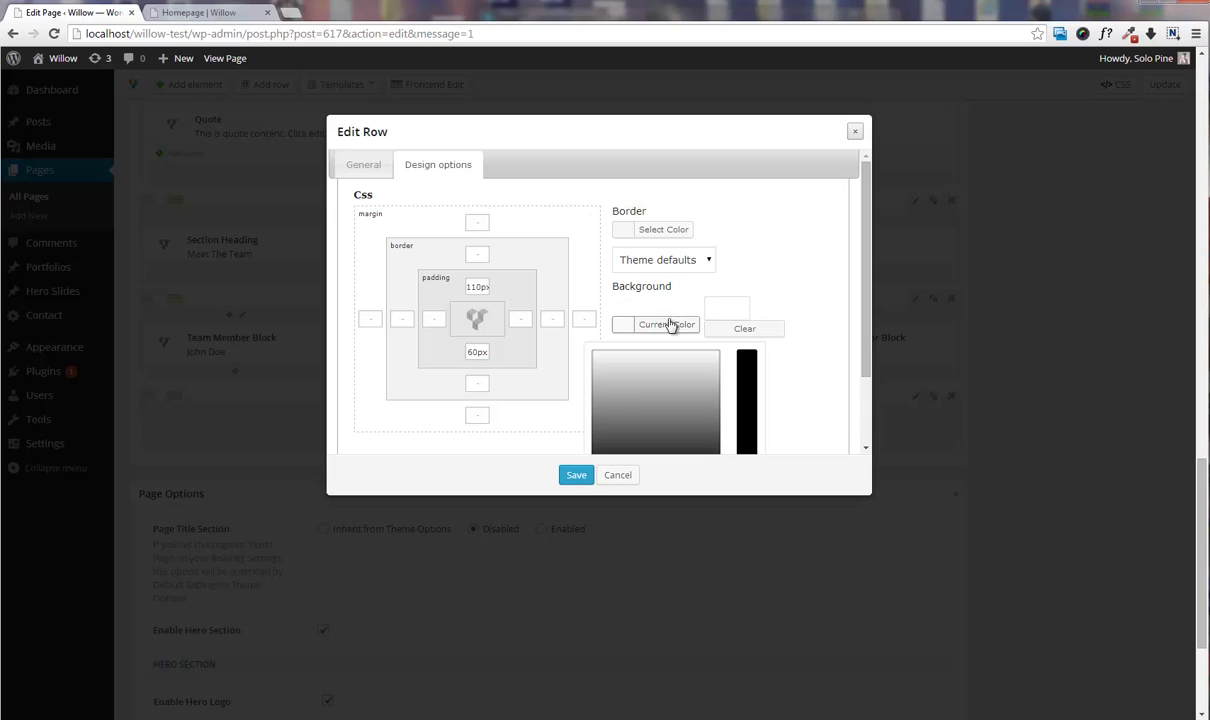
{"action": "left_click", "coordinate": [723, 308]}
{"action": "type", "text": "#"}
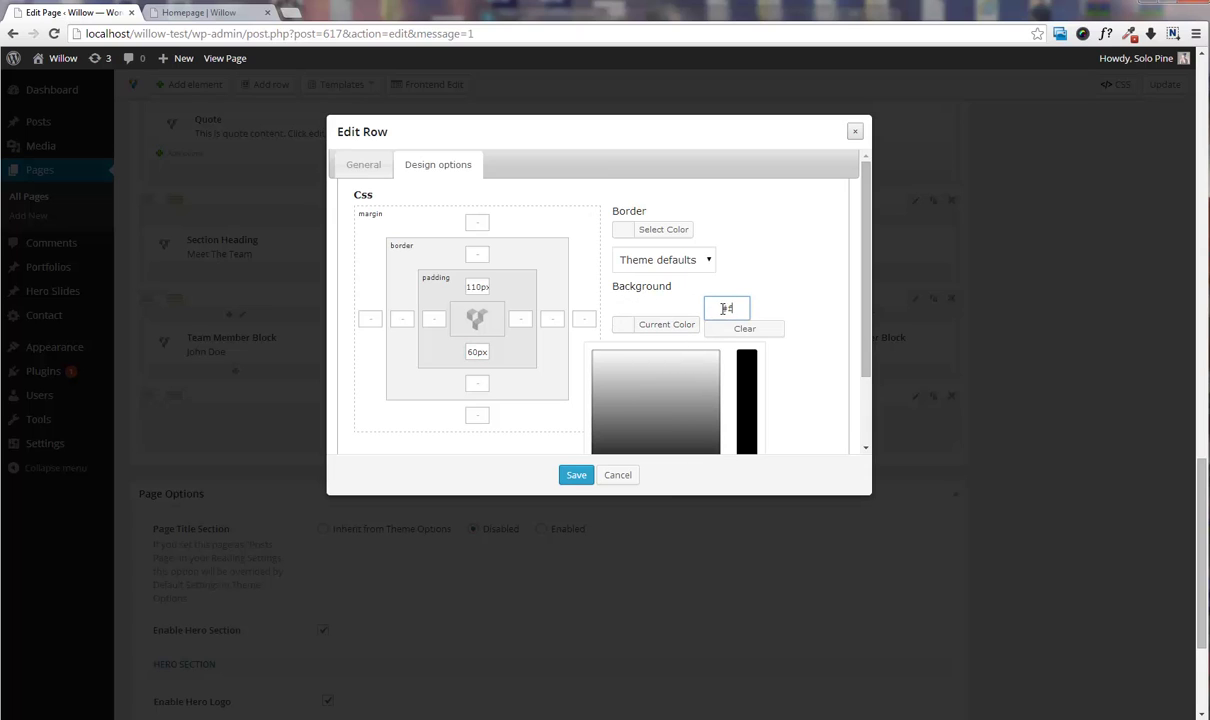
{"action": "type", "text": "f3f3f3"}
{"action": "left_click", "coordinate": [815, 289]}
{"action": "scroll", "coordinate": [815, 290], "scroll_direction": "down", "scroll_amount": 1}
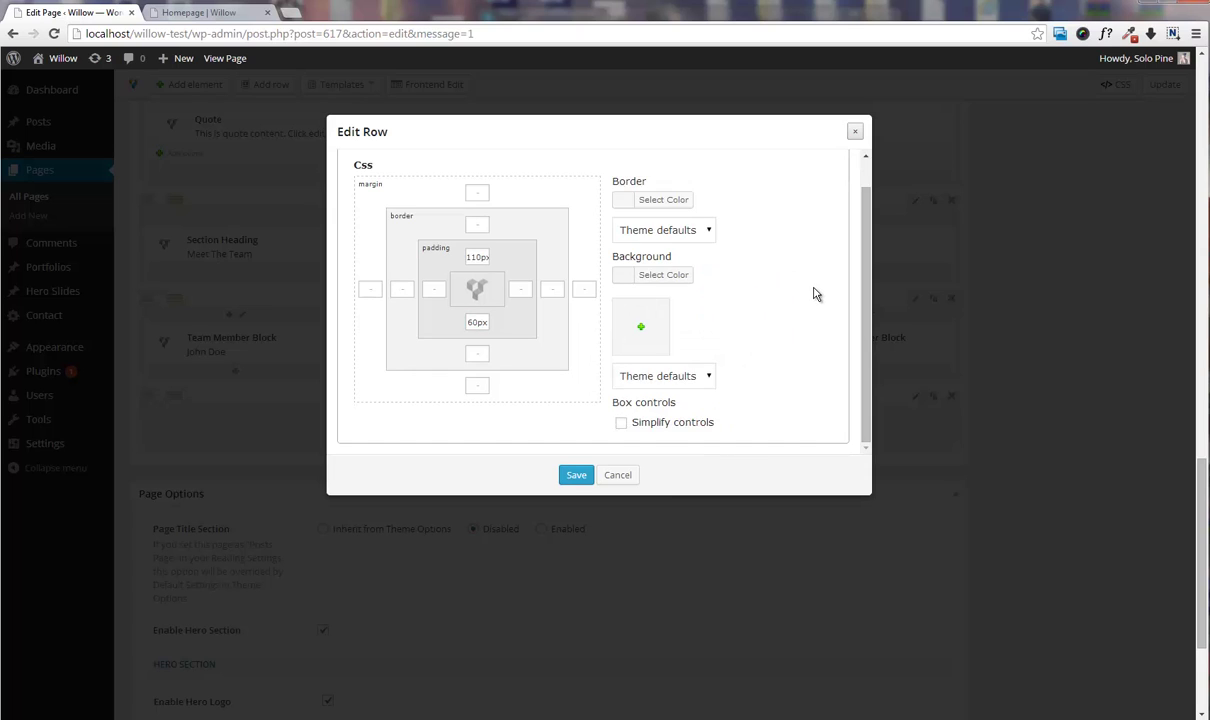
{"action": "left_click", "coordinate": [576, 476]}
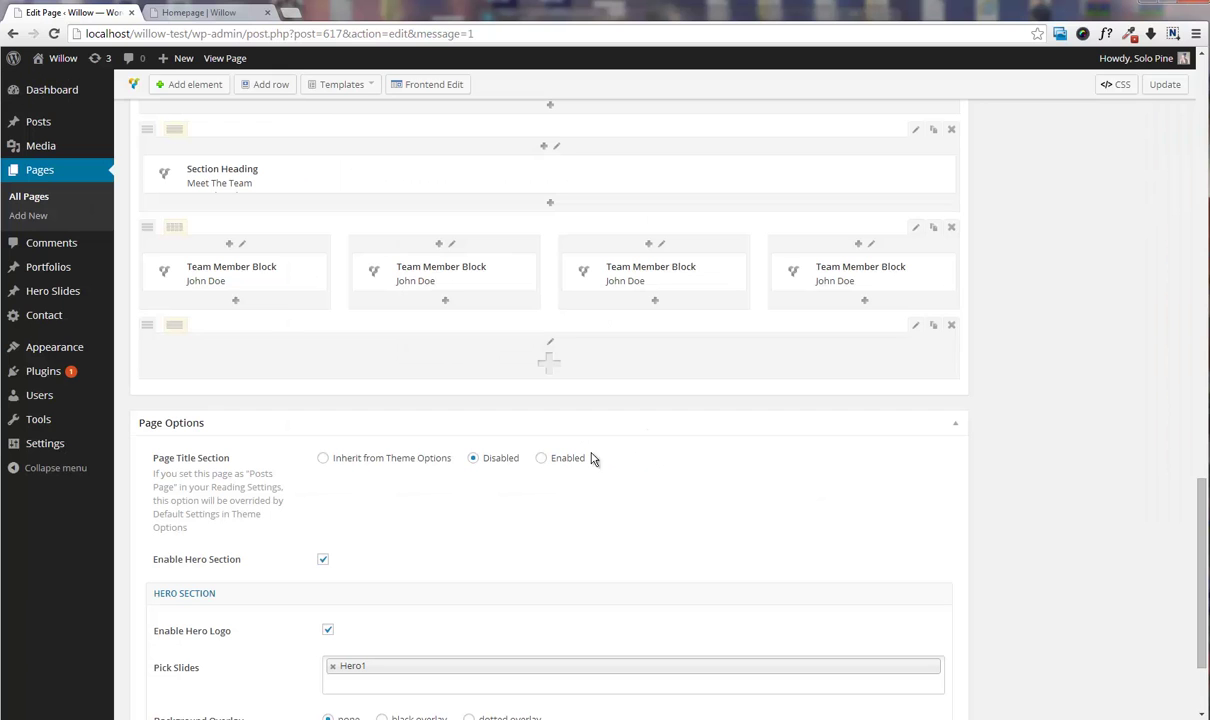
- Insert an inner row into the new empty row and add a Blog Grid element inside it
{"action": "left_click", "coordinate": [545, 368]}
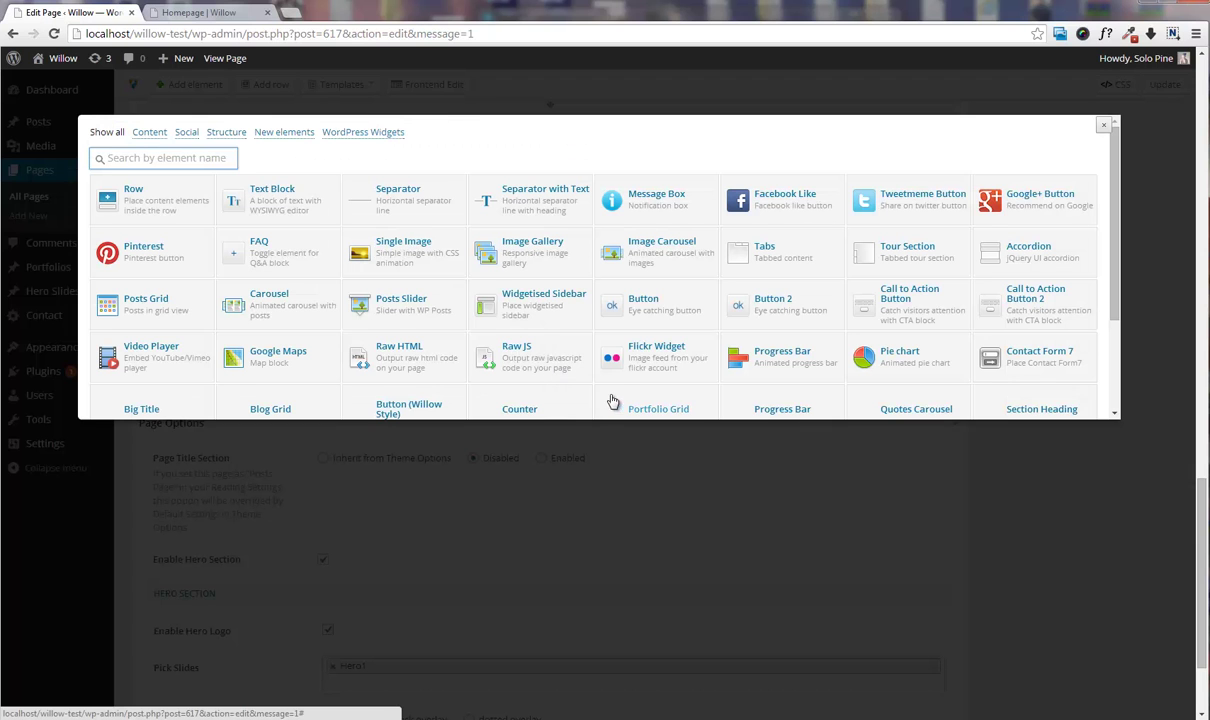
{"action": "left_click", "coordinate": [133, 195]}
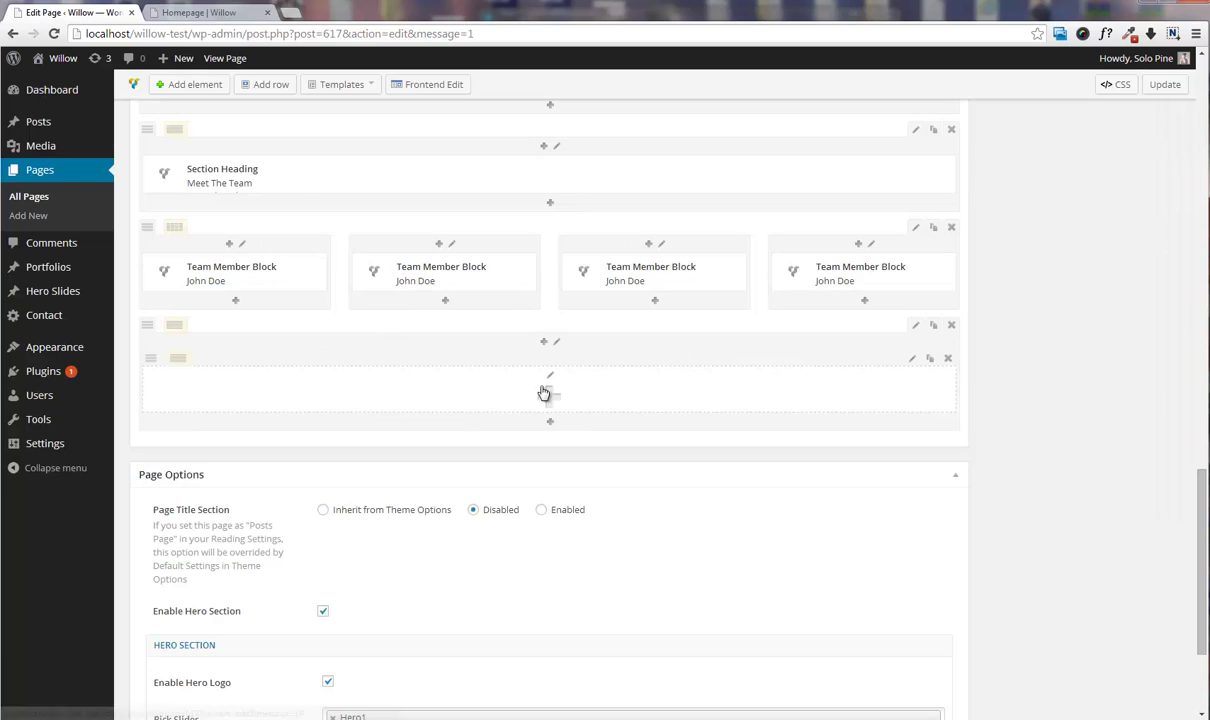
{"action": "left_click", "coordinate": [550, 398]}
{"action": "scroll", "coordinate": [540, 332], "scroll_direction": "down", "scroll_amount": 3}
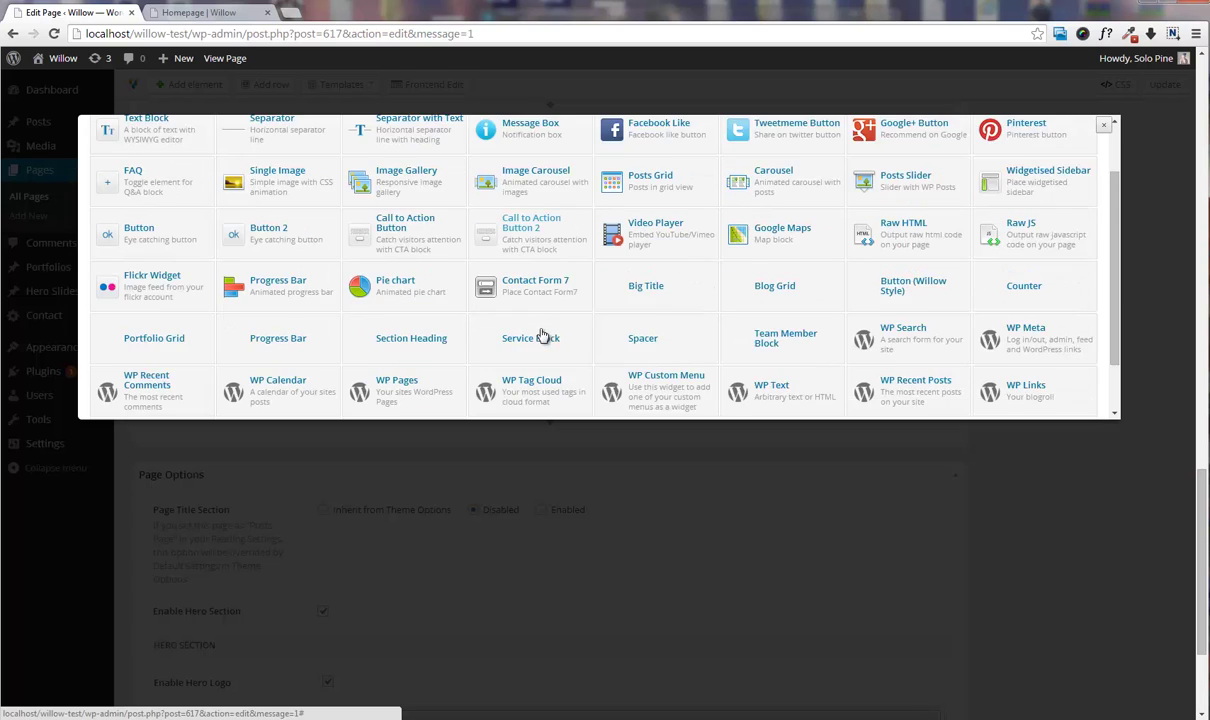
{"action": "left_click", "coordinate": [777, 221]}
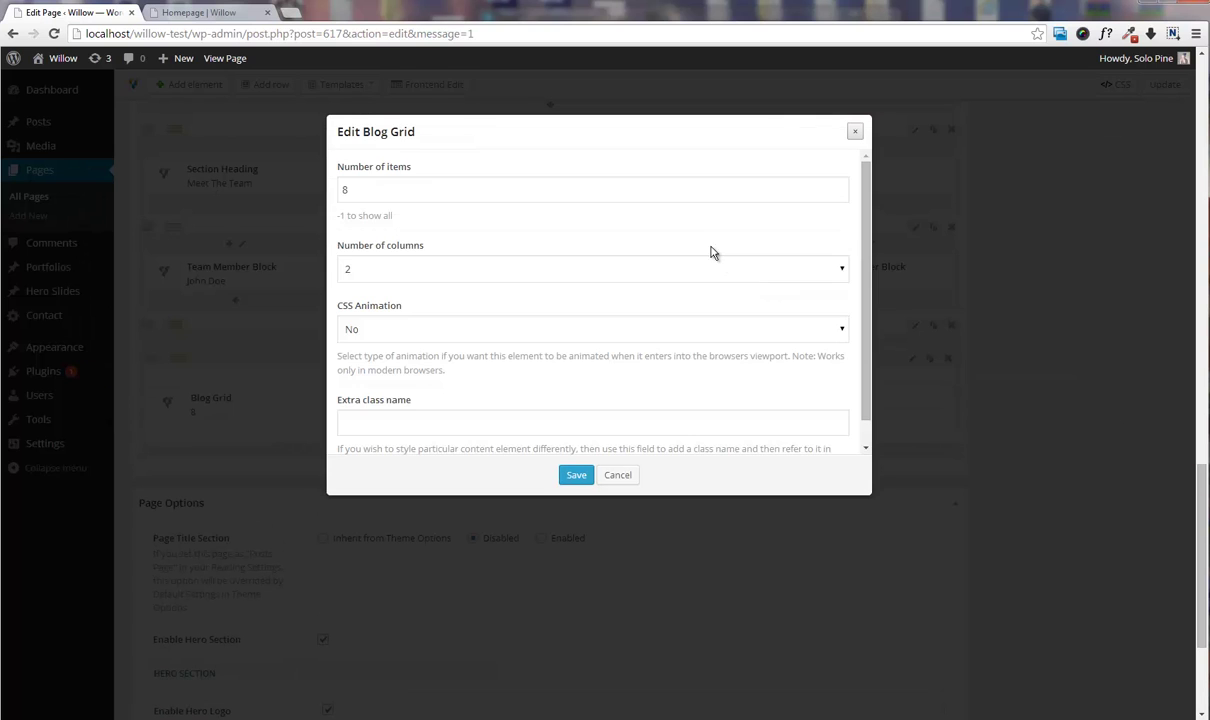
- Set the Blog Grid to 6 items in 3 columns and save the element
{"action": "left_click", "coordinate": [453, 195]}
{"action": "double_click", "coordinate": [453, 195]}
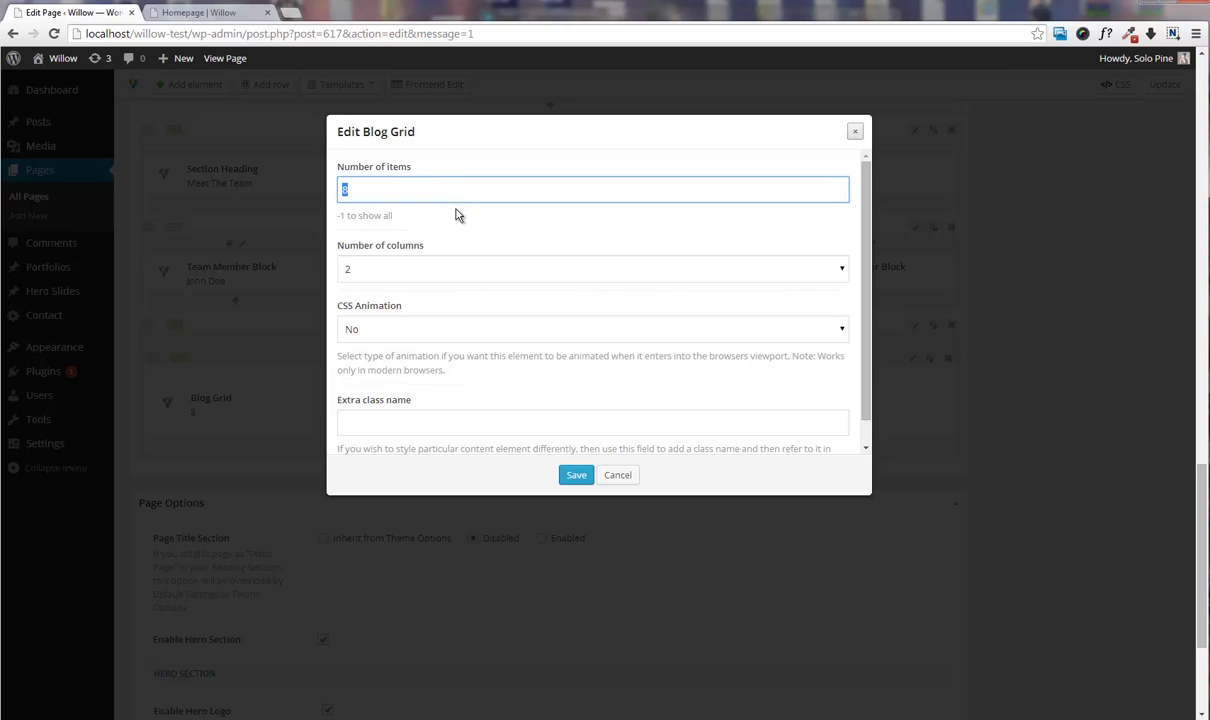
{"action": "type", "text": "6"}
{"action": "left_click", "coordinate": [451, 268]}
{"action": "left_click", "coordinate": [446, 303]}
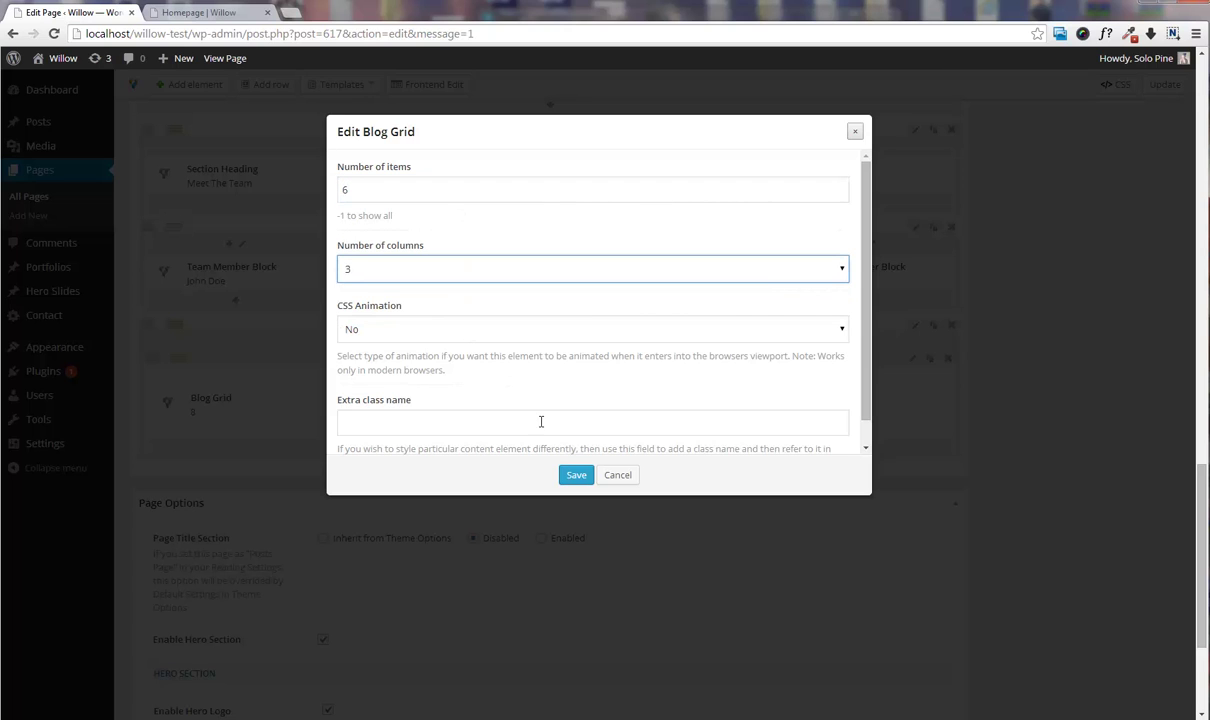
{"action": "left_click", "coordinate": [576, 476]}
- Set the inner blog row's bottom padding to 110px in its design options, save it and update the page
{"action": "left_click", "coordinate": [912, 358]}
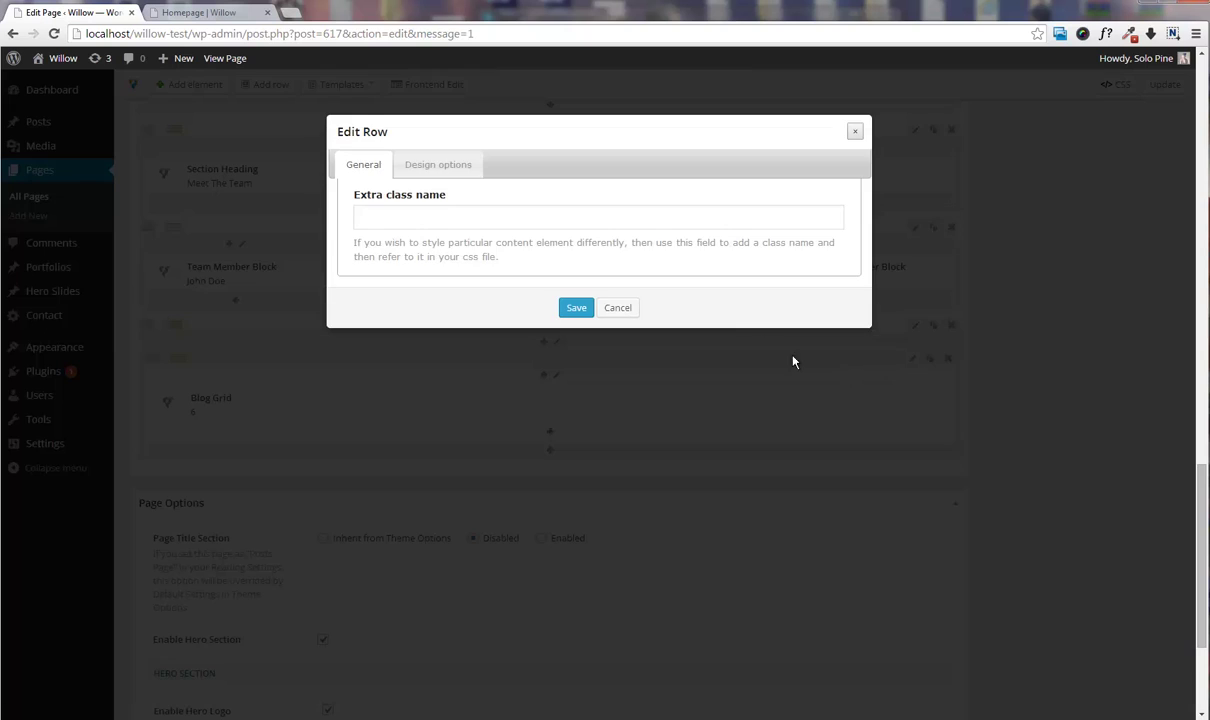
{"action": "left_click", "coordinate": [455, 166]}
{"action": "left_click", "coordinate": [487, 351]}
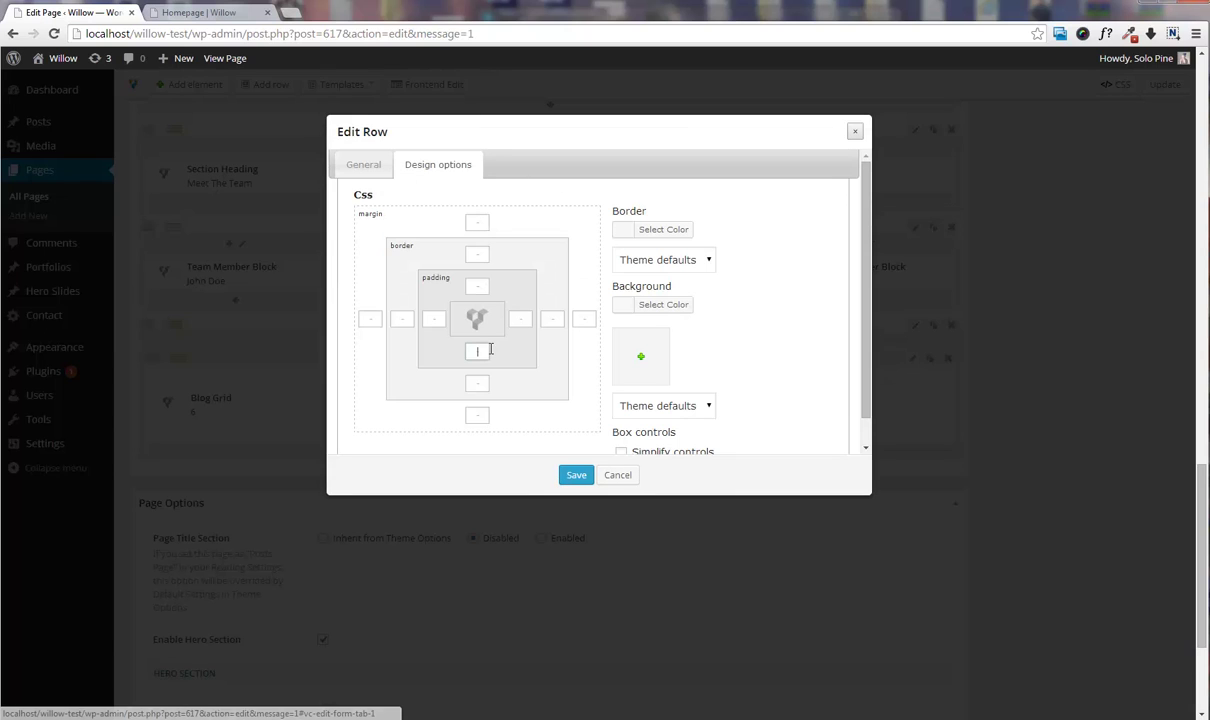
{"action": "type", "text": "11"}
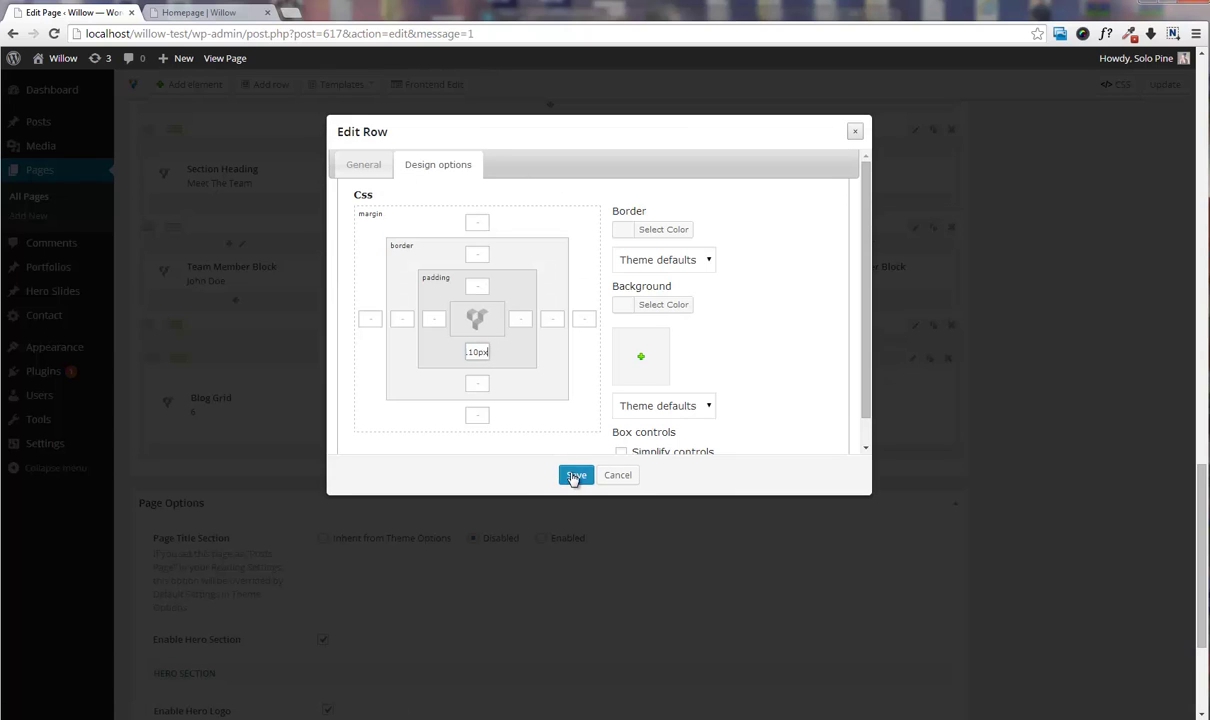
{"action": "left_click", "coordinate": [576, 476]}
{"action": "left_click", "coordinate": [1163, 85]}
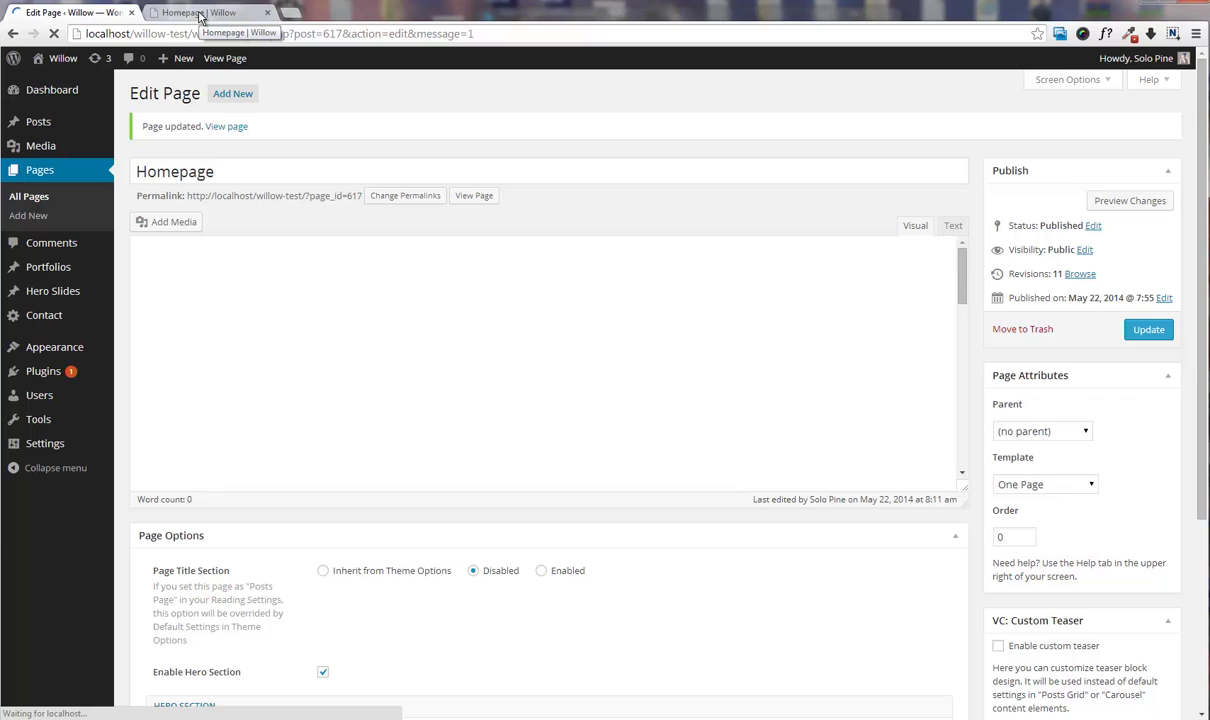
- Reload the homepage preview and examine the blog grid in the gray row
{"action": "left_click", "coordinate": [200, 13]}
{"action": "key", "text": "F5"}
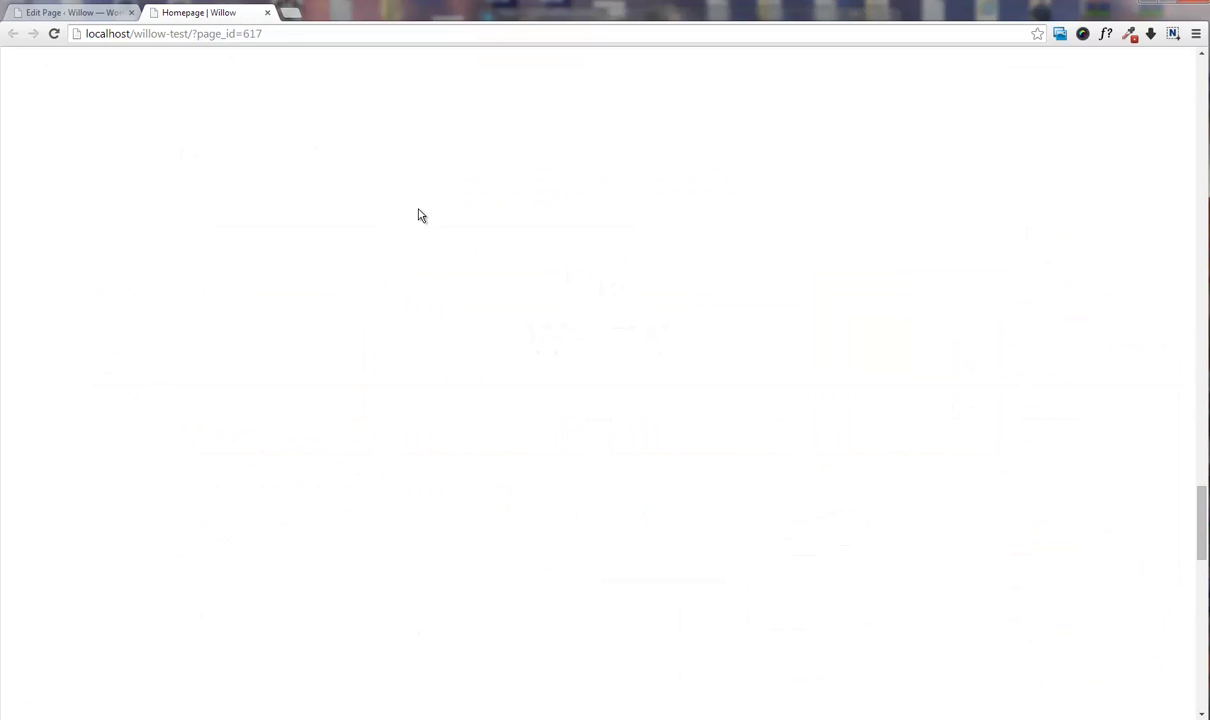
{"action": "scroll", "coordinate": [420, 215], "scroll_direction": "down", "scroll_amount": 6}
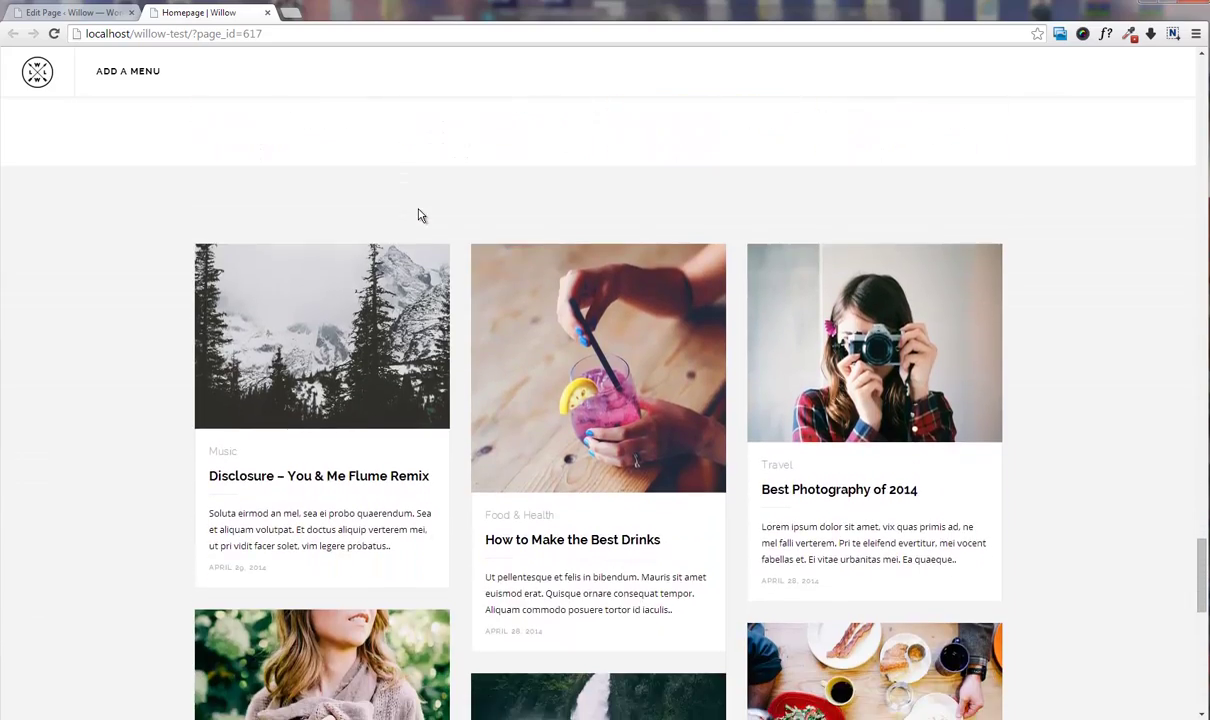
{"action": "scroll", "coordinate": [420, 215], "scroll_direction": "down", "scroll_amount": 4}
{"action": "scroll", "coordinate": [420, 215], "scroll_direction": "up", "scroll_amount": 4}
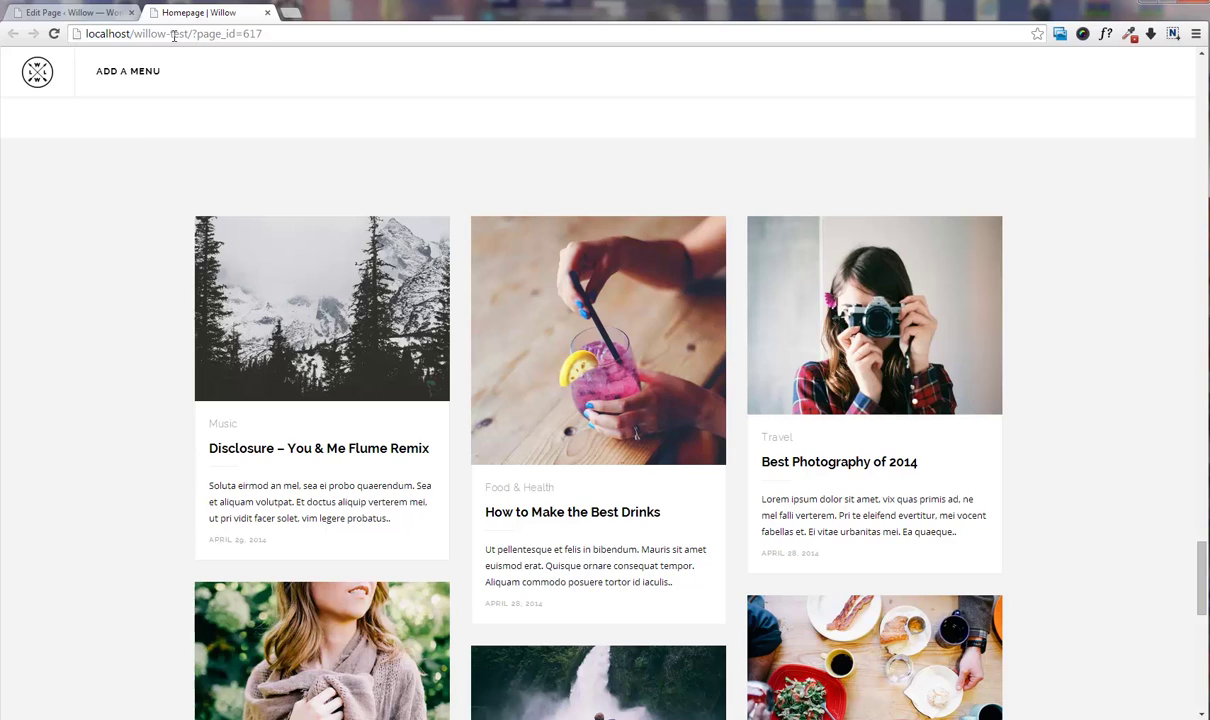
- Return to the page editor and add a Section Heading element above the Blog Grid in the outer blog row
{"action": "left_click", "coordinate": [70, 12]}
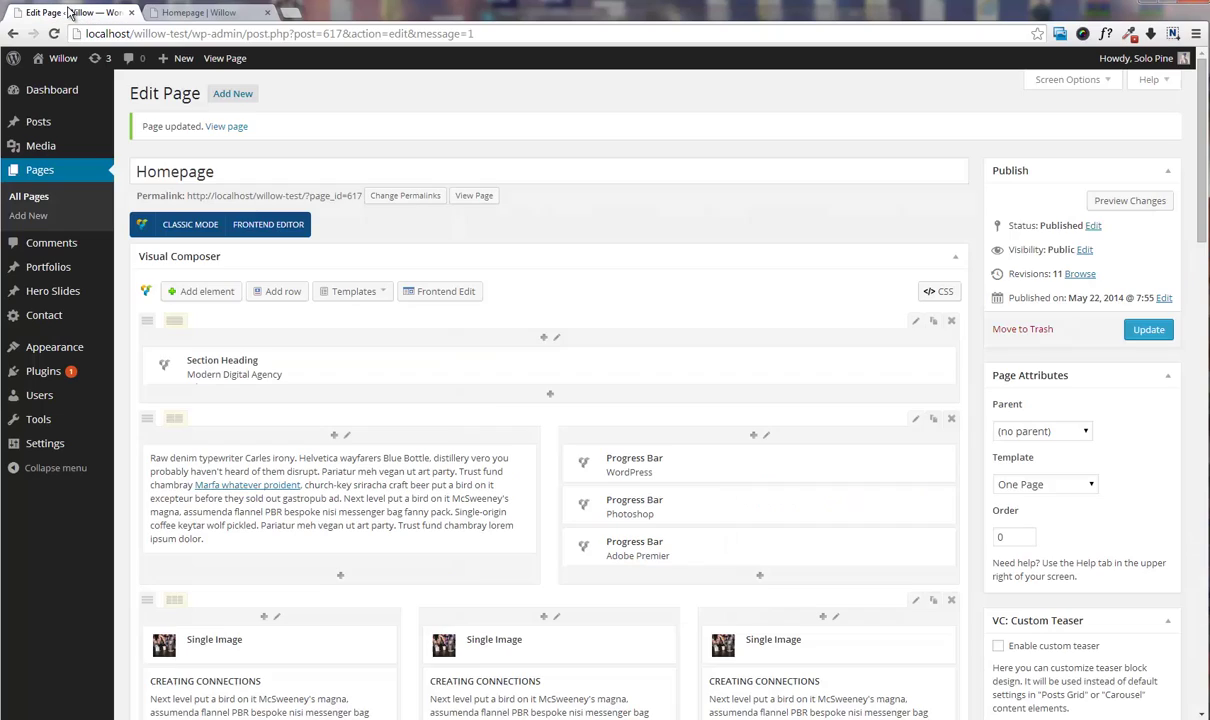
{"action": "scroll", "coordinate": [620, 318], "scroll_direction": "down", "scroll_amount": 10}
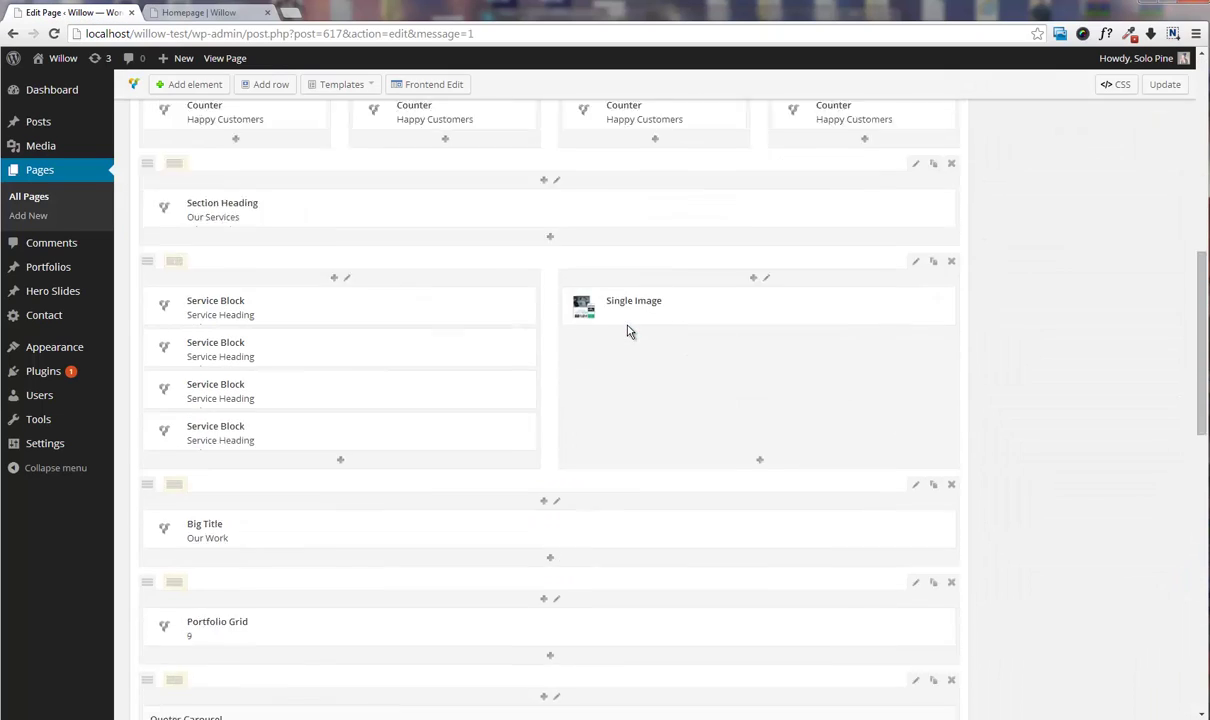
{"action": "scroll", "coordinate": [628, 331], "scroll_direction": "down", "scroll_amount": 6}
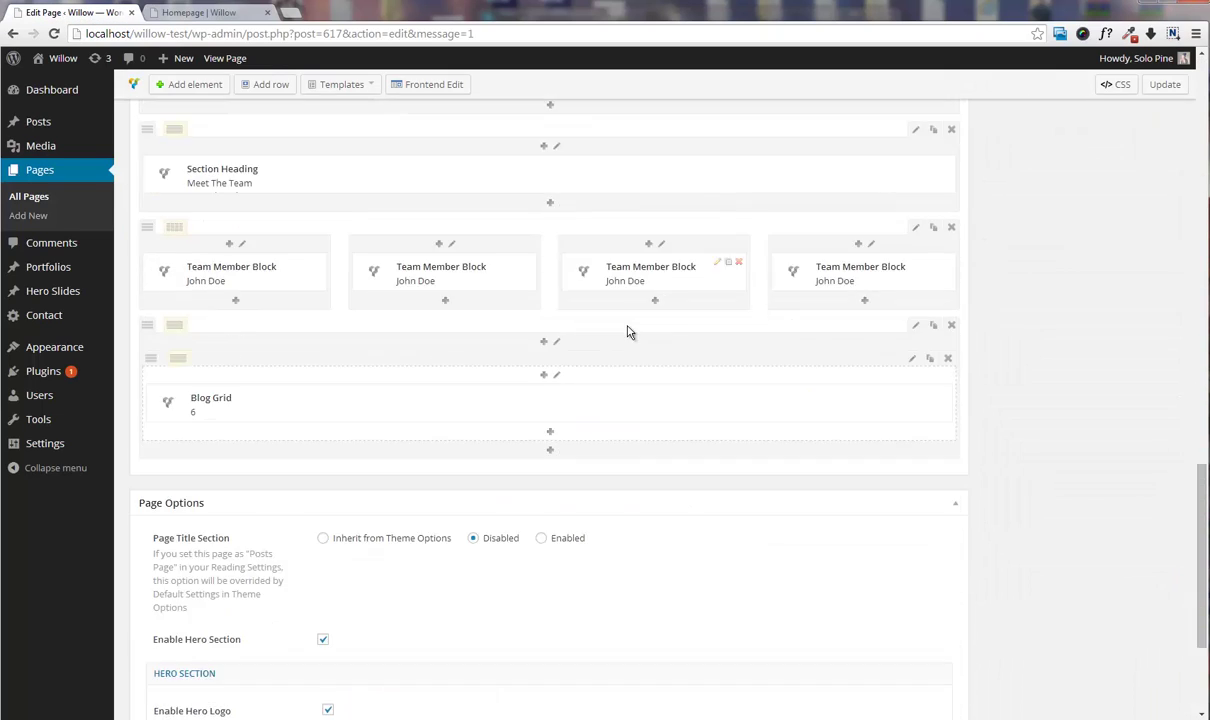
{"action": "left_click", "coordinate": [543, 345]}
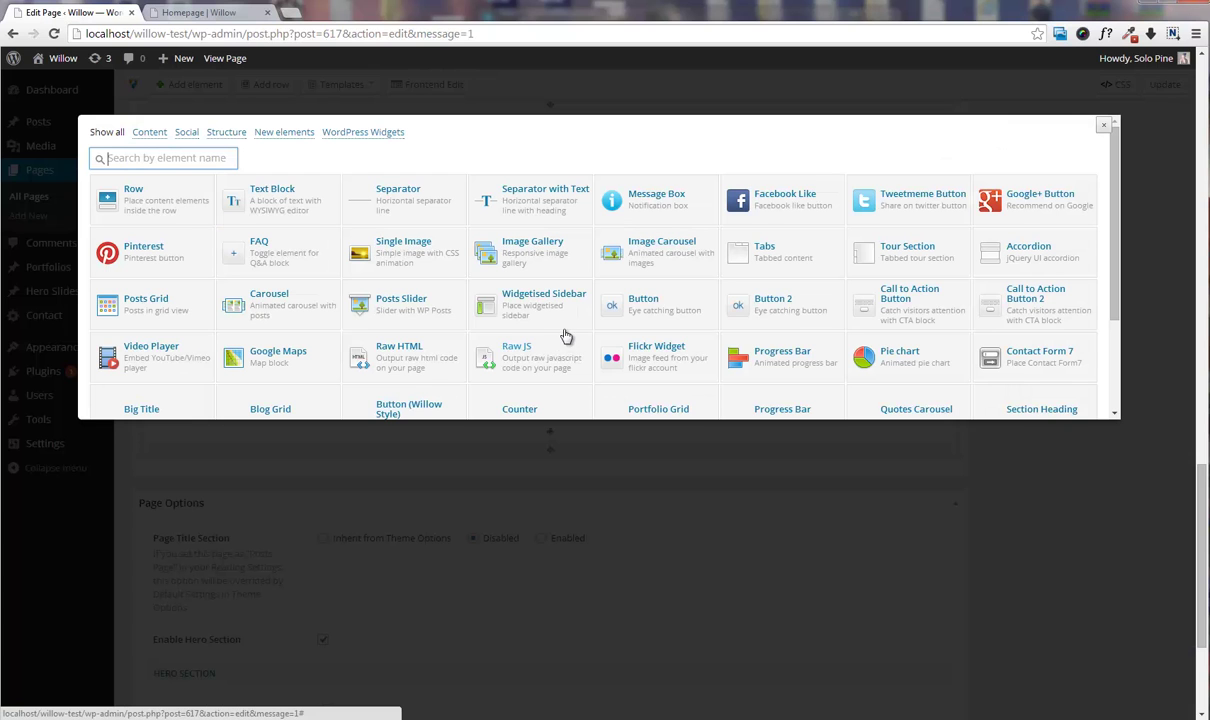
{"action": "left_click", "coordinate": [1026, 339]}
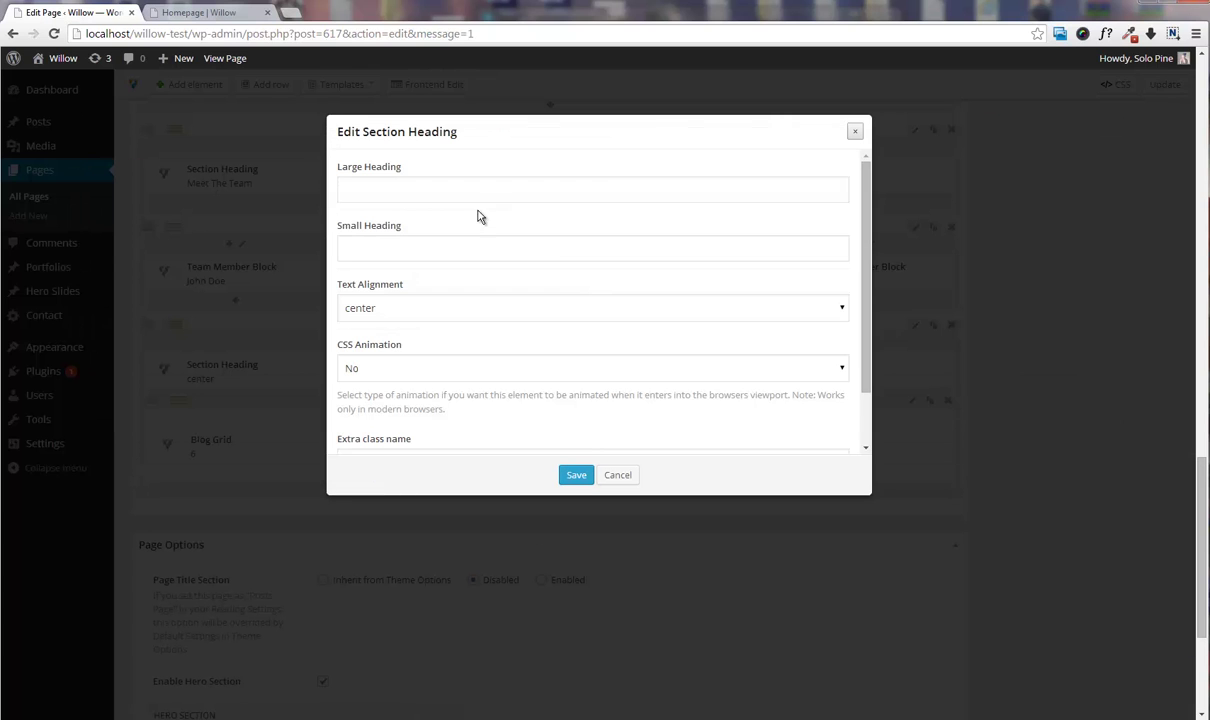
- Enter "The Blog" as large heading and "Latest Blog Posts" as small heading, save the element and update the page
{"action": "type", "text": "The Blog"}
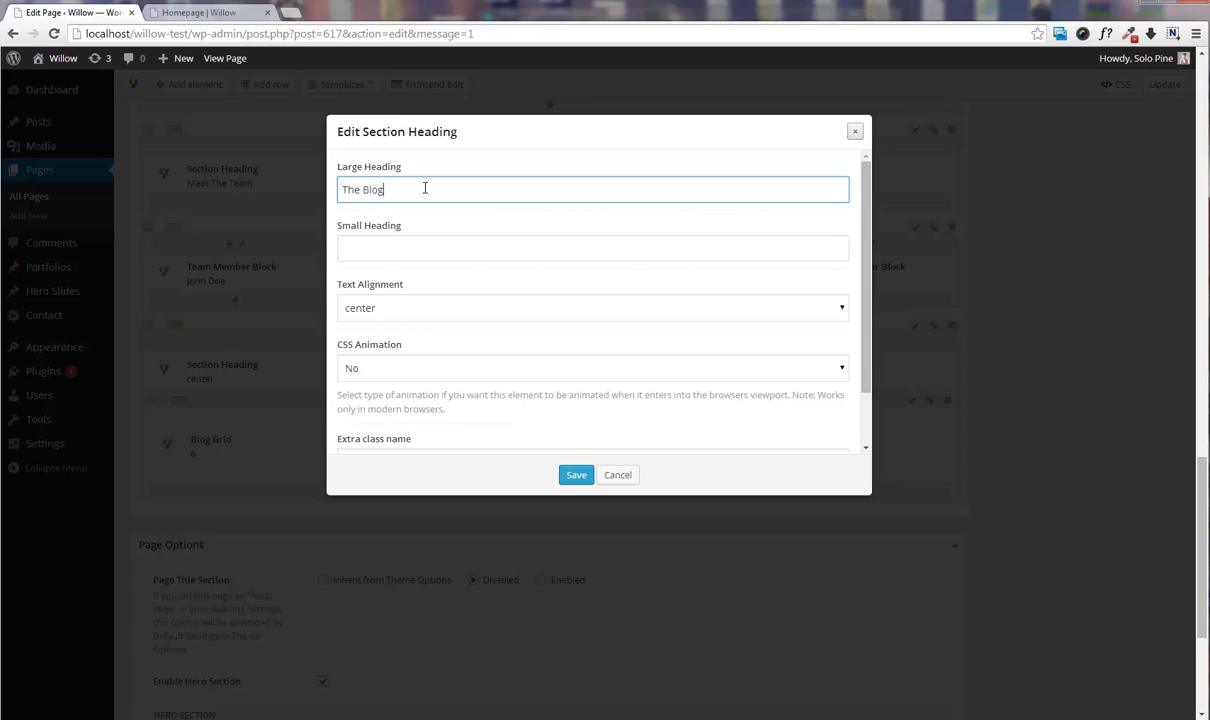
{"action": "key", "text": "Tab"}
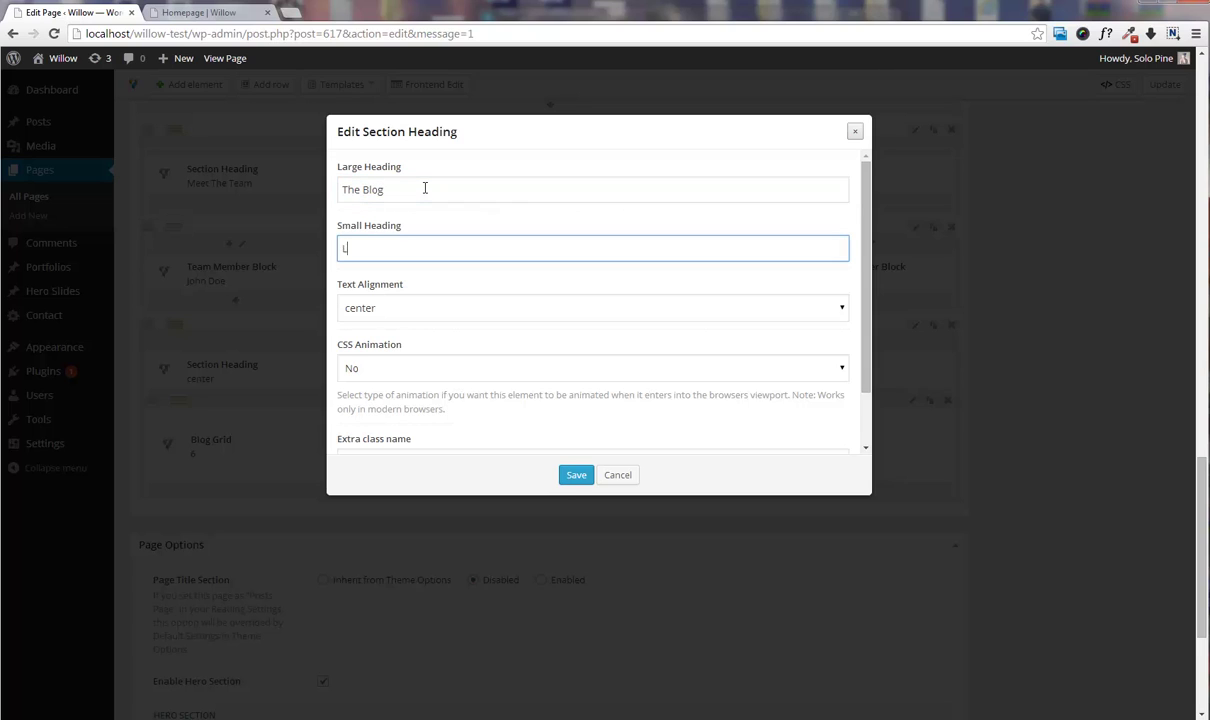
{"action": "type", "text": "Latest Blog Posts"}
{"action": "left_click", "coordinate": [577, 476]}
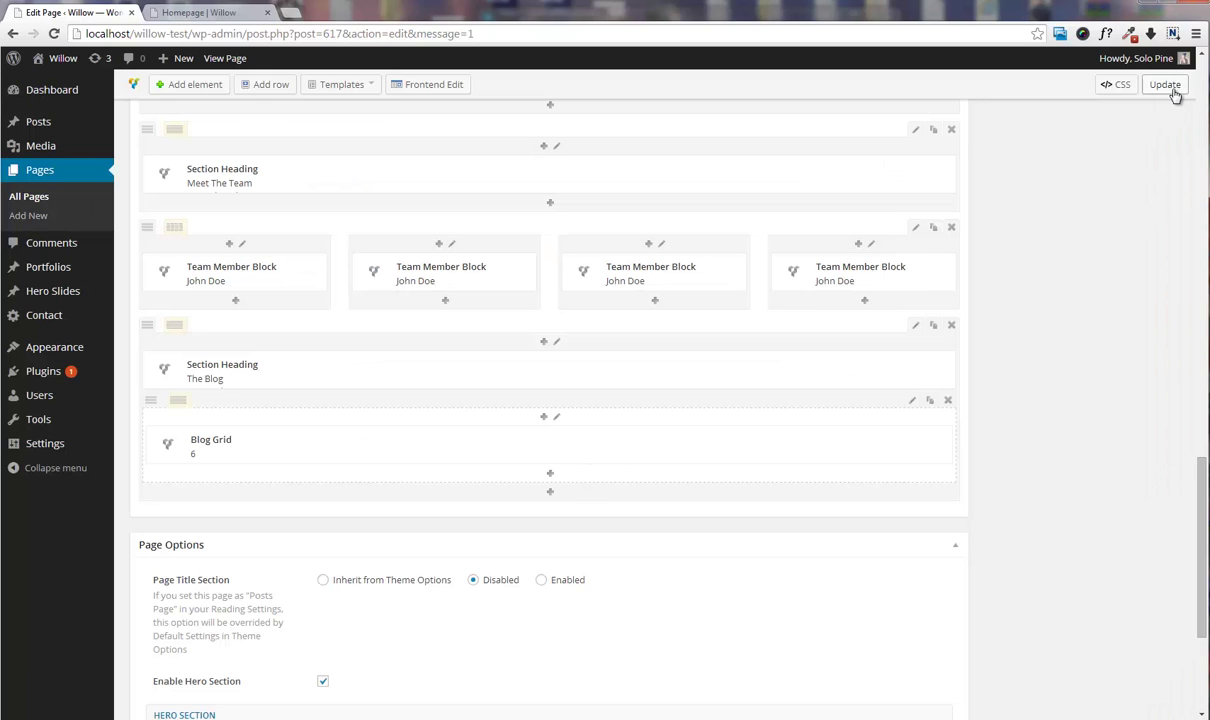
{"action": "scroll", "coordinate": [1118, 121], "scroll_direction": "down", "scroll_amount": 1}
{"action": "left_click", "coordinate": [1163, 84]}
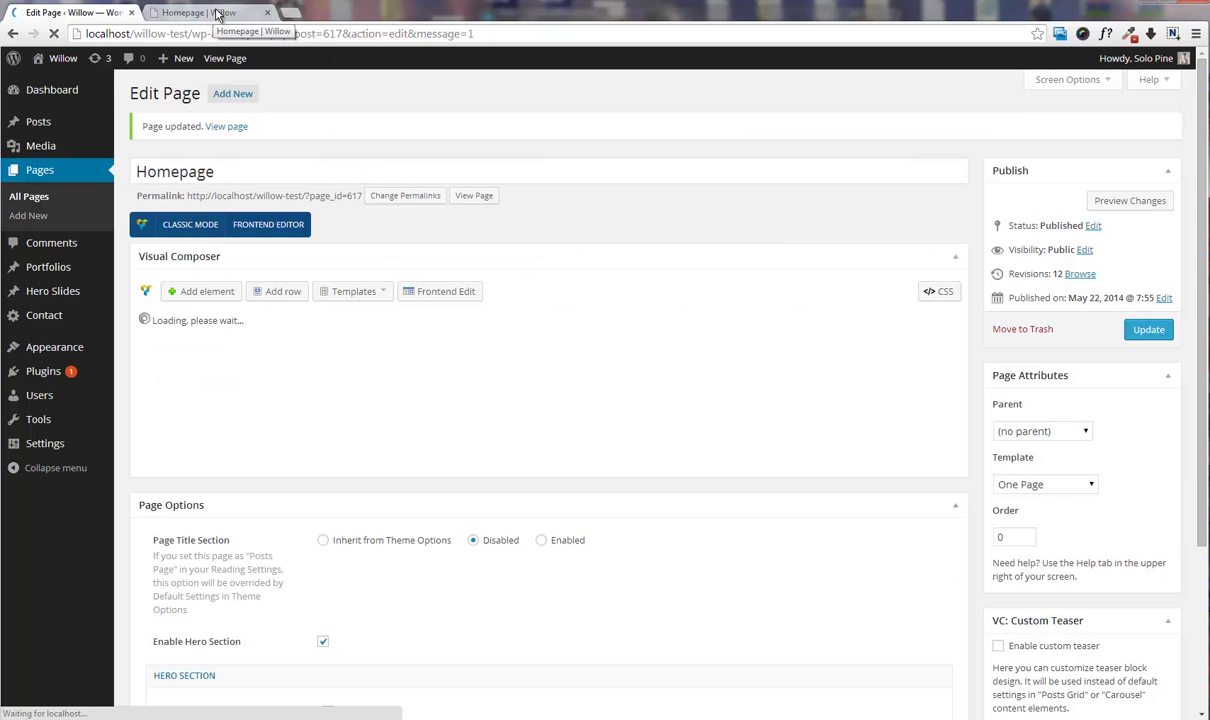
- Reload the homepage preview and examine the blog section with its heading, from the team members down to the footer
{"action": "left_click", "coordinate": [218, 12]}
{"action": "key", "text": "F5"}
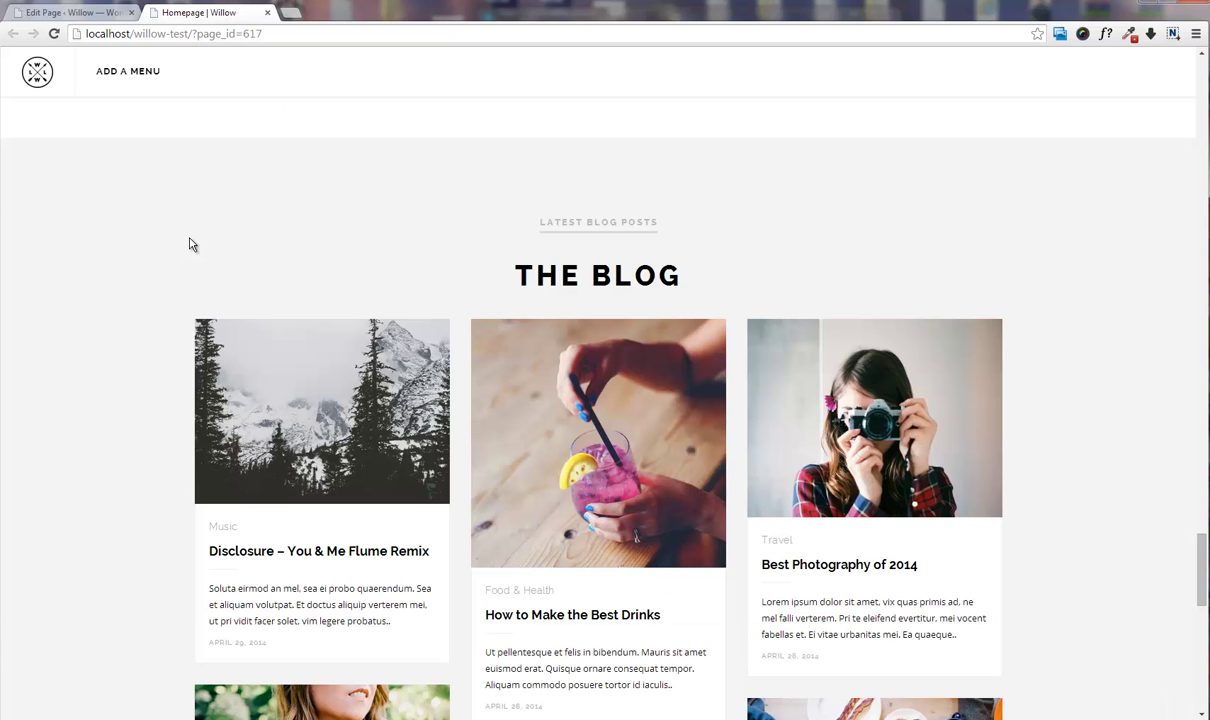
{"action": "scroll", "coordinate": [192, 244], "scroll_direction": "up", "scroll_amount": 4}
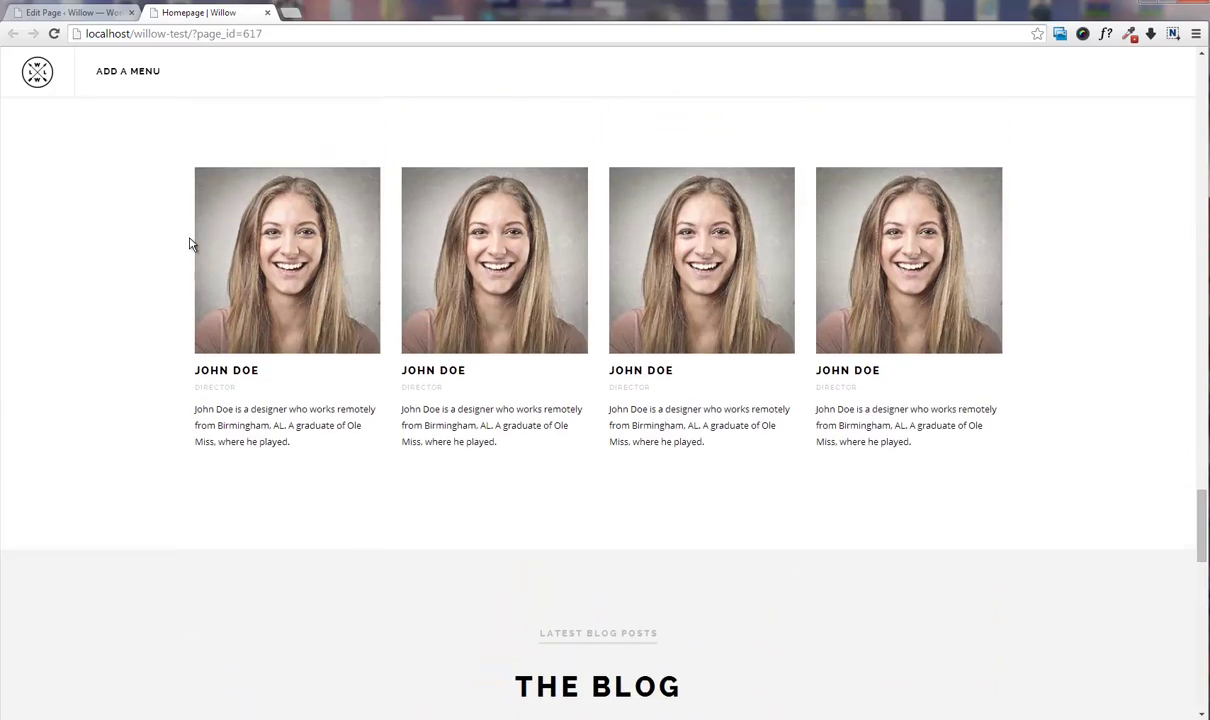
{"action": "scroll", "coordinate": [192, 244], "scroll_direction": "down", "scroll_amount": 2}
{"action": "scroll", "coordinate": [192, 244], "scroll_direction": "down", "scroll_amount": 8}
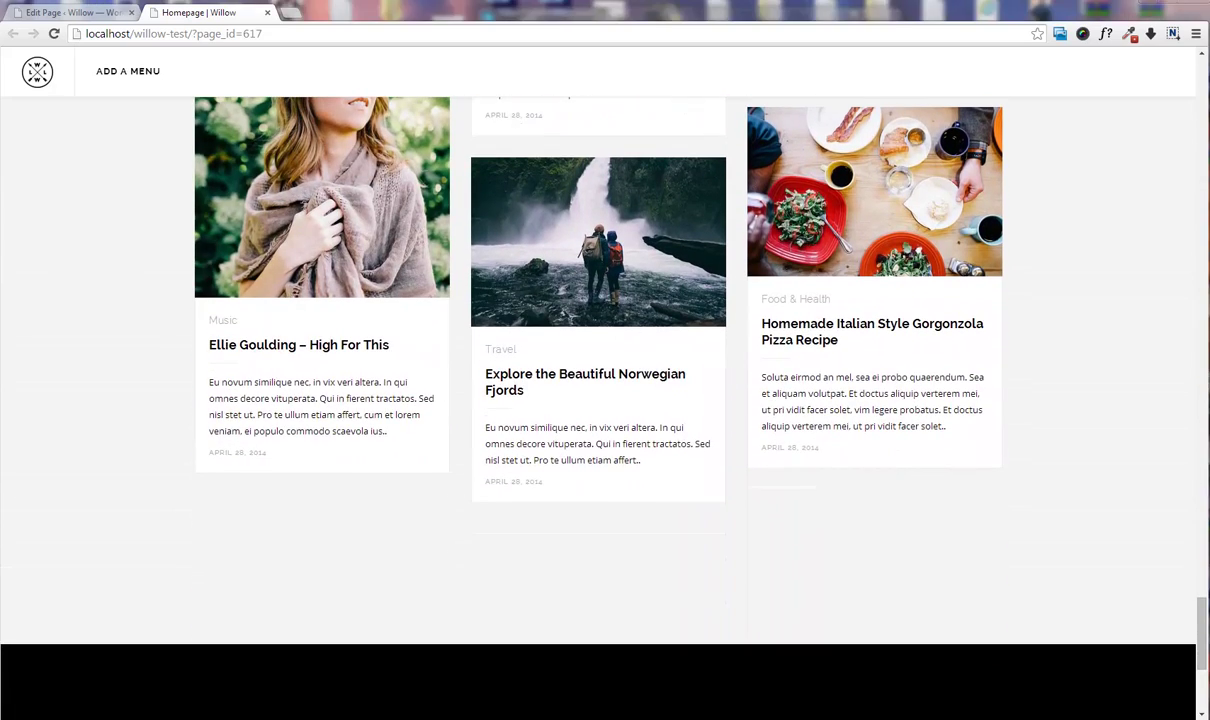
- Return to the page editor and add a new row below the blog row
{"action": "left_click", "coordinate": [57, 13]}
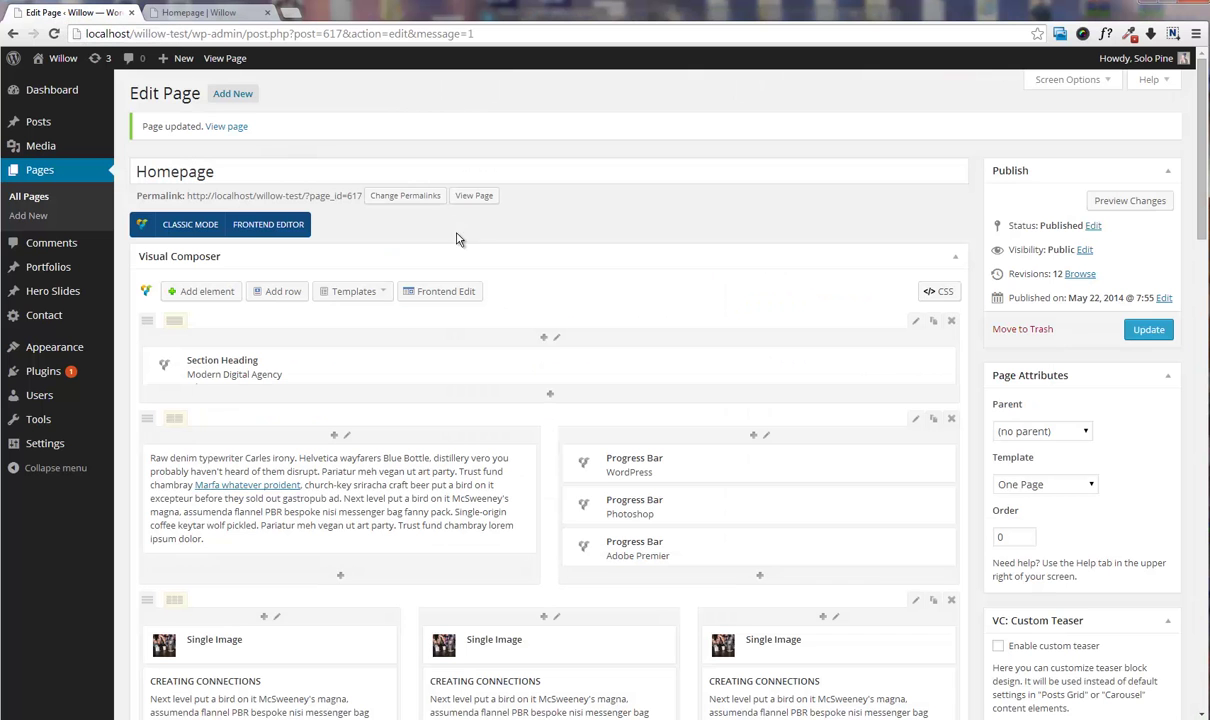
{"action": "scroll", "coordinate": [500, 290], "scroll_direction": "down", "scroll_amount": 10}
{"action": "scroll", "coordinate": [501, 296], "scroll_direction": "down", "scroll_amount": 5}
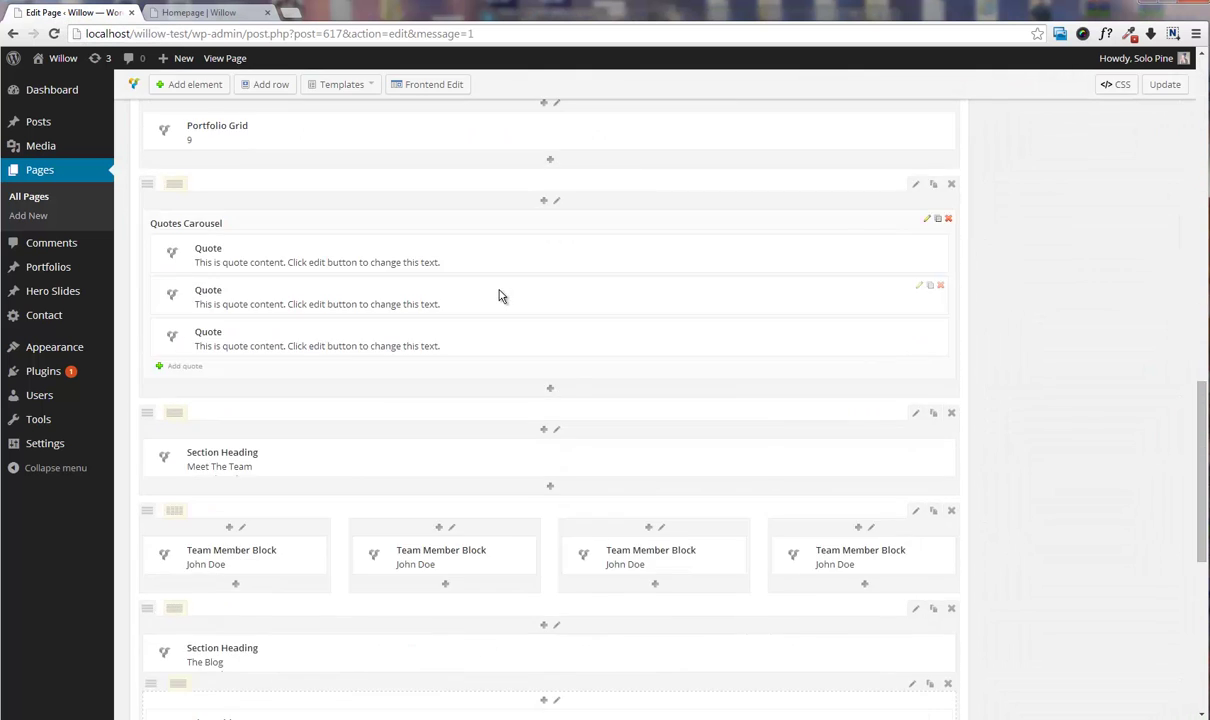
{"action": "left_click", "coordinate": [270, 84]}
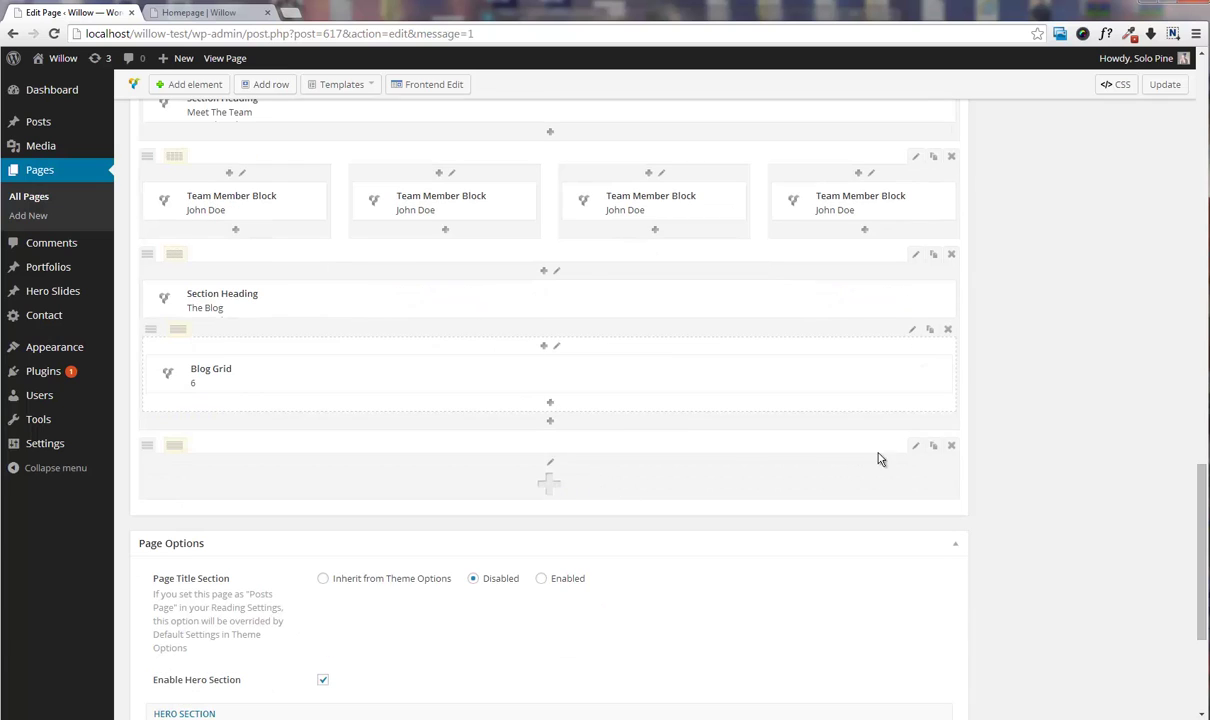
- In the settings of the new row below the blog, set the top padding to 60px and the font color to white
{"action": "left_click", "coordinate": [915, 446]}
{"action": "left_click", "coordinate": [458, 168]}
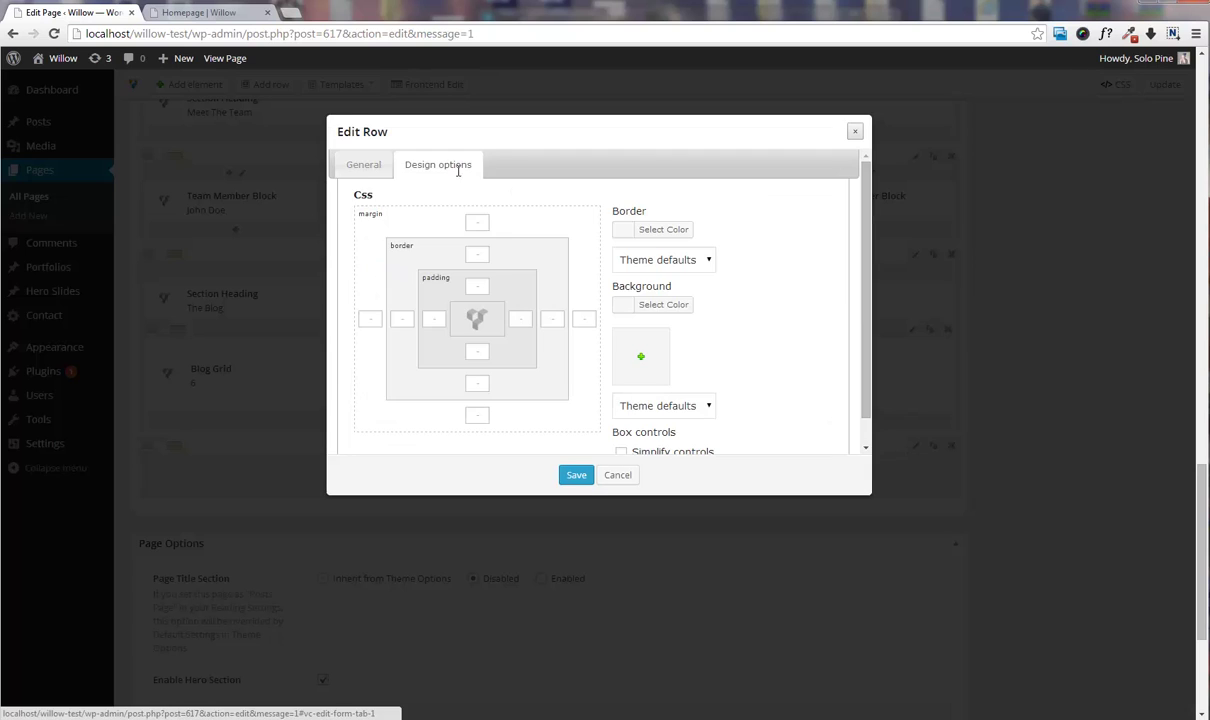
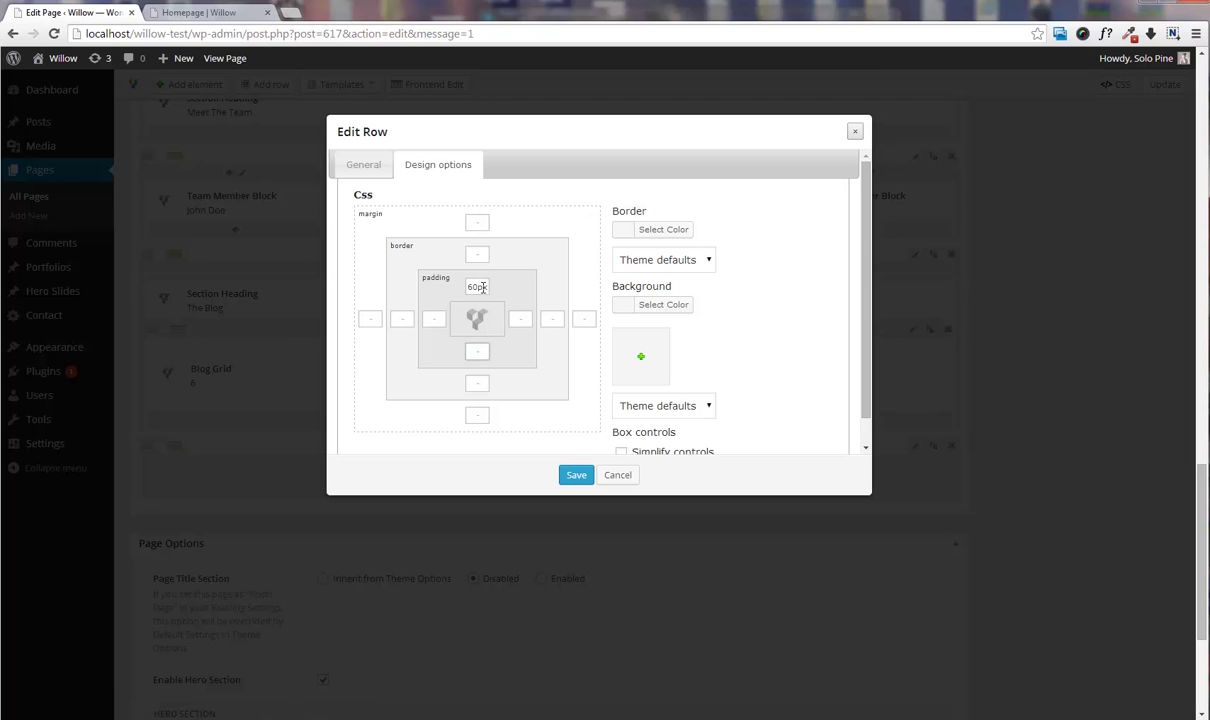
{"action": "left_click", "coordinate": [368, 168]}
{"action": "scroll", "coordinate": [437, 247], "scroll_direction": "down", "scroll_amount": 1}
{"action": "scroll", "coordinate": [424, 224], "scroll_direction": "up", "scroll_amount": 1}
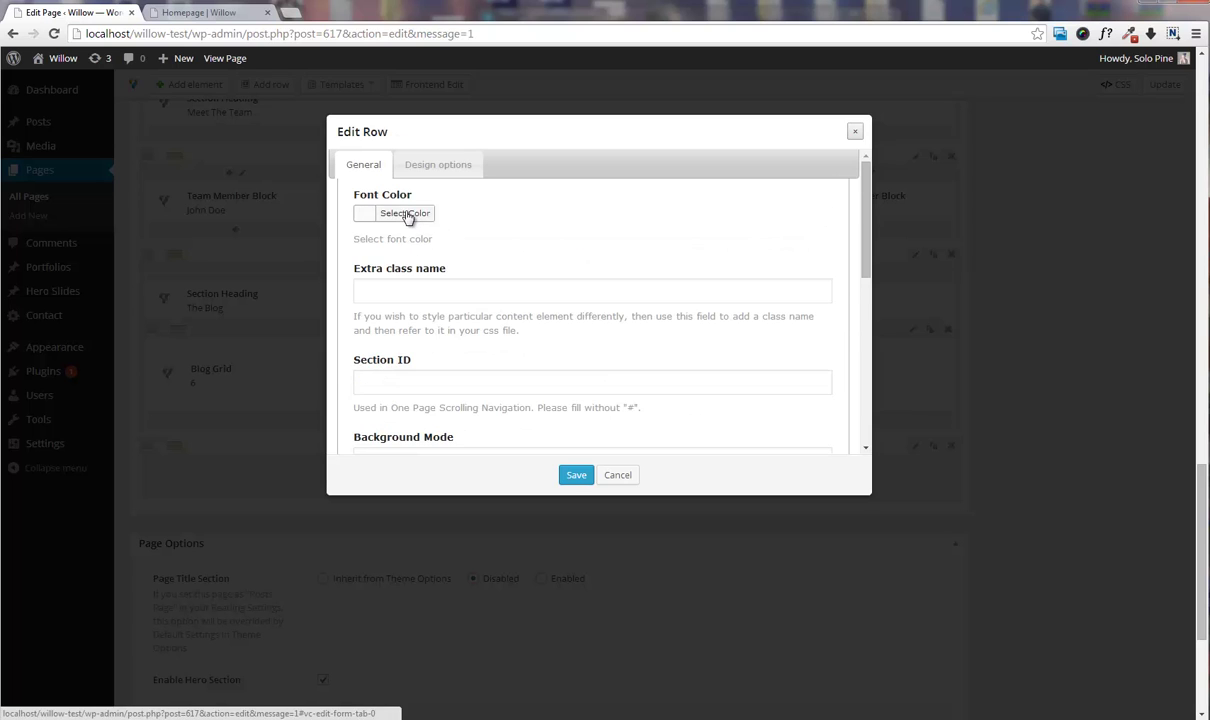
{"action": "left_click", "coordinate": [405, 213]}
{"action": "left_click", "coordinate": [354, 238]}
{"action": "left_click", "coordinate": [566, 268]}
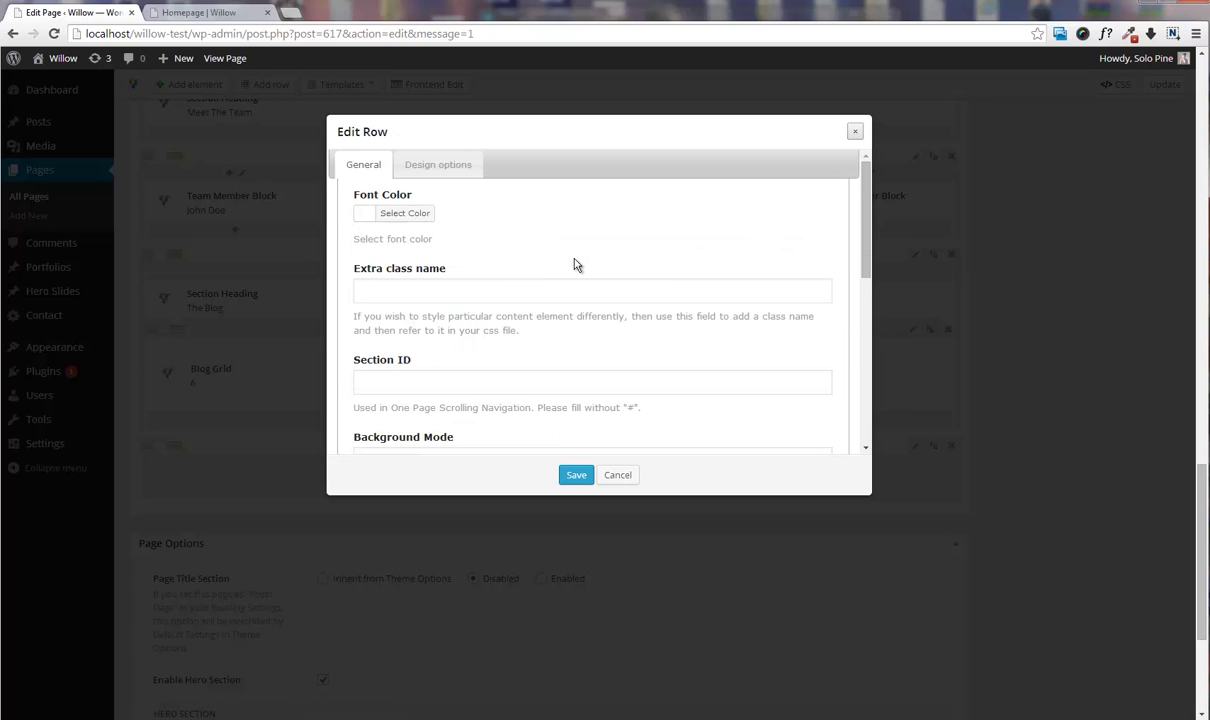
- Set the green iconbg.png from the media library as the row's background image
{"action": "scroll", "coordinate": [481, 354], "scroll_direction": "down", "scroll_amount": 3}
{"action": "left_click", "coordinate": [382, 324]}
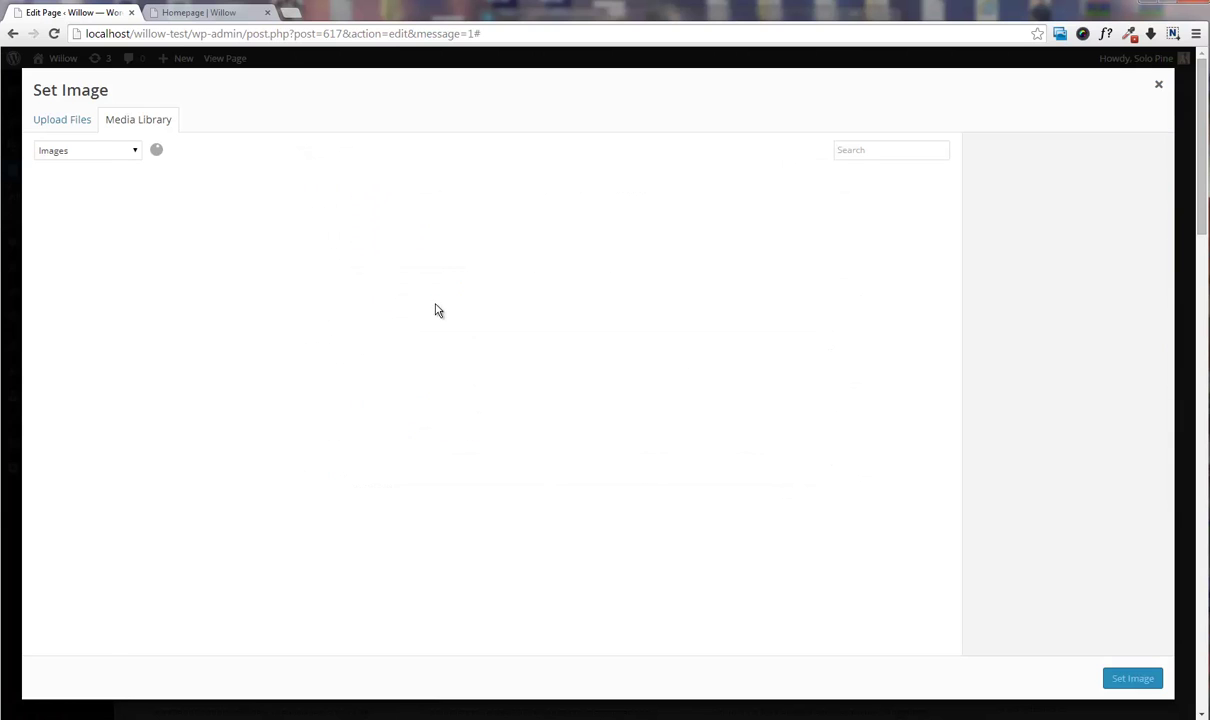
{"action": "left_click", "coordinate": [752, 223]}
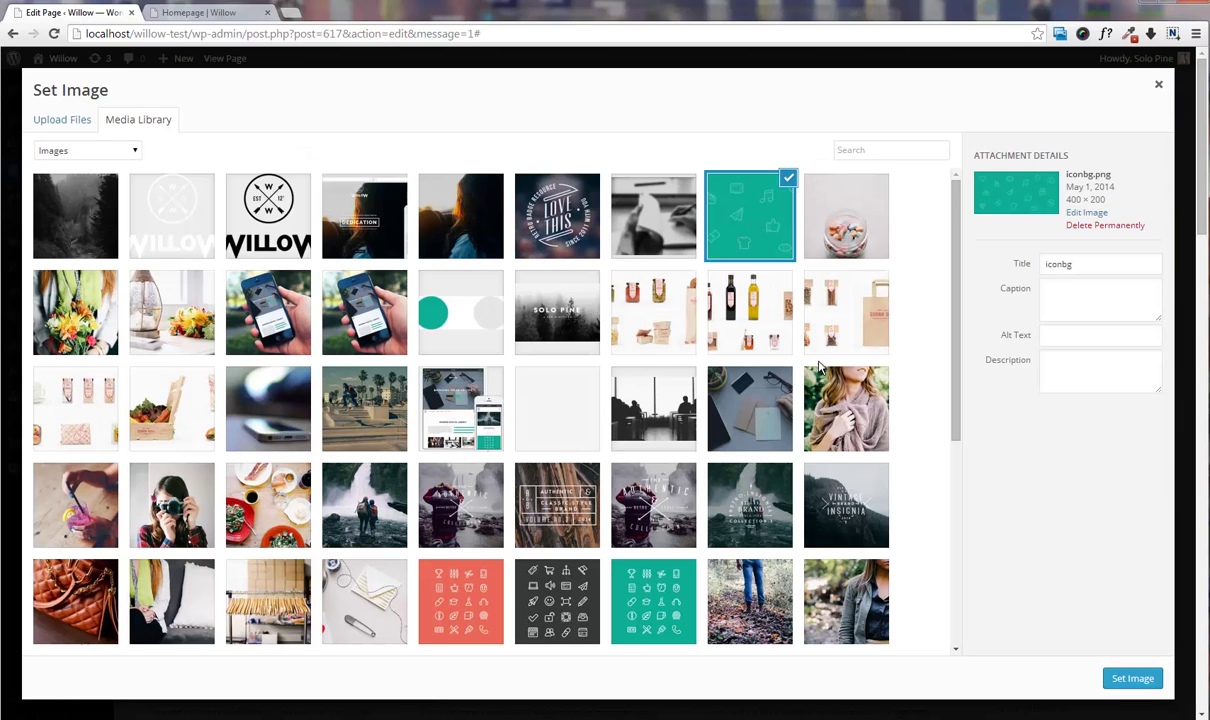
{"action": "left_click", "coordinate": [1133, 678]}
- Set Enable Parallax Background to true for the row and save its settings
{"action": "scroll", "coordinate": [481, 311], "scroll_direction": "down", "scroll_amount": 2}
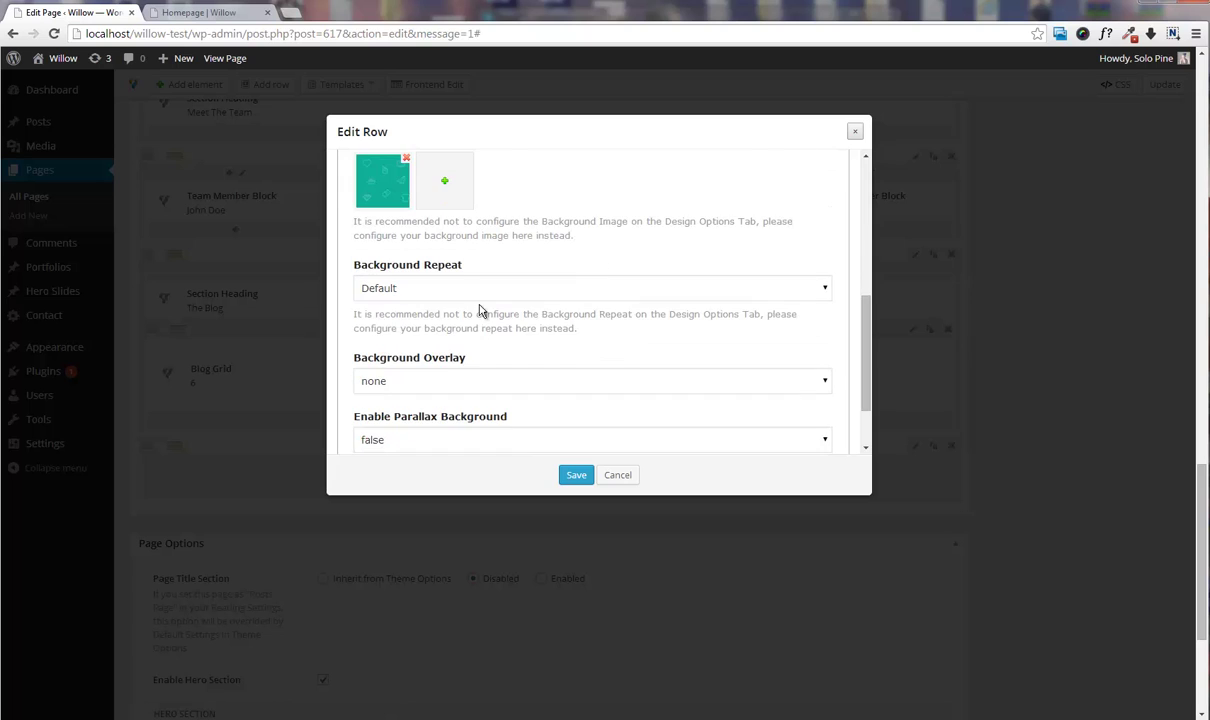
{"action": "scroll", "coordinate": [467, 371], "scroll_direction": "down", "scroll_amount": 1}
{"action": "left_click", "coordinate": [457, 372]}
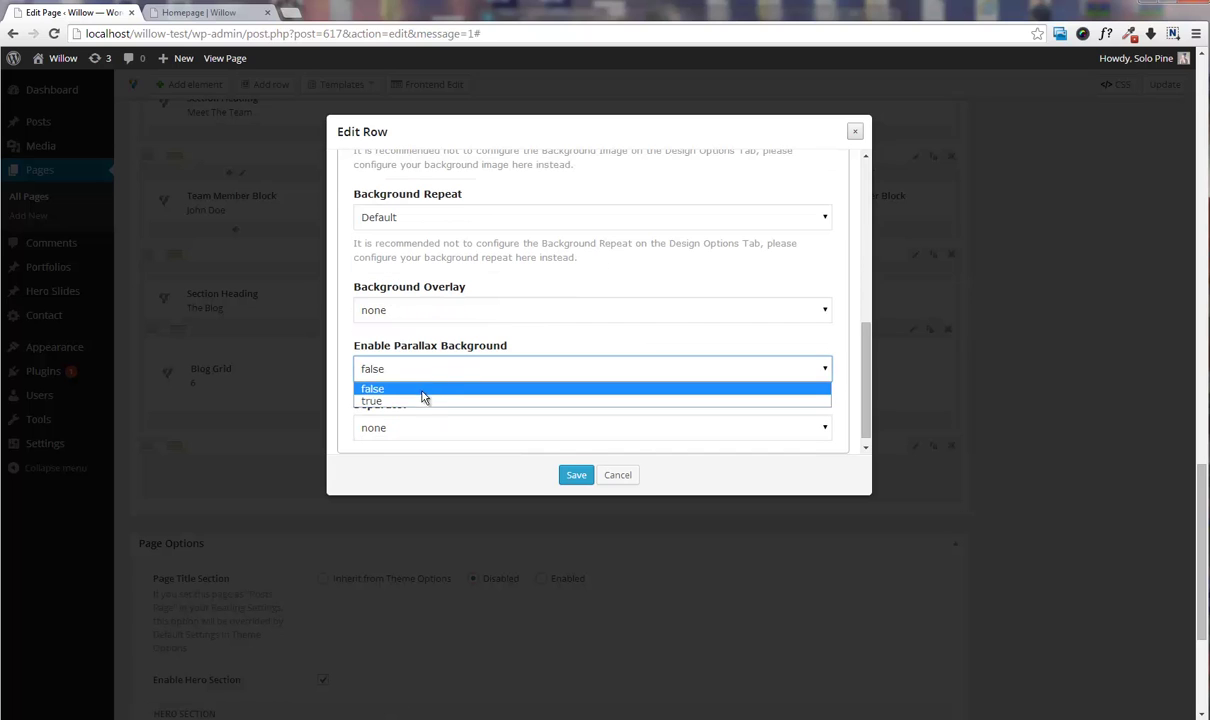
{"action": "left_click", "coordinate": [403, 376]}
{"action": "left_click", "coordinate": [396, 370]}
{"action": "left_click", "coordinate": [405, 401]}
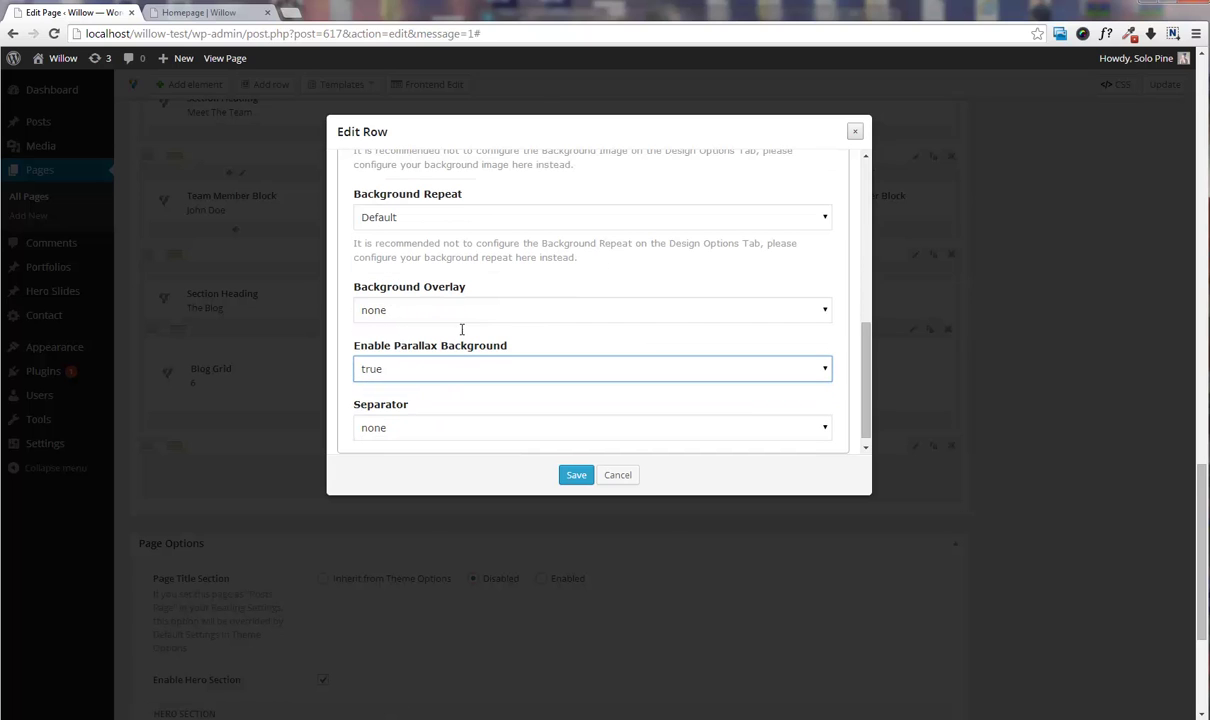
{"action": "scroll", "coordinate": [462, 329], "scroll_direction": "down", "scroll_amount": 1}
{"action": "left_click", "coordinate": [576, 475]}
- Add a Text Block to the row with the Heading 3 text "Did you know that Willow comes packed with 450+ icons out of the box?"
{"action": "left_click", "coordinate": [548, 412]}
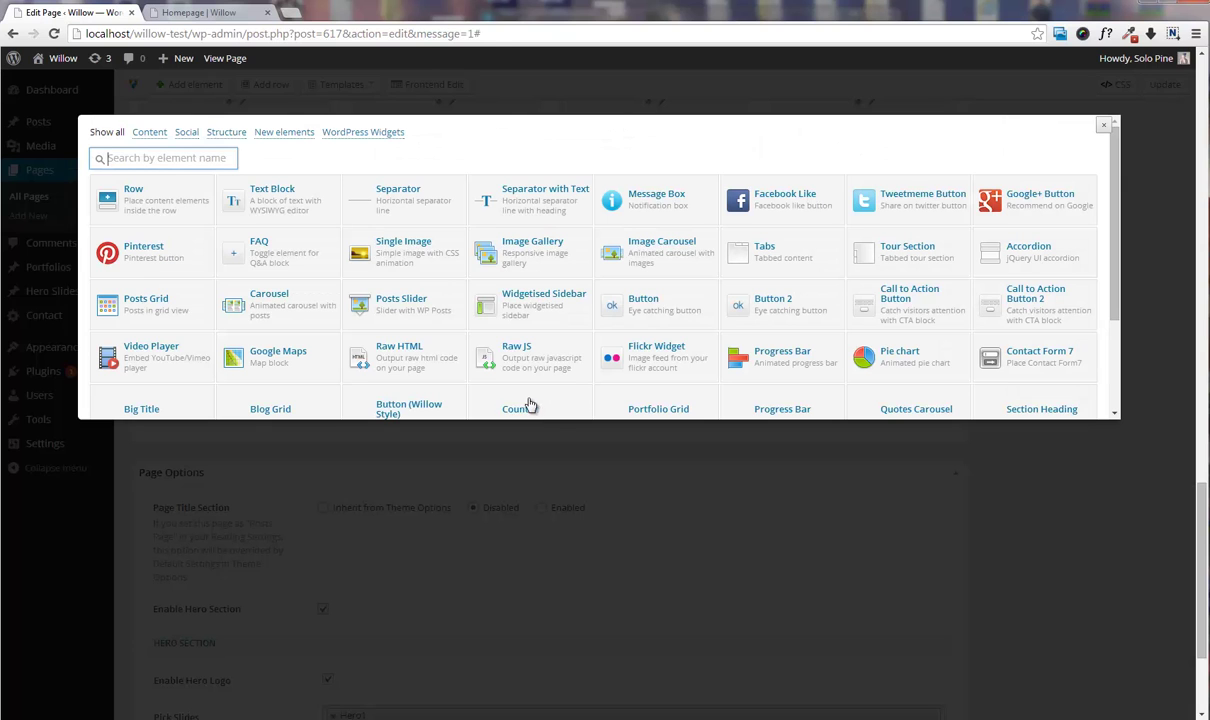
{"action": "left_click", "coordinate": [278, 192]}
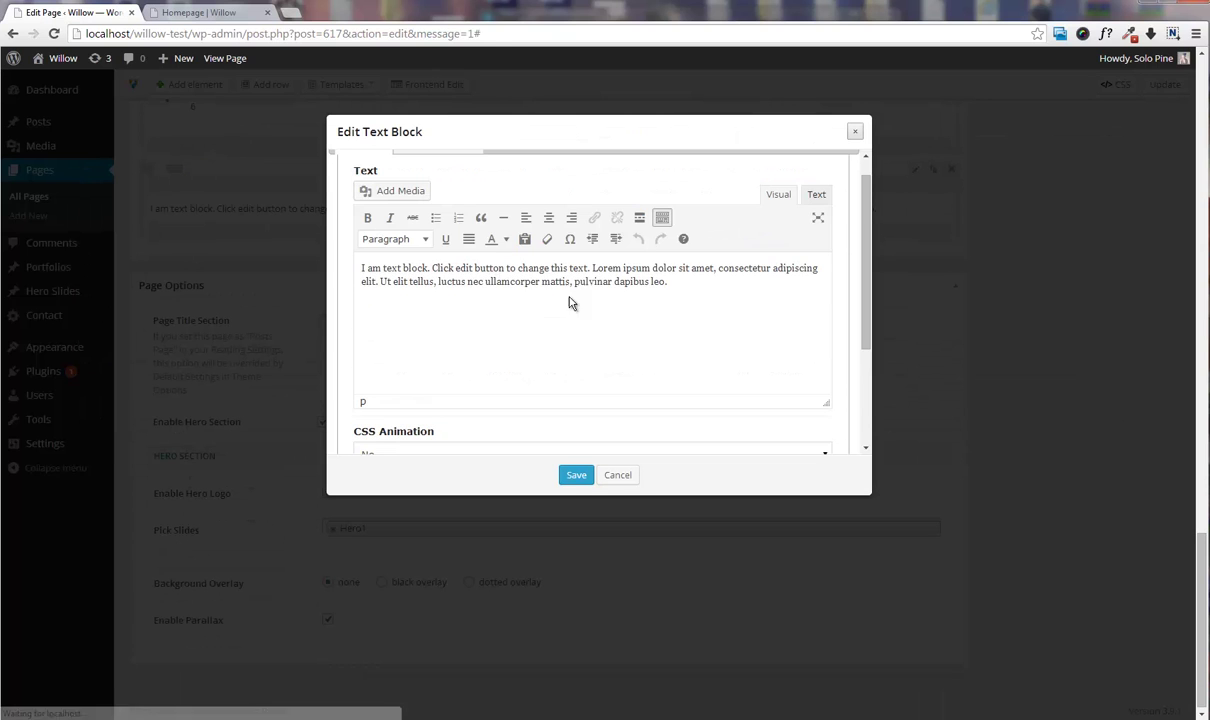
{"action": "left_click_drag", "start_coordinate": [570, 302], "coordinate": [297, 251]}
{"action": "type", "text": "Did you know that Willow comes packed with 450+ icons out of the box?"}
{"action": "scroll", "coordinate": [598, 305], "scroll_direction": "up", "scroll_amount": 2}
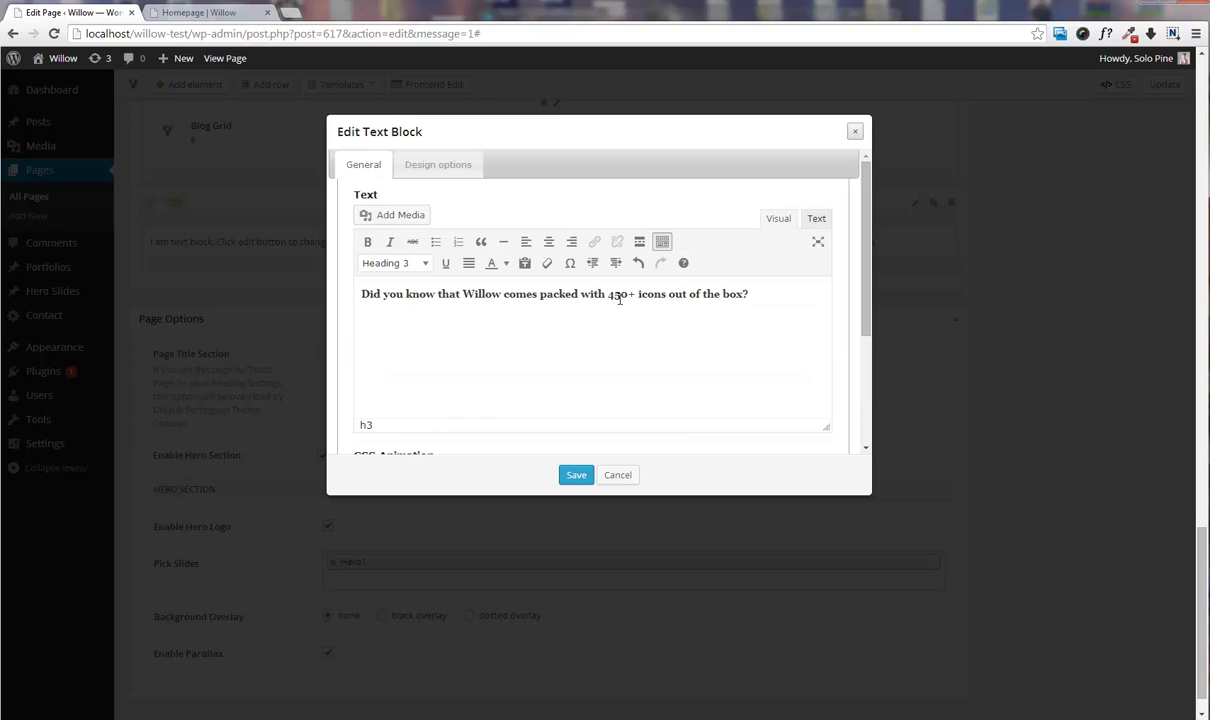
- Center the heading text, save the text block and update the page
{"action": "left_click_drag", "start_coordinate": [784, 297], "coordinate": [264, 278]}
{"action": "left_click", "coordinate": [548, 242]}
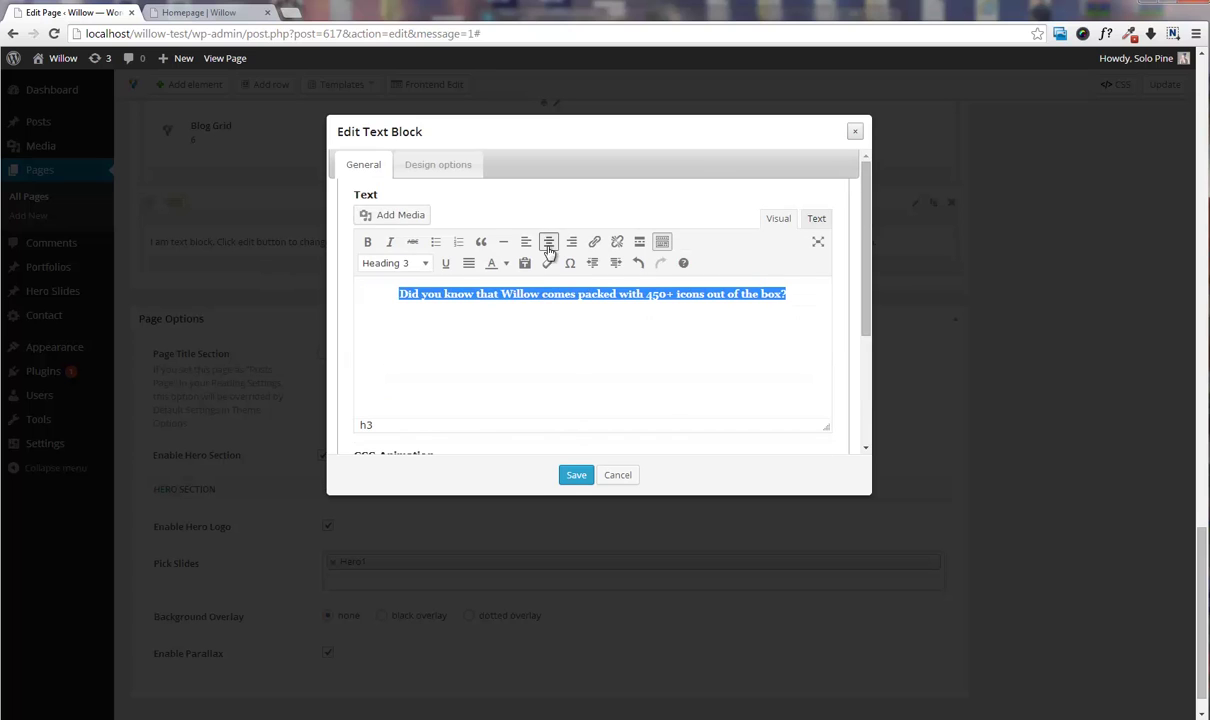
{"action": "left_click", "coordinate": [576, 475]}
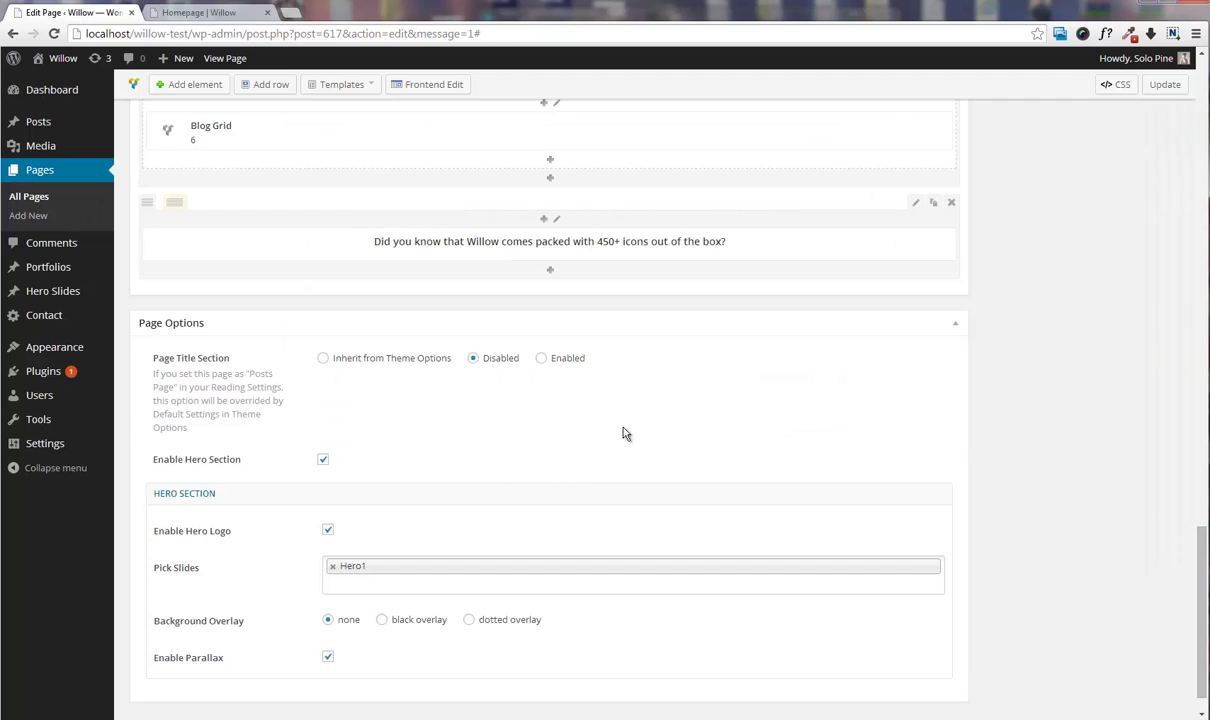
{"action": "scroll", "coordinate": [622, 433], "scroll_direction": "up", "scroll_amount": 2}
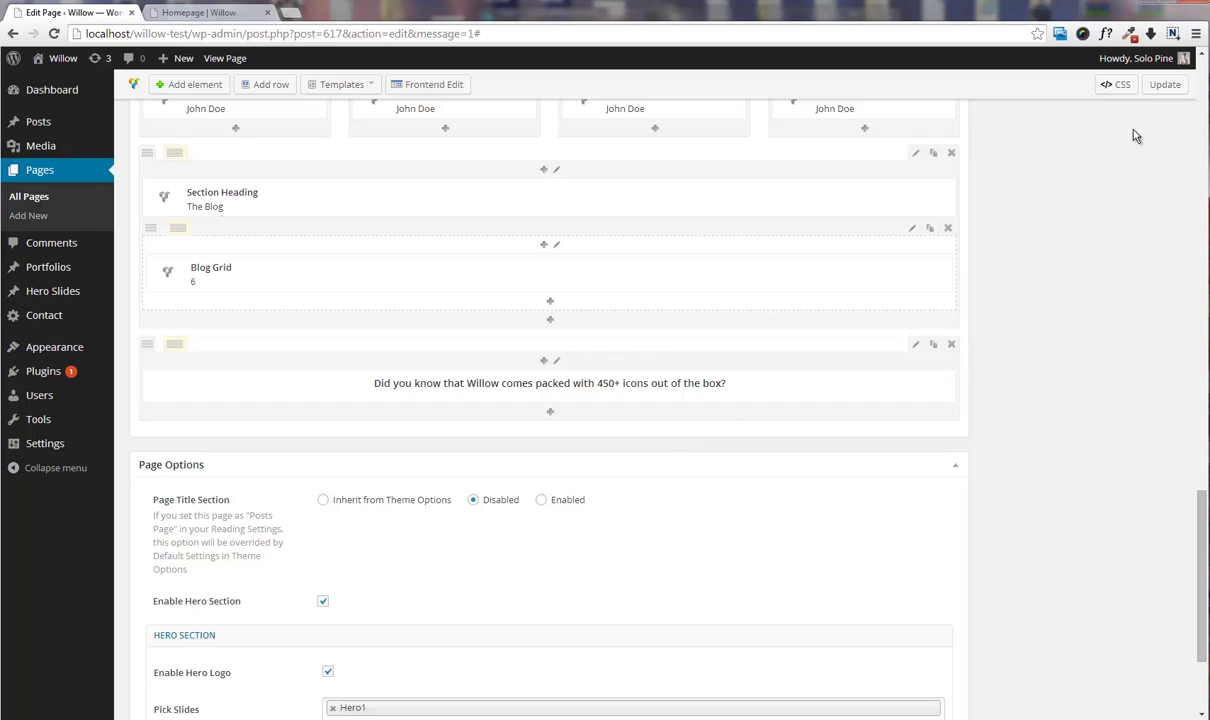
{"action": "left_click", "coordinate": [1163, 85]}
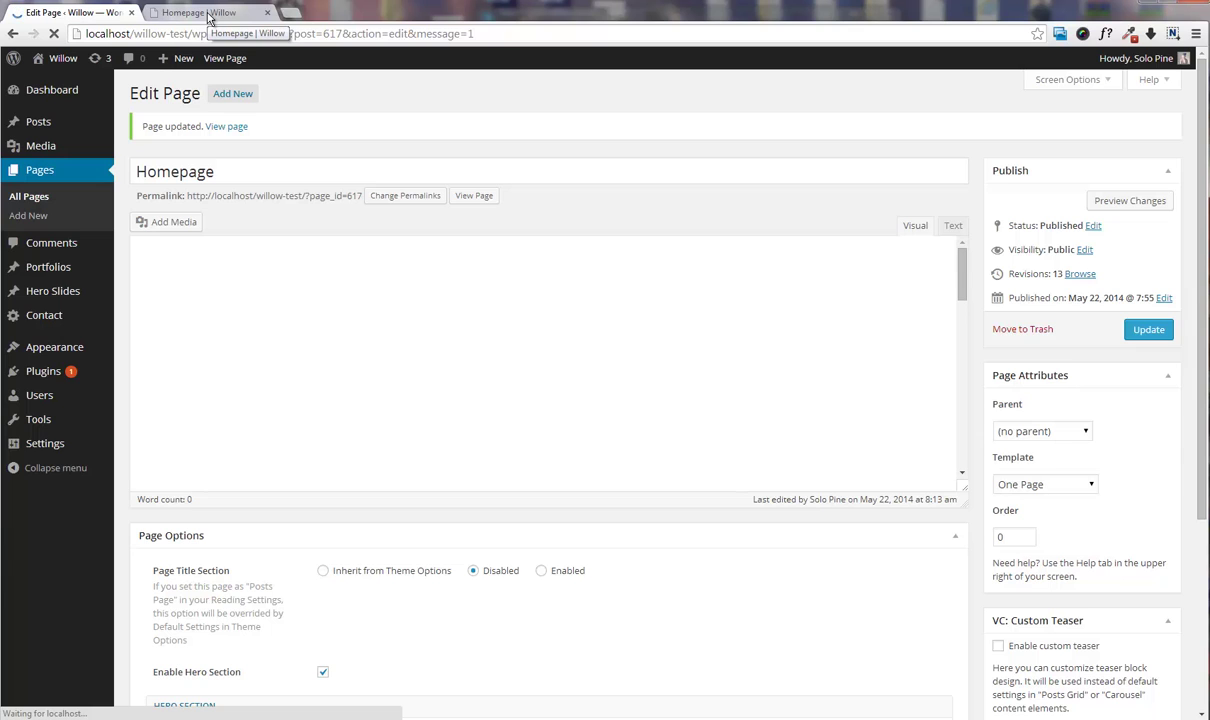
- Reload the homepage preview and examine the icon banner between the blog posts and the footer
{"action": "left_click", "coordinate": [210, 13]}
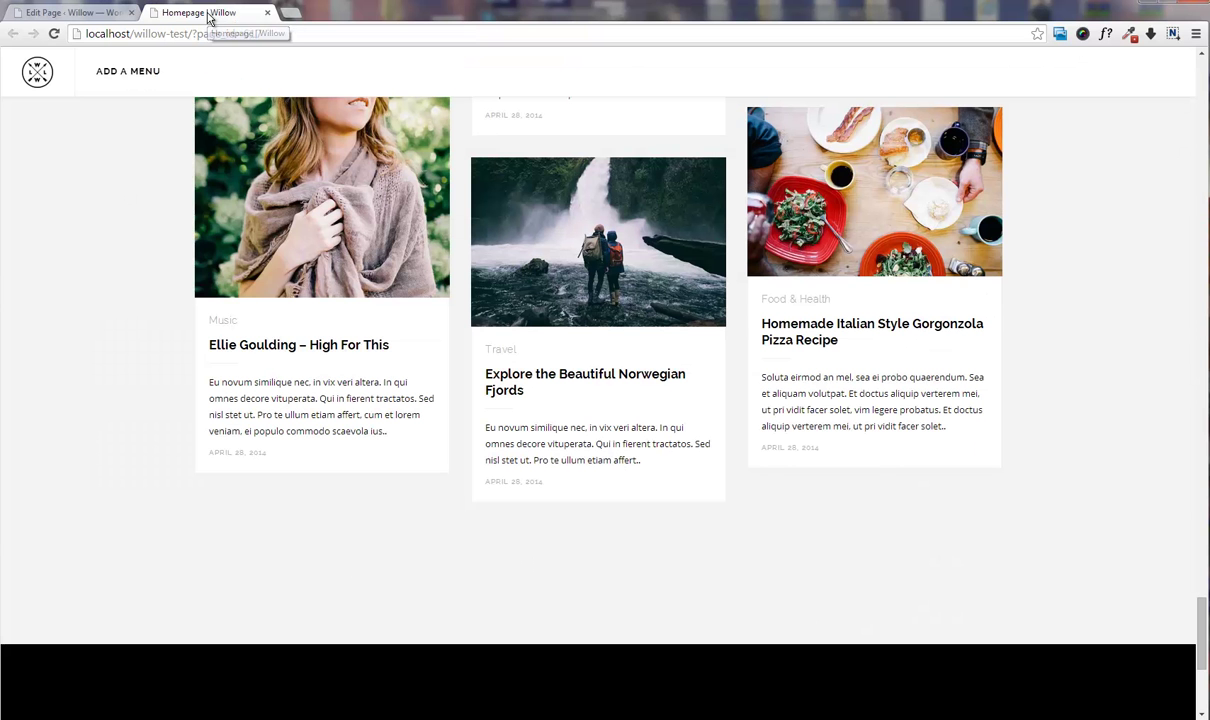
{"action": "key", "text": "F5"}
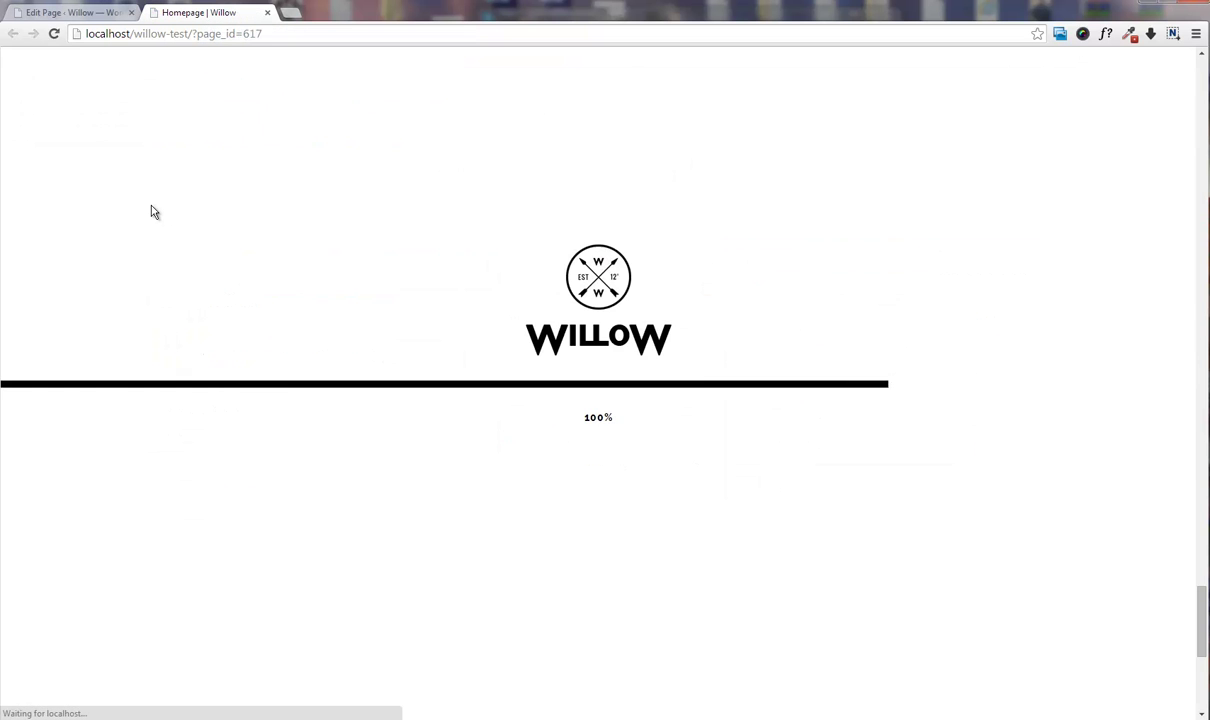
{"action": "scroll", "coordinate": [153, 211], "scroll_direction": "down", "scroll_amount": 4}
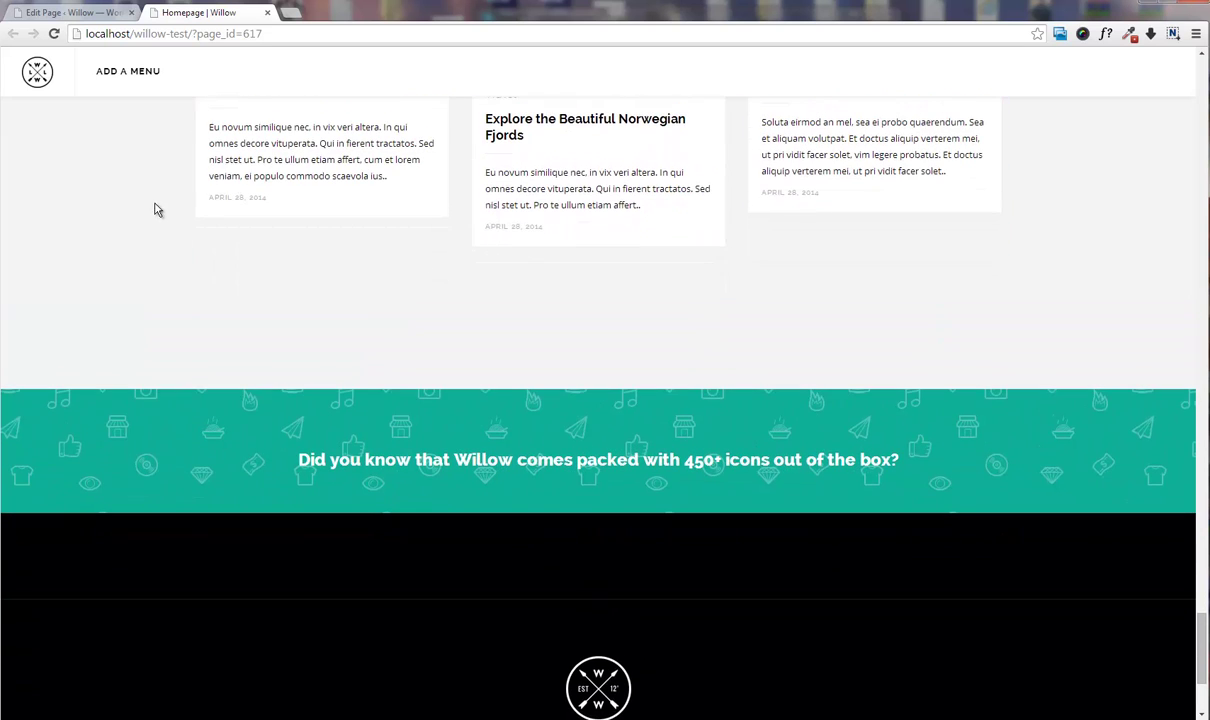
- Return to the page editor and add a new row below the icon banner row
{"action": "left_click", "coordinate": [95, 13]}
{"action": "scroll", "coordinate": [728, 370], "scroll_direction": "down", "scroll_amount": 12}
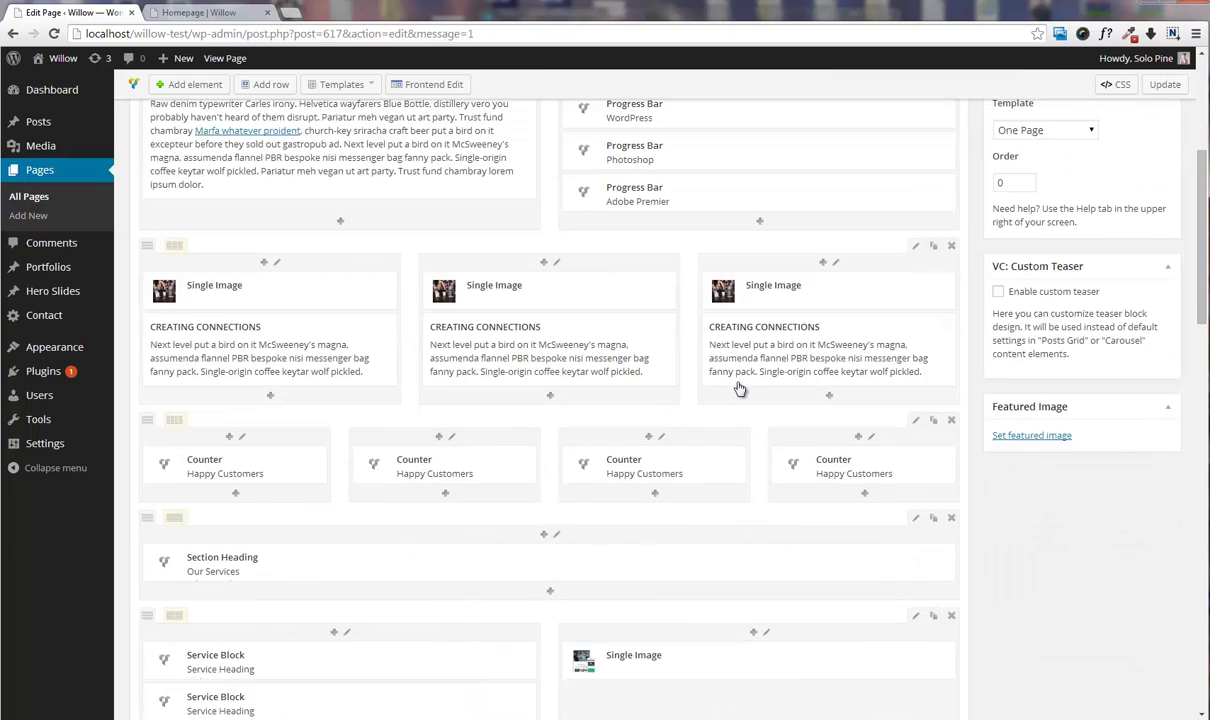
{"action": "scroll", "coordinate": [813, 421], "scroll_direction": "down", "scroll_amount": 2}
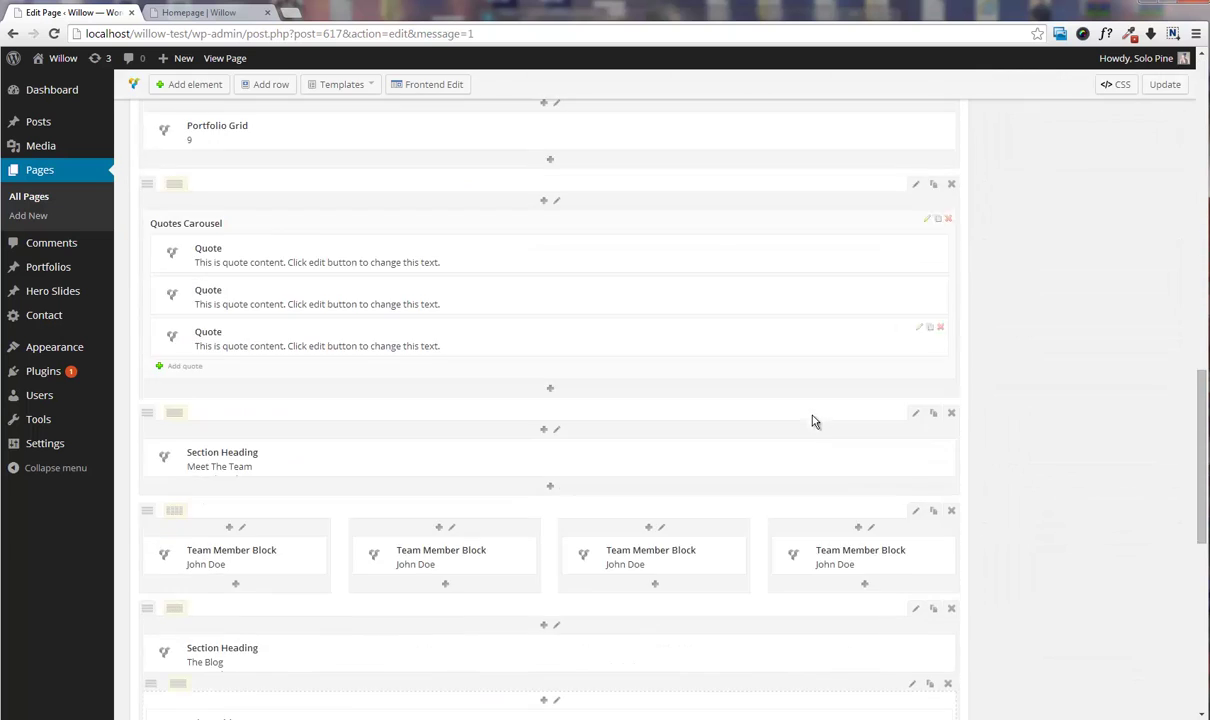
{"action": "scroll", "coordinate": [859, 464], "scroll_direction": "down", "scroll_amount": 4}
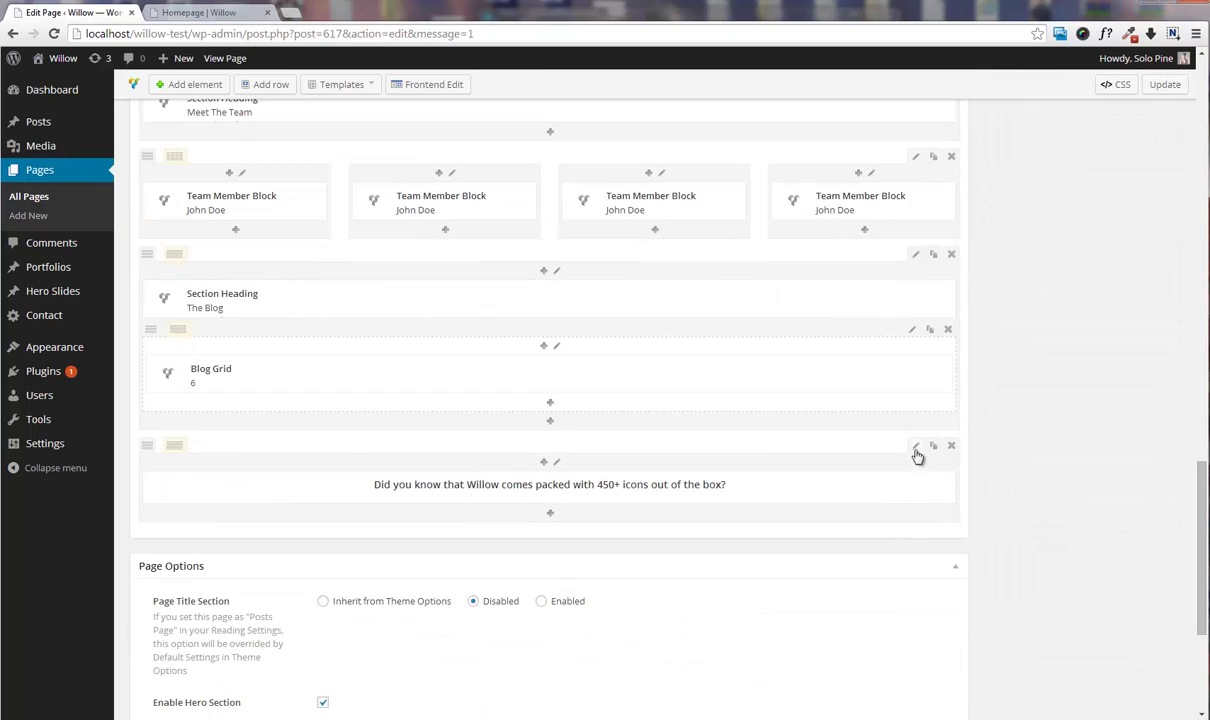
{"action": "scroll", "coordinate": [918, 455], "scroll_direction": "down", "scroll_amount": 1}
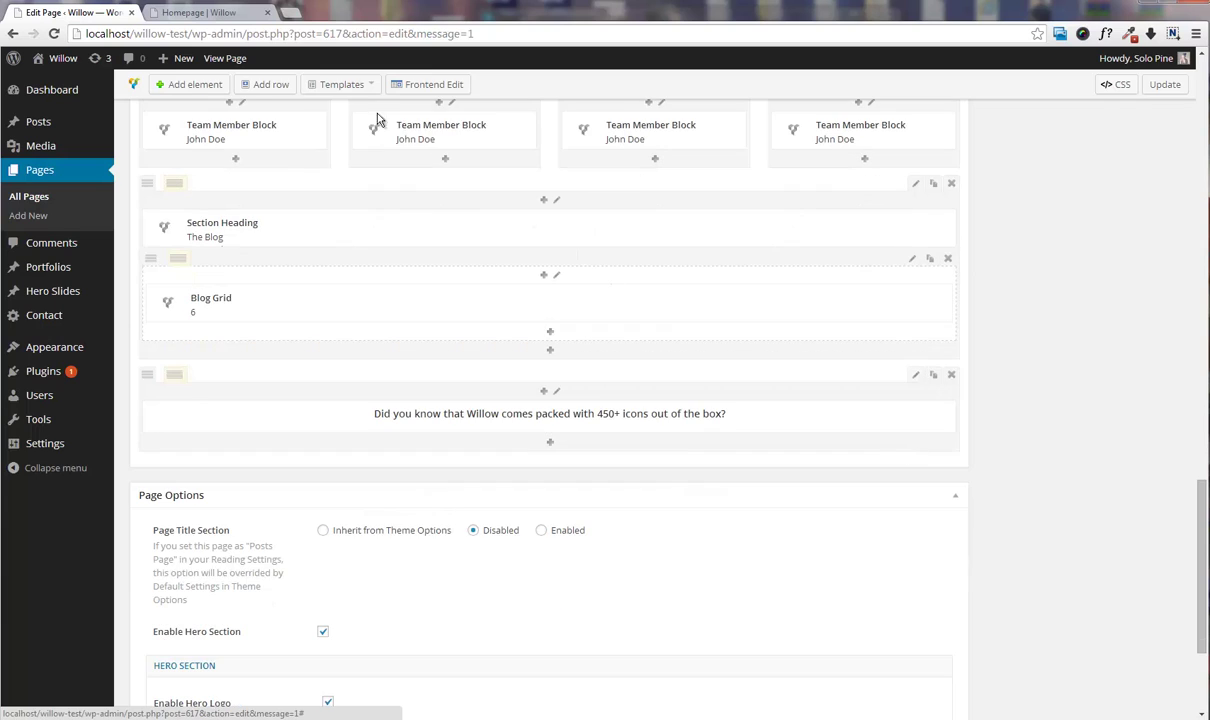
{"action": "left_click", "coordinate": [267, 86]}
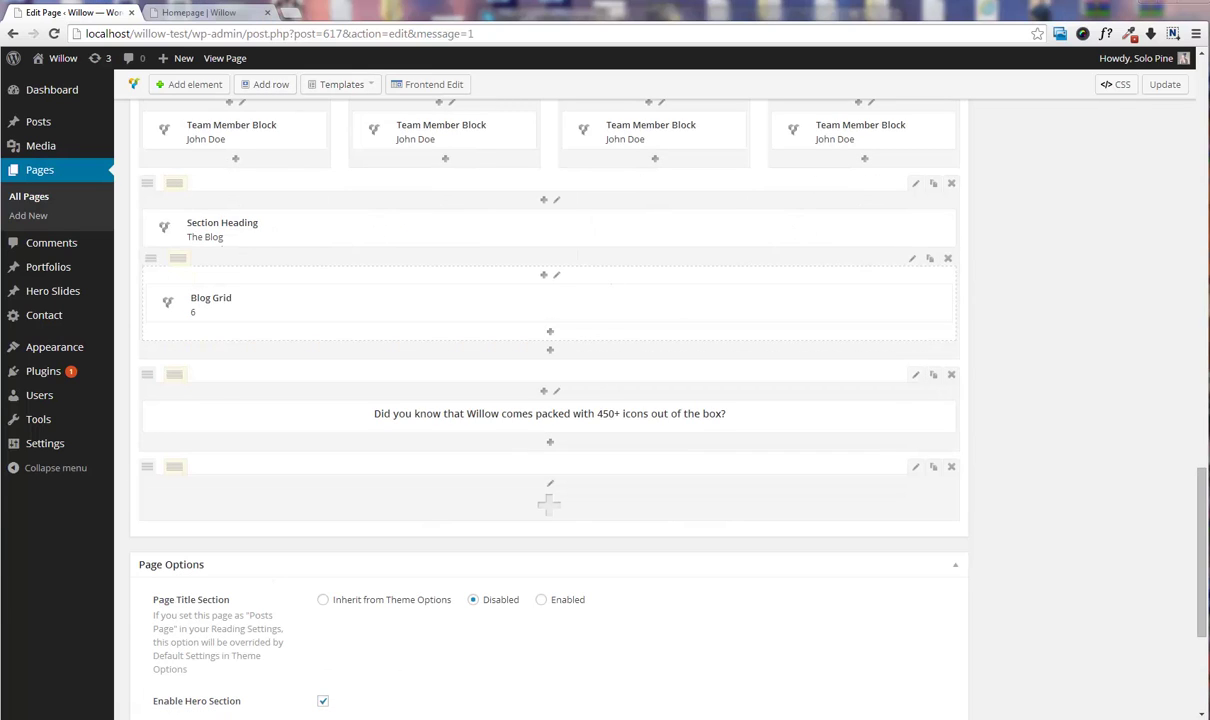
- Set the new row's Background Mode to Google Map with a map zoom of 15
{"action": "left_click", "coordinate": [915, 466]}
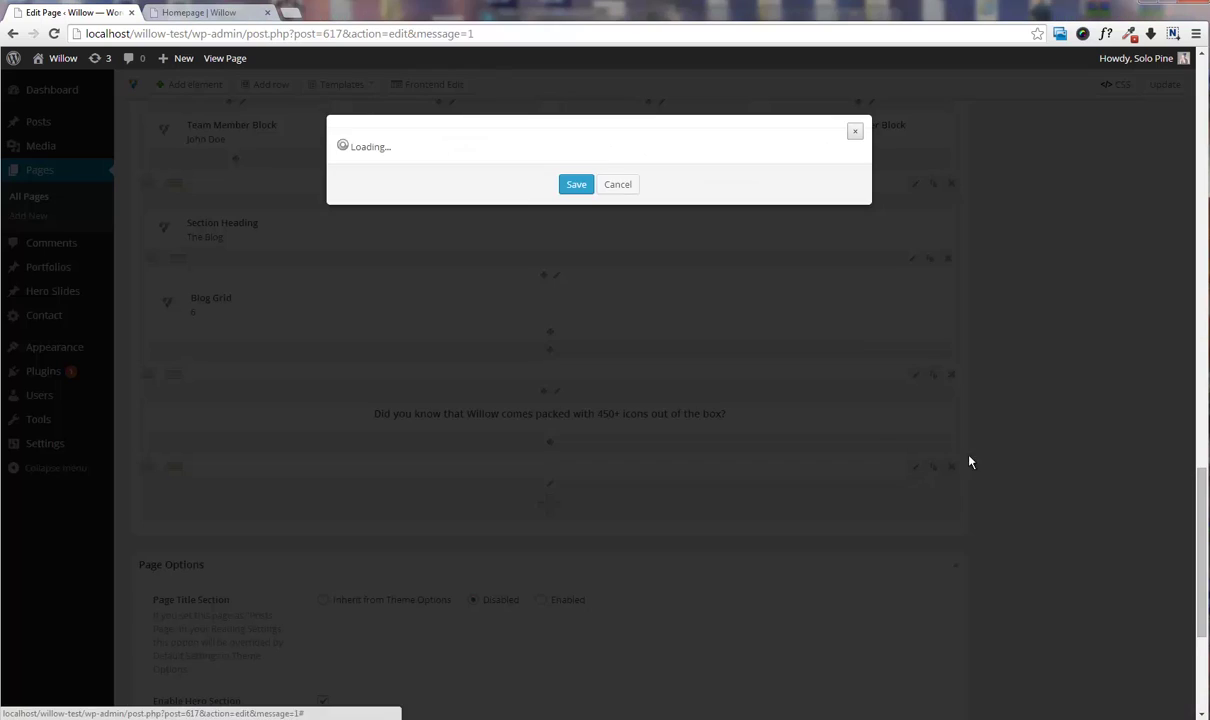
{"action": "scroll", "coordinate": [487, 318], "scroll_direction": "down", "scroll_amount": 2}
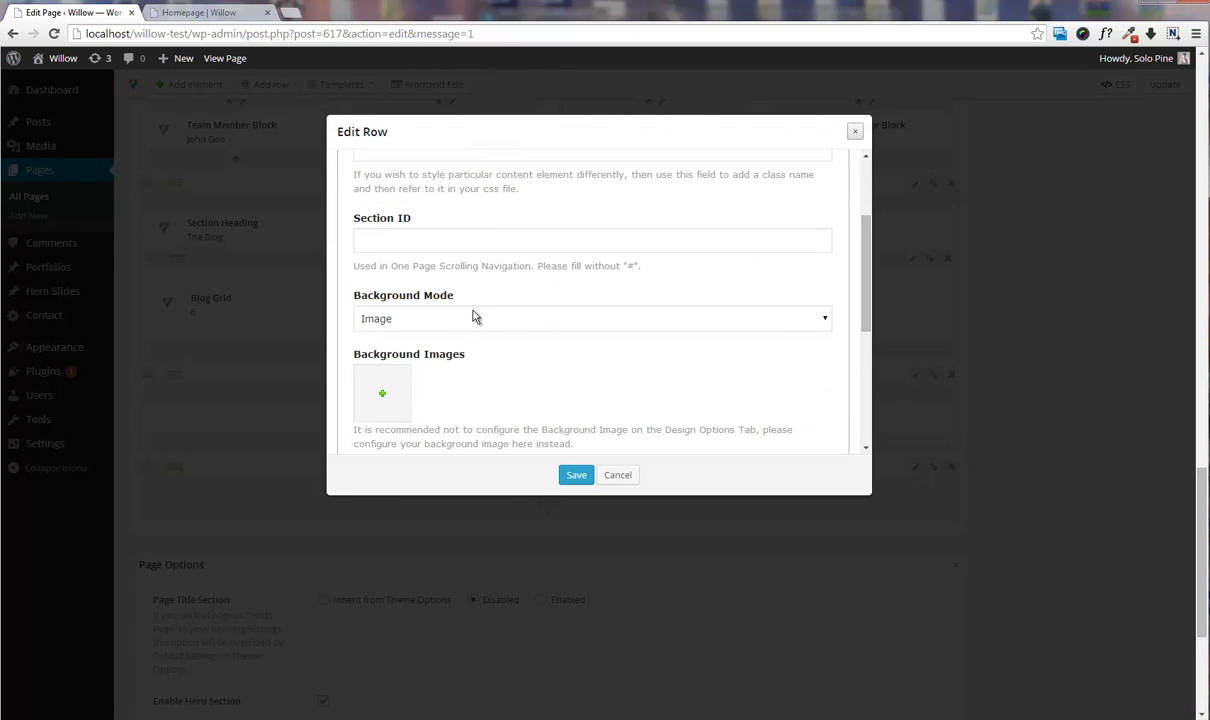
{"action": "left_click", "coordinate": [474, 317]}
{"action": "left_click", "coordinate": [440, 354]}
{"action": "scroll", "coordinate": [495, 345], "scroll_direction": "down", "scroll_amount": 2}
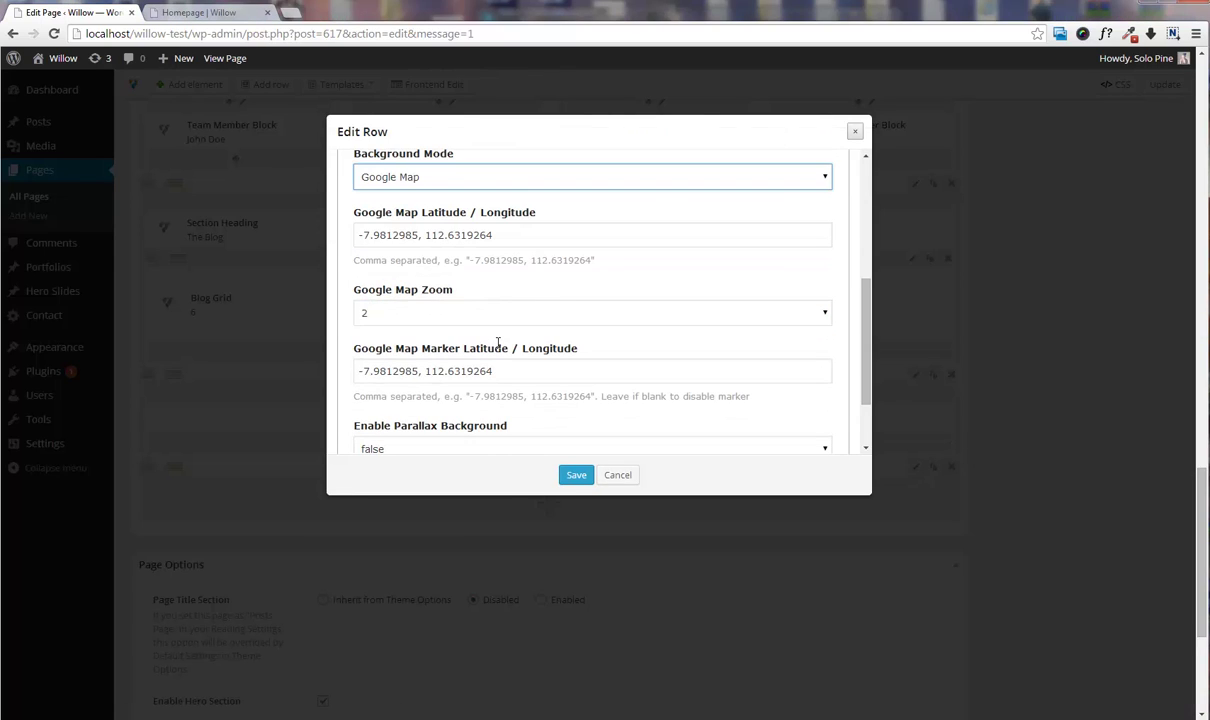
{"action": "left_click", "coordinate": [540, 320]}
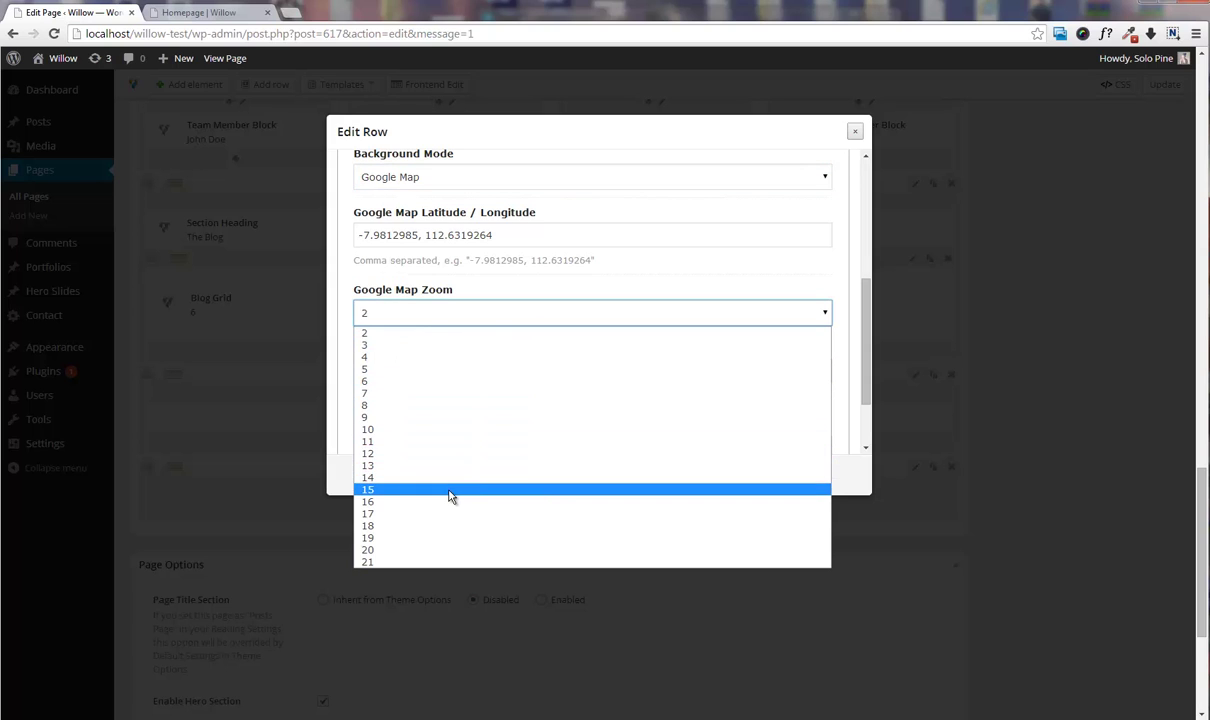
{"action": "left_click", "coordinate": [452, 489]}
{"action": "scroll", "coordinate": [510, 376], "scroll_direction": "down", "scroll_amount": 1}
{"action": "scroll", "coordinate": [512, 370], "scroll_direction": "down", "scroll_amount": 1}
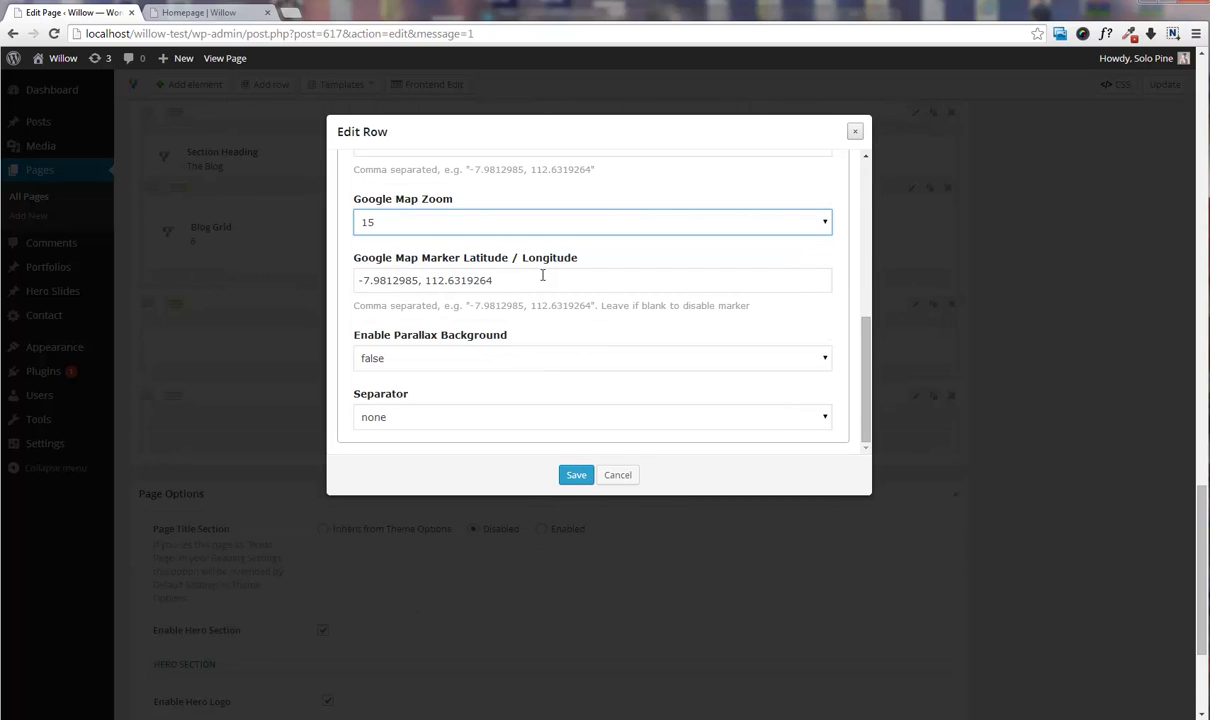
- Give the map row 180px top and bottom padding, save its settings and update the page
{"action": "scroll", "coordinate": [645, 330], "scroll_direction": "up", "scroll_amount": 3}
{"action": "scroll", "coordinate": [640, 310], "scroll_direction": "up", "scroll_amount": 3}
{"action": "left_click", "coordinate": [448, 176]}
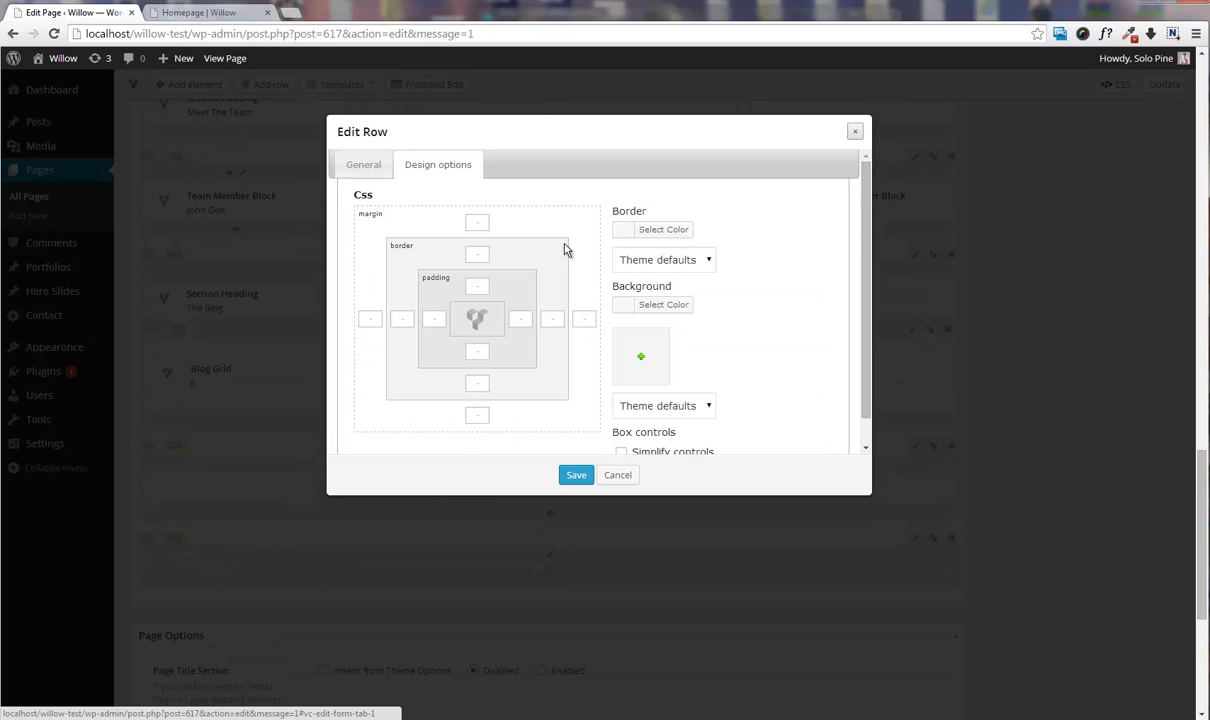
{"action": "left_click", "coordinate": [478, 286]}
{"action": "type", "text": "0"}
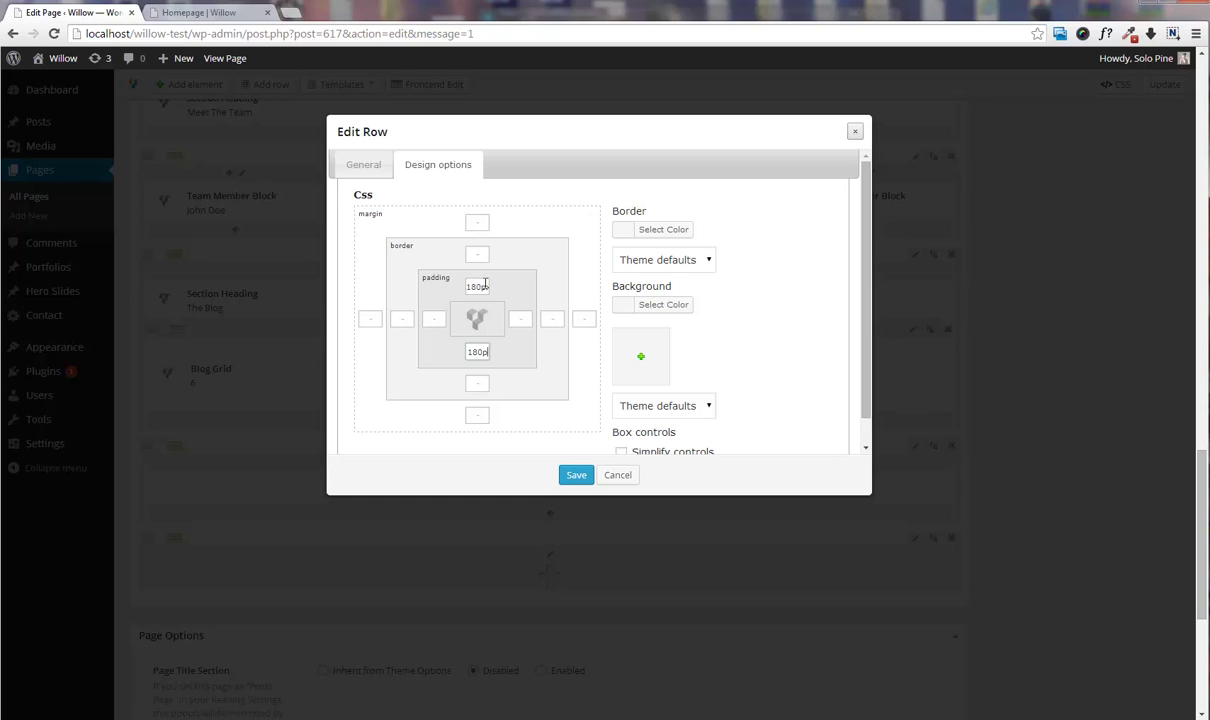
{"action": "left_click", "coordinate": [574, 474]}
{"action": "left_click", "coordinate": [1164, 85]}
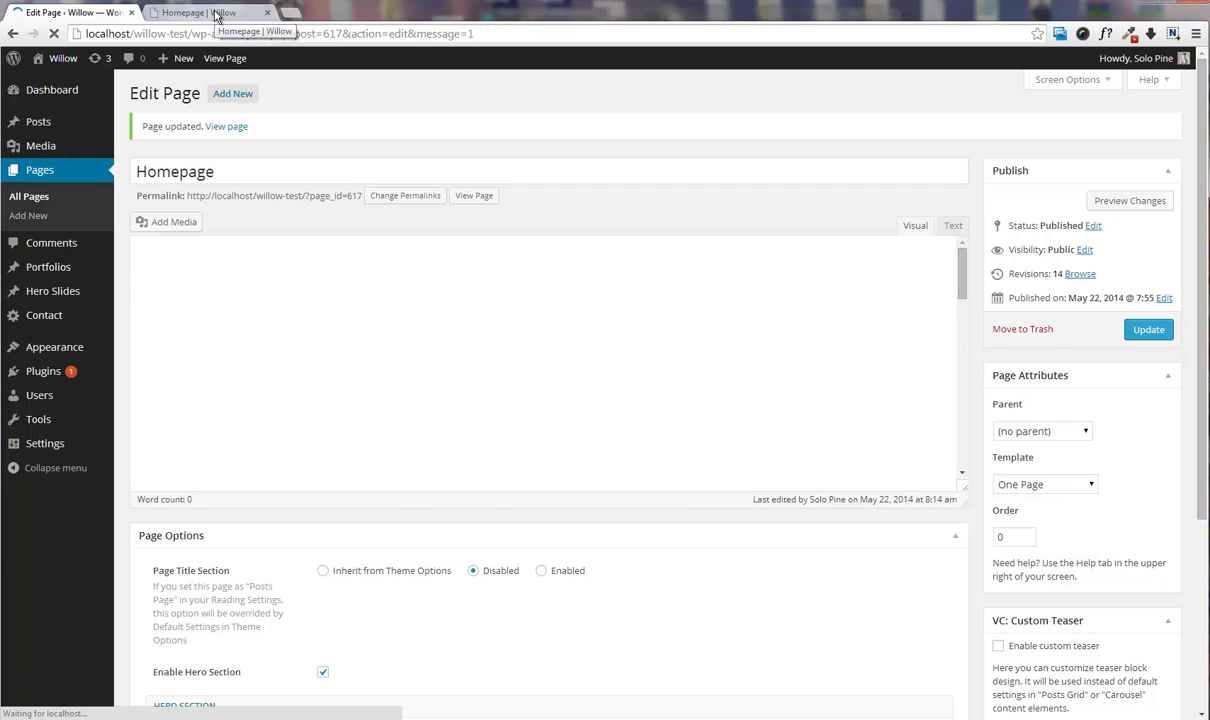
- Reload the homepage preview and examine the map section between the icon banner and the footer
{"action": "left_click", "coordinate": [215, 15]}
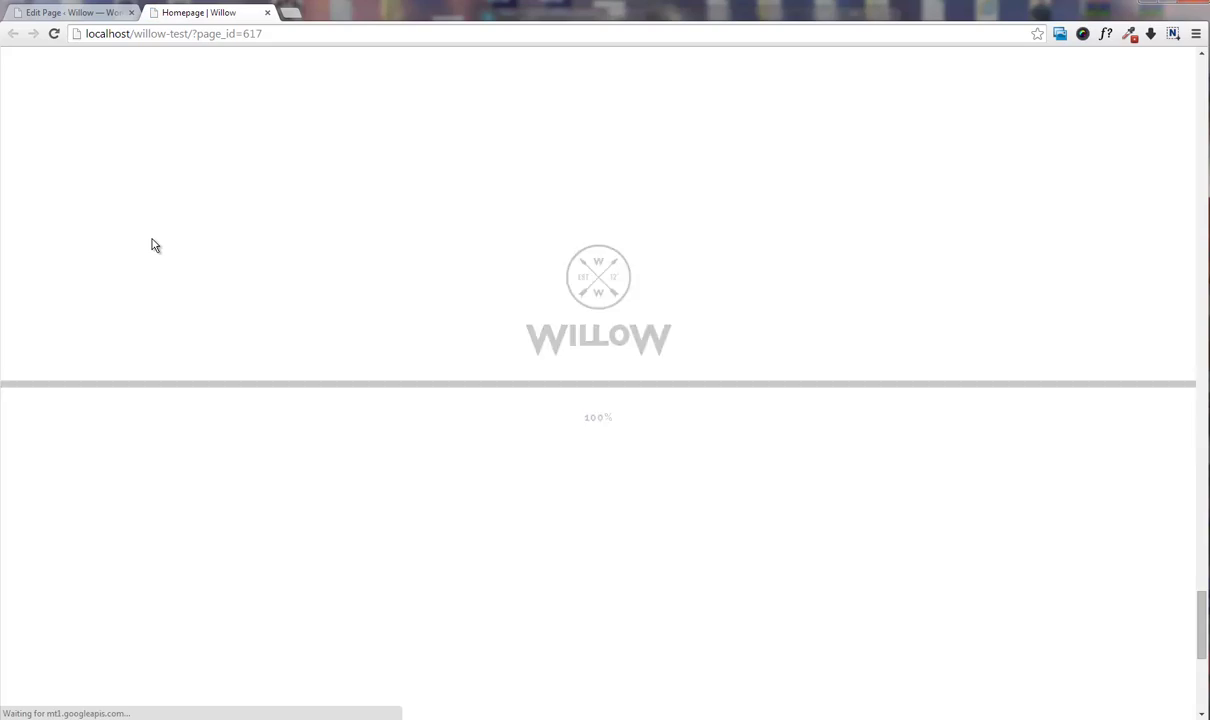
{"action": "scroll", "coordinate": [152, 245], "scroll_direction": "down", "scroll_amount": 5}
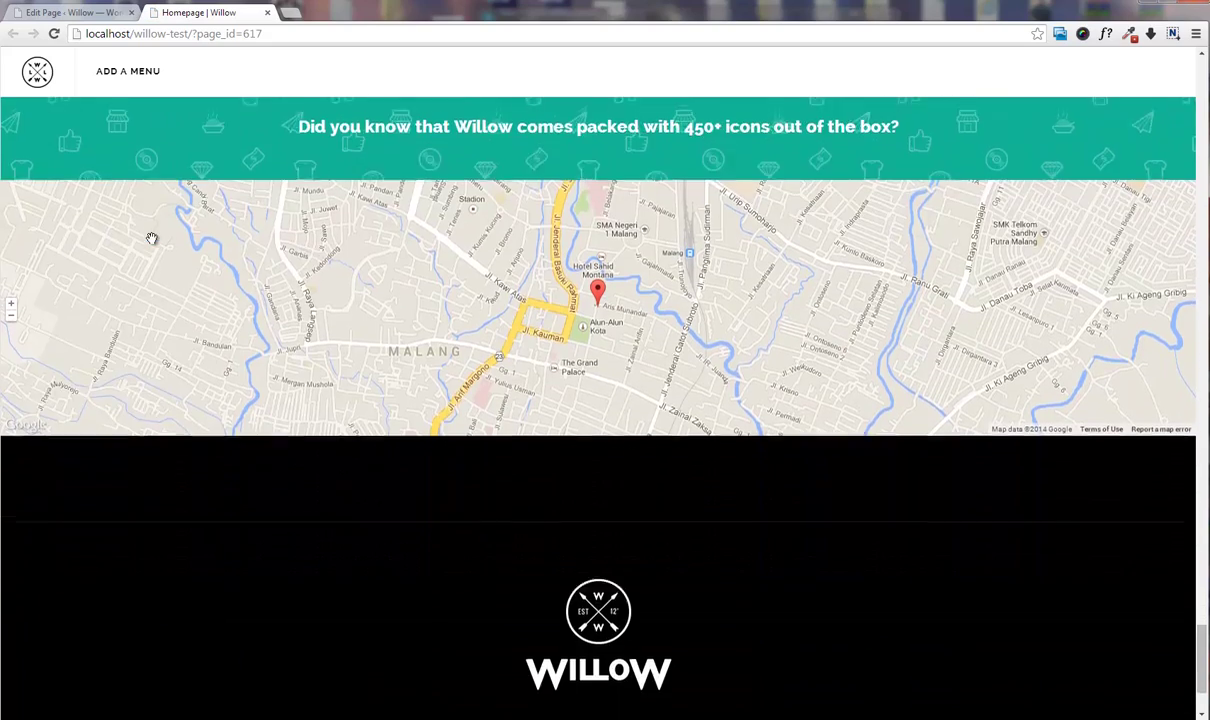
{"action": "scroll", "coordinate": [152, 238], "scroll_direction": "up", "scroll_amount": 6}
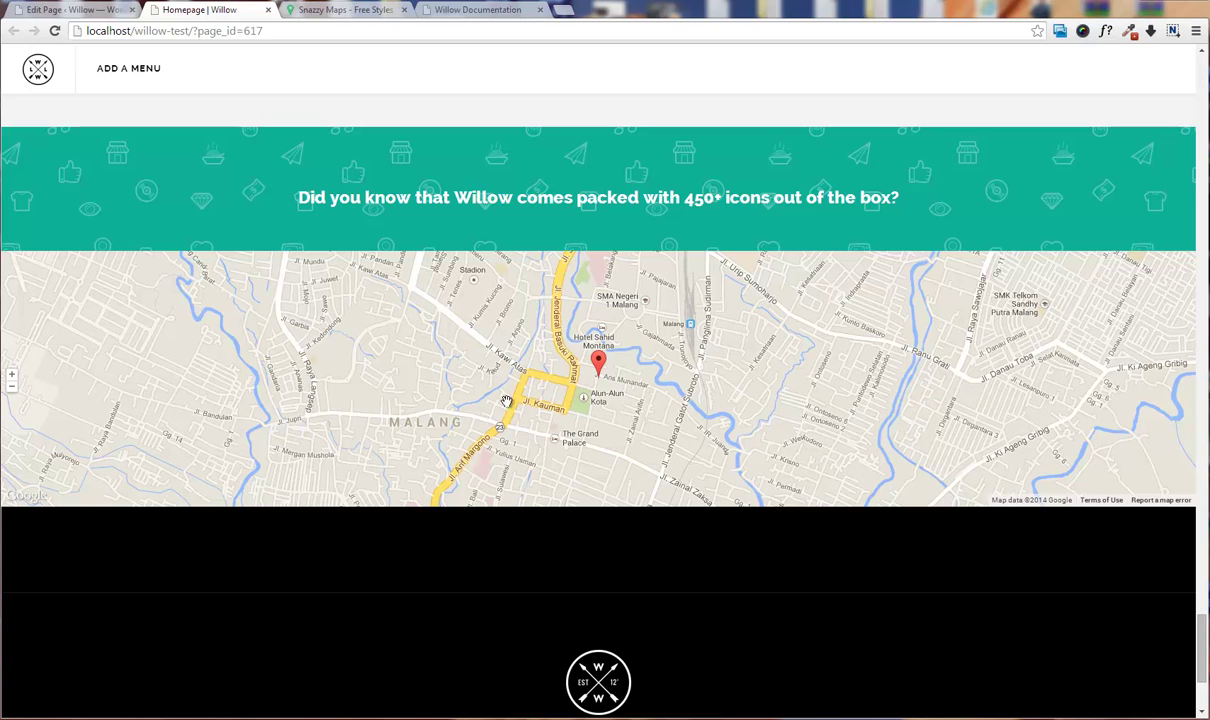
- Open the RouteXL style on Snazzy Maps and copy its Javascript style array to the clipboard
{"action": "left_click", "coordinate": [330, 10]}
{"action": "left_click_drag", "start_coordinate": [175, 31], "coordinate": [97, 33]}
{"action": "left_click", "coordinate": [159, 238]}
{"action": "scroll", "coordinate": [184, 243], "scroll_direction": "down", "scroll_amount": 5}
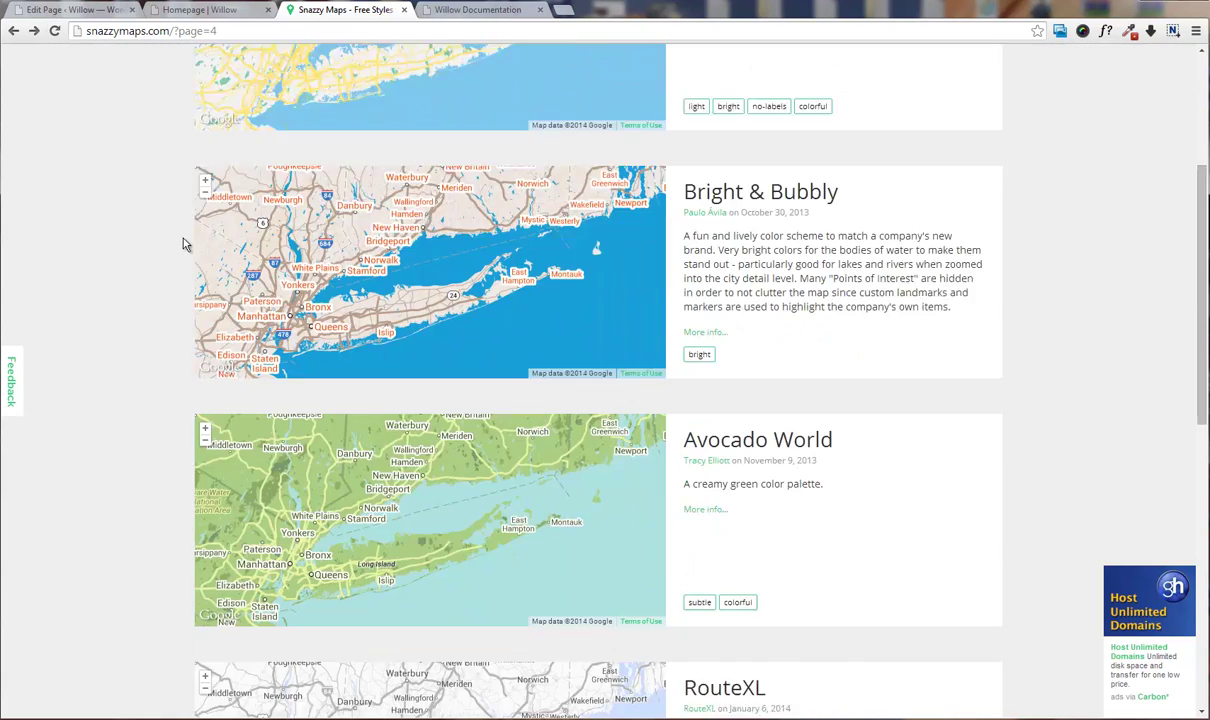
{"action": "left_click", "coordinate": [722, 474]}
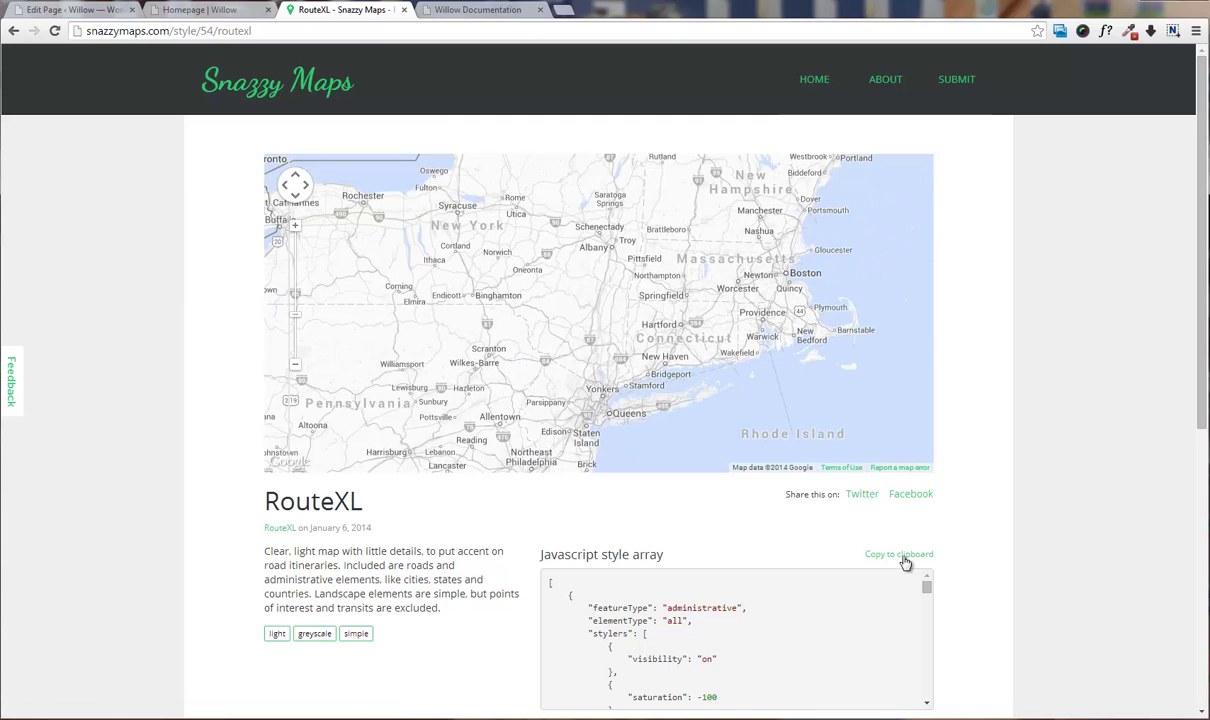
{"action": "left_click", "coordinate": [903, 558]}
- In the Willow theme's Styles options, paste the copied code as the Global Google Map Color Scheme (JSON) and save the changes
{"action": "left_click", "coordinate": [87, 12]}
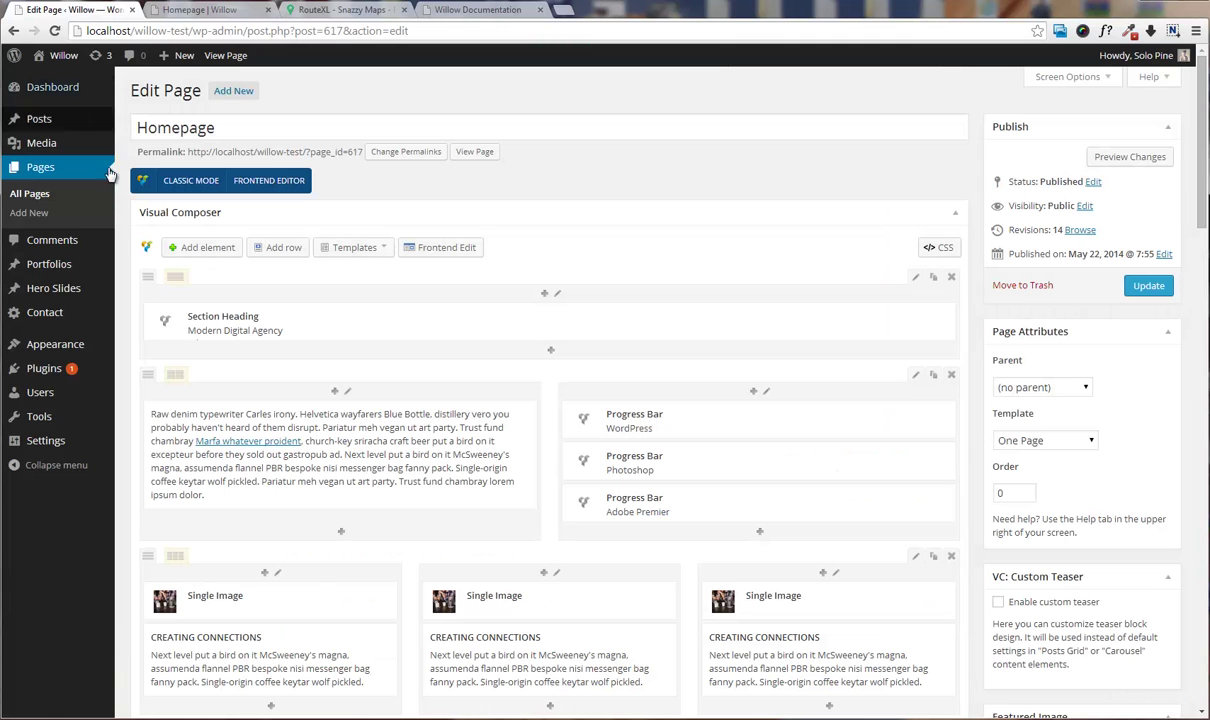
{"action": "mouse_move", "coordinate": [112, 347]}
{"action": "left_click", "coordinate": [160, 424]}
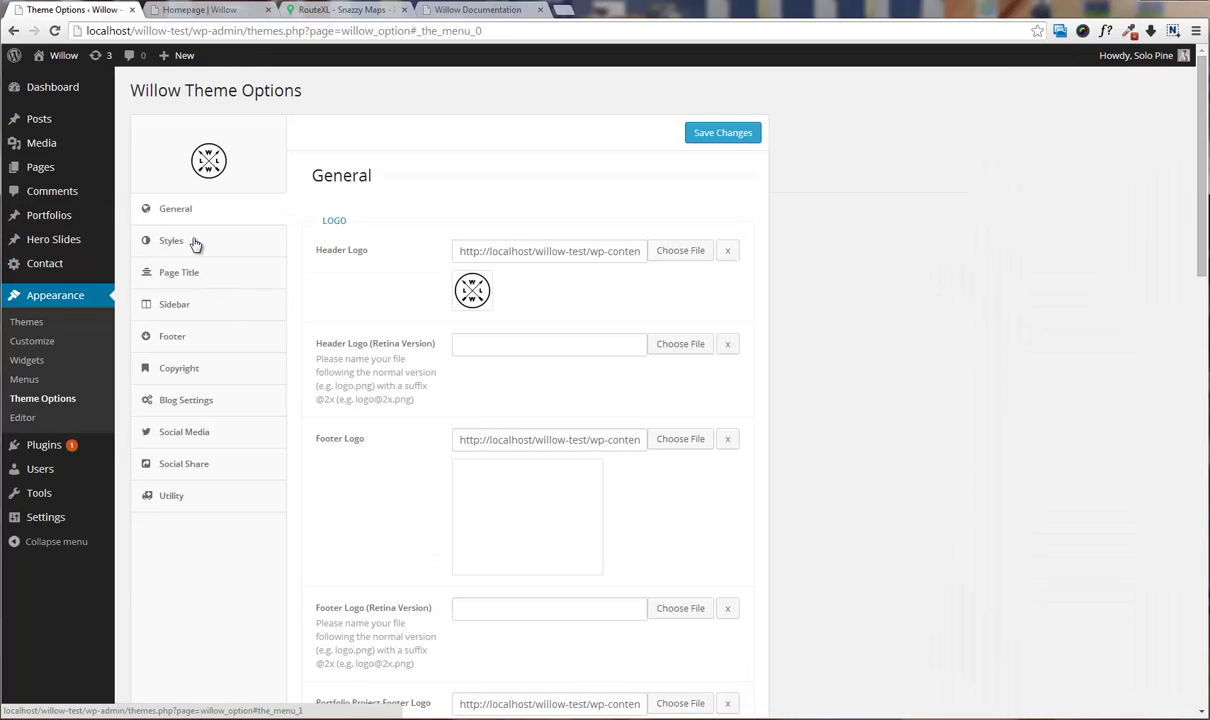
{"action": "left_click", "coordinate": [190, 240]}
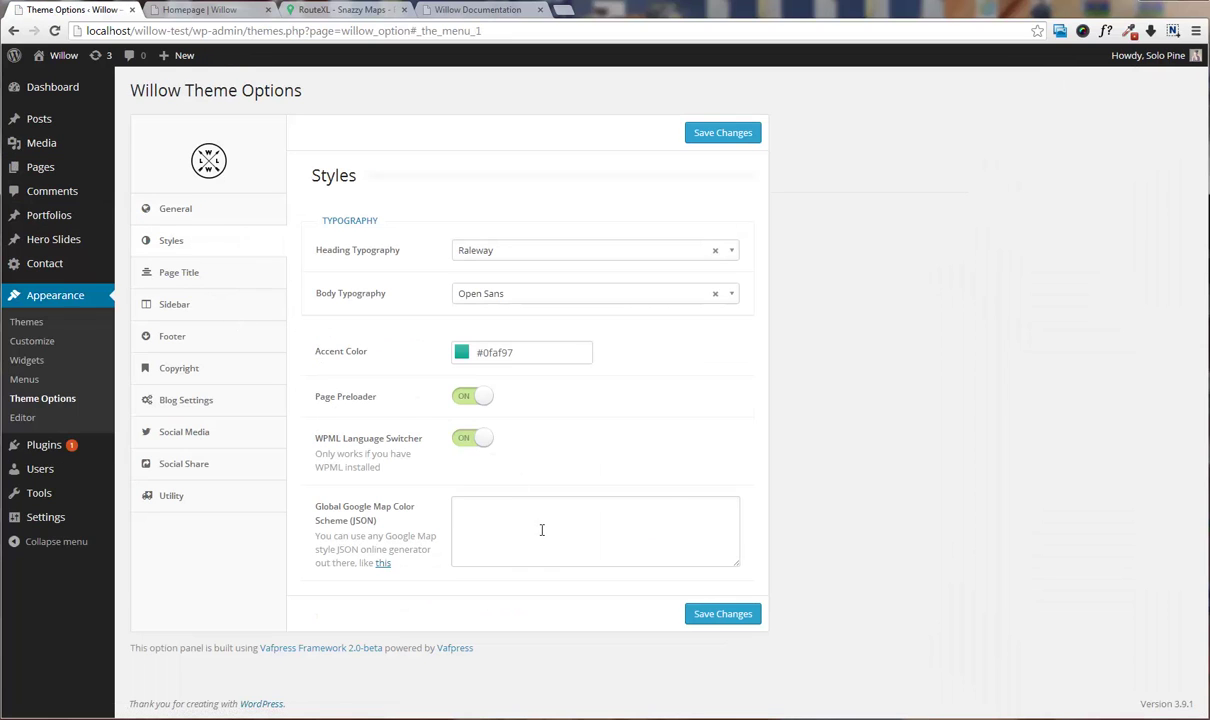
{"action": "left_click", "coordinate": [542, 530]}
{"action": "key", "text": "ctrl+v"}
{"action": "left_click", "coordinate": [715, 614]}
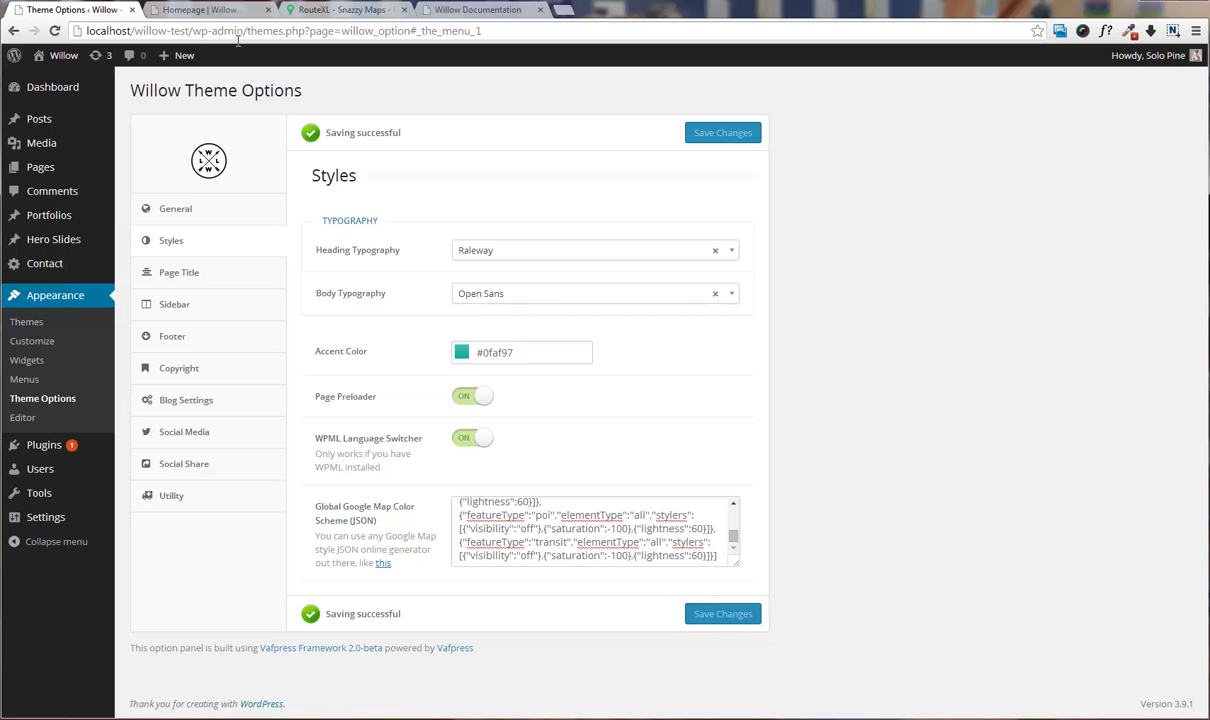
- Reload the homepage preview and examine the restyled map and the footer below it
{"action": "left_click", "coordinate": [220, 12]}
{"action": "key", "text": "F5"}
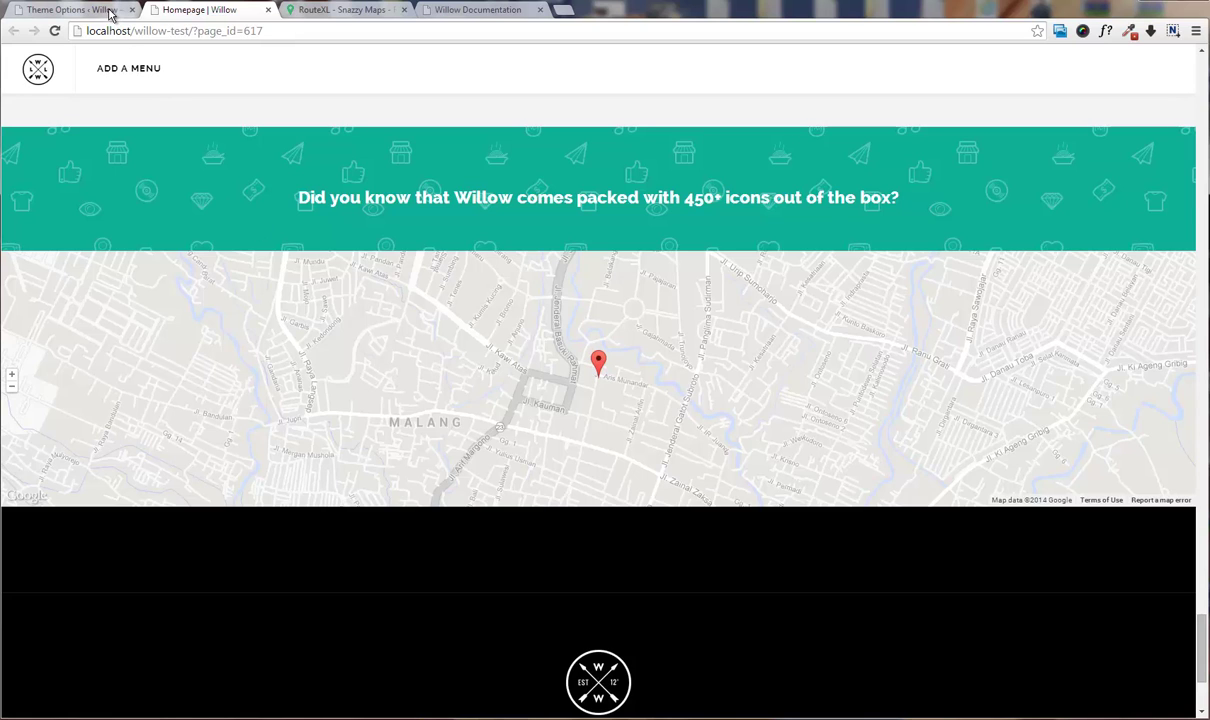
{"action": "scroll", "coordinate": [399, 368], "scroll_direction": "down", "scroll_amount": 3}
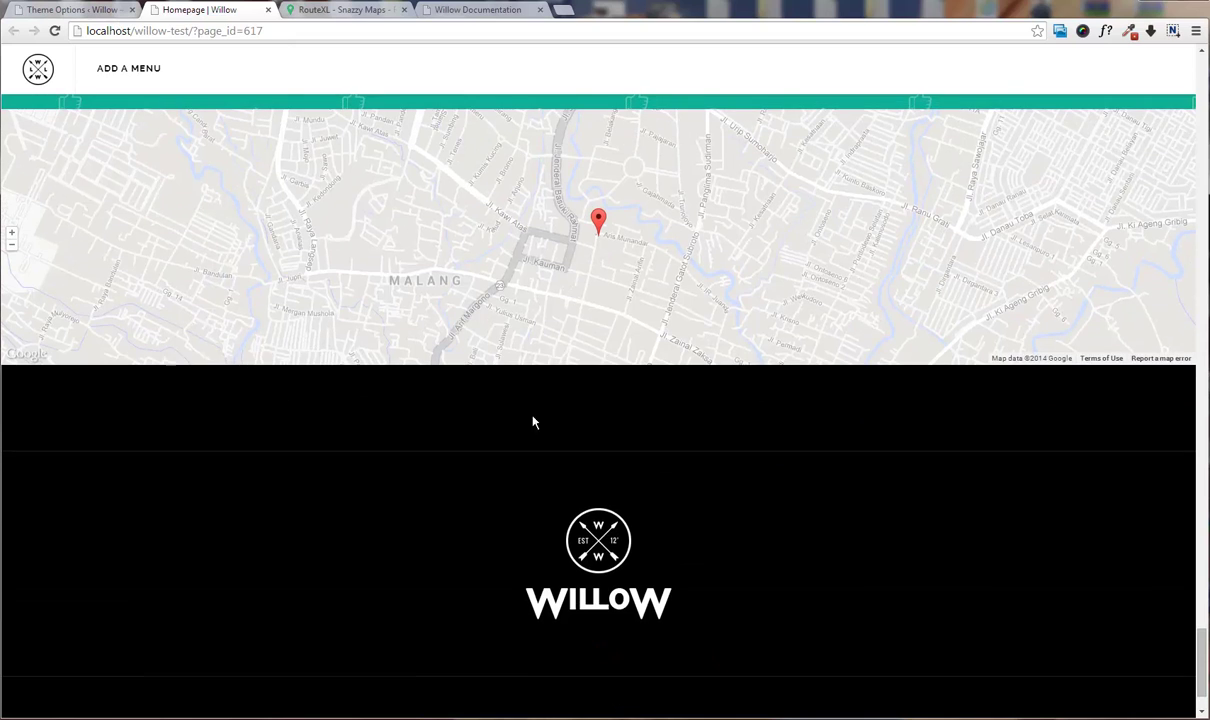
- In the theme's Footer options, set the number of columns to 3 and Grid of Column 3 to 6, and save the changes
{"action": "left_click", "coordinate": [78, 12]}
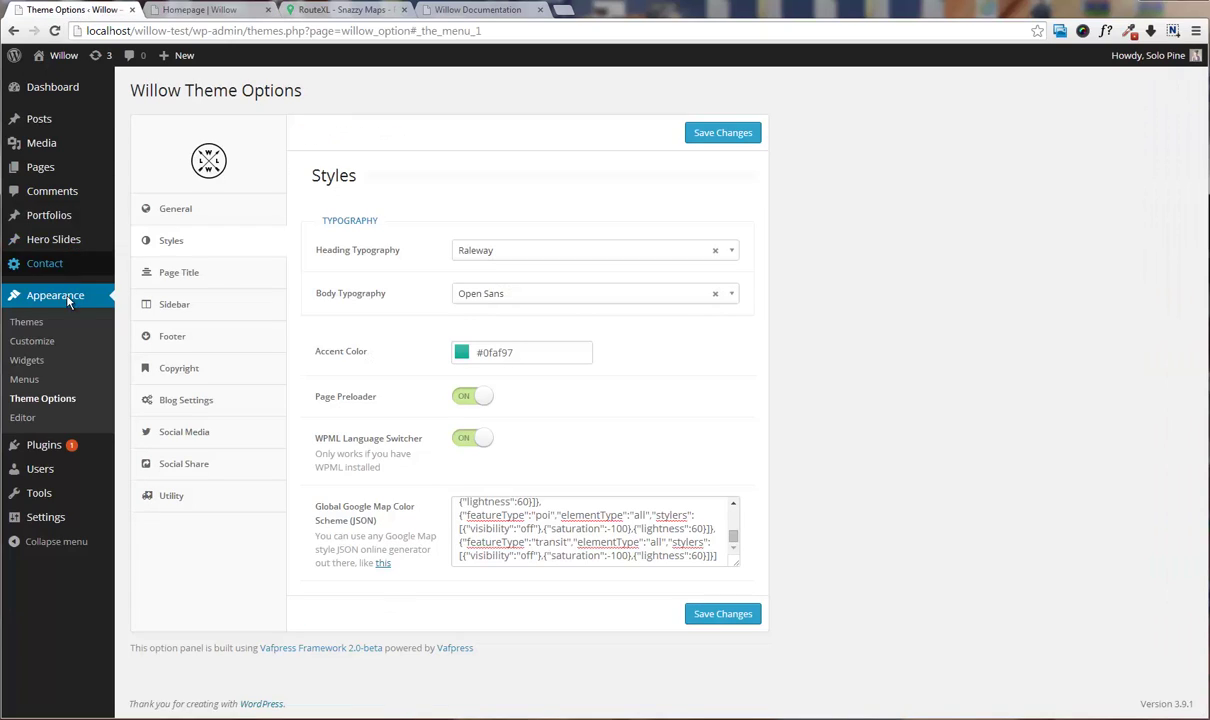
{"action": "left_click", "coordinate": [180, 336]}
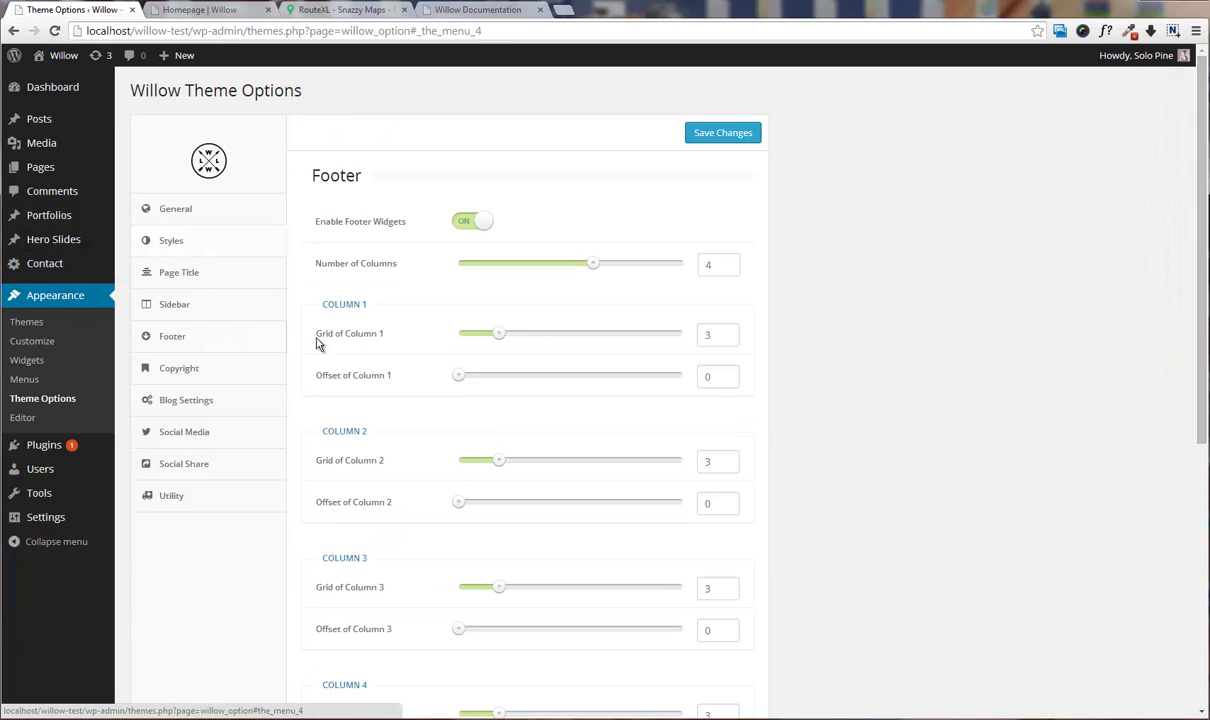
{"action": "left_click", "coordinate": [567, 265]}
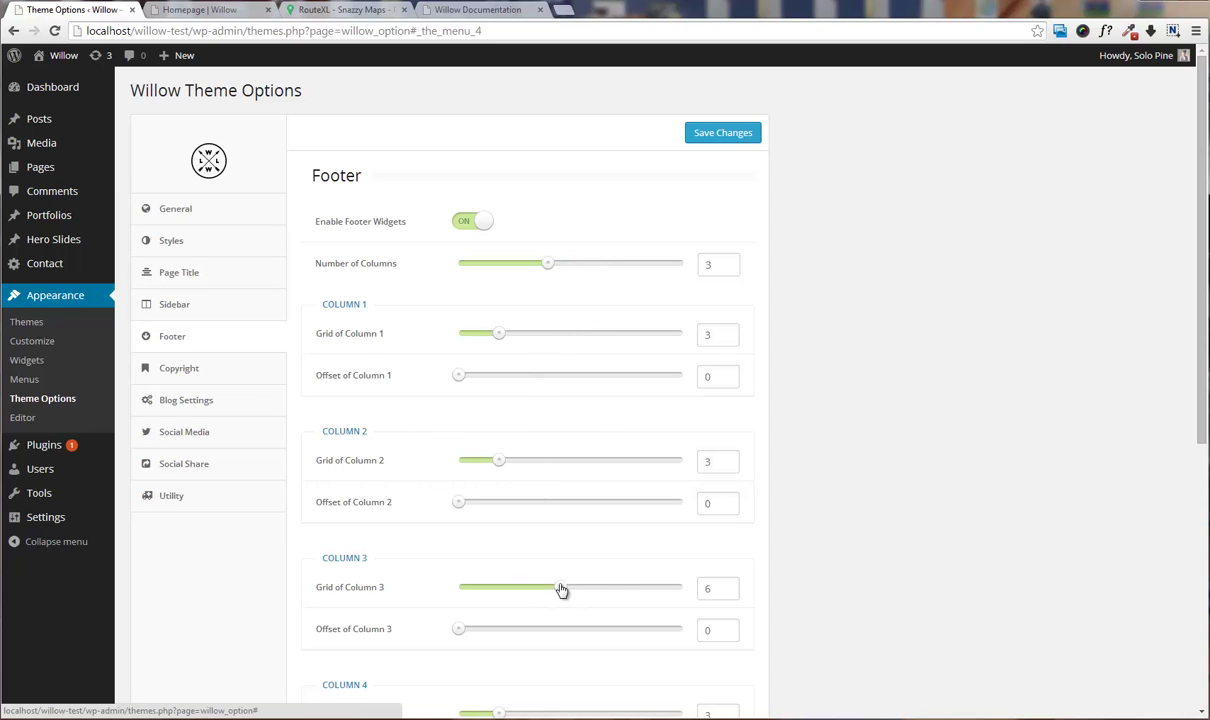
{"action": "left_click_drag", "start_coordinate": [561, 590], "coordinate": [570, 590]}
{"action": "left_click", "coordinate": [705, 136]}
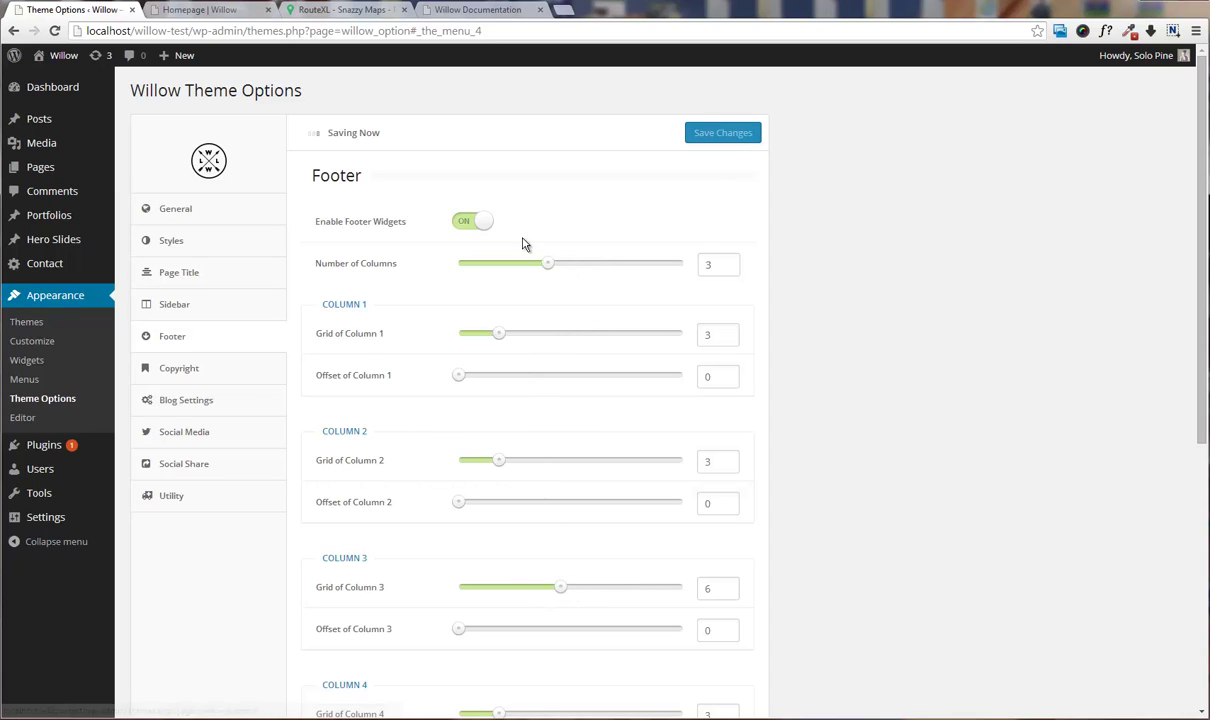
- Go to the site's Widgets and add a Willow: Icon List widget to Footer Column 1
{"action": "left_click", "coordinate": [28, 359]}
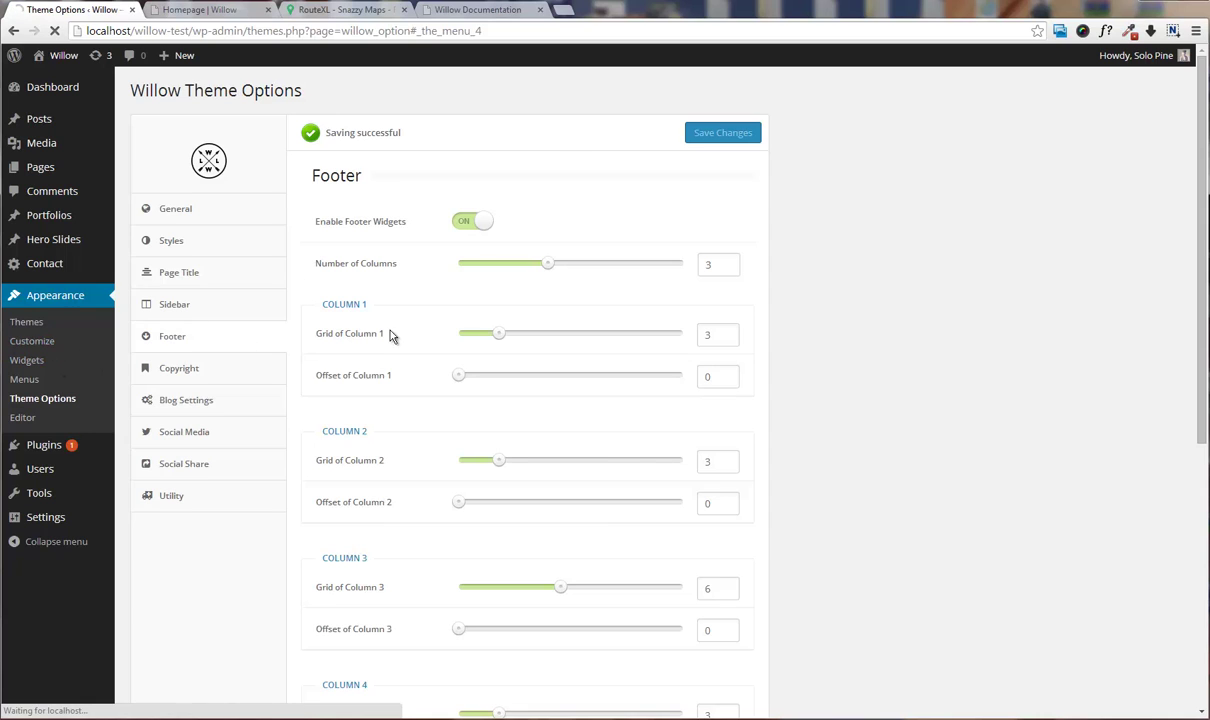
{"action": "left_click", "coordinate": [691, 428]}
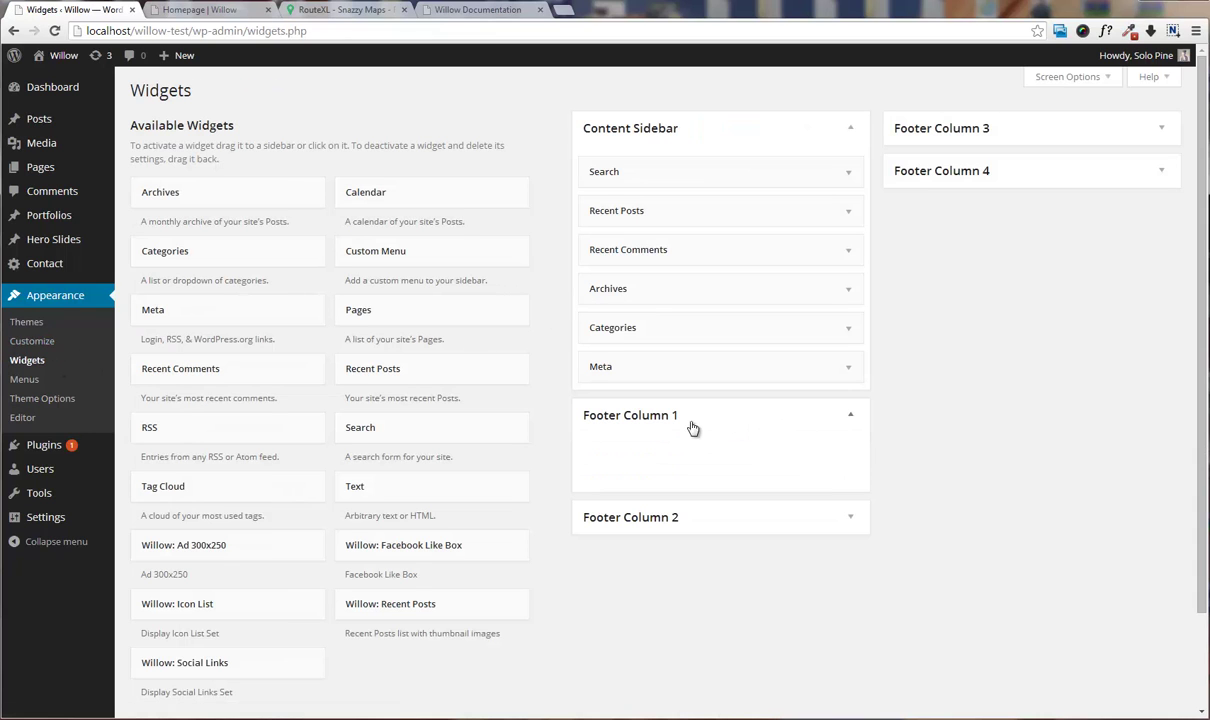
{"action": "left_click_drag", "start_coordinate": [262, 598], "coordinate": [686, 456]}
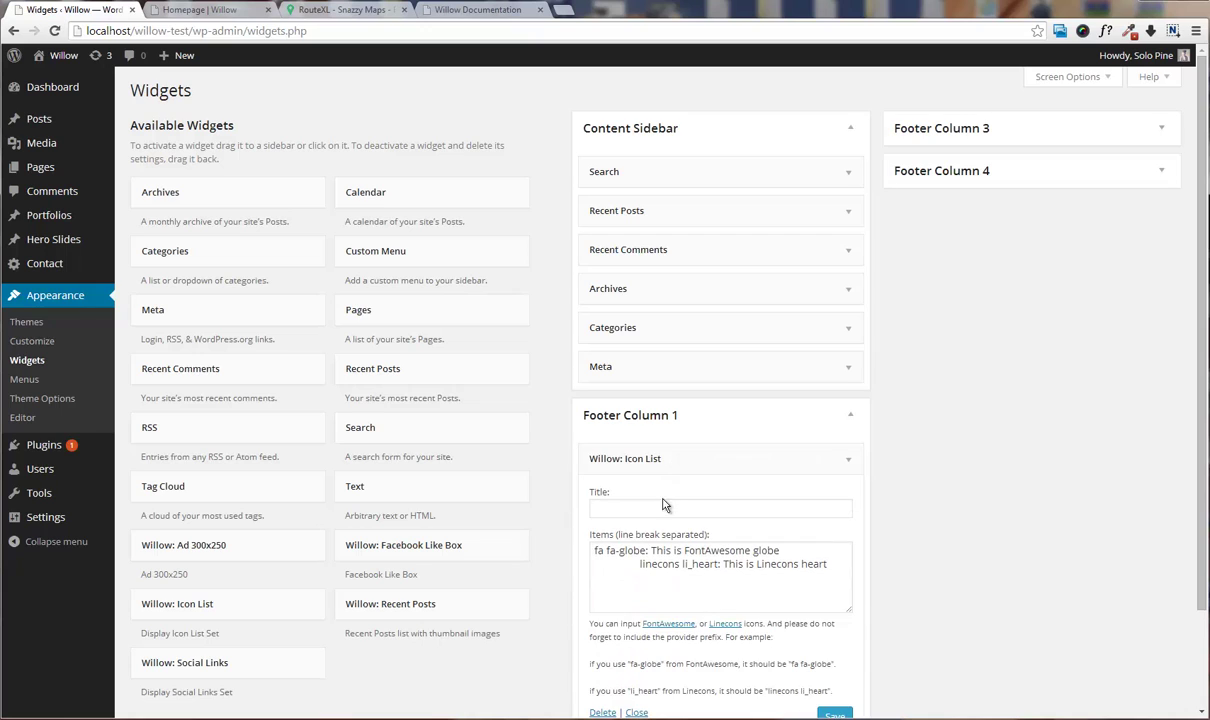
{"action": "left_click", "coordinate": [663, 506]}
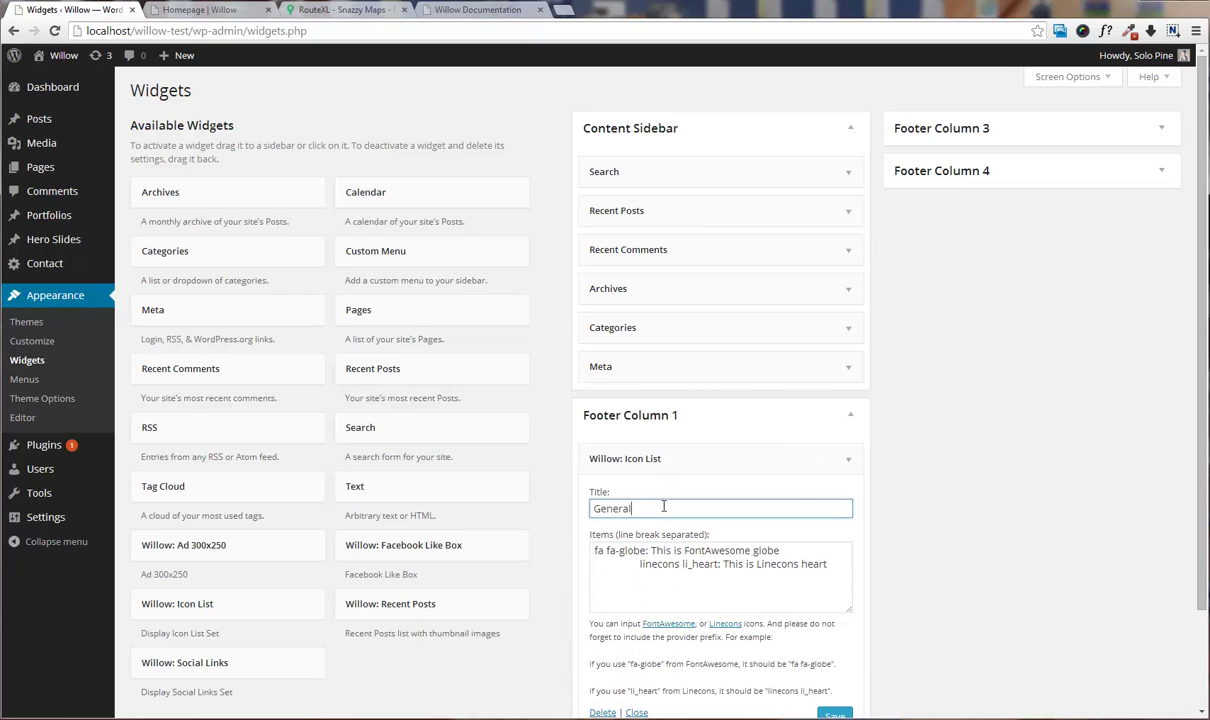
{"action": "left_click", "coordinate": [850, 567]}
{"action": "key", "text": "ctrl+a"}
{"action": "key", "text": "ctrl+v"}
{"action": "key", "text": "ctrl+a"}
{"action": "key", "text": "ctrl+v"}
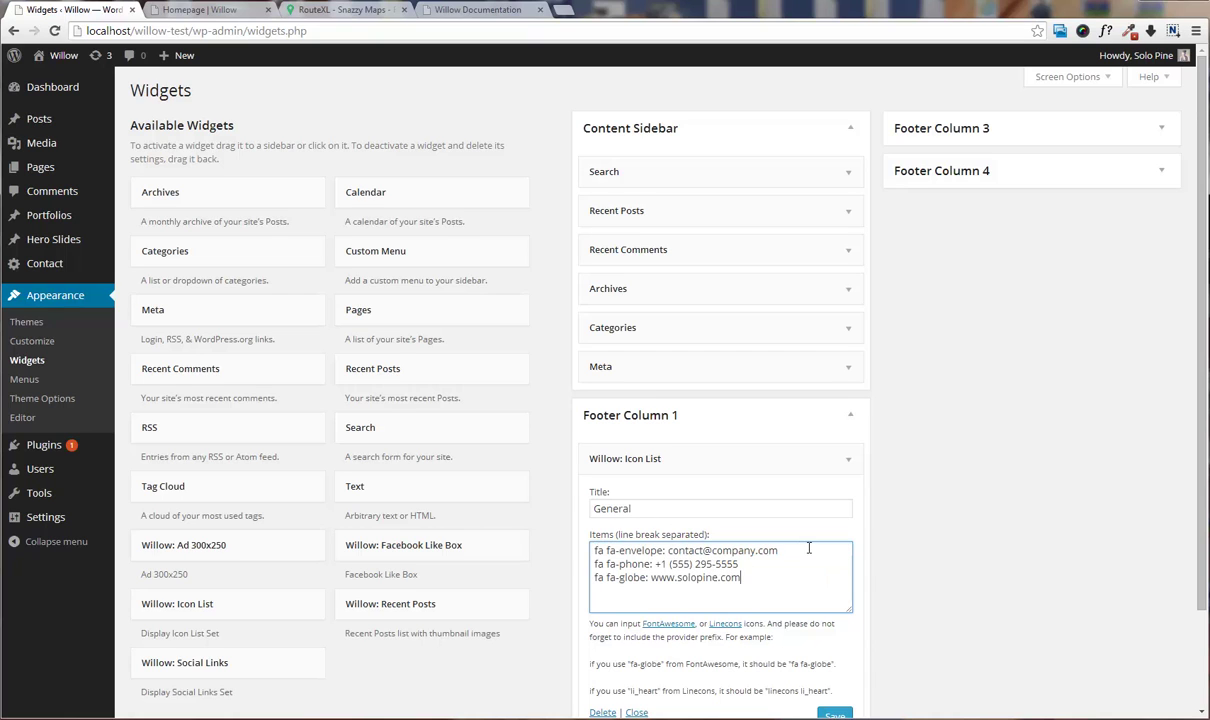
{"action": "scroll", "coordinate": [808, 548], "scroll_direction": "down", "scroll_amount": 3}
{"action": "left_click", "coordinate": [840, 655]}
- Add a "Willow HQ" icon list to Footer Column 2 with fa-globe "Malang, East Java, Indonesia" and fa-home "Silicon Valley, California, USA", and save it
{"action": "scroll", "coordinate": [800, 630], "scroll_direction": "down", "scroll_amount": 1}
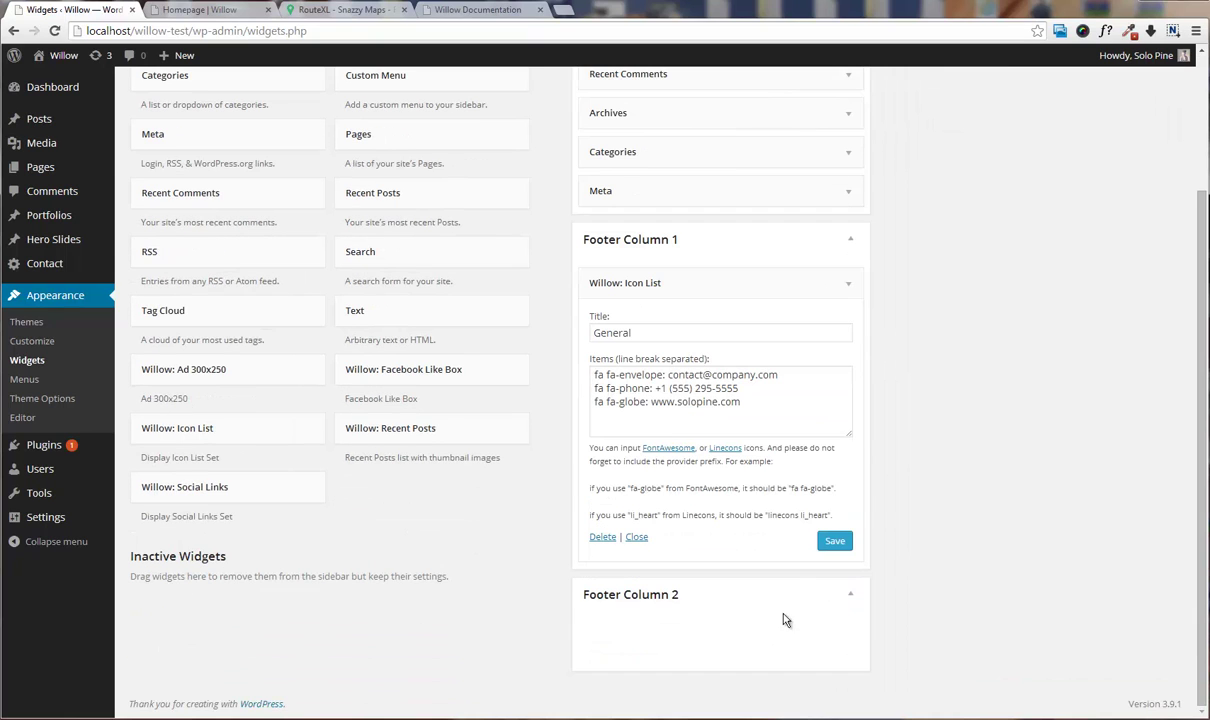
{"action": "left_click_drag", "start_coordinate": [200, 430], "coordinate": [686, 714]}
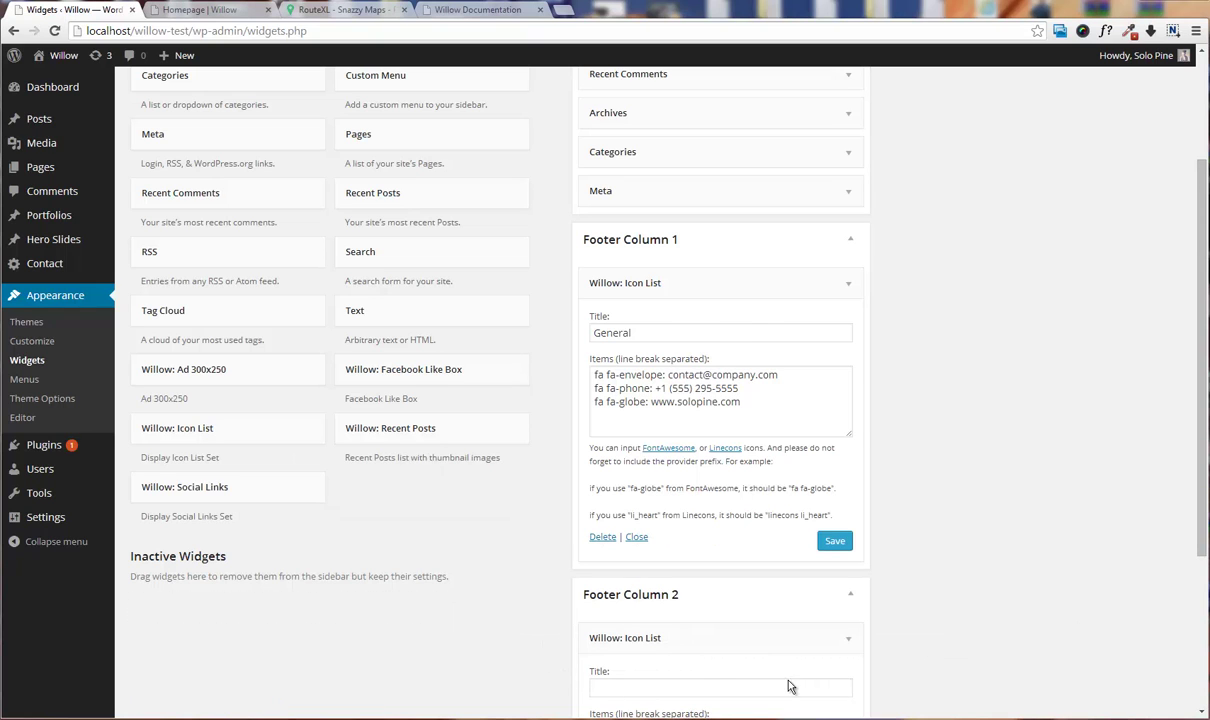
{"action": "scroll", "coordinate": [736, 630], "scroll_direction": "down", "scroll_amount": 2}
{"action": "left_click", "coordinate": [692, 545]}
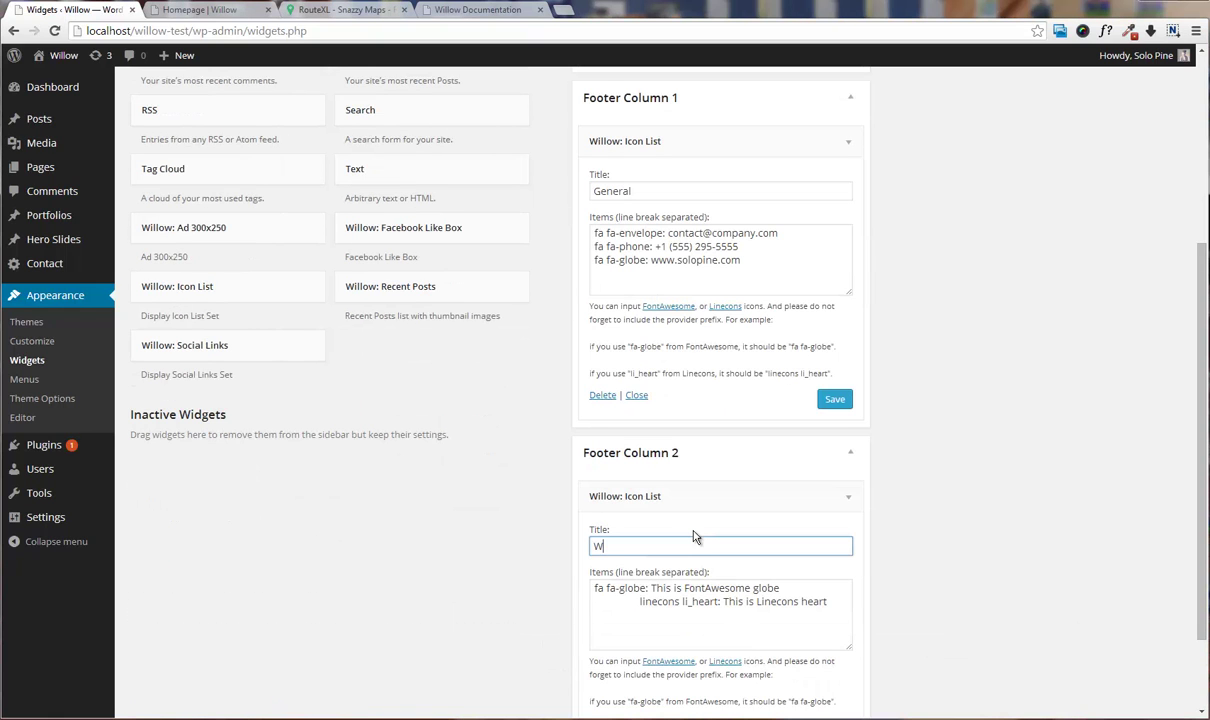
{"action": "key", "text": "Tab"}
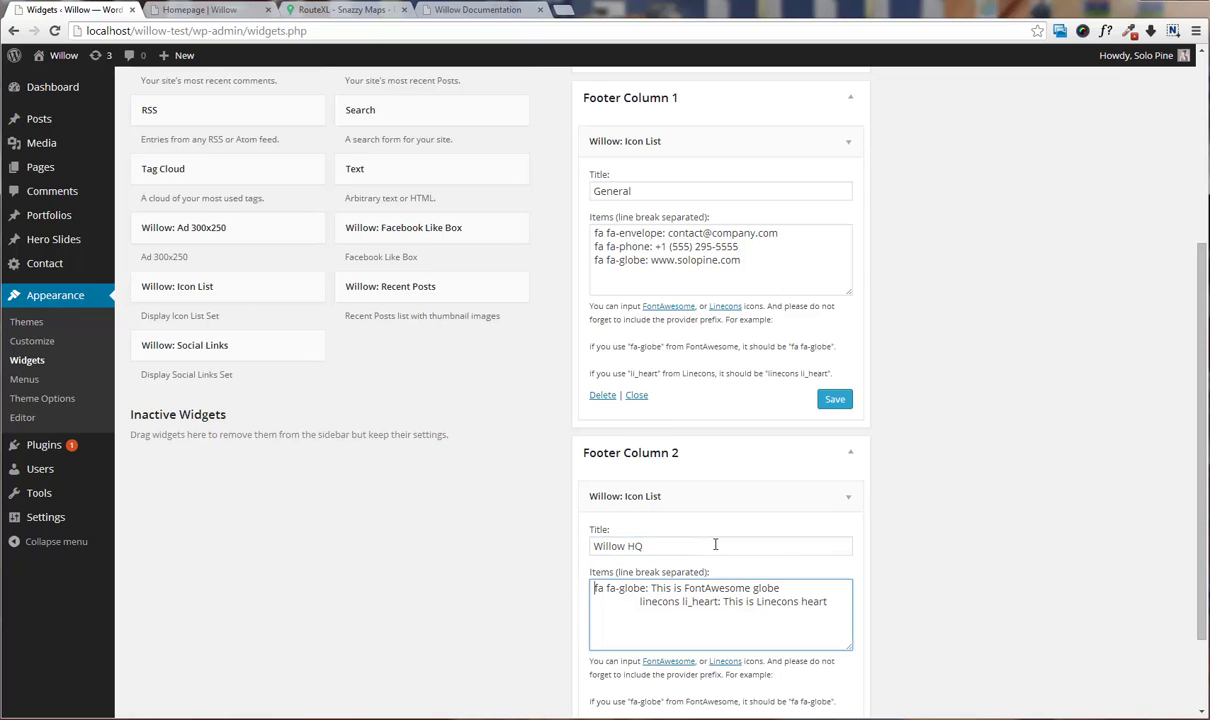
{"action": "key", "text": "ctrl+a"}
{"action": "type", "text": "fa fa-globe: Malang, East Java, Indonesia fa fa-home: Silicon Valley, California, USA"}
{"action": "scroll", "coordinate": [505, 514], "scroll_direction": "down", "scroll_amount": 1}
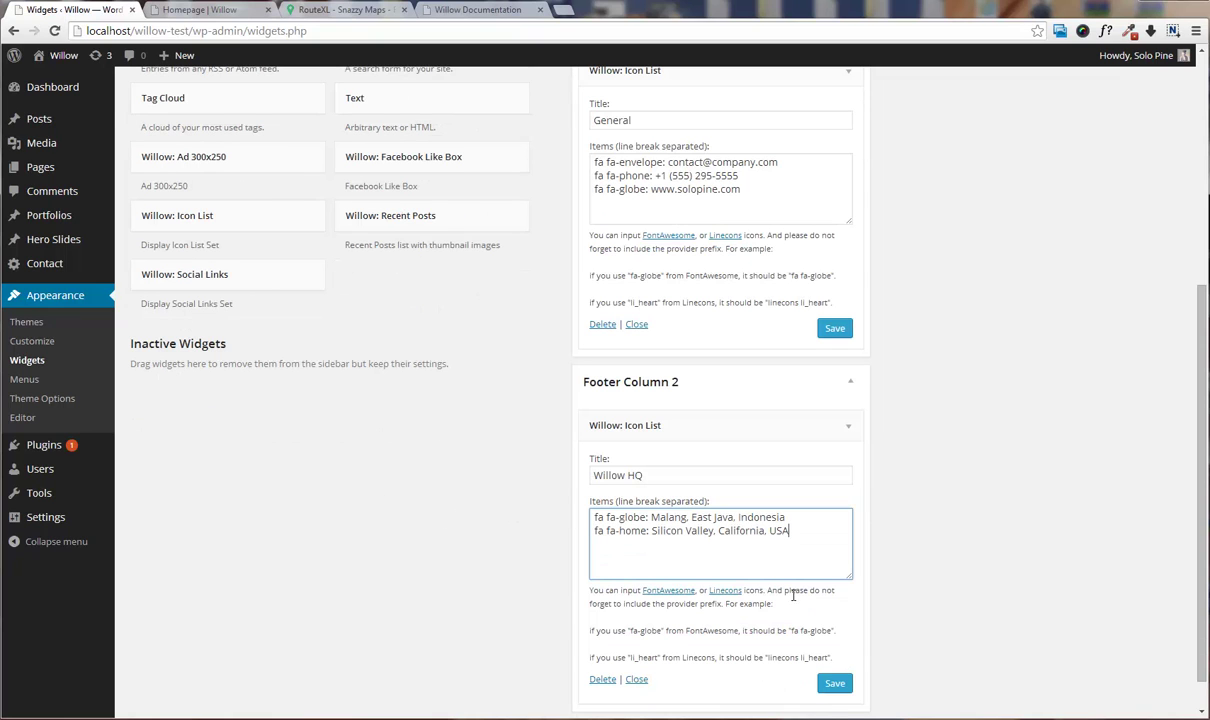
{"action": "left_click", "coordinate": [835, 684]}
- Add a Text widget titled "Contact Us" to Footer Column 3, save it and check the footer in the homepage preview
{"action": "scroll", "coordinate": [900, 355], "scroll_direction": "up", "scroll_amount": 5}
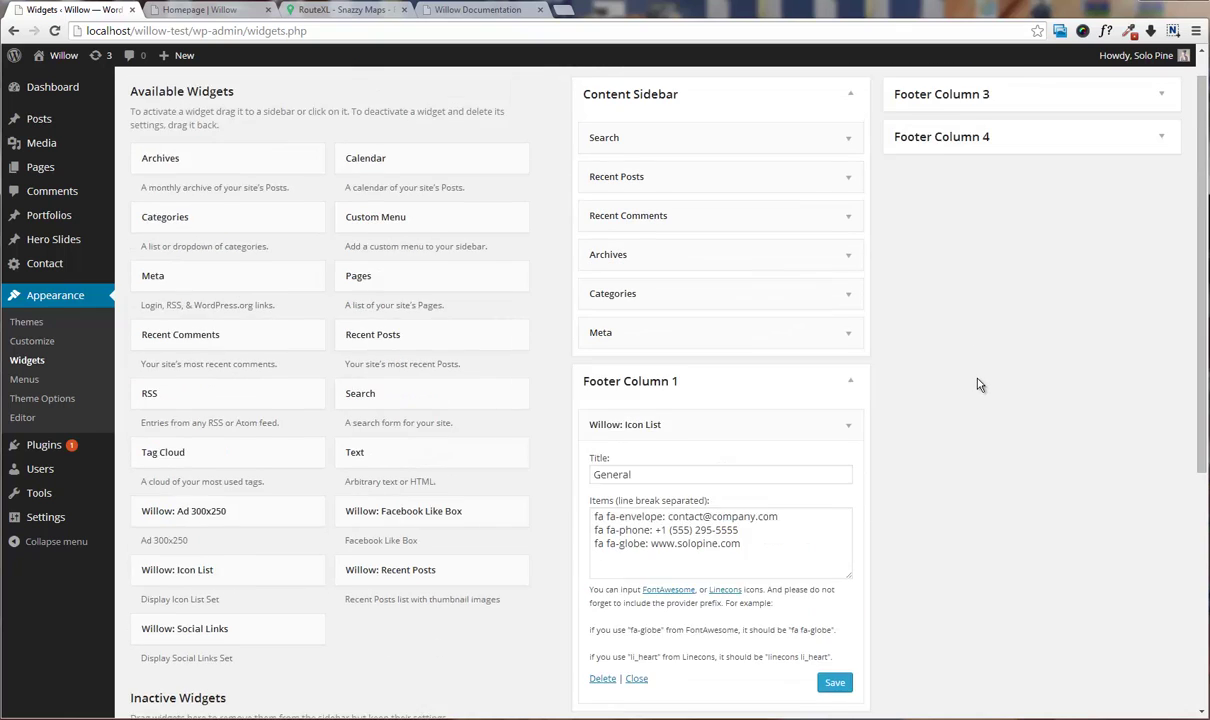
{"action": "left_click", "coordinate": [1161, 130]}
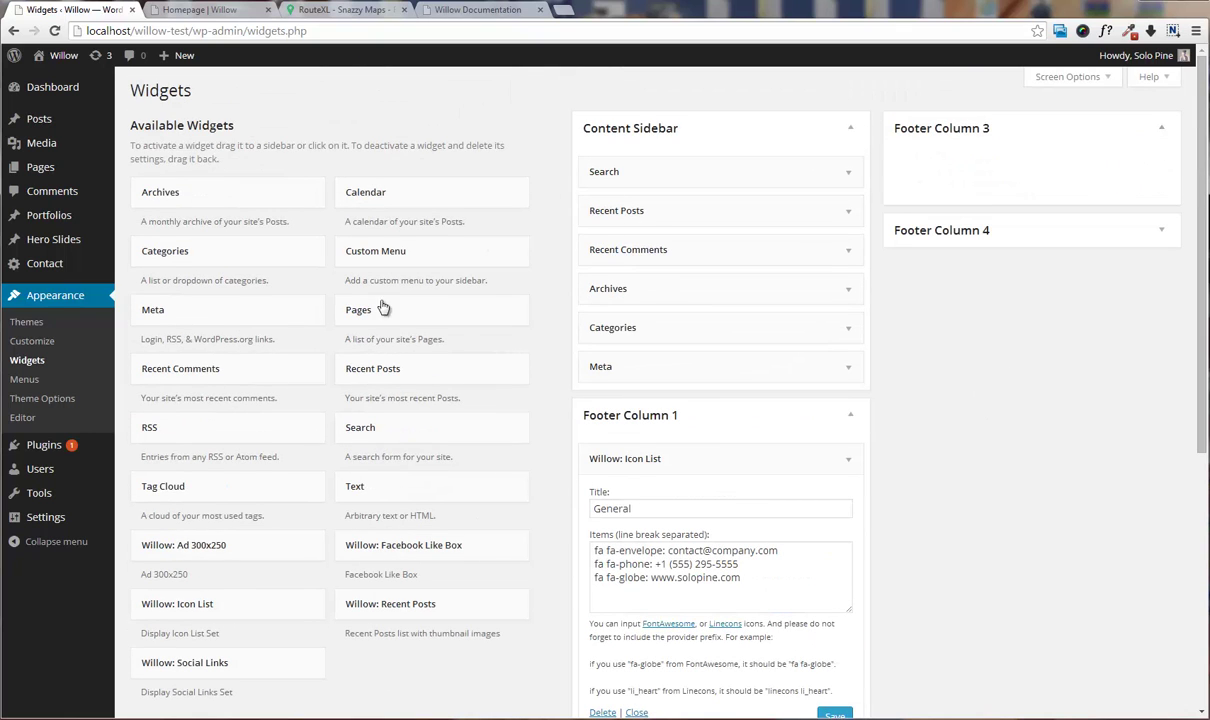
{"action": "left_click_drag", "start_coordinate": [378, 478], "coordinate": [936, 178]}
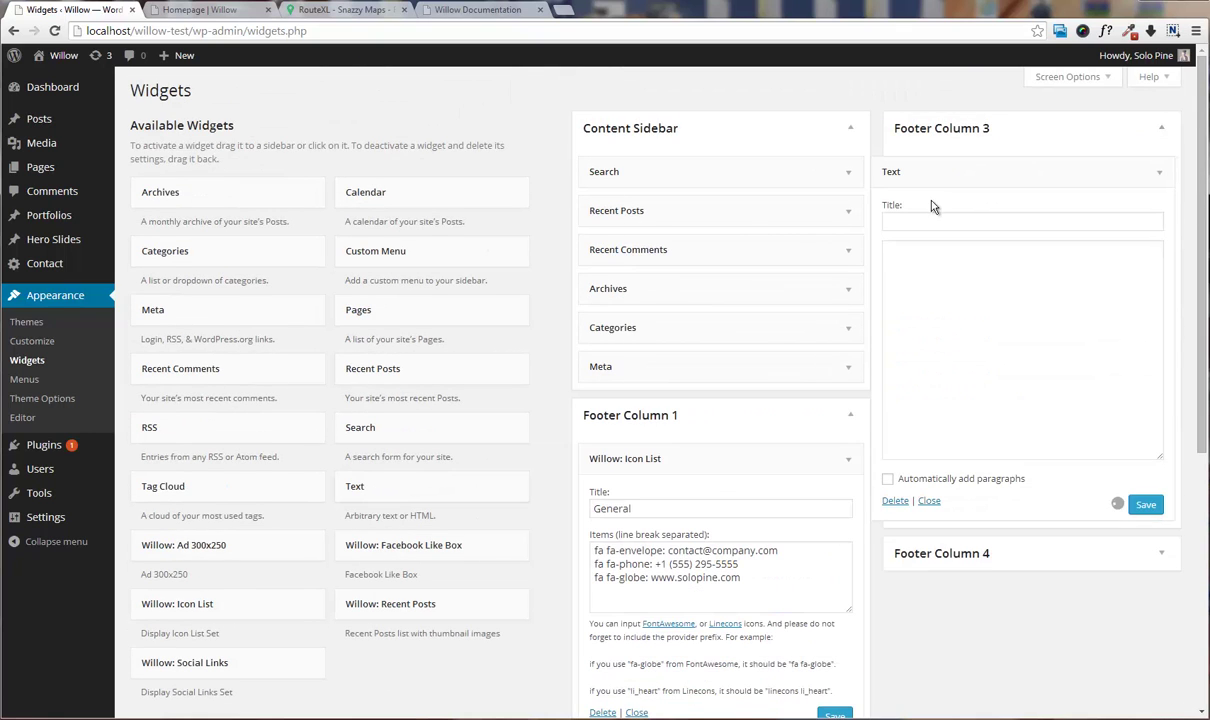
{"action": "left_click", "coordinate": [929, 219]}
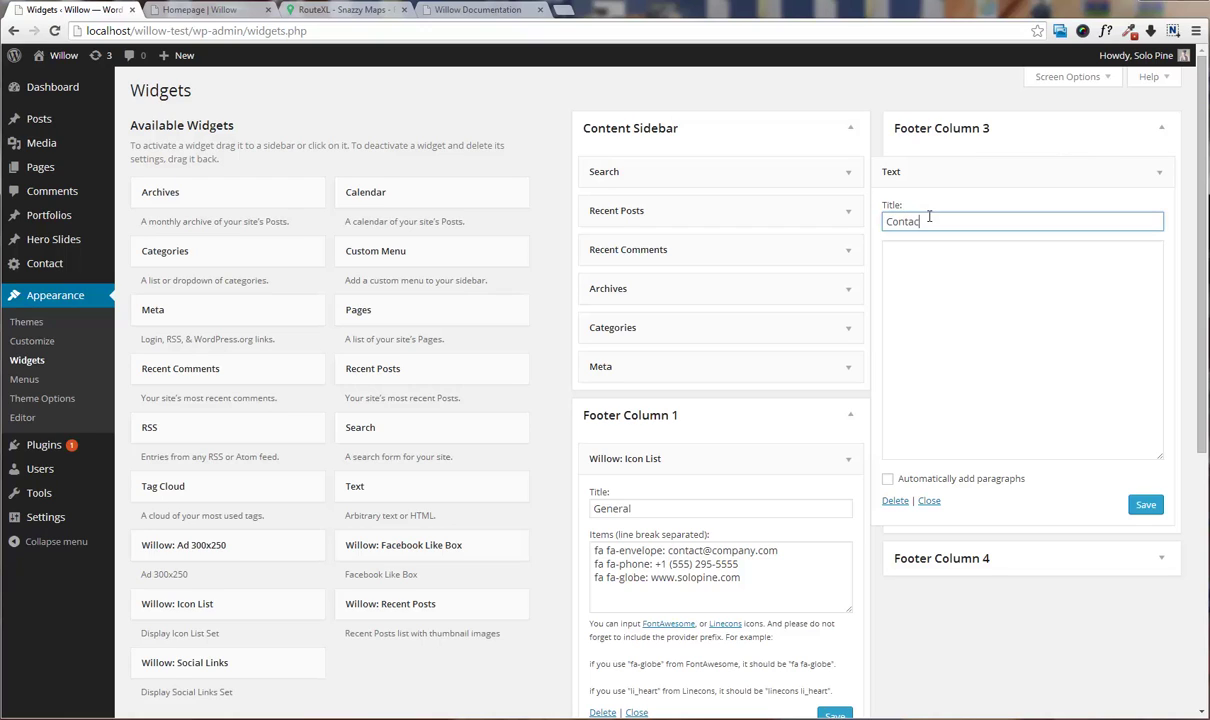
{"action": "left_click", "coordinate": [996, 333]}
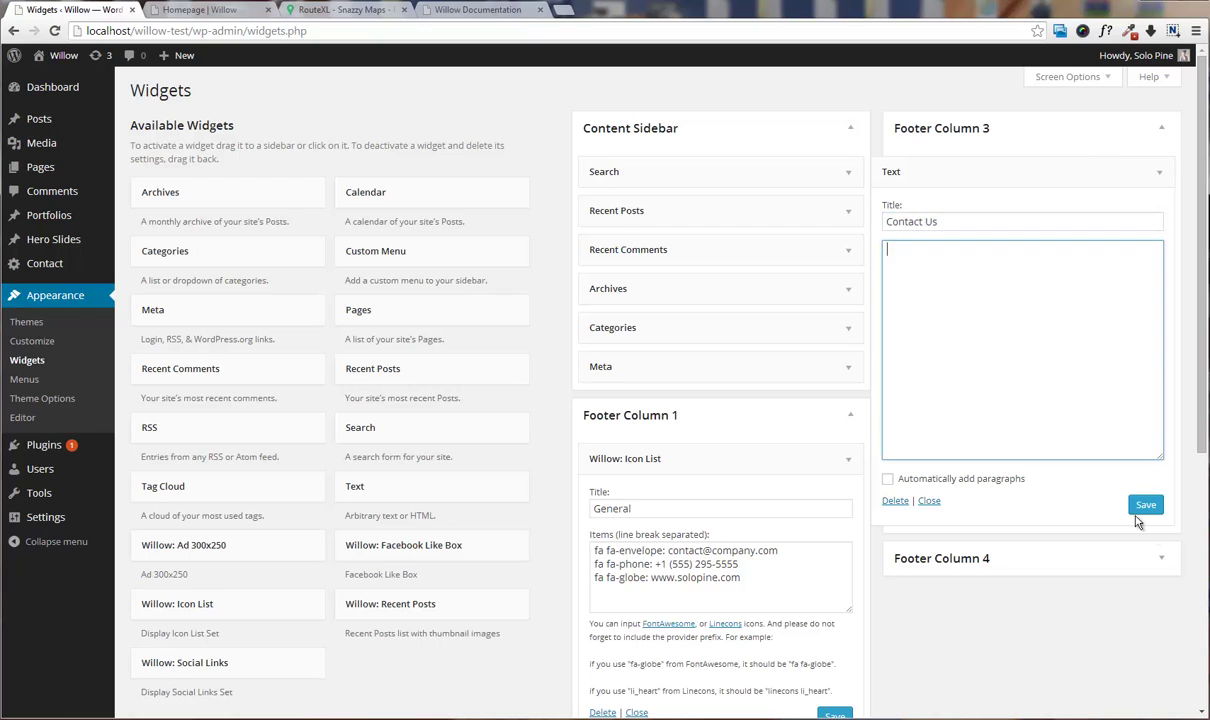
{"action": "left_click", "coordinate": [1150, 507]}
{"action": "left_click", "coordinate": [235, 12]}
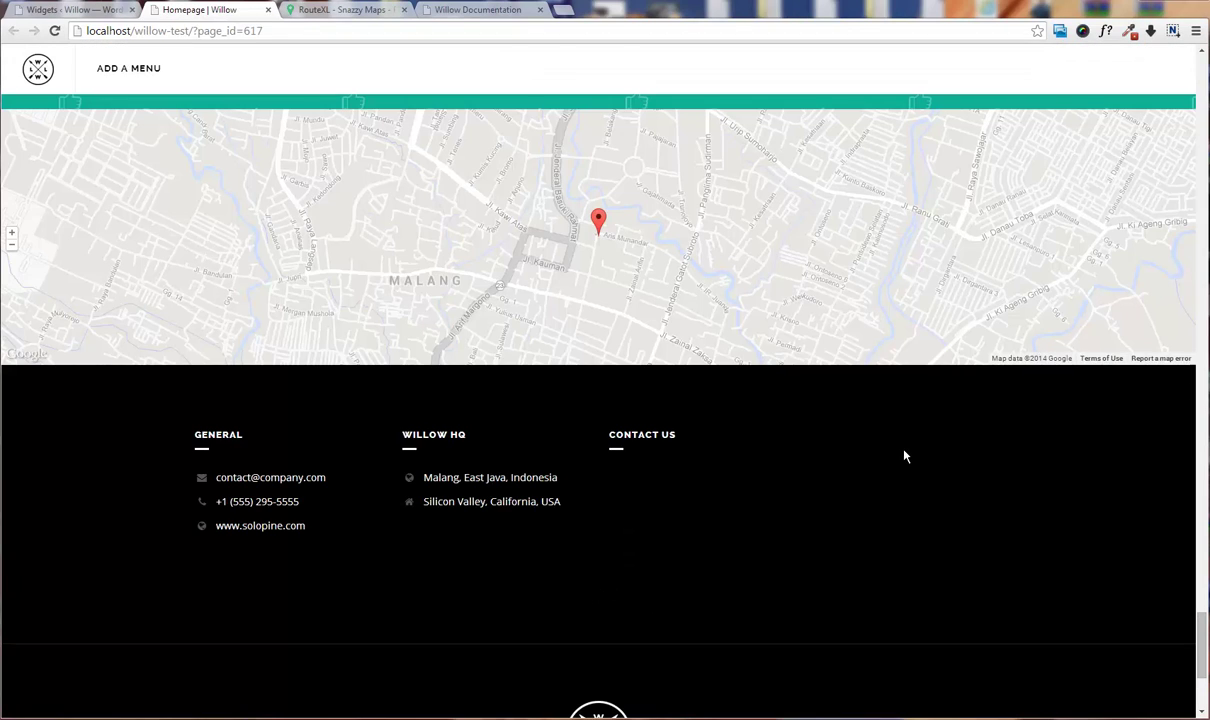
- Open the first listed contact form, with shortcode id 5, for editing and go to its form code
{"action": "left_click", "coordinate": [70, 12]}
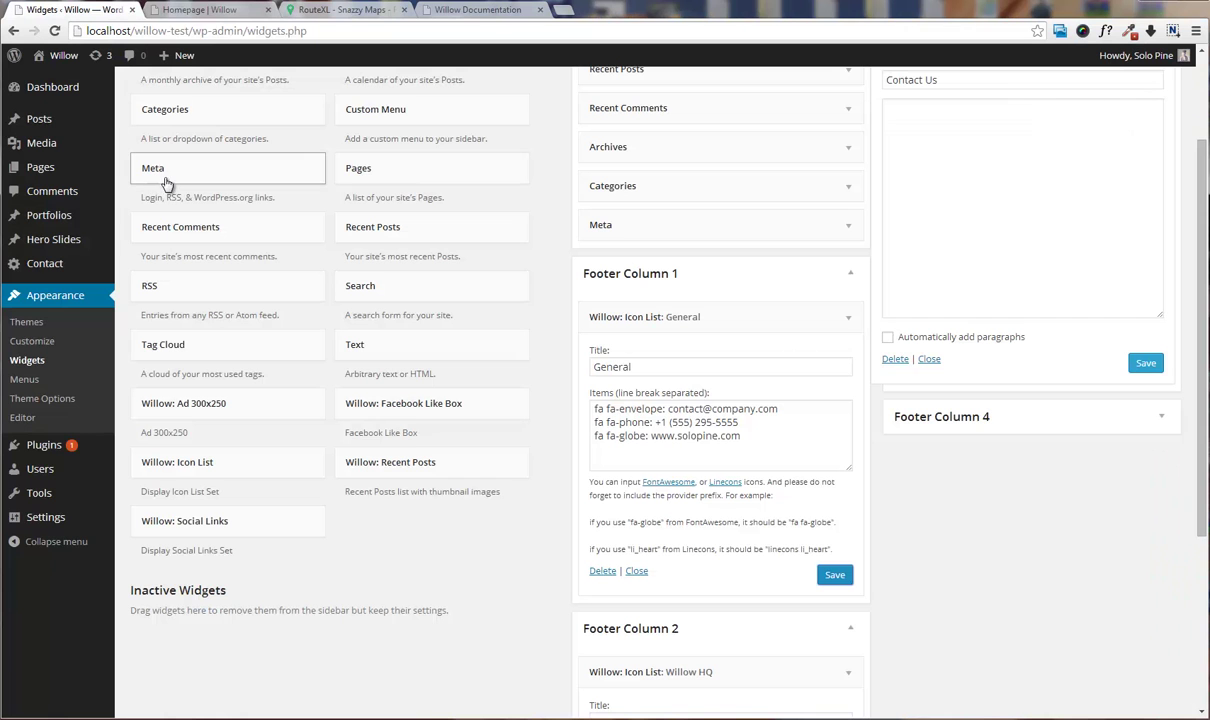
{"action": "mouse_move", "coordinate": [69, 268]}
{"action": "left_click", "coordinate": [150, 266]}
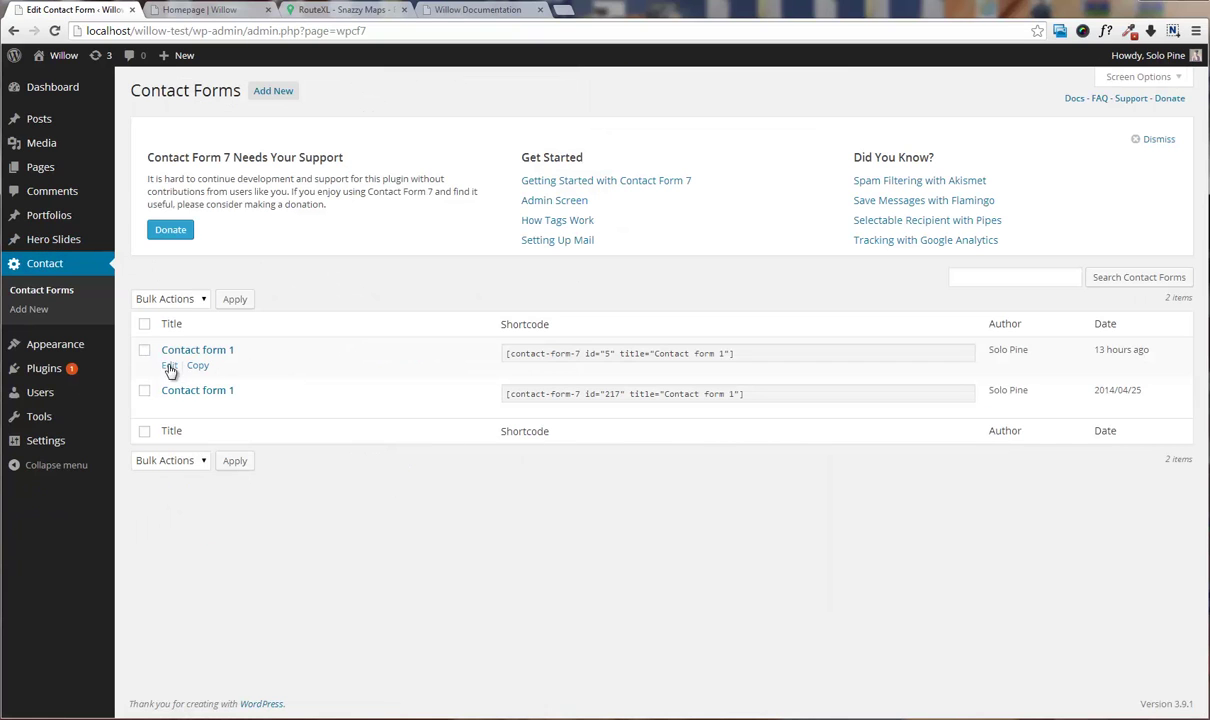
{"action": "left_click", "coordinate": [169, 366]}
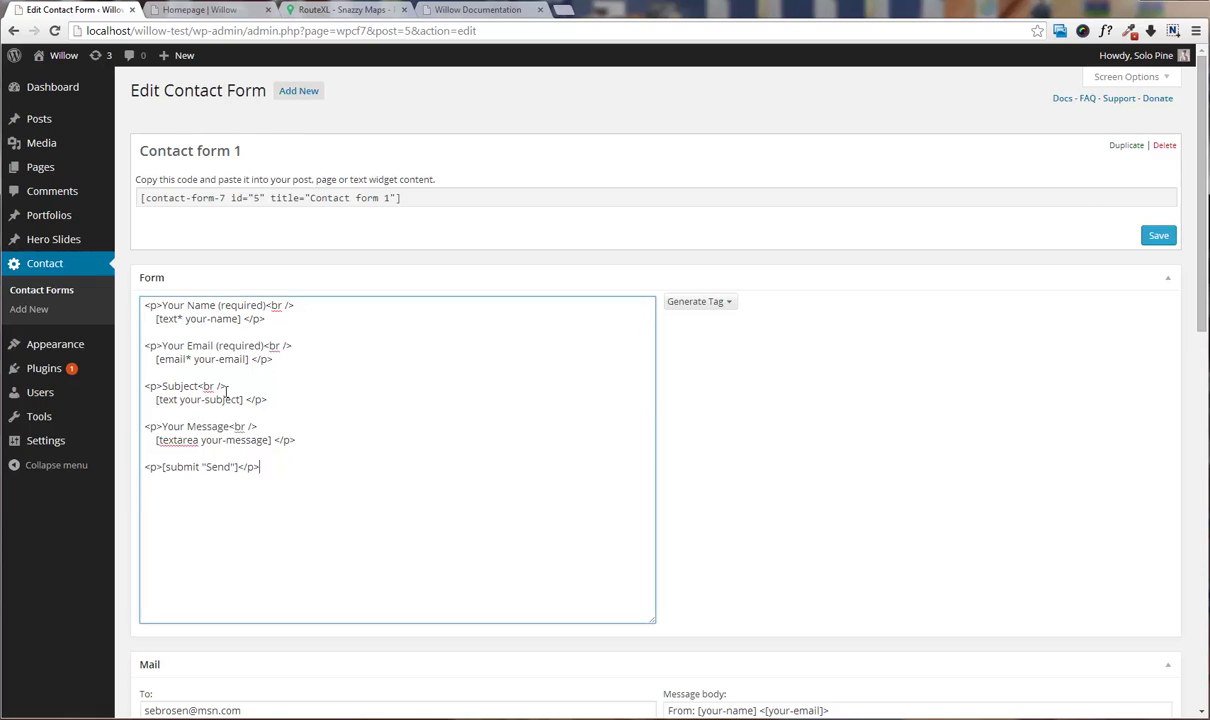
{"action": "key", "text": "ctrl+a"}
{"action": "left_click", "coordinate": [326, 392]}
- Switch to the Willow documentation and open the contact form code linked in step 5 of its Footer section
{"action": "left_click", "coordinate": [472, 10]}
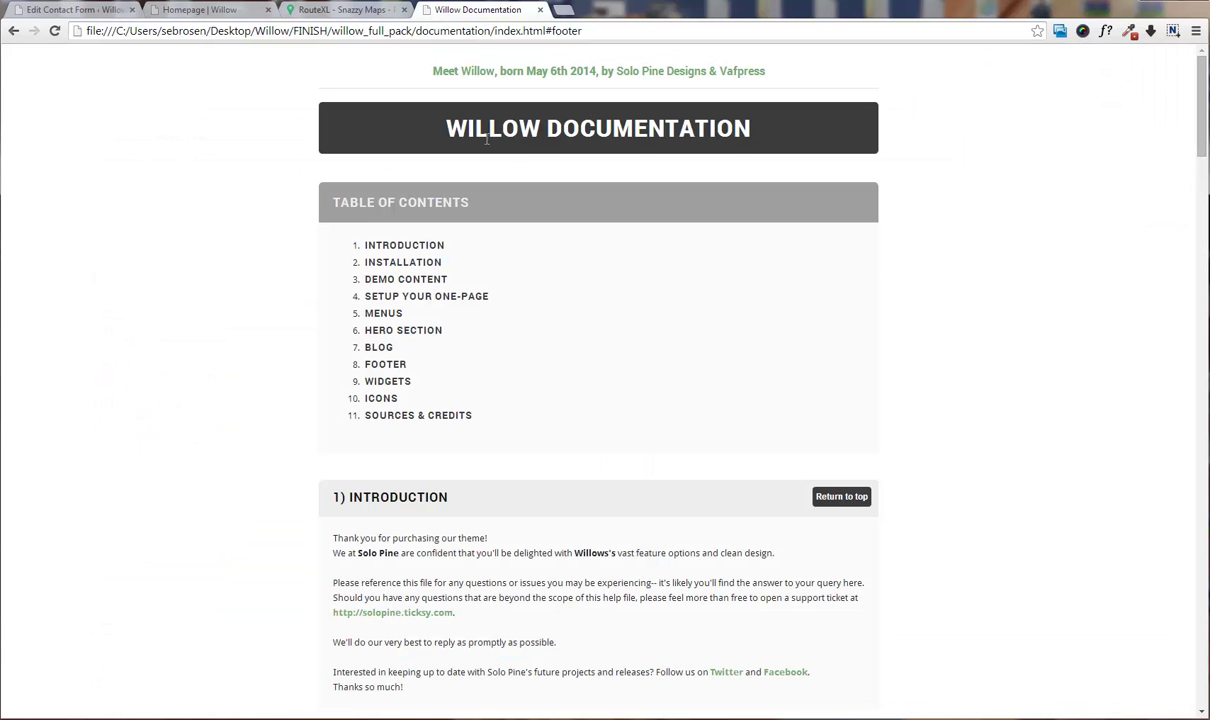
{"action": "left_click_drag", "start_coordinate": [476, 128], "coordinate": [752, 128]}
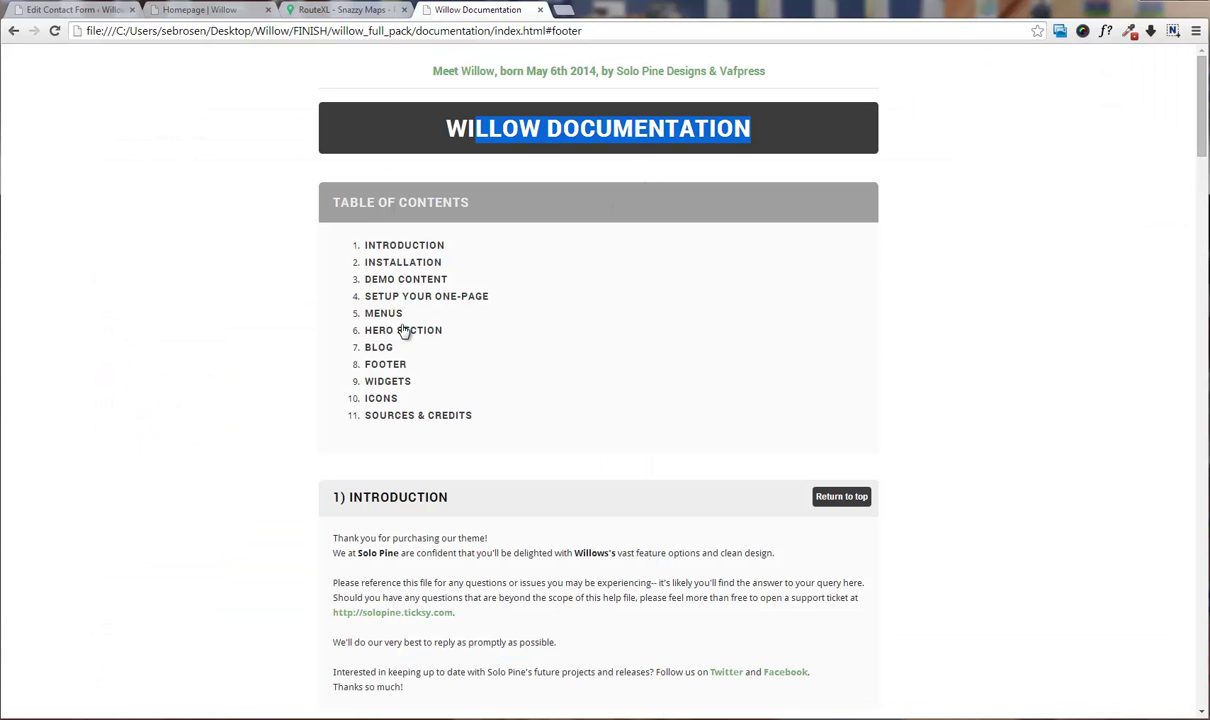
{"action": "left_click", "coordinate": [387, 364]}
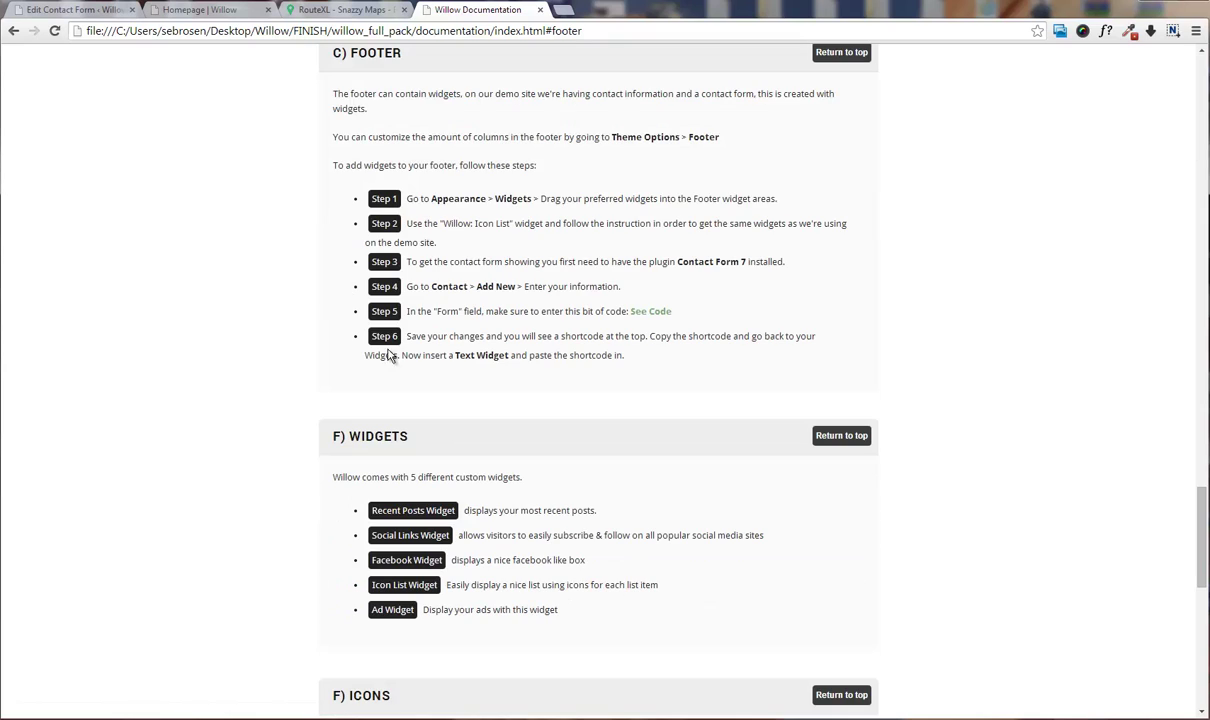
{"action": "left_click", "coordinate": [648, 315]}
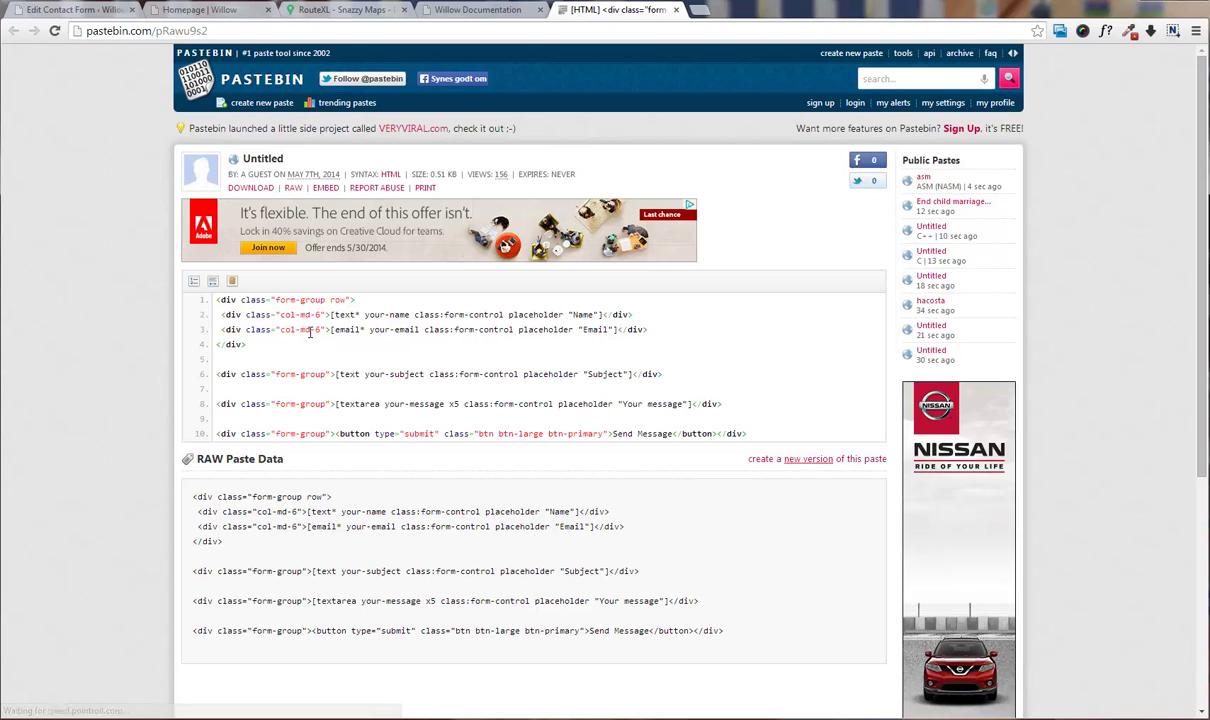
- Replace the form code of Contact form 1 with the raw form code from the Pastebin page, and save the form
{"action": "left_click_drag", "start_coordinate": [723, 630], "coordinate": [190, 496]}
{"action": "key", "text": "ctrl+c"}
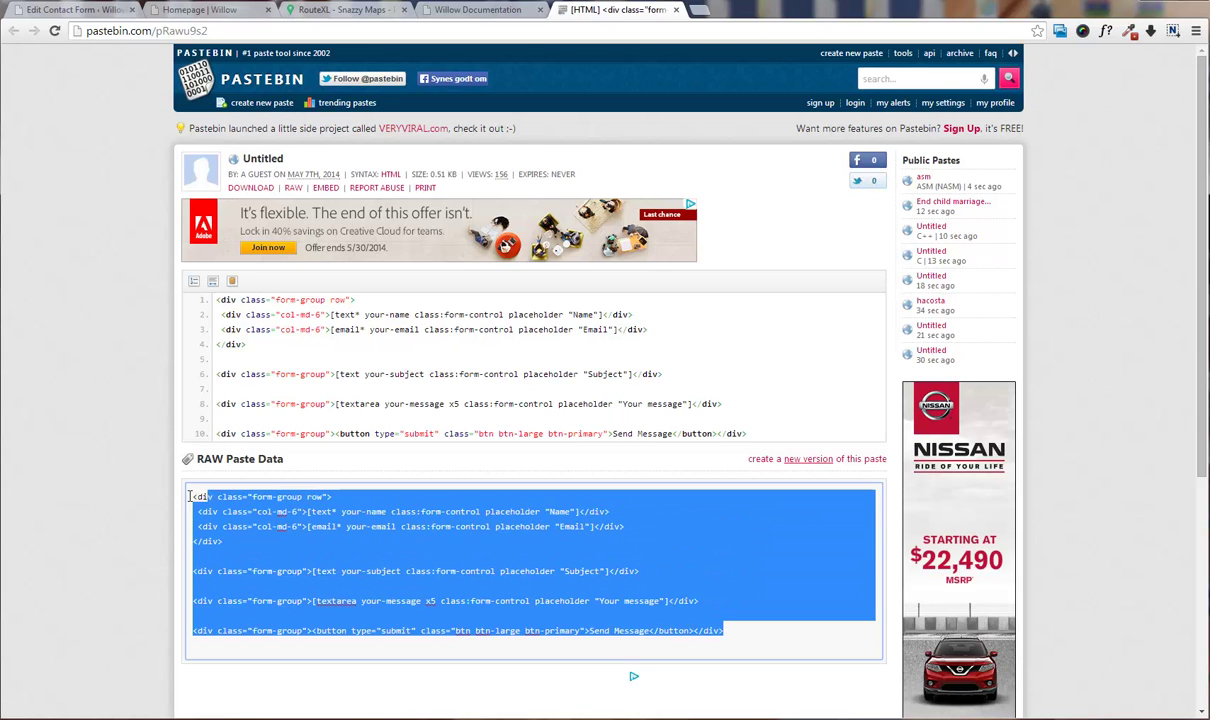
{"action": "left_click", "coordinate": [72, 10]}
{"action": "key", "text": "ctrl+a"}
{"action": "key", "text": "ctrl+v"}
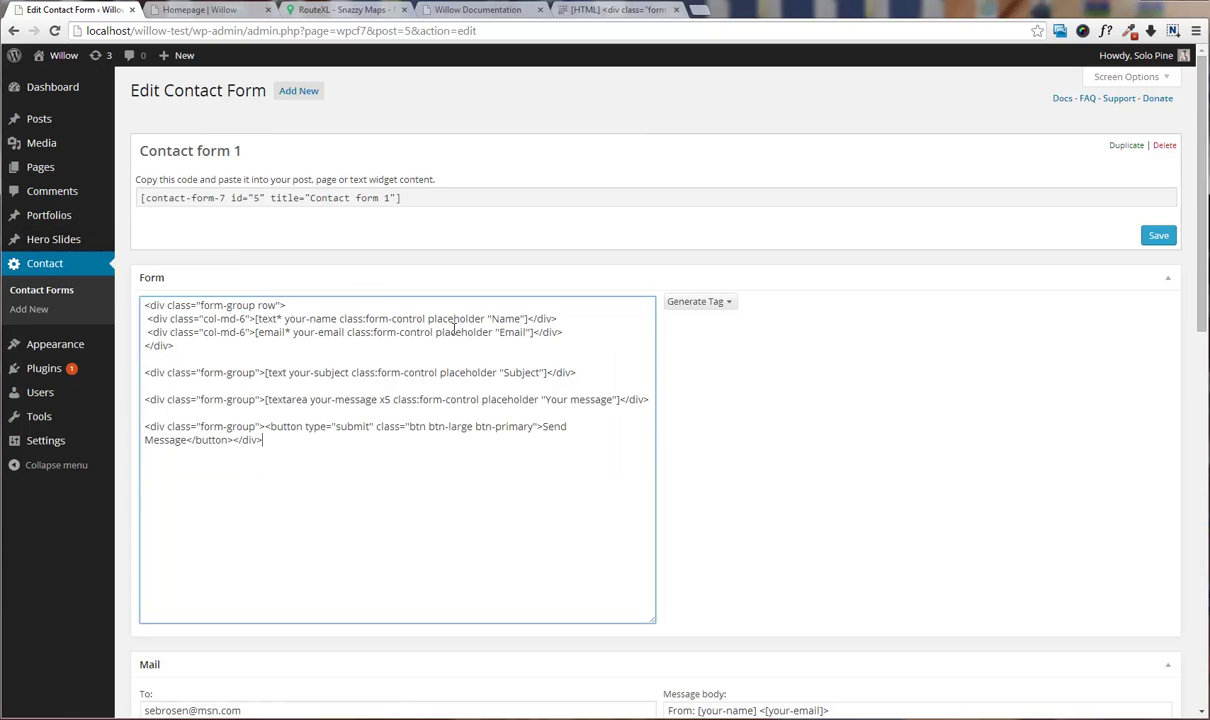
{"action": "left_click", "coordinate": [459, 201]}
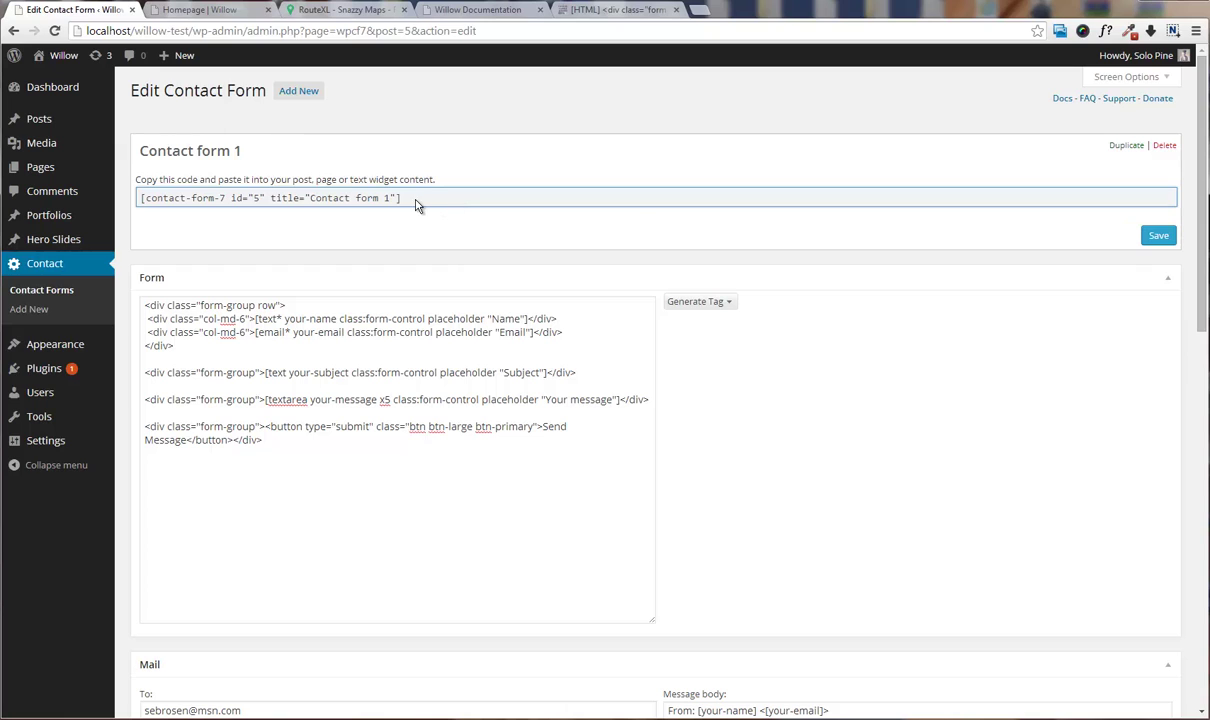
{"action": "left_click", "coordinate": [1152, 240]}
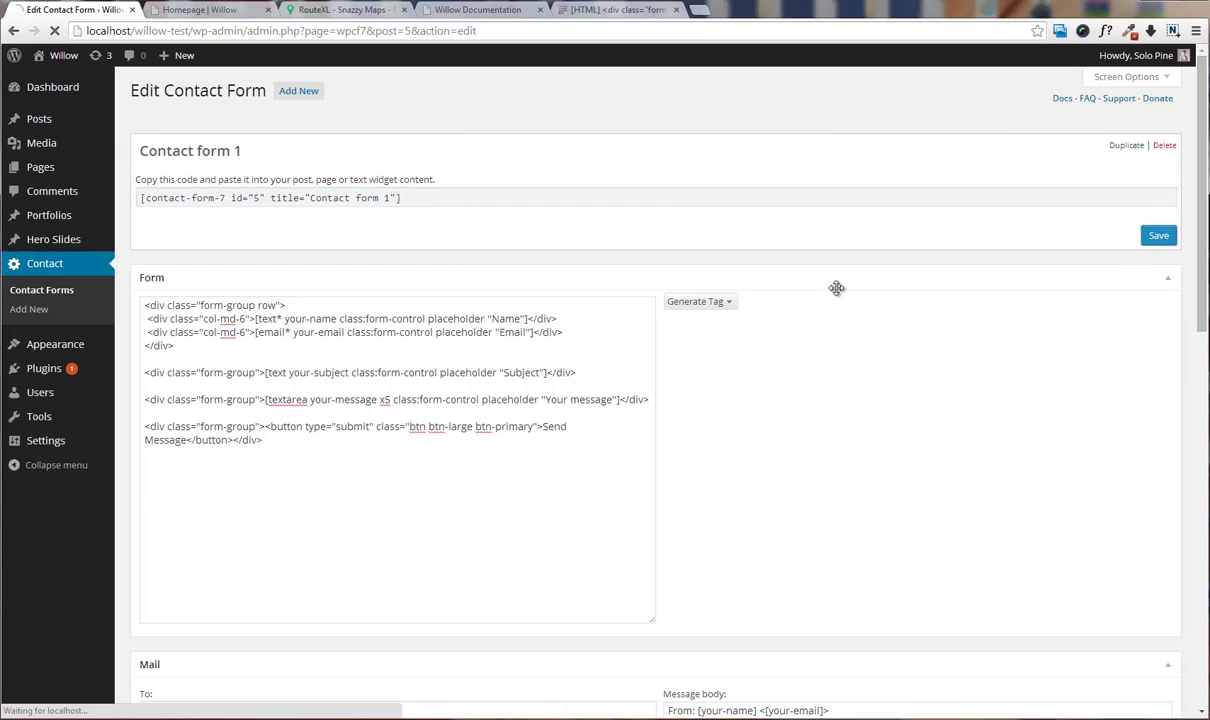
- Copy the shortcode of Contact form 1 and go to the Widgets page
{"action": "left_click_drag", "start_coordinate": [437, 240], "coordinate": [225, 229]}
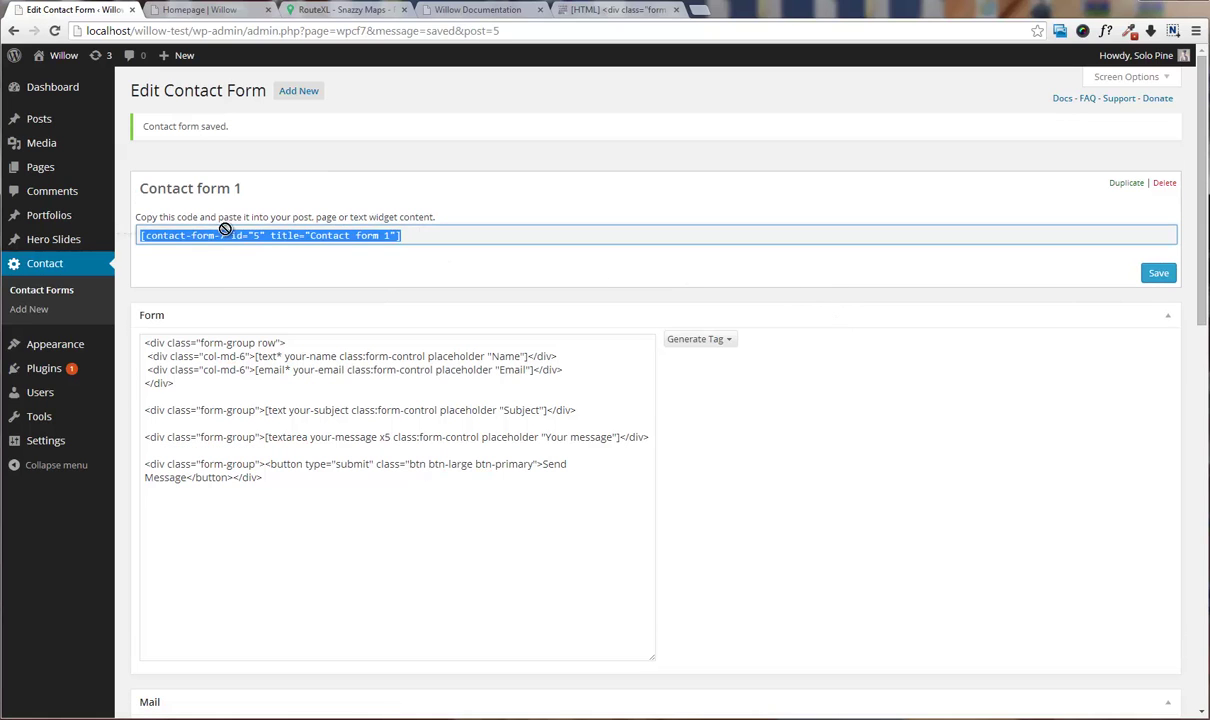
{"action": "right_click", "coordinate": [257, 239]}
{"action": "left_click", "coordinate": [319, 302]}
{"action": "left_click", "coordinate": [242, 276]}
{"action": "mouse_move", "coordinate": [60, 343]}
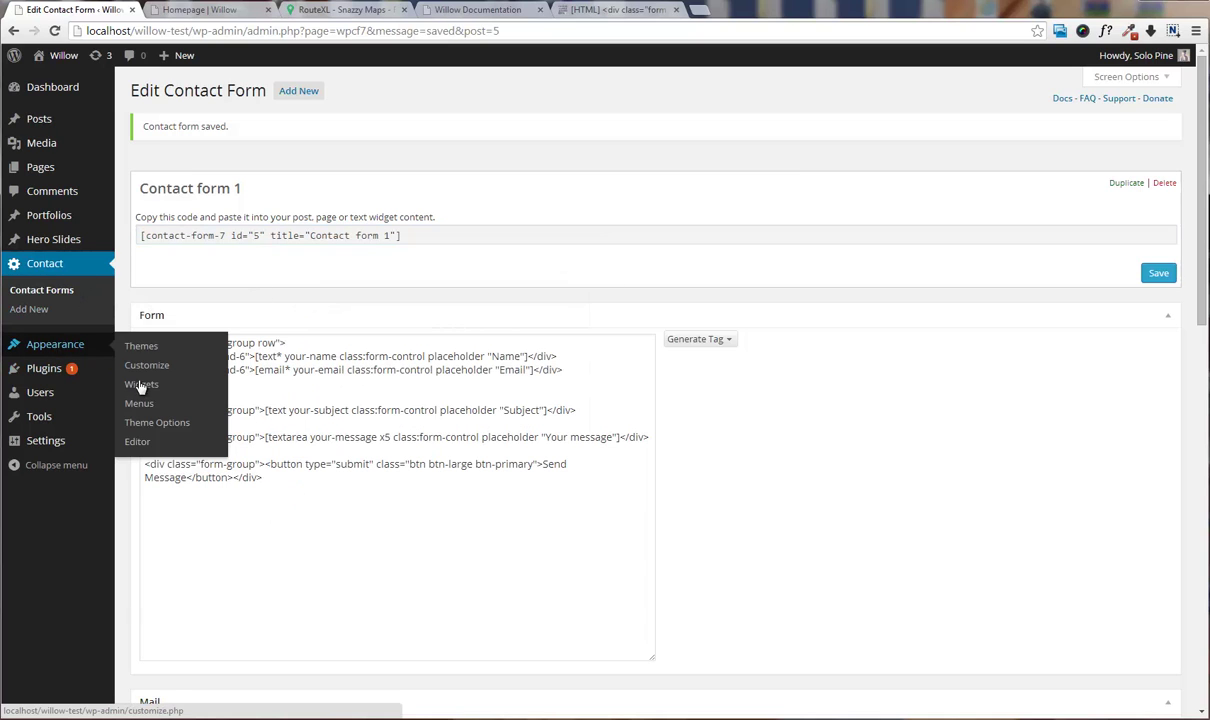
{"action": "left_click", "coordinate": [146, 389]}
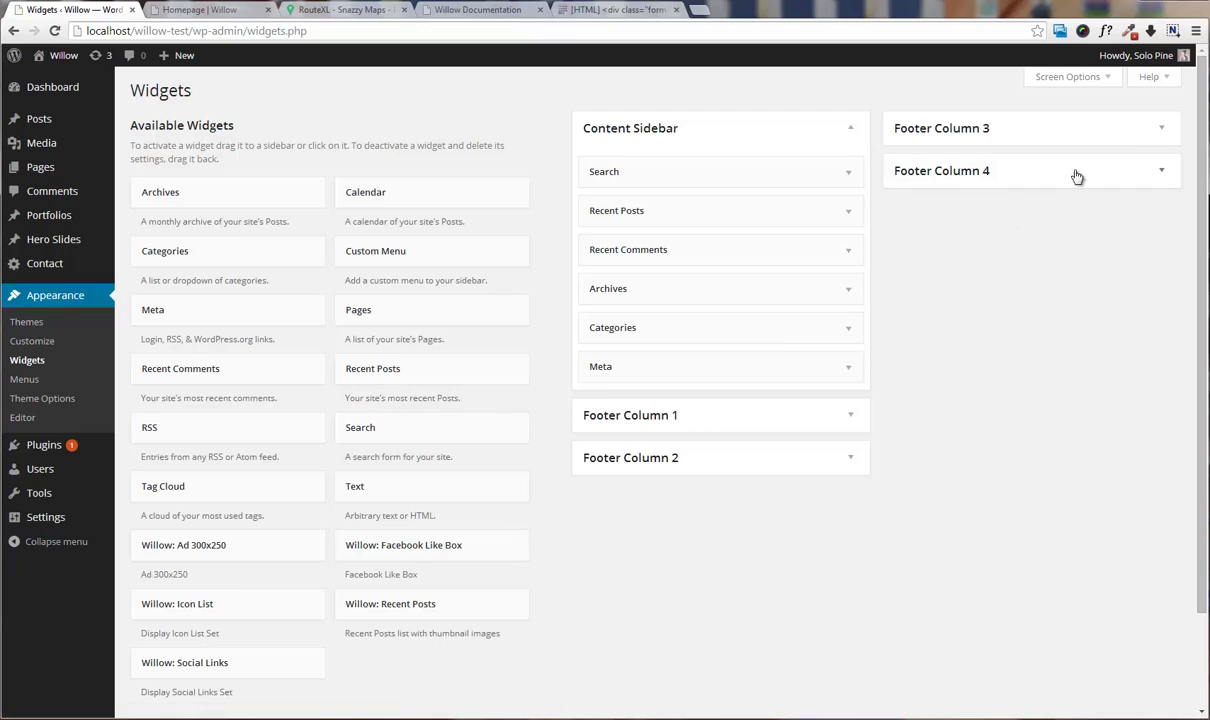
- Paste the form shortcode into the "Contact Us" text widget in Footer Column 3, save it and check the footer in the reloaded homepage preview
{"action": "left_click", "coordinate": [1161, 130]}
{"action": "left_click", "coordinate": [1159, 172]}
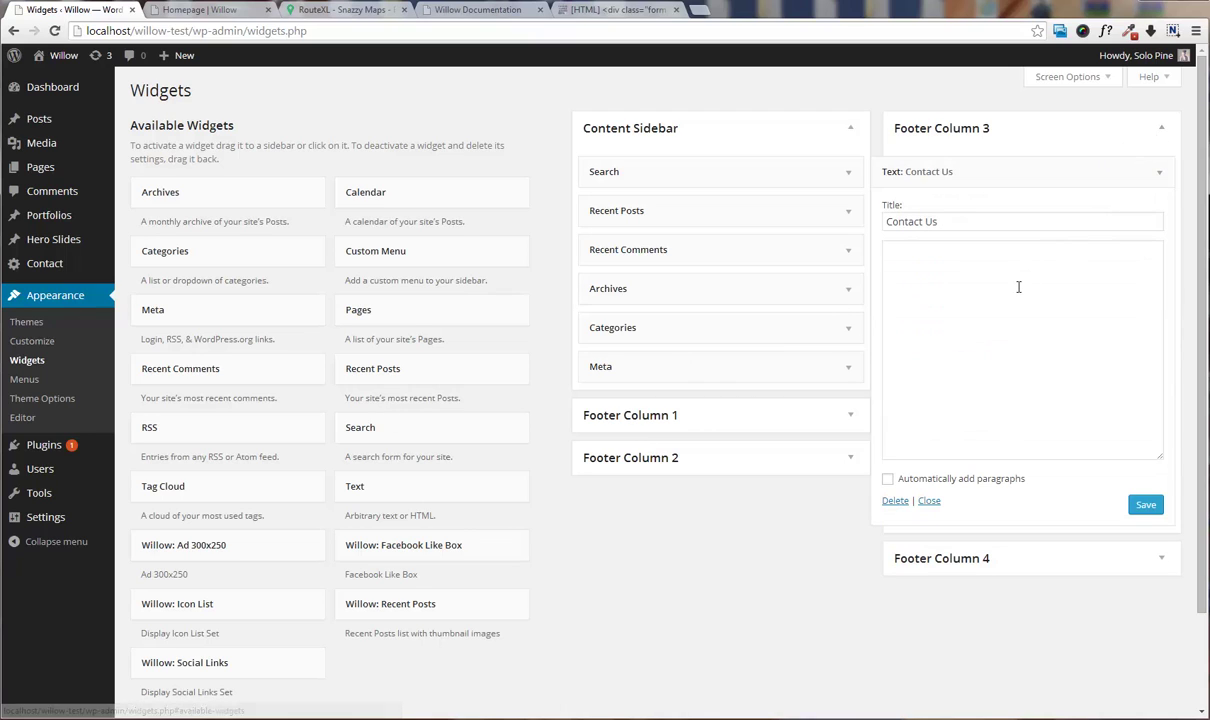
{"action": "left_click", "coordinate": [1018, 287]}
{"action": "key", "text": "ctrl+v"}
{"action": "left_click", "coordinate": [1146, 505]}
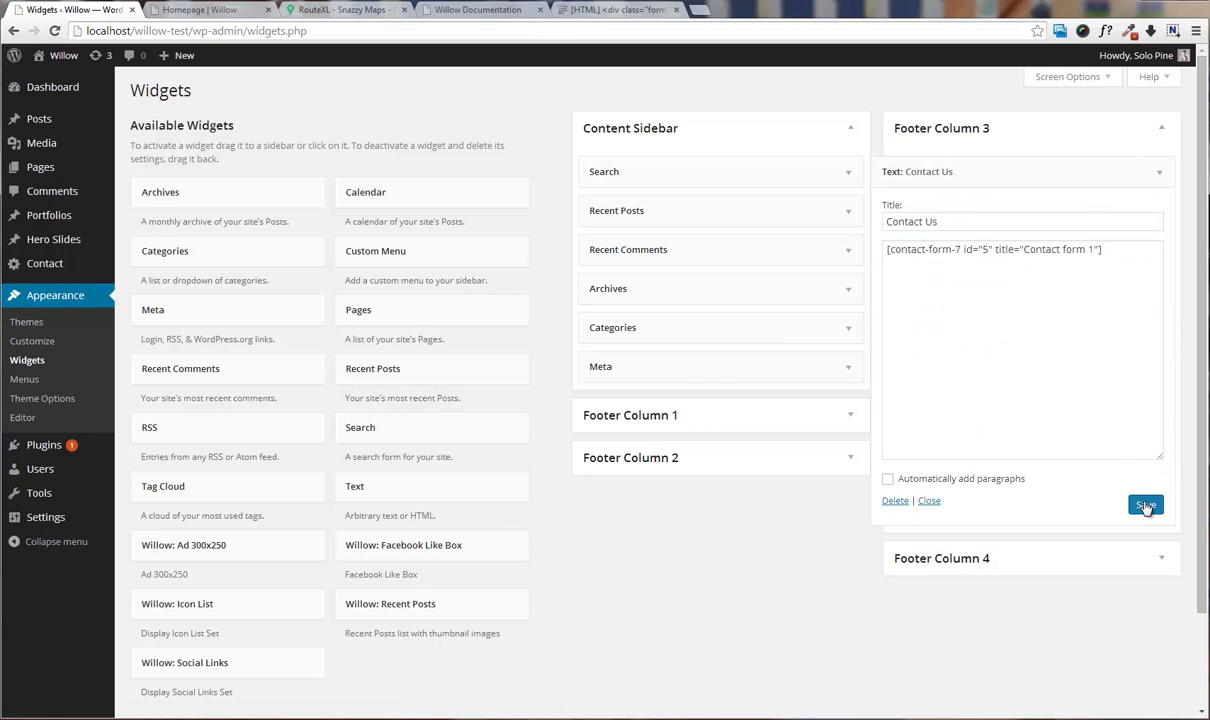
{"action": "left_click", "coordinate": [222, 11]}
{"action": "key", "text": "F5"}
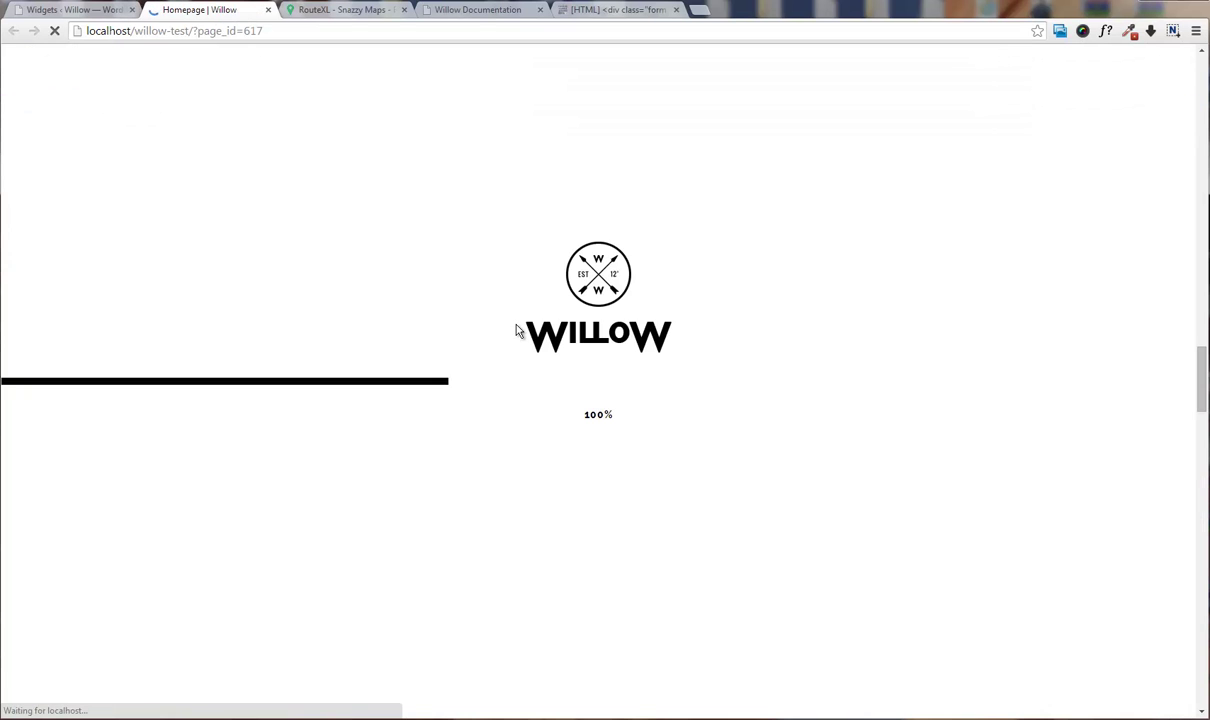
{"action": "scroll", "coordinate": [518, 322], "scroll_direction": "down", "scroll_amount": 2}
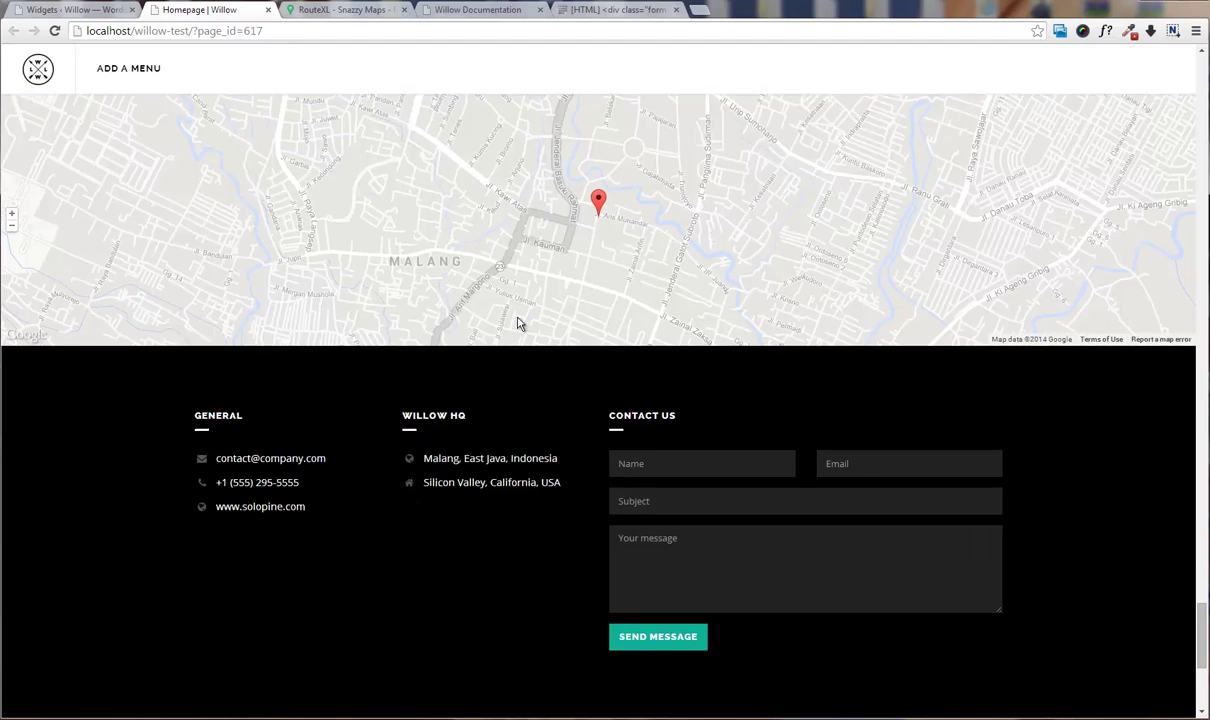
{"action": "scroll", "coordinate": [518, 322], "scroll_direction": "down", "scroll_amount": 3}
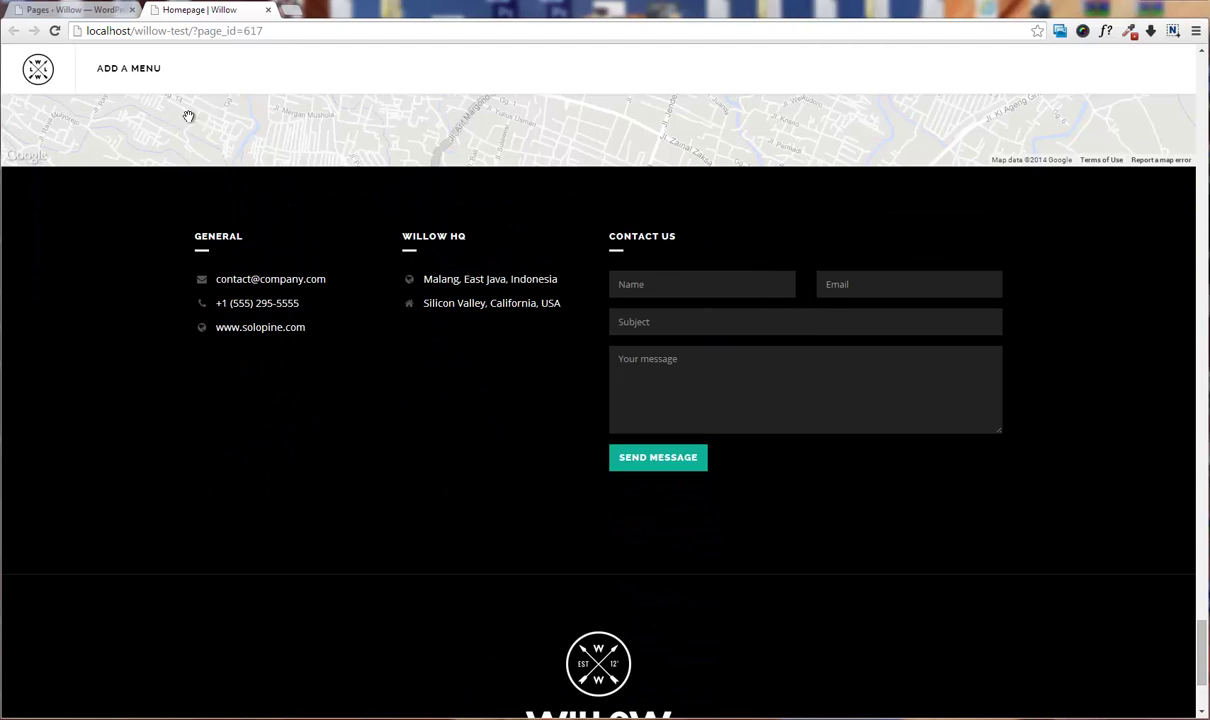
- Start adding a menu from the homepage header and create a new menu named "Main"
{"action": "left_click", "coordinate": [146, 72]}
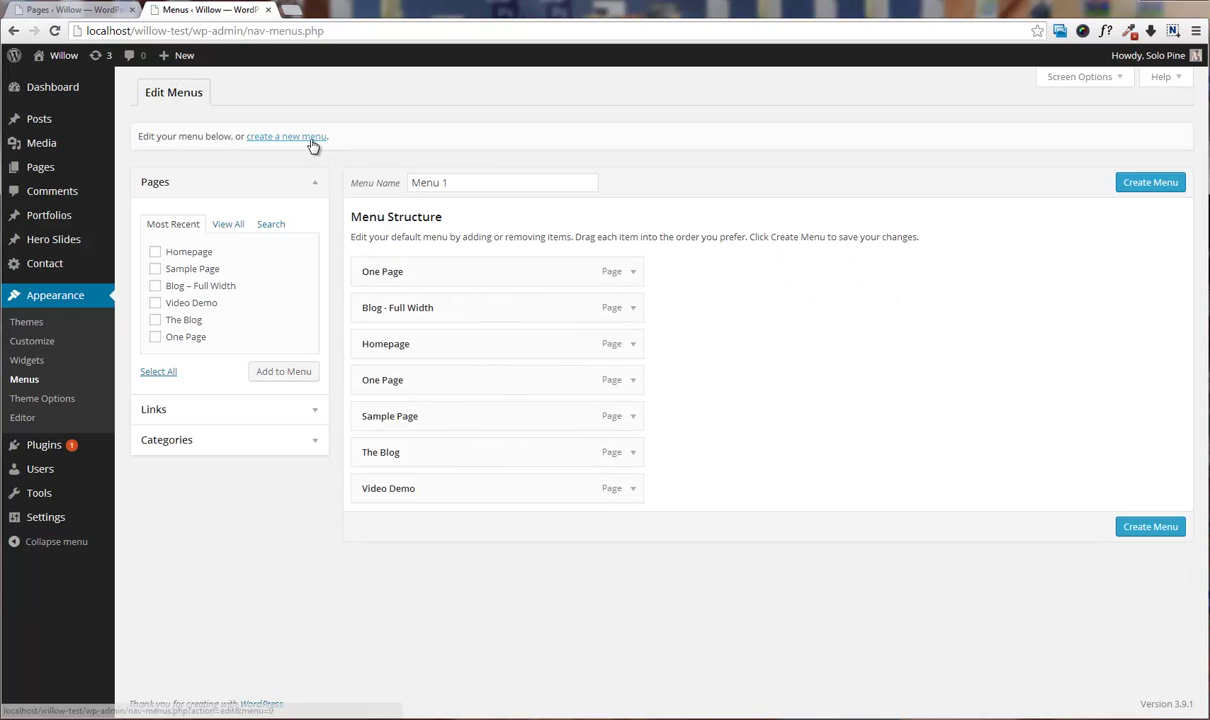
{"action": "left_click", "coordinate": [311, 138]}
{"action": "left_click", "coordinate": [485, 184]}
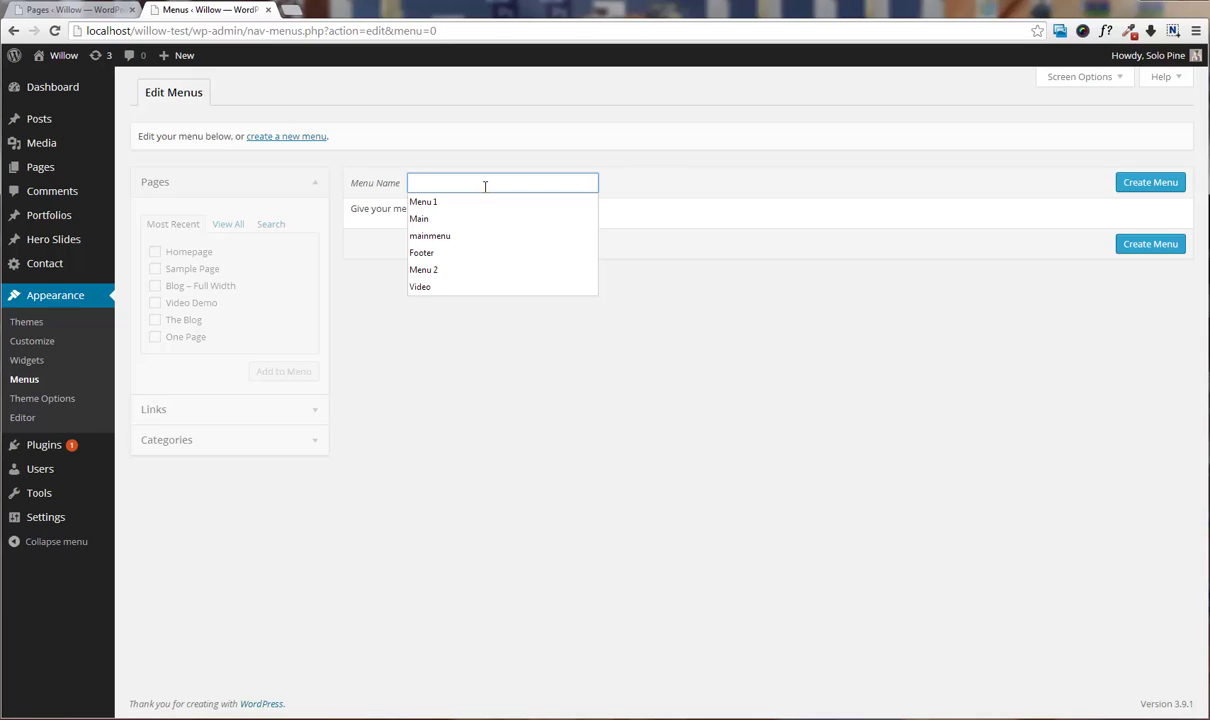
{"action": "type", "text": "Main"}
{"action": "key", "text": "Return"}
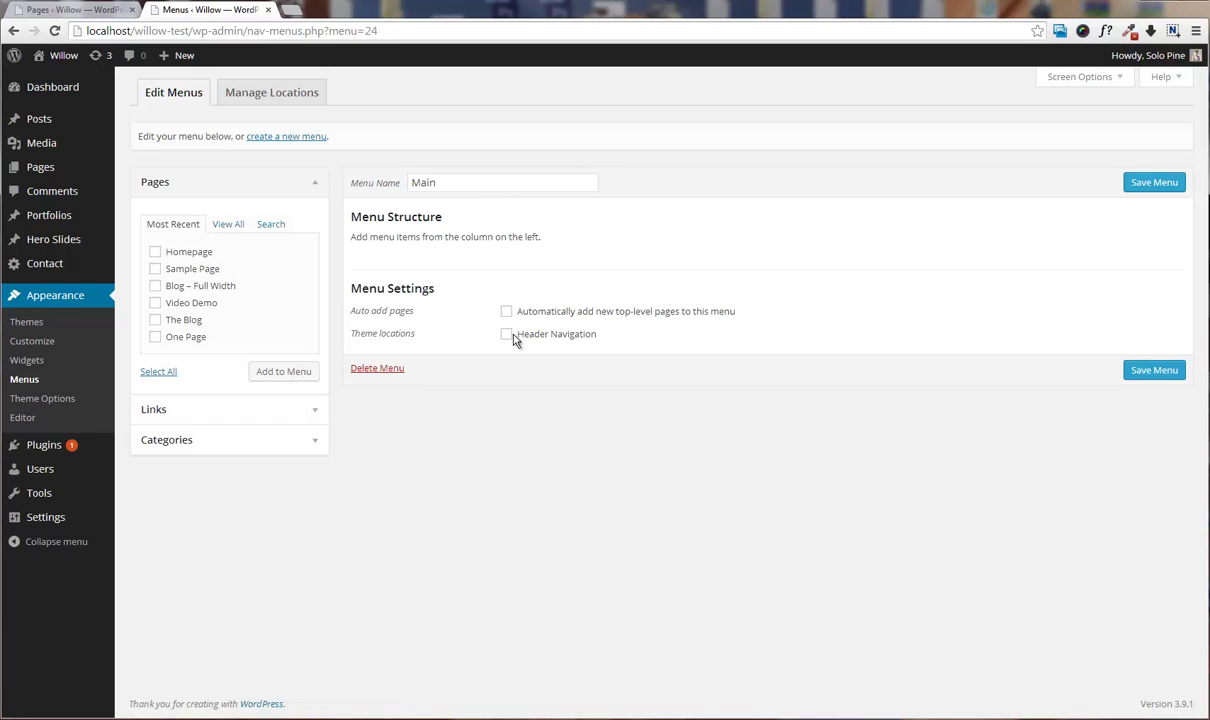
- Assign the Main menu to the Header Navigation location and add the Homepage page as its first item
{"action": "left_click", "coordinate": [190, 252]}
{"action": "left_click", "coordinate": [280, 371]}
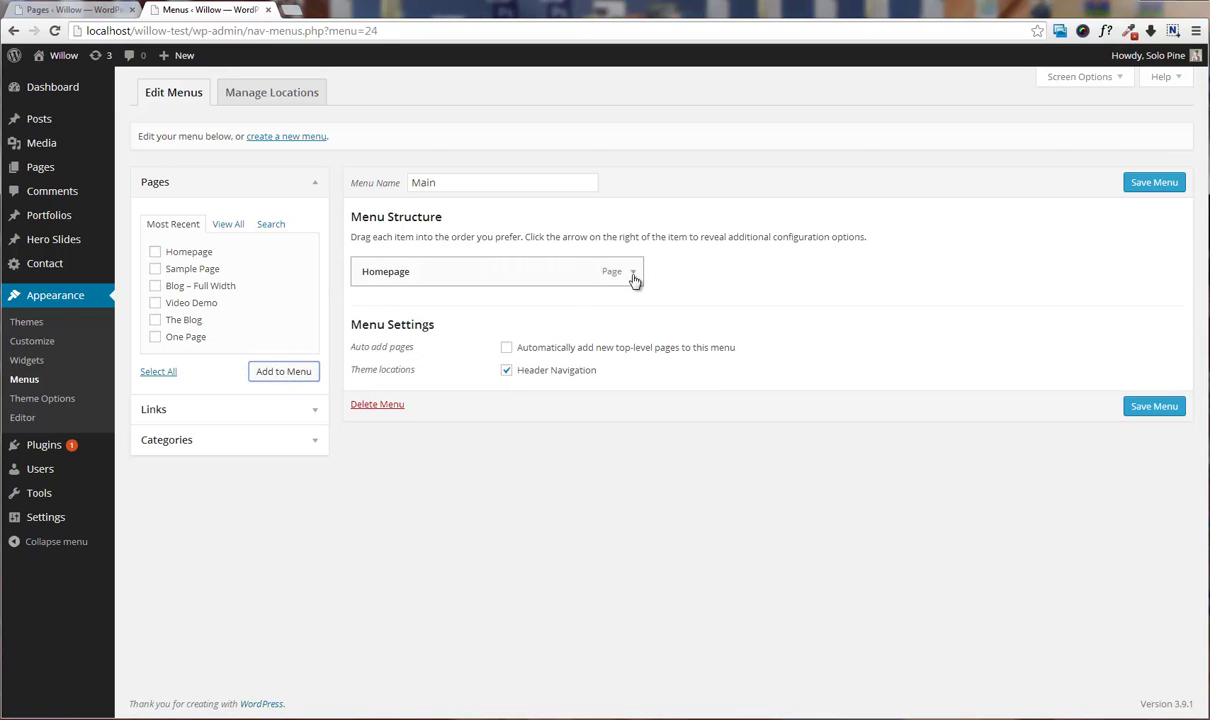
{"action": "left_click", "coordinate": [632, 272]}
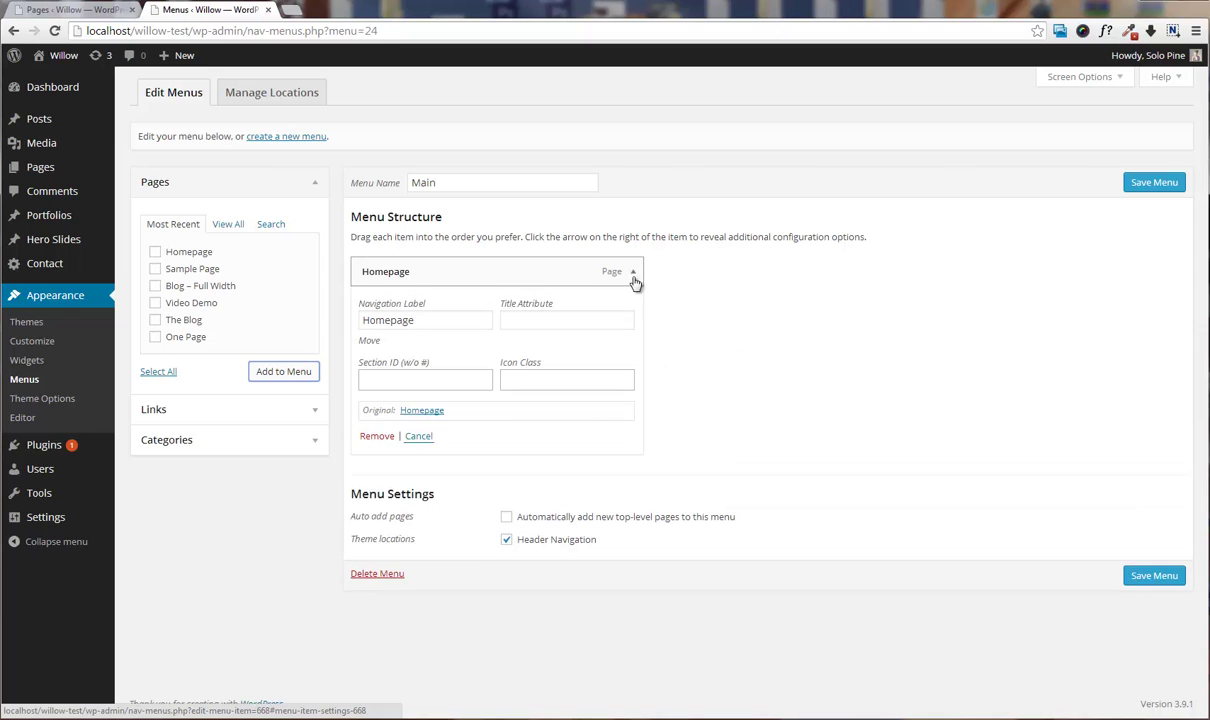
{"action": "left_click", "coordinate": [633, 276]}
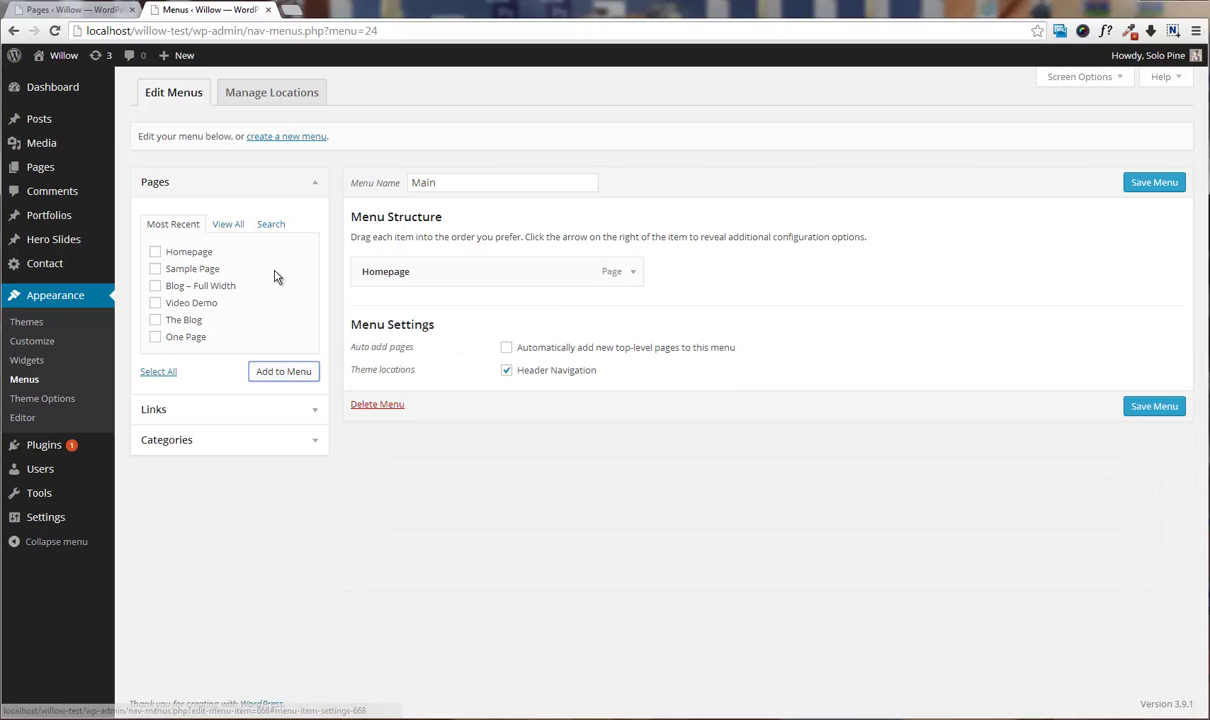
- Add a second Homepage item to the menu with navigation label "About" and section ID "about"
{"action": "left_click", "coordinate": [301, 372]}
{"action": "left_click", "coordinate": [631, 309]}
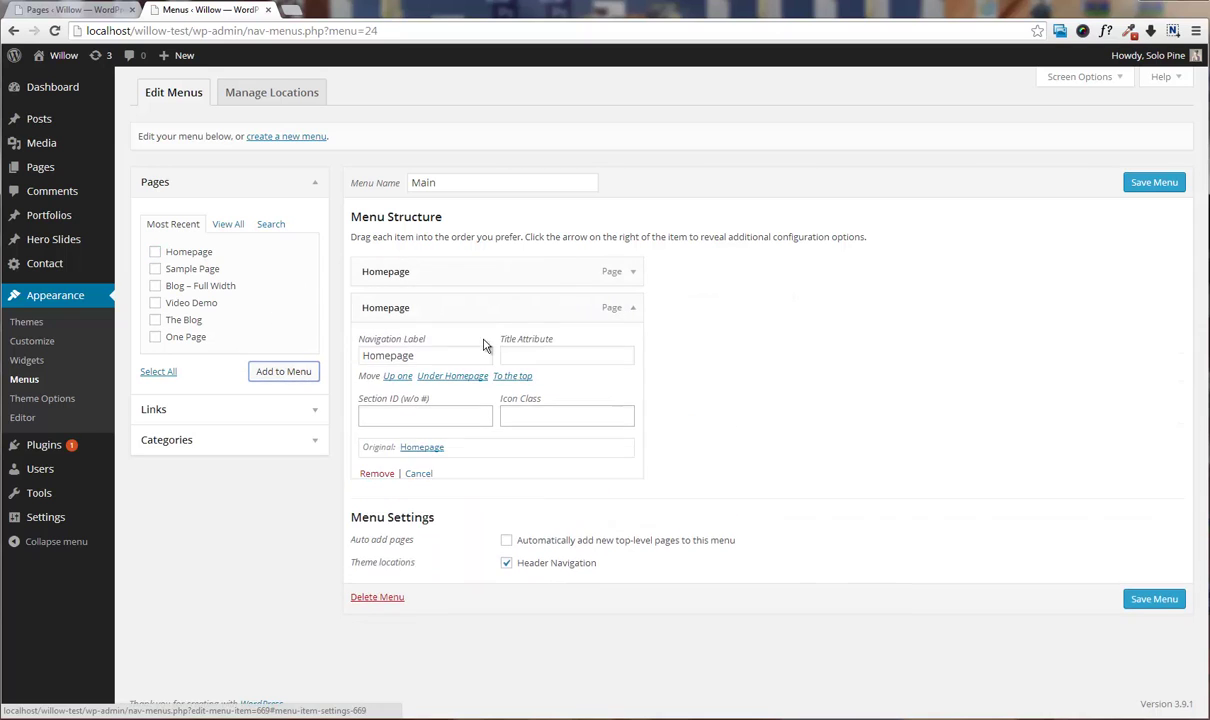
{"action": "left_click", "coordinate": [420, 356]}
{"action": "double_click", "coordinate": [420, 356]}
{"action": "type", "text": "A"}
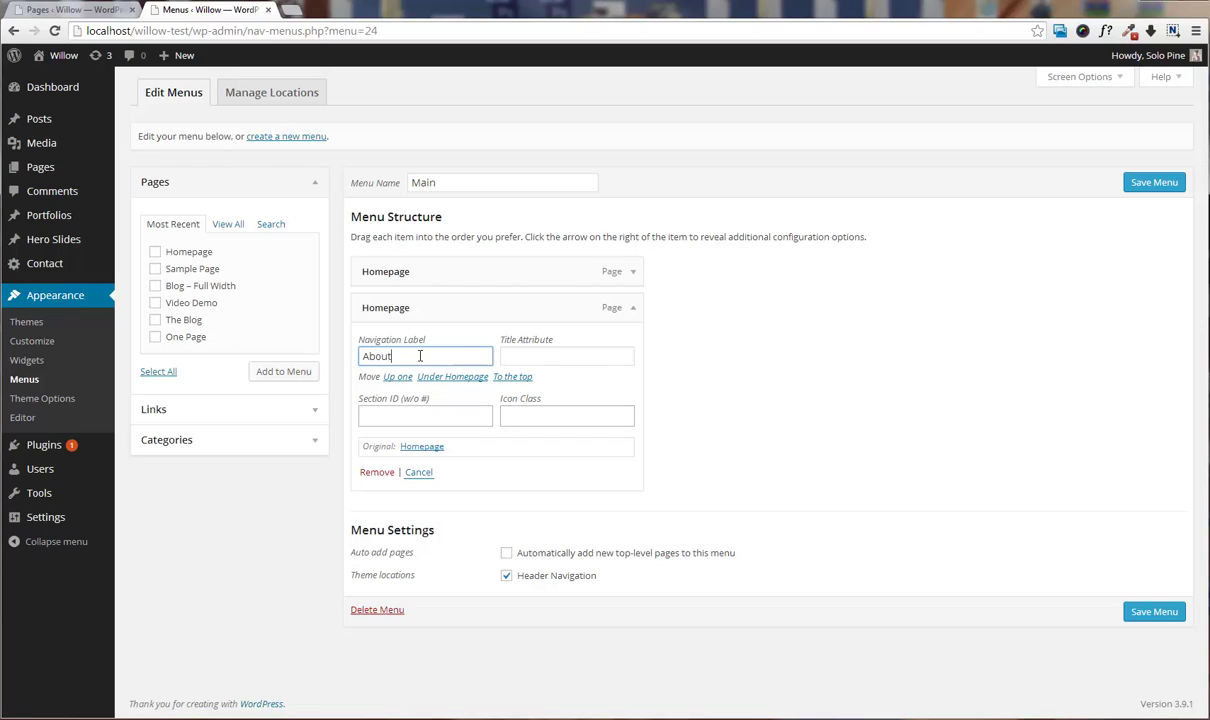
{"action": "type", "text": "bout"}
{"action": "key", "text": "Tab"}
{"action": "left_click", "coordinate": [386, 413]}
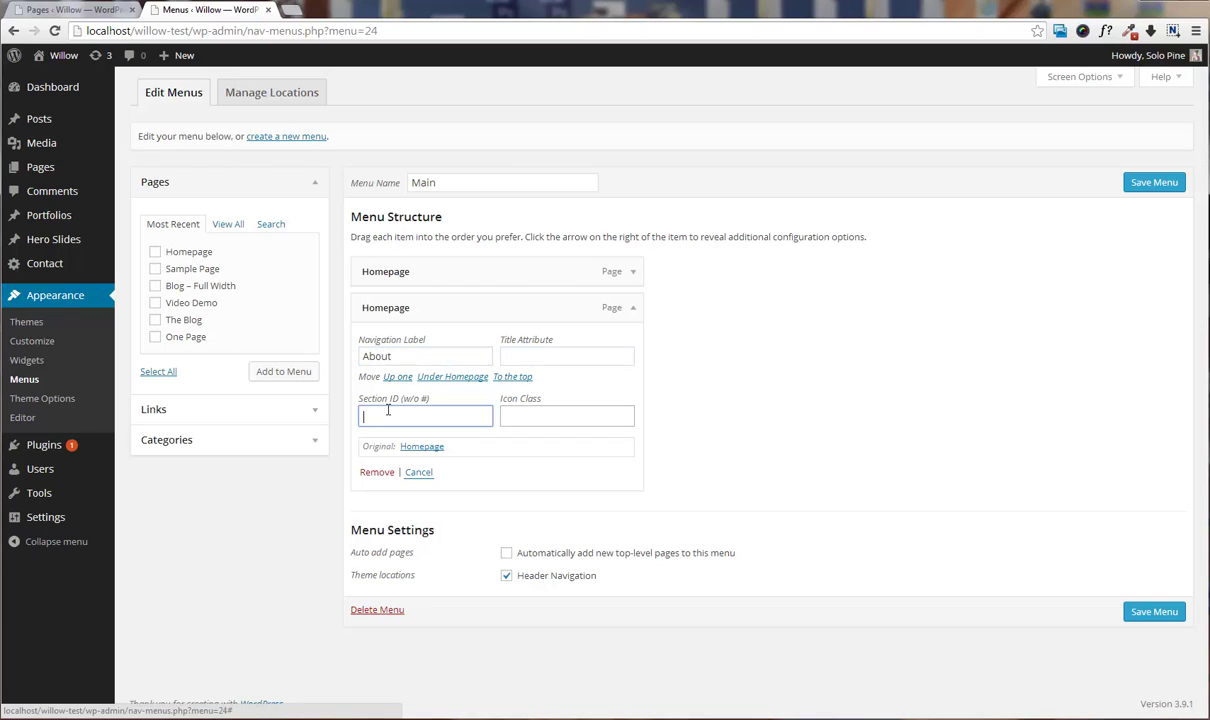
{"action": "type", "text": "about"}
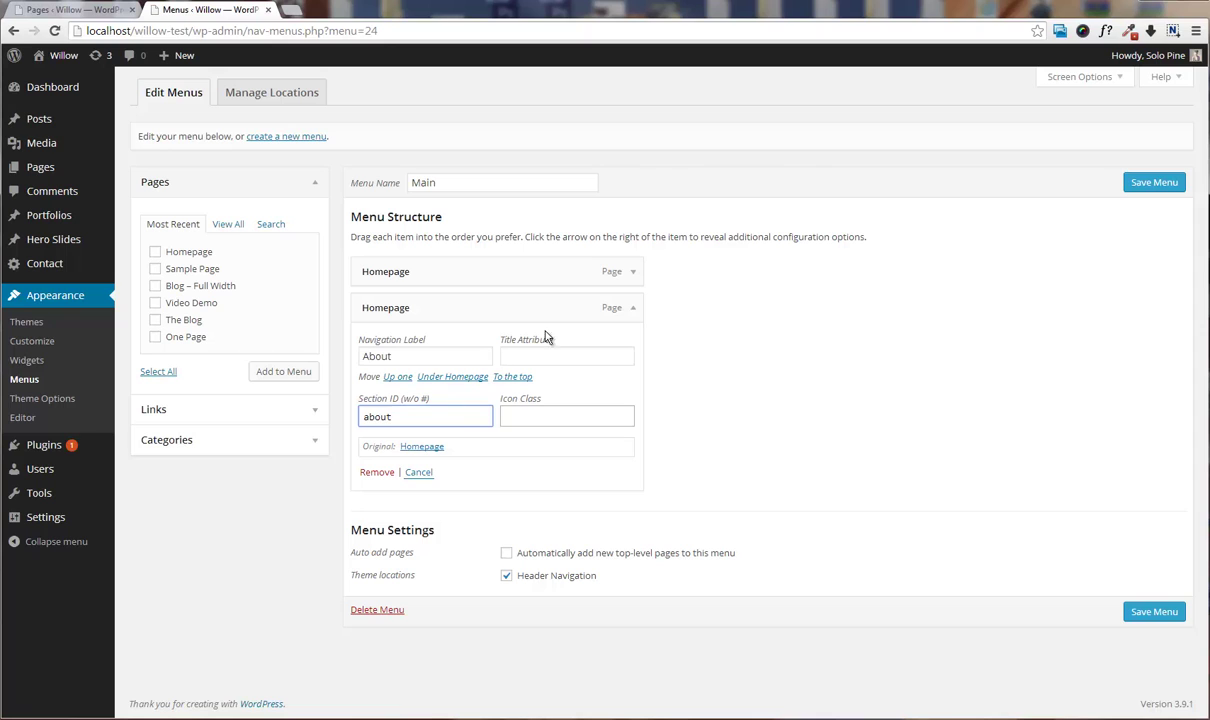
{"action": "left_click", "coordinate": [633, 308]}
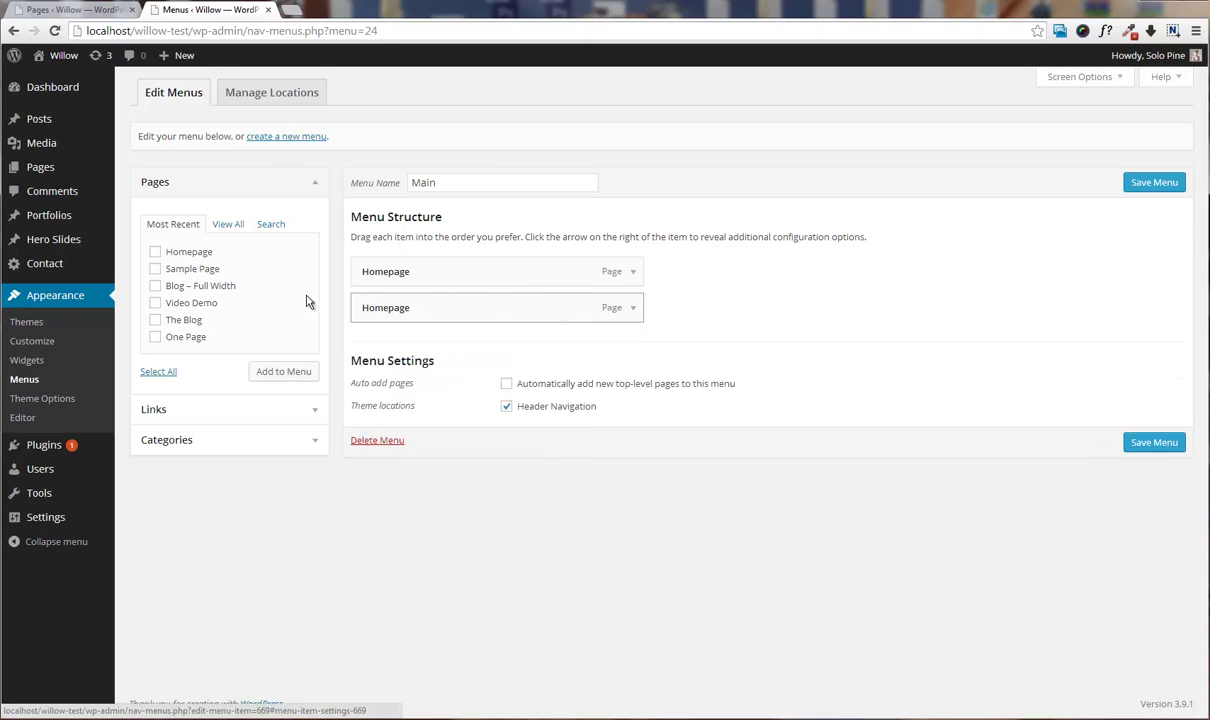
- Add a third Homepage item to the menu with navigation label "Services" and section ID "services"
{"action": "left_click", "coordinate": [283, 369]}
{"action": "left_click", "coordinate": [620, 343]}
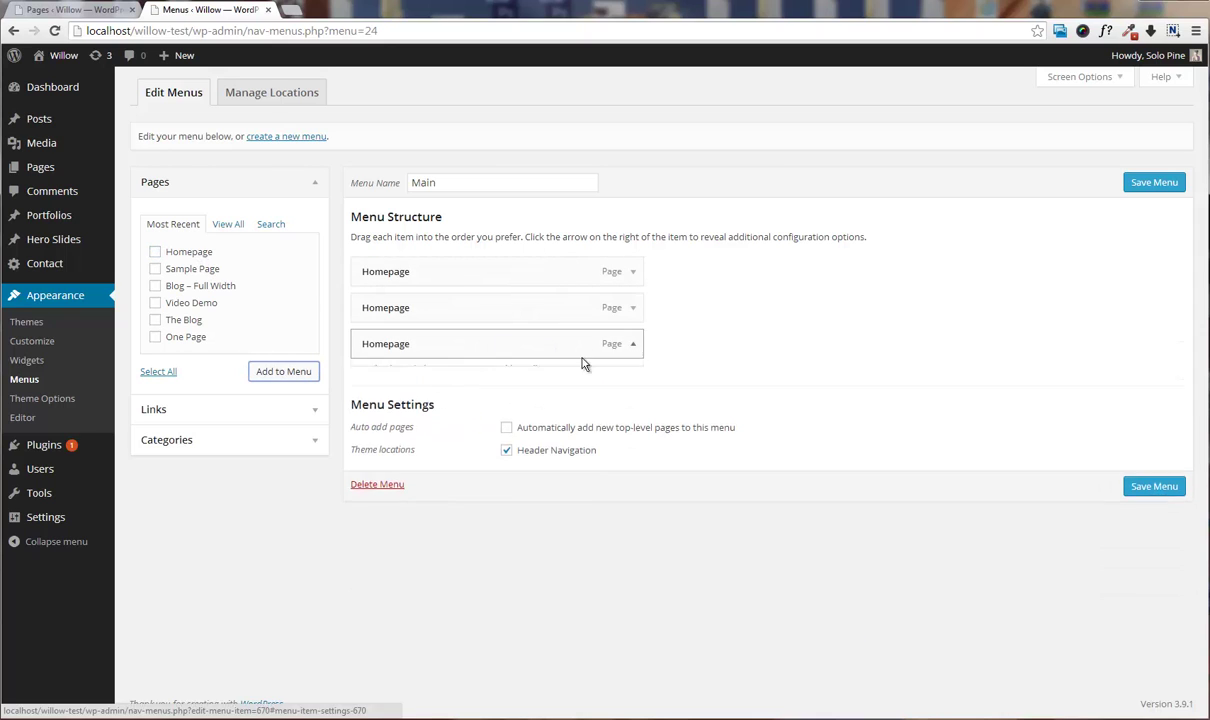
{"action": "double_click", "coordinate": [432, 394]}
{"action": "type", "text": "Service"}
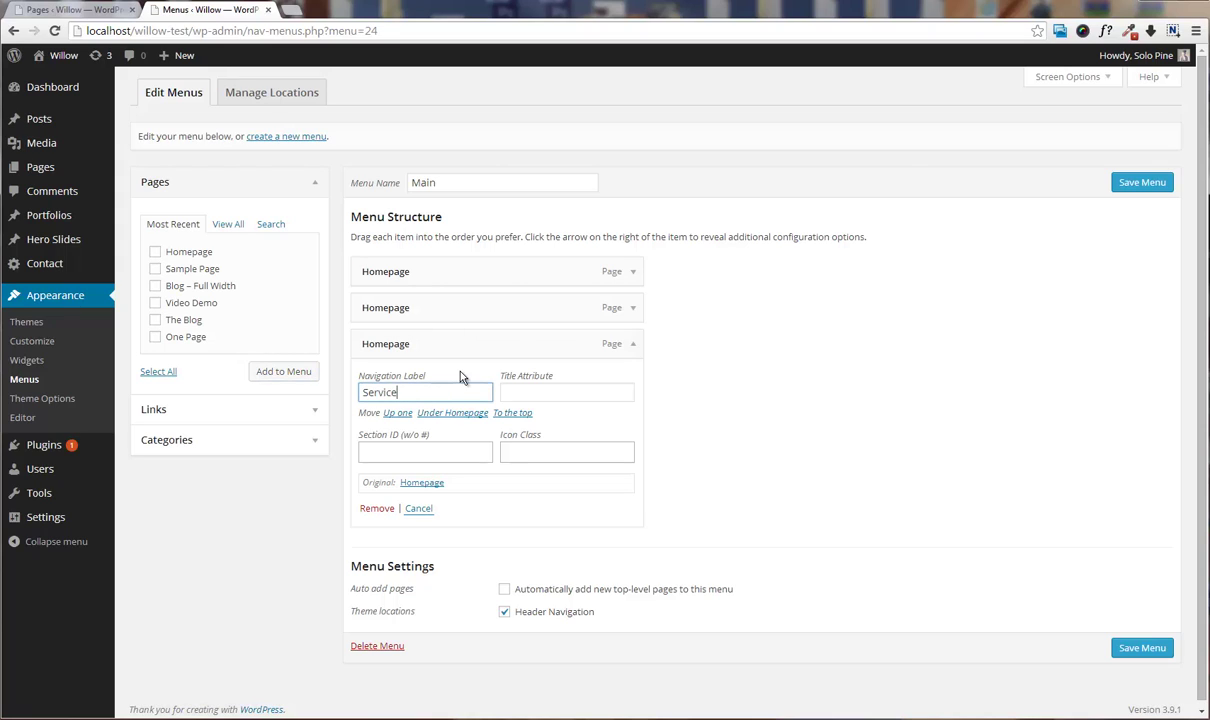
{"action": "type", "text": "s"}
{"action": "left_click", "coordinate": [474, 440]}
{"action": "type", "text": "ser"}
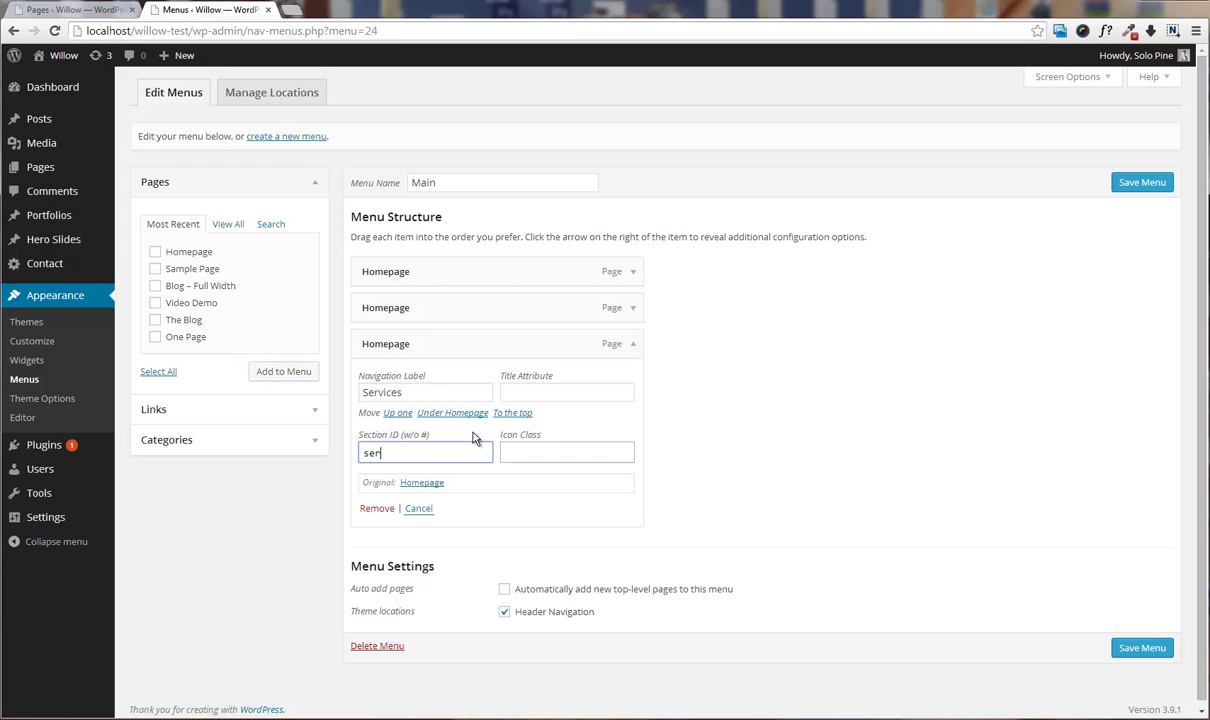
{"action": "type", "text": "vices"}
{"action": "left_click", "coordinate": [632, 343]}
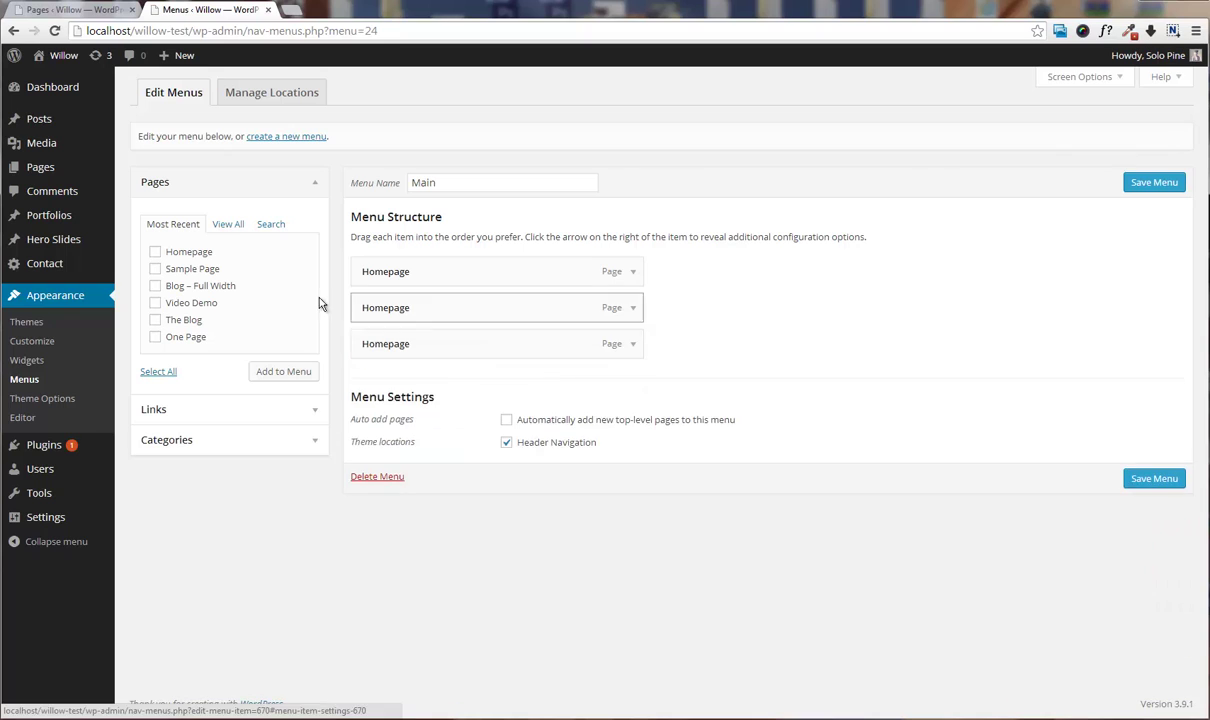
- Add a fourth Homepage item to the menu with navigation label "Work"
{"action": "left_click", "coordinate": [155, 251]}
{"action": "left_click", "coordinate": [283, 371]}
{"action": "left_click", "coordinate": [632, 379]}
{"action": "double_click", "coordinate": [432, 427]}
{"action": "type", "text": "Work"}
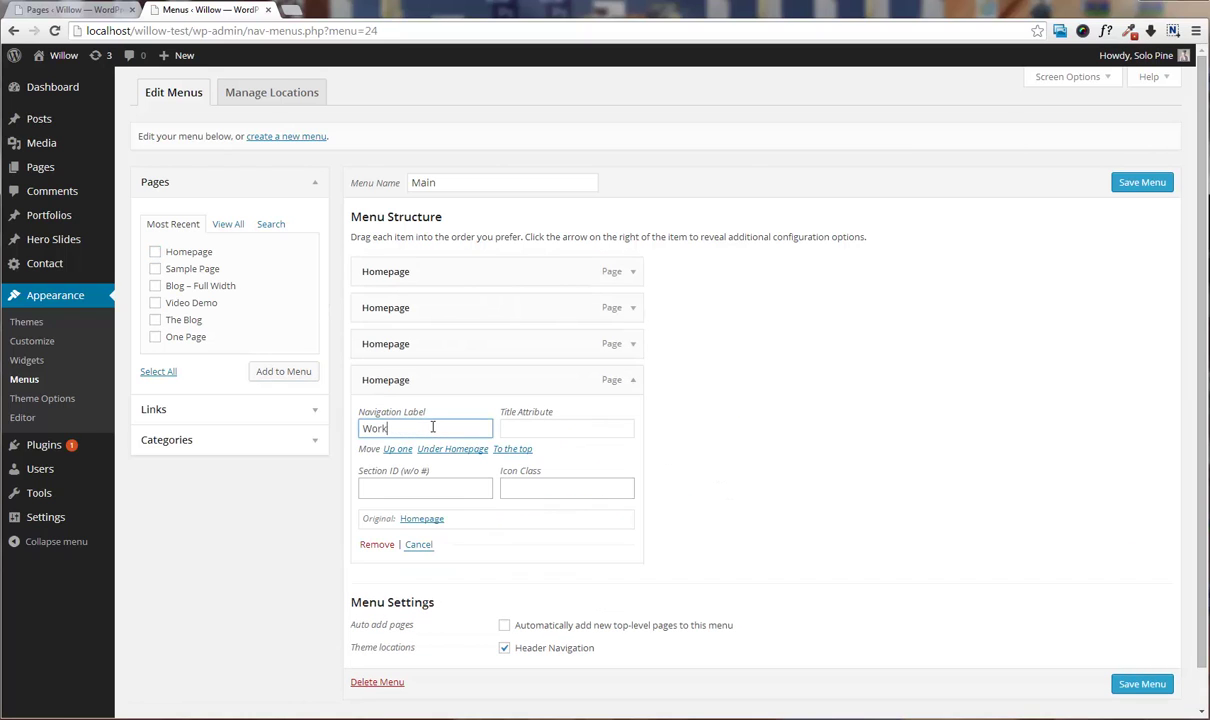
{"action": "left_click", "coordinate": [418, 487]}
{"action": "left_click", "coordinate": [632, 379]}
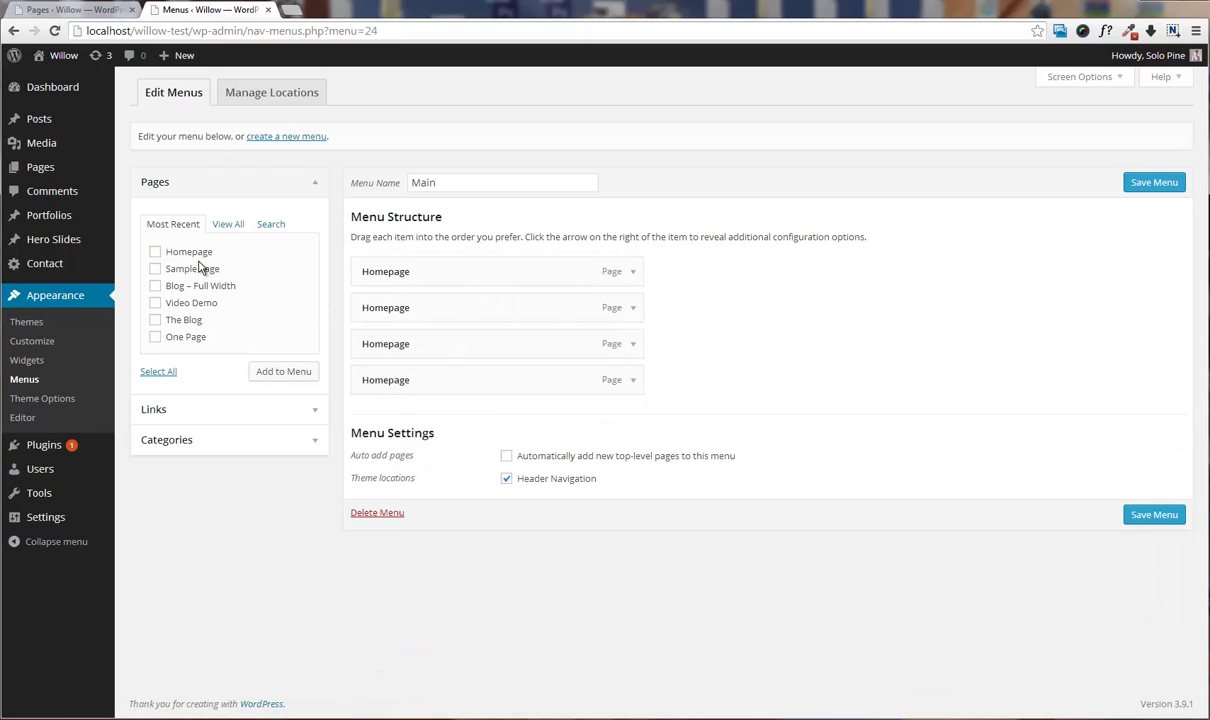
- Add a fifth Homepage item to the menu with navigation label "The Team" and section ID "the-team"
{"action": "left_click", "coordinate": [155, 251]}
{"action": "left_click", "coordinate": [283, 371]}
{"action": "left_click", "coordinate": [632, 415]}
{"action": "double_click", "coordinate": [430, 464]}
{"action": "type", "text": "The Team"}
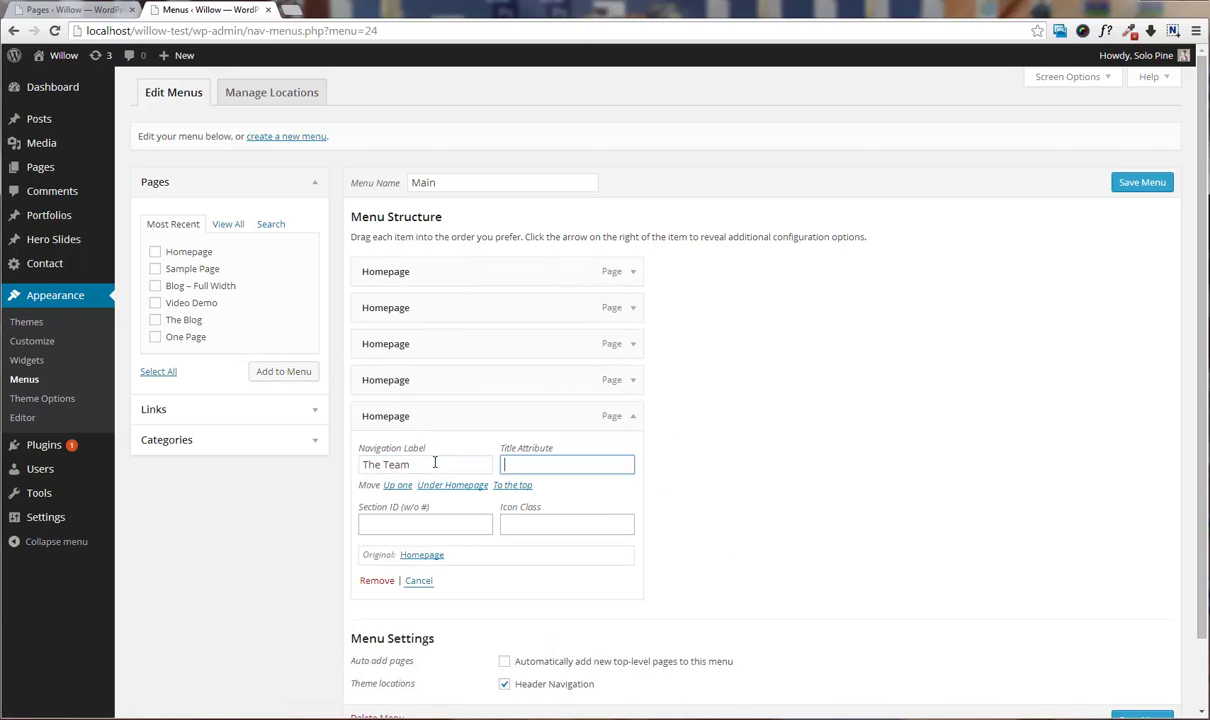
{"action": "left_click", "coordinate": [438, 525]}
{"action": "type", "text": "T"}
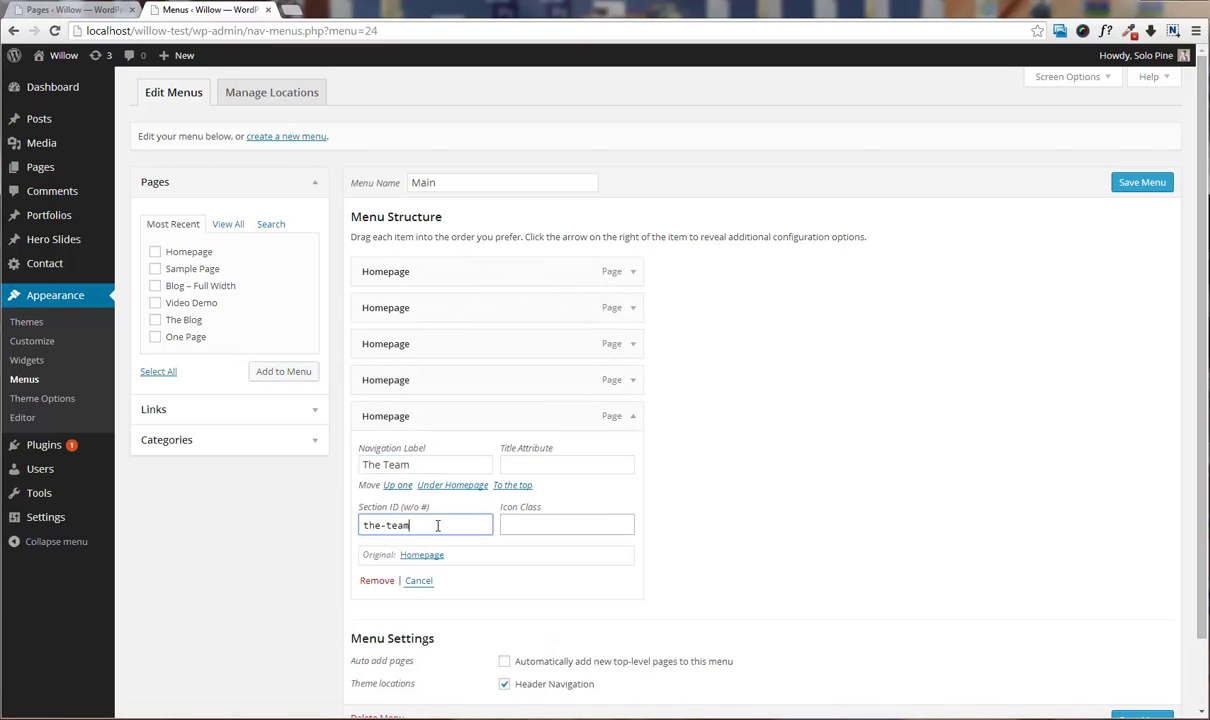
{"action": "type", "text": "he-team"}
{"action": "left_click", "coordinate": [632, 415]}
- Add a sixth Homepage item to the menu with navigation label "Blog"
{"action": "left_click", "coordinate": [155, 251]}
{"action": "left_click", "coordinate": [283, 371]}
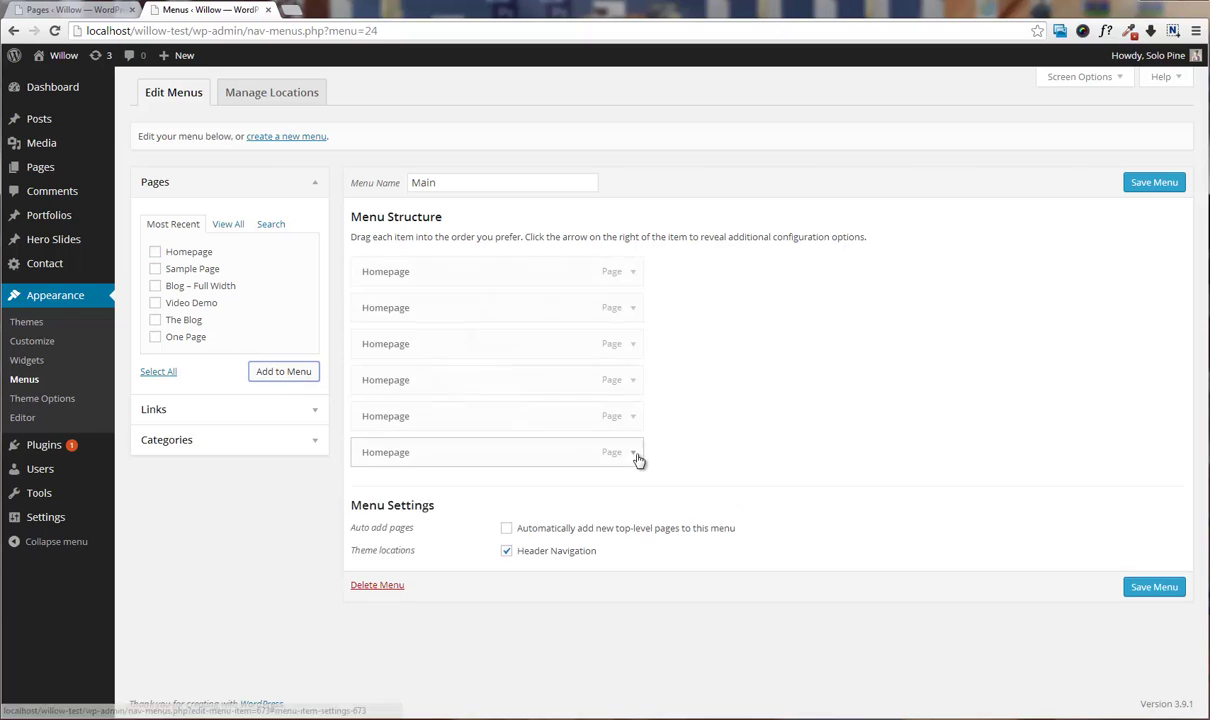
{"action": "left_click", "coordinate": [632, 452]}
{"action": "double_click", "coordinate": [446, 501]}
{"action": "type", "text": "Blog"}
{"action": "left_click", "coordinate": [397, 547]}
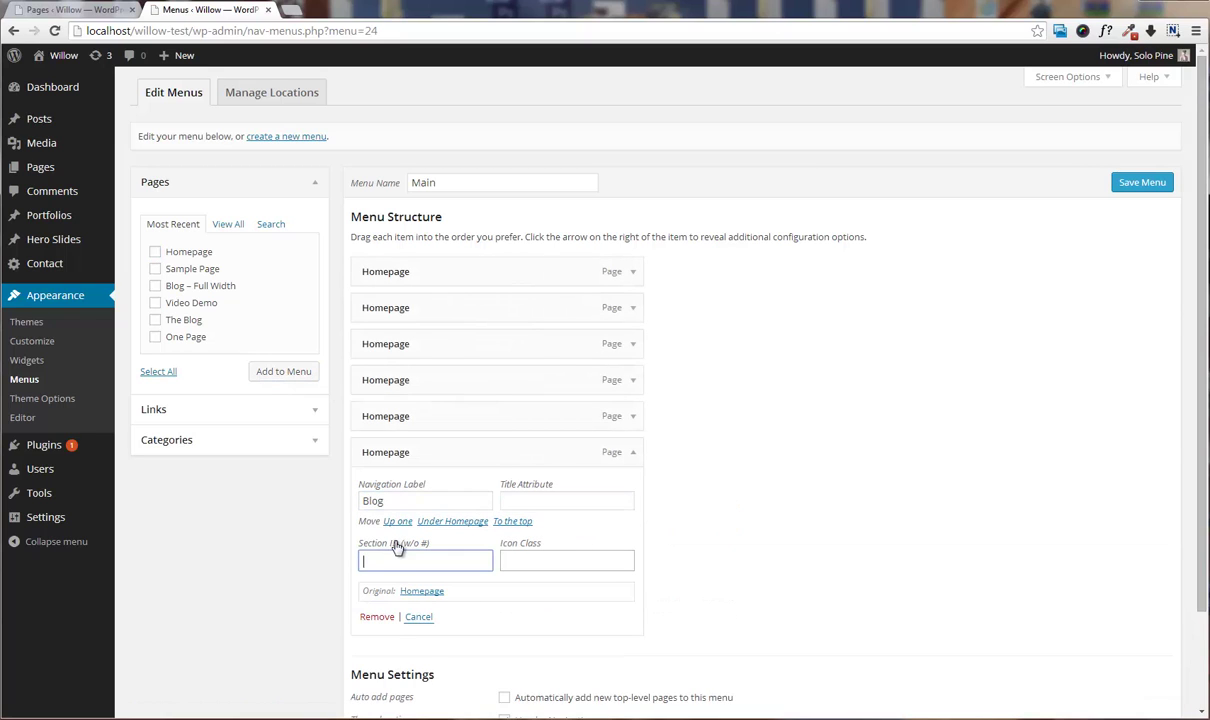
{"action": "left_click", "coordinate": [632, 452]}
- Add a seventh Homepage item to the menu with navigation label "Contact" and section ID "contact", and save the menu
{"action": "left_click", "coordinate": [155, 251]}
{"action": "left_click", "coordinate": [283, 371]}
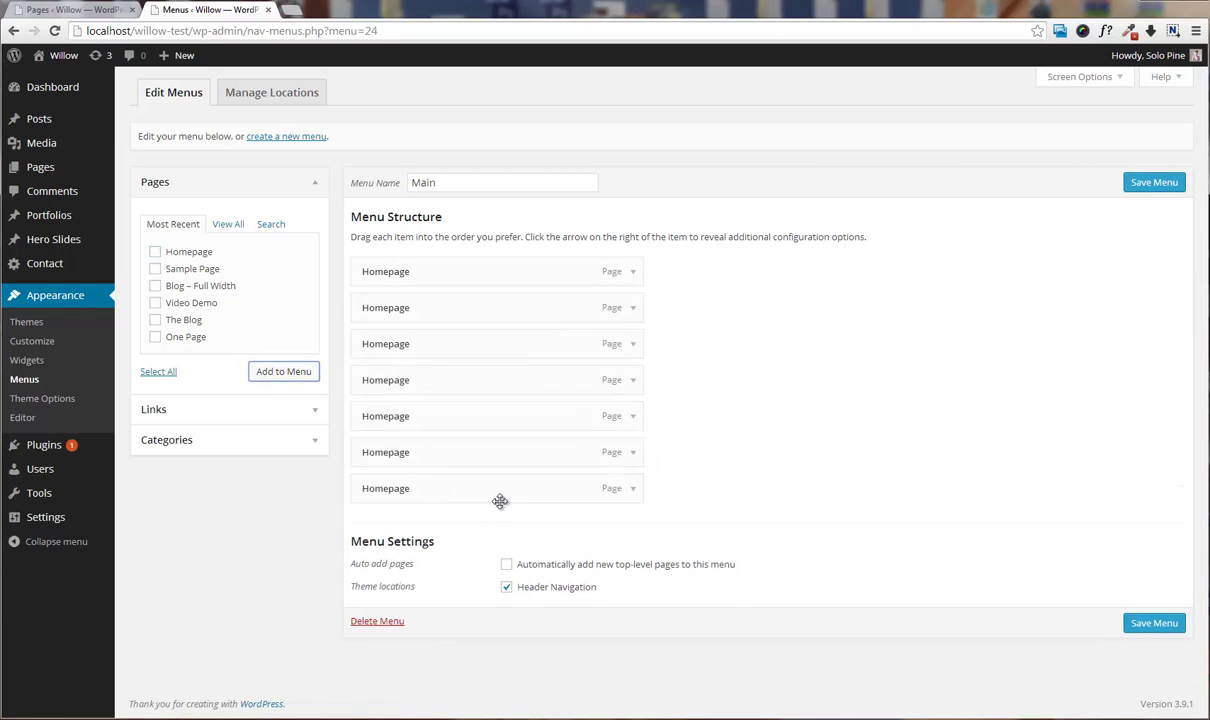
{"action": "left_click", "coordinate": [632, 490]}
{"action": "double_click", "coordinate": [456, 533]}
{"action": "type", "text": "Contact"}
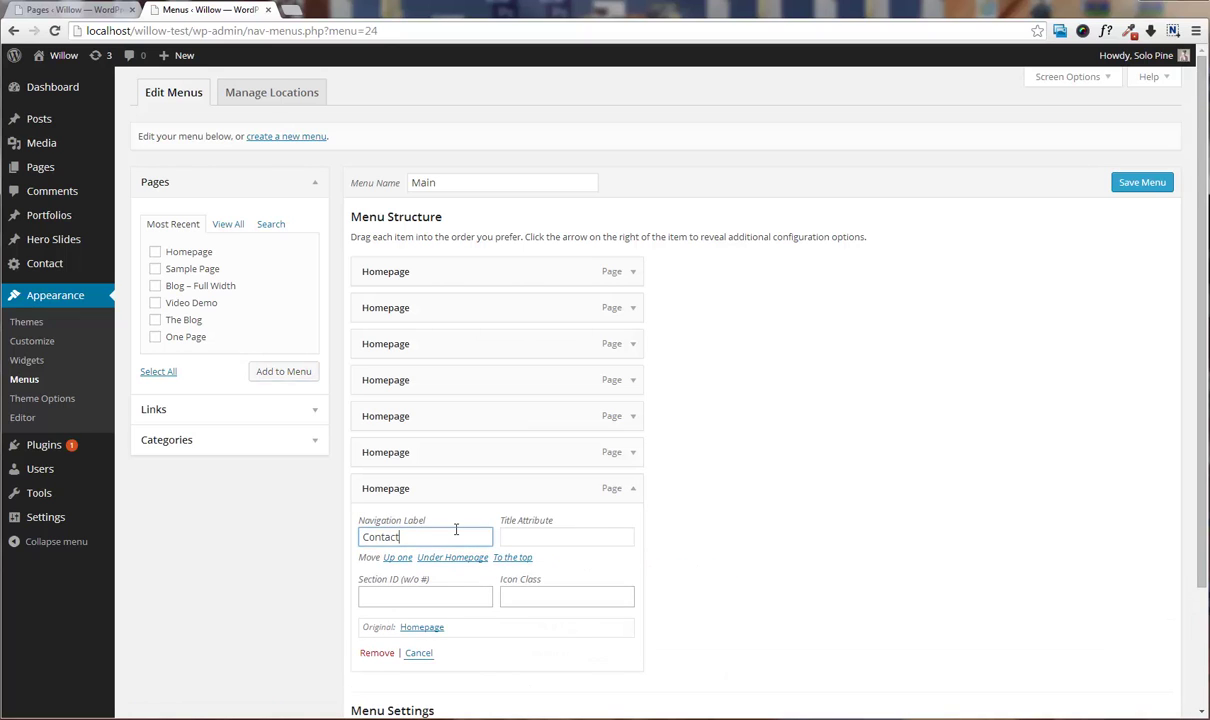
{"action": "left_click", "coordinate": [425, 596]}
{"action": "type", "text": "contact"}
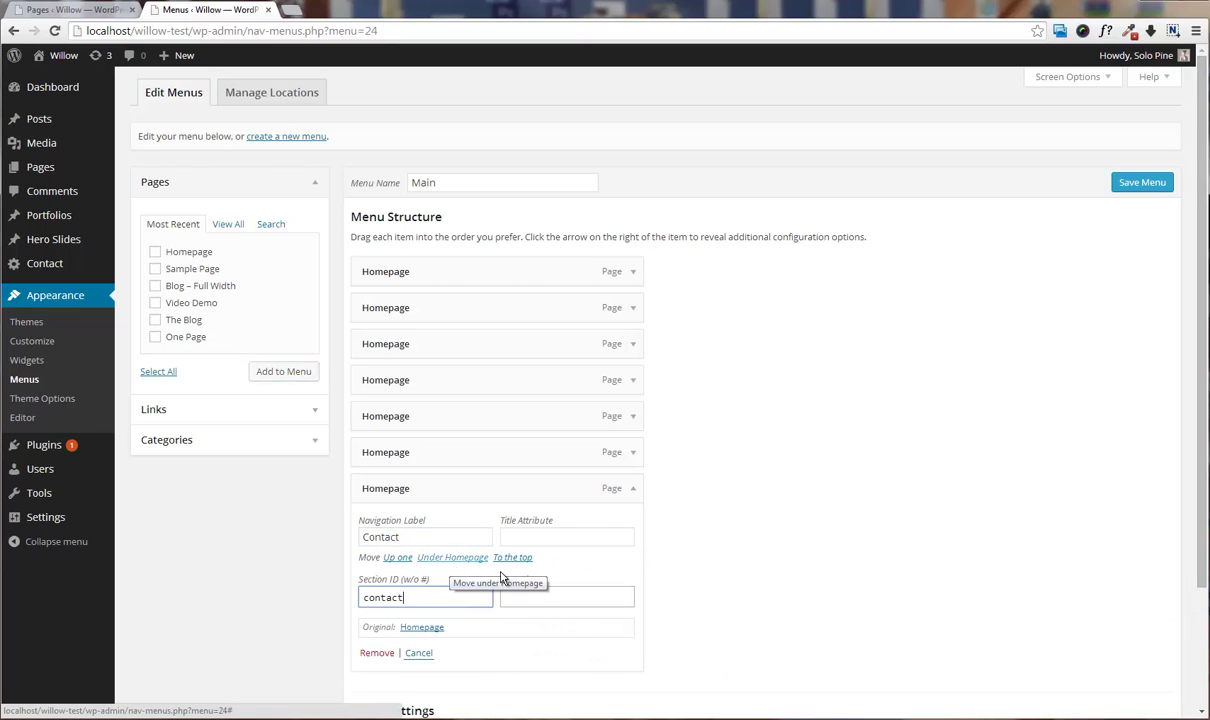
{"action": "scroll", "coordinate": [925, 540], "scroll_direction": "down", "scroll_amount": 3}
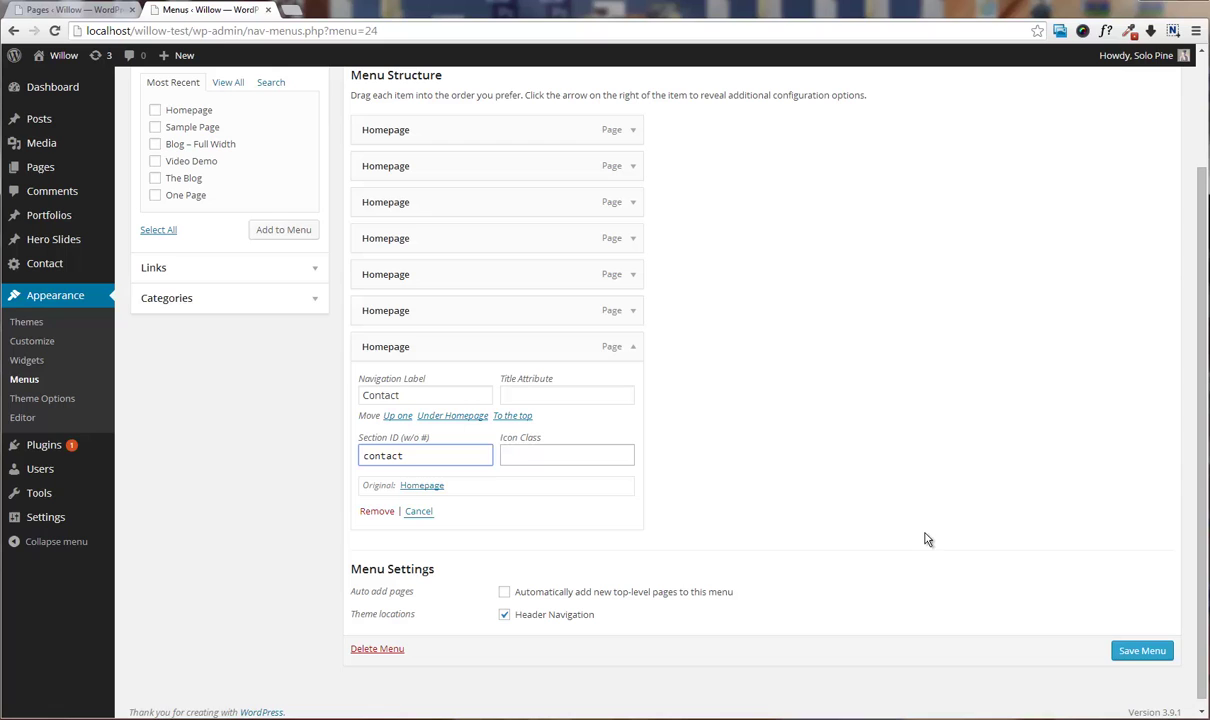
{"action": "left_click", "coordinate": [1142, 650]}
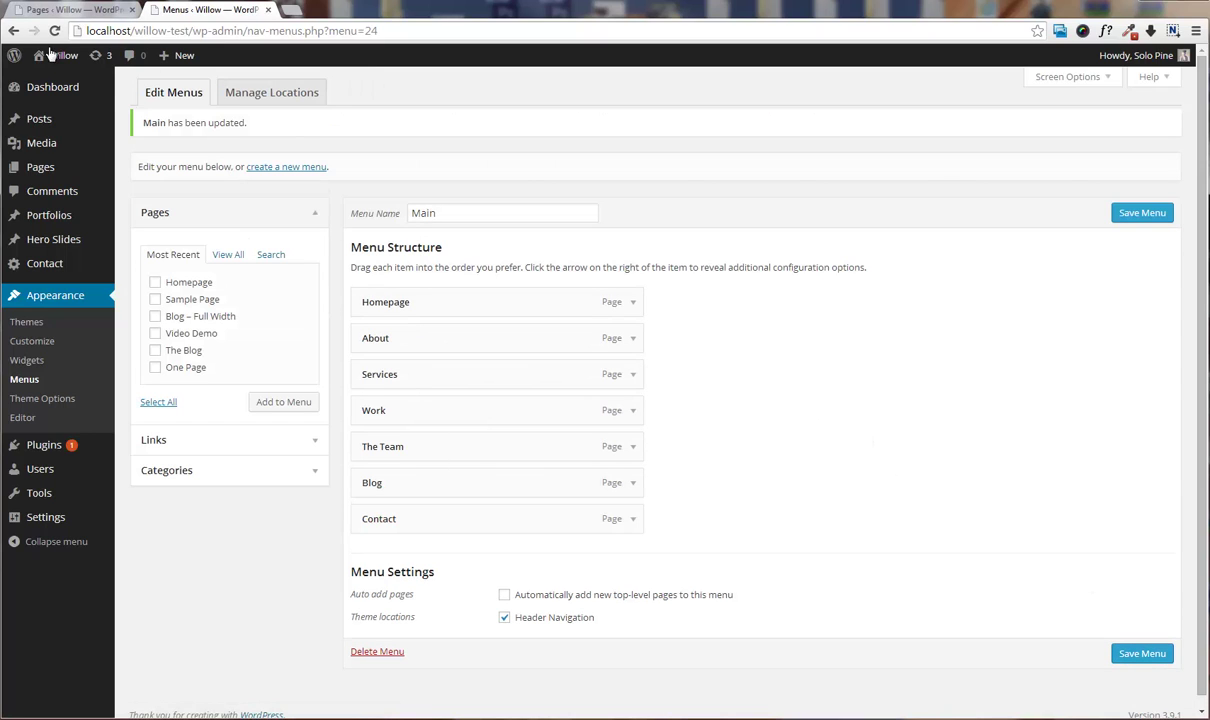
- Open the Homepage page for editing from the list of all pages
{"action": "mouse_move", "coordinate": [47, 62]}
{"action": "mouse_move", "coordinate": [42, 167]}
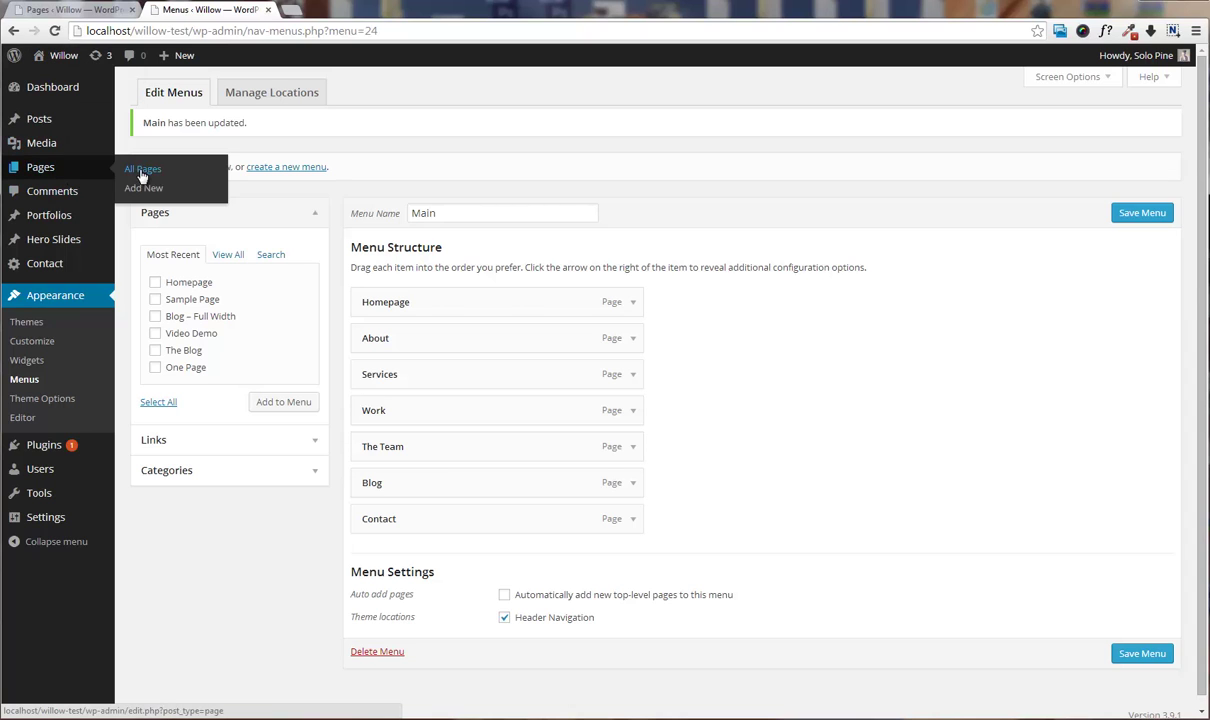
{"action": "left_click", "coordinate": [135, 167]}
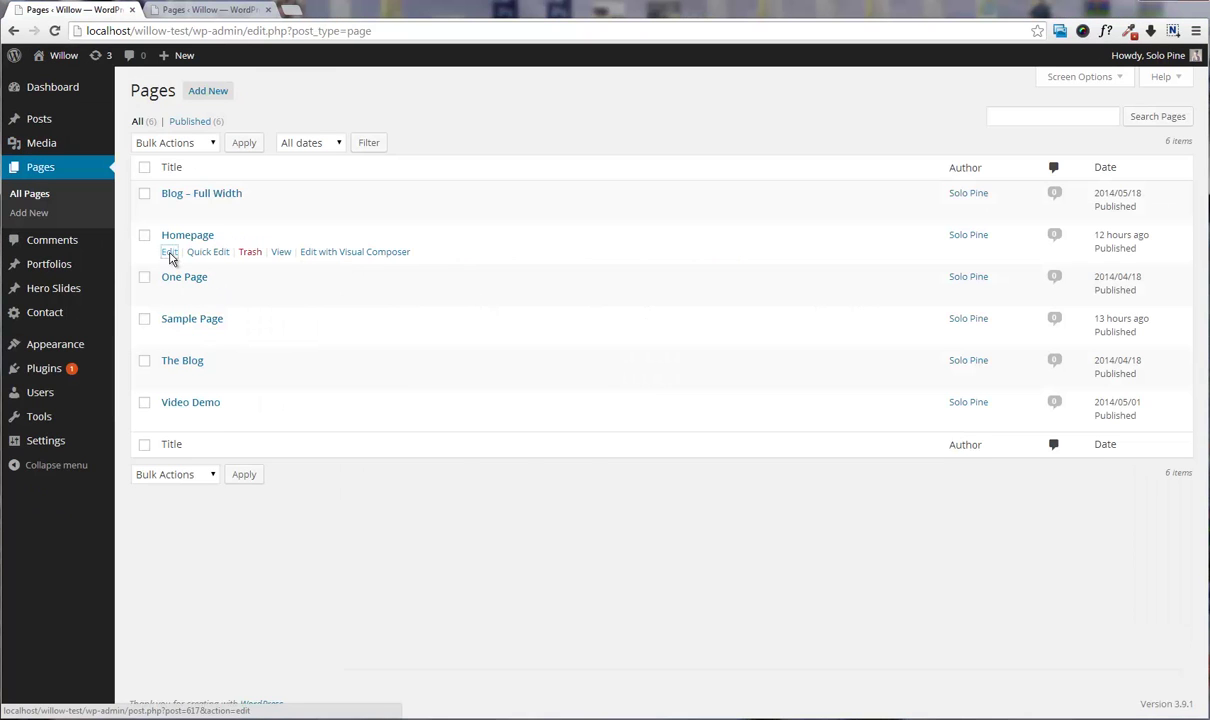
{"action": "left_click", "coordinate": [170, 252]}
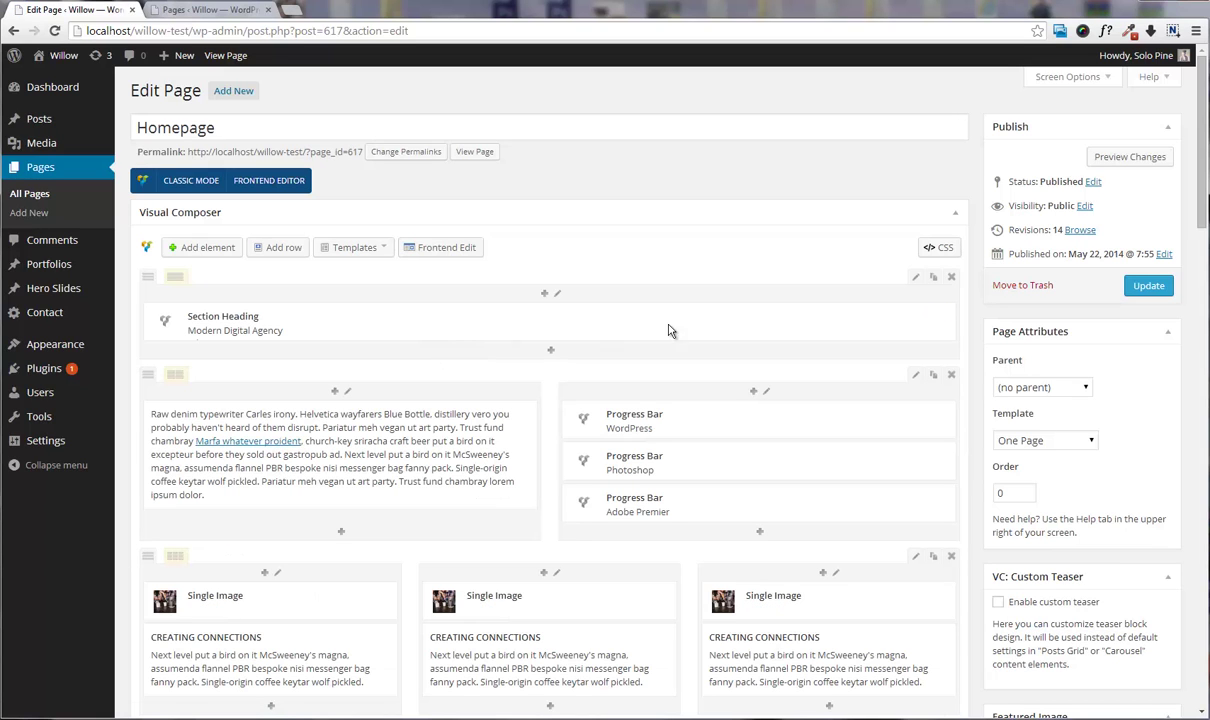
- Set the section ID of the row holding the "Modern Digital Agency" heading to "about" and save the row
{"action": "left_click", "coordinate": [915, 278]}
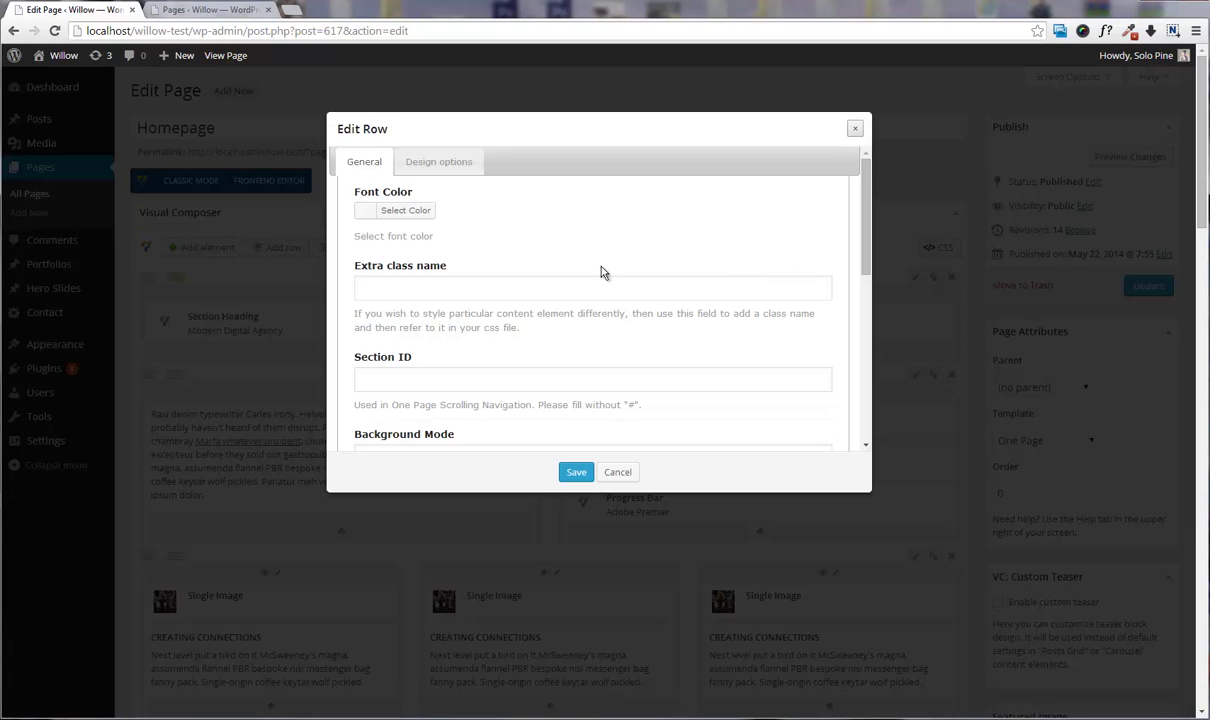
{"action": "left_click_drag", "start_coordinate": [356, 357], "coordinate": [413, 355]}
{"action": "left_click", "coordinate": [413, 378]}
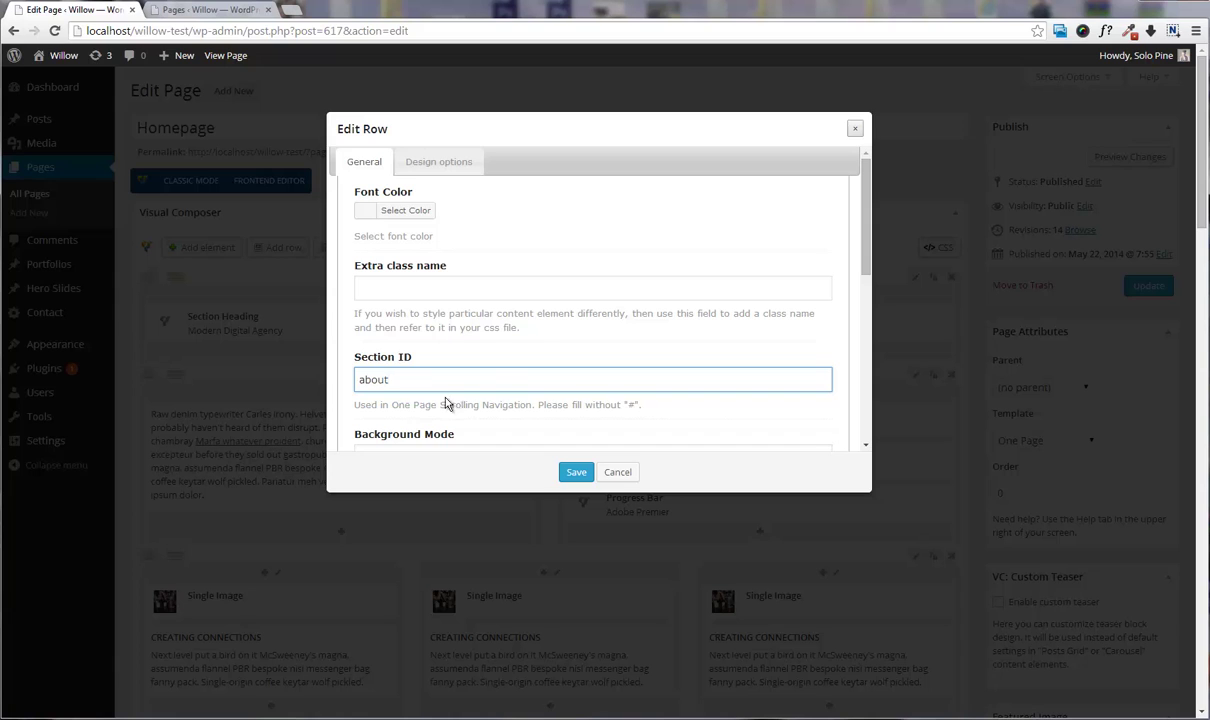
{"action": "left_click", "coordinate": [576, 472]}
- Set the section ID of the row holding the "Our Services" heading to "services" and save the row
{"action": "scroll", "coordinate": [455, 345], "scroll_direction": "down", "scroll_amount": 5}
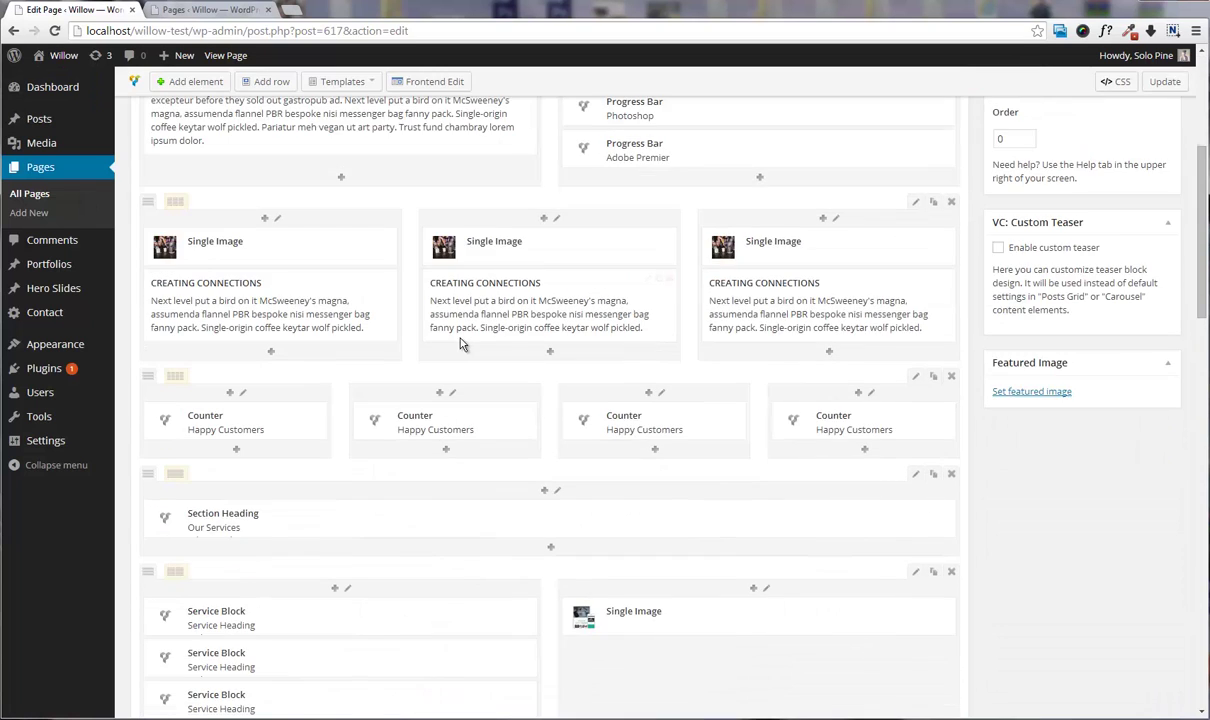
{"action": "scroll", "coordinate": [460, 343], "scroll_direction": "down", "scroll_amount": 1}
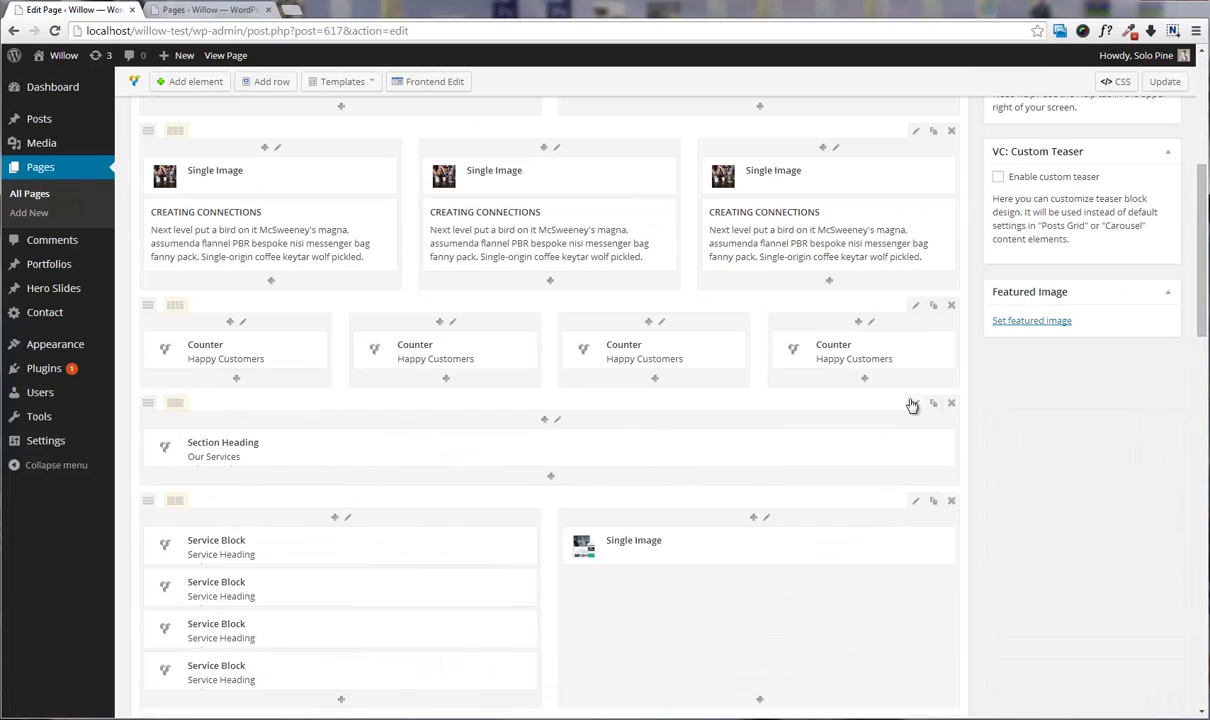
{"action": "left_click", "coordinate": [914, 404]}
{"action": "left_click", "coordinate": [434, 371]}
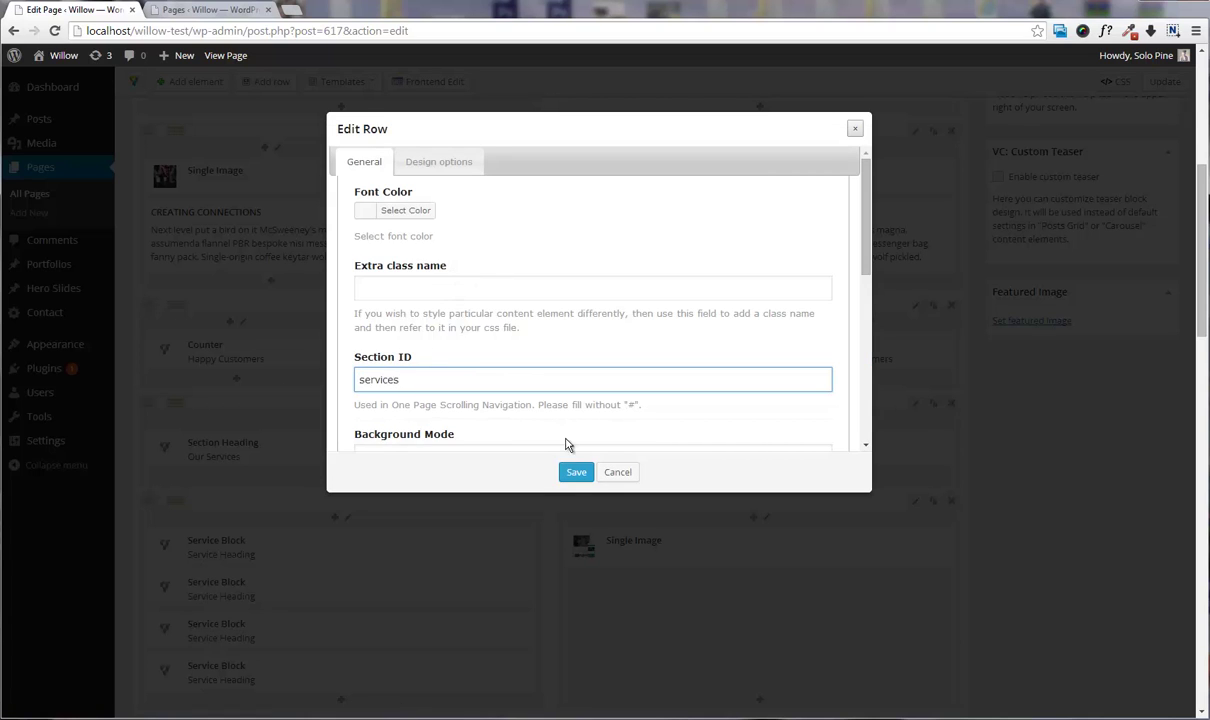
{"action": "left_click", "coordinate": [576, 472]}
- Set the section ID of the row holding the "Our Work" big title to "work" and save the row
{"action": "scroll", "coordinate": [740, 378], "scroll_direction": "down", "scroll_amount": 2}
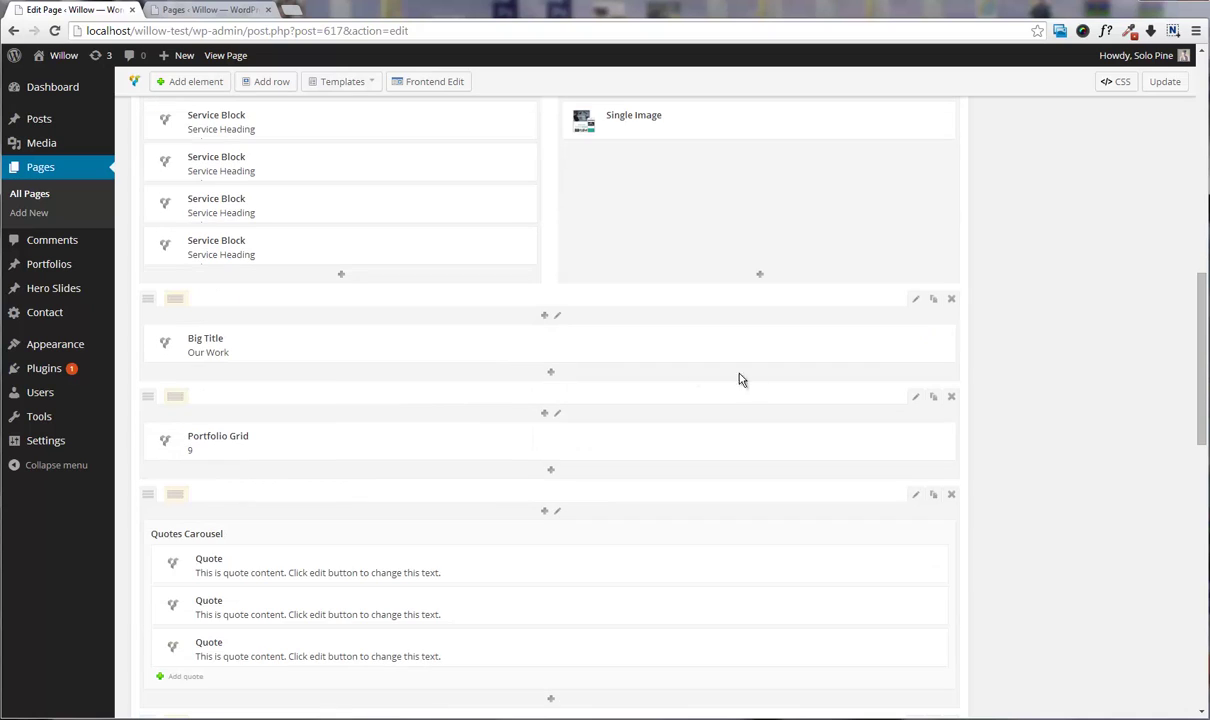
{"action": "left_click", "coordinate": [915, 299]}
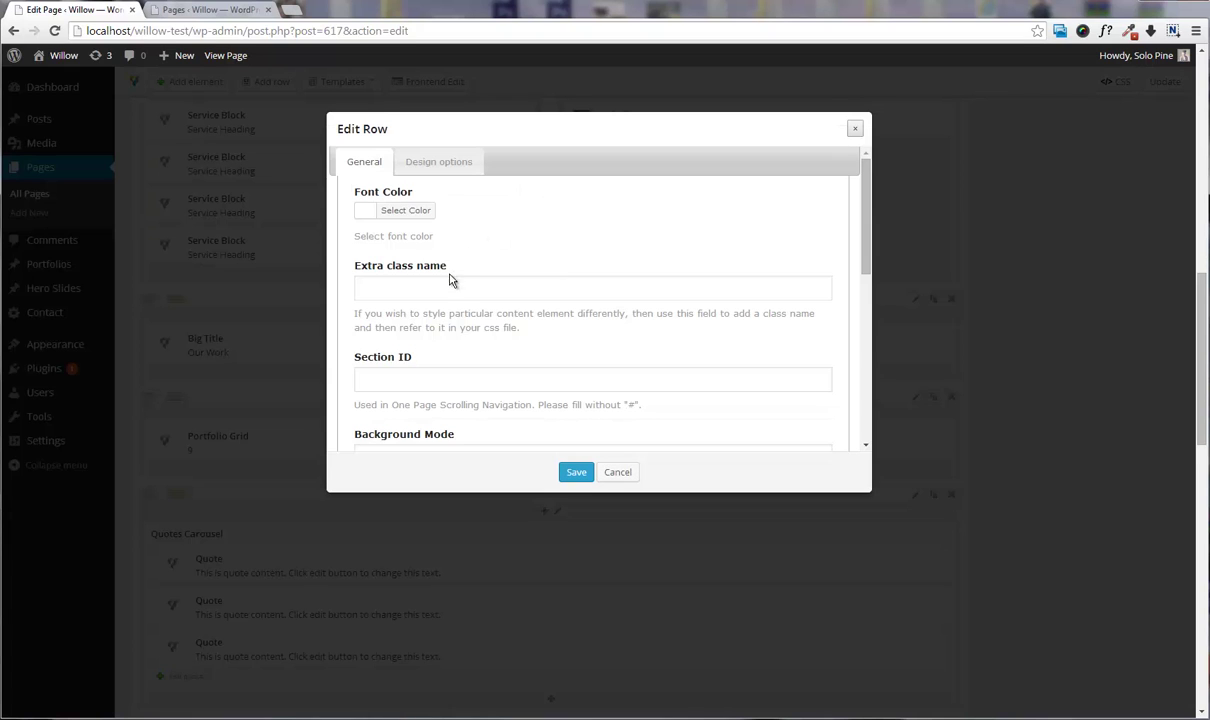
{"action": "left_click", "coordinate": [444, 376]}
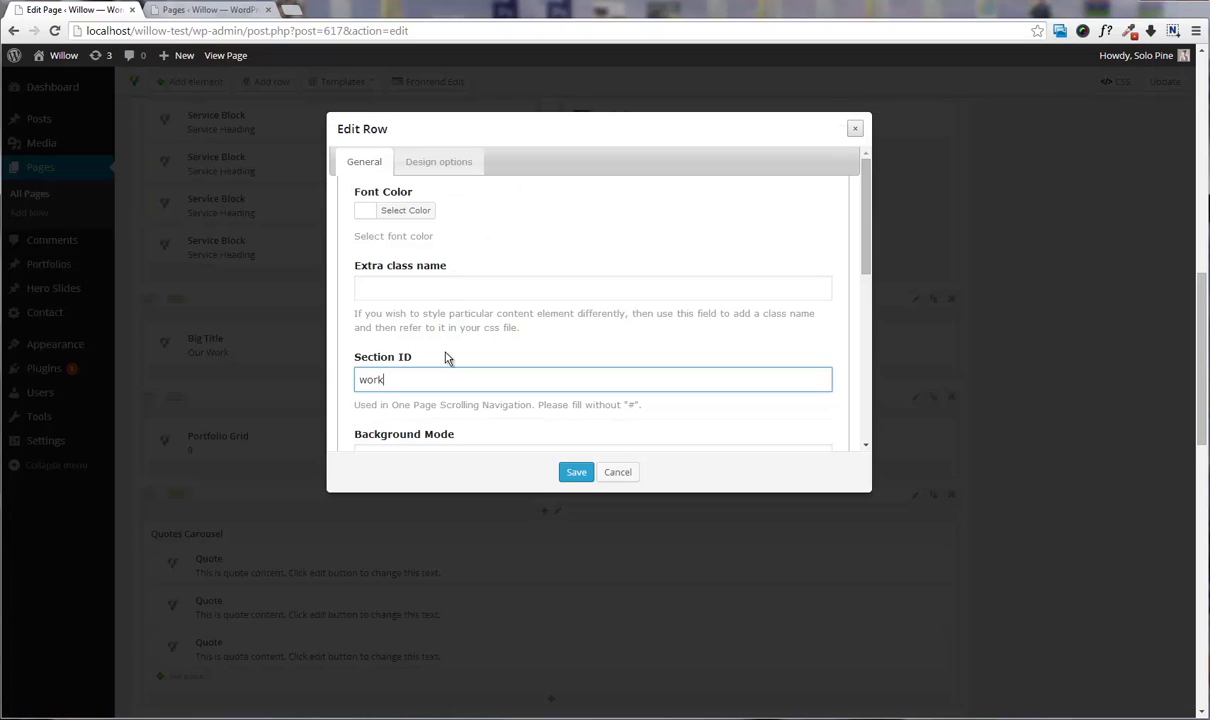
{"action": "left_click", "coordinate": [575, 472]}
- Set the section ID of the row holding the "Meet The Team" heading to "the-team" and save the row
{"action": "scroll", "coordinate": [567, 388], "scroll_direction": "down", "scroll_amount": 4}
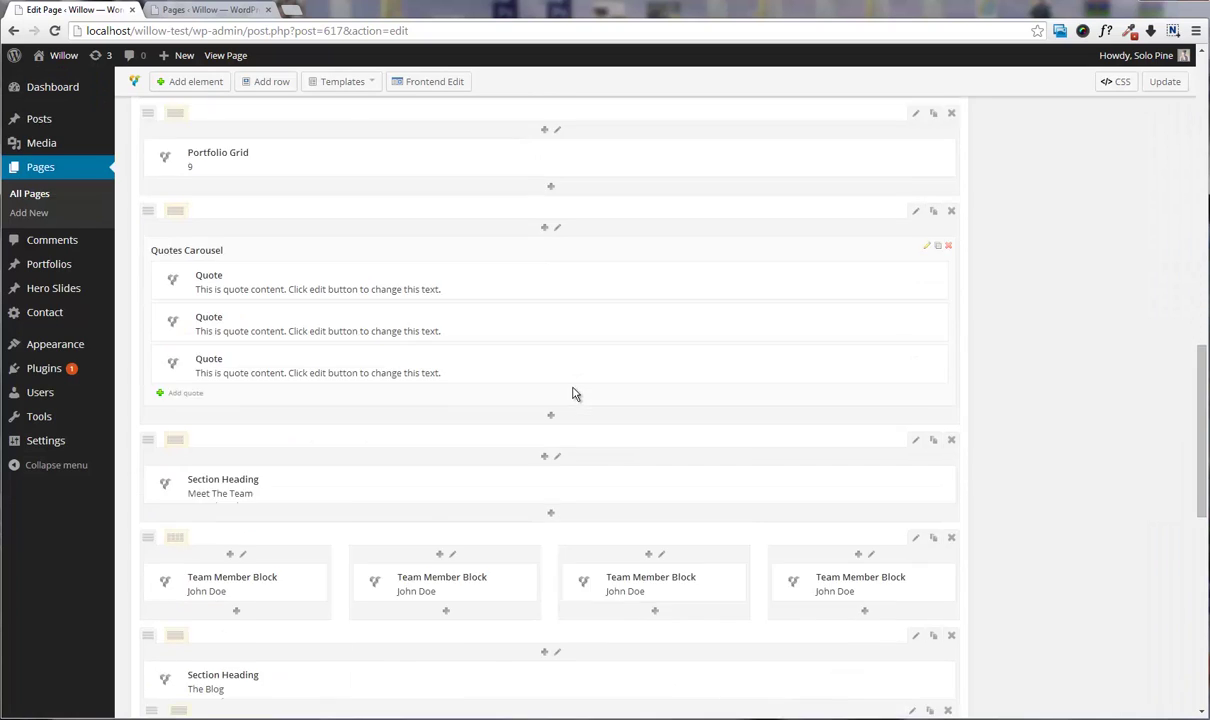
{"action": "scroll", "coordinate": [570, 393], "scroll_direction": "down", "scroll_amount": 2}
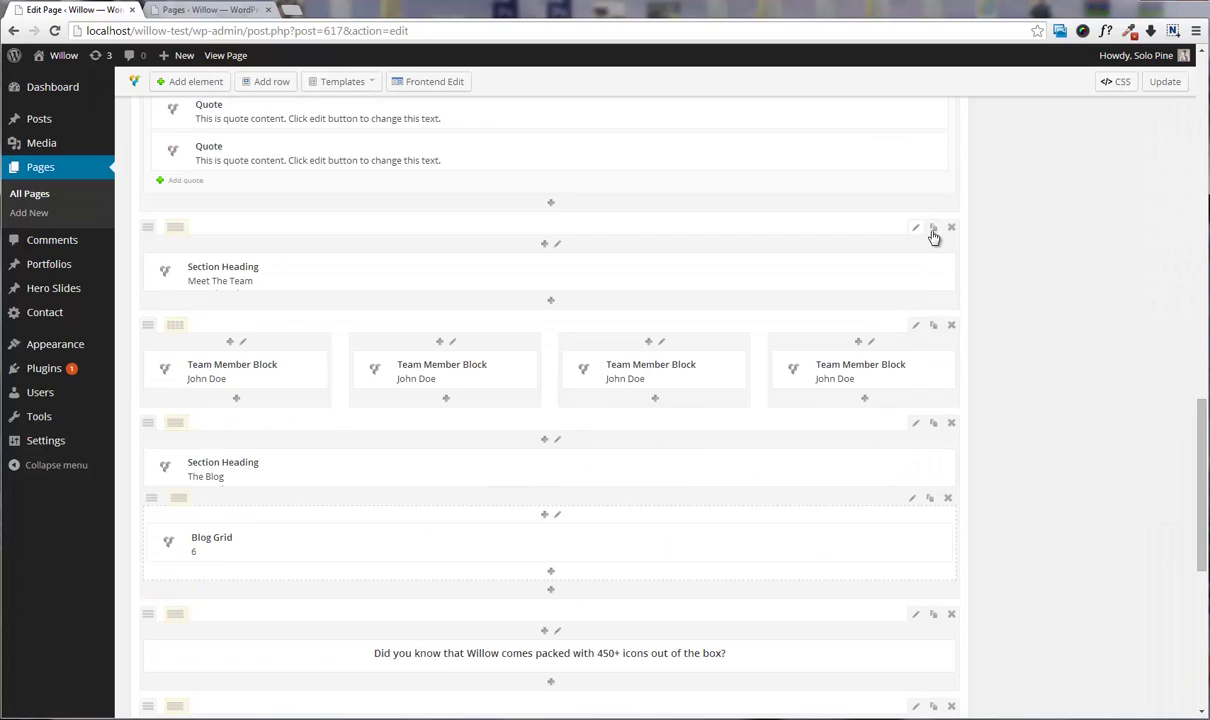
{"action": "left_click", "coordinate": [915, 227]}
{"action": "left_click", "coordinate": [418, 378]}
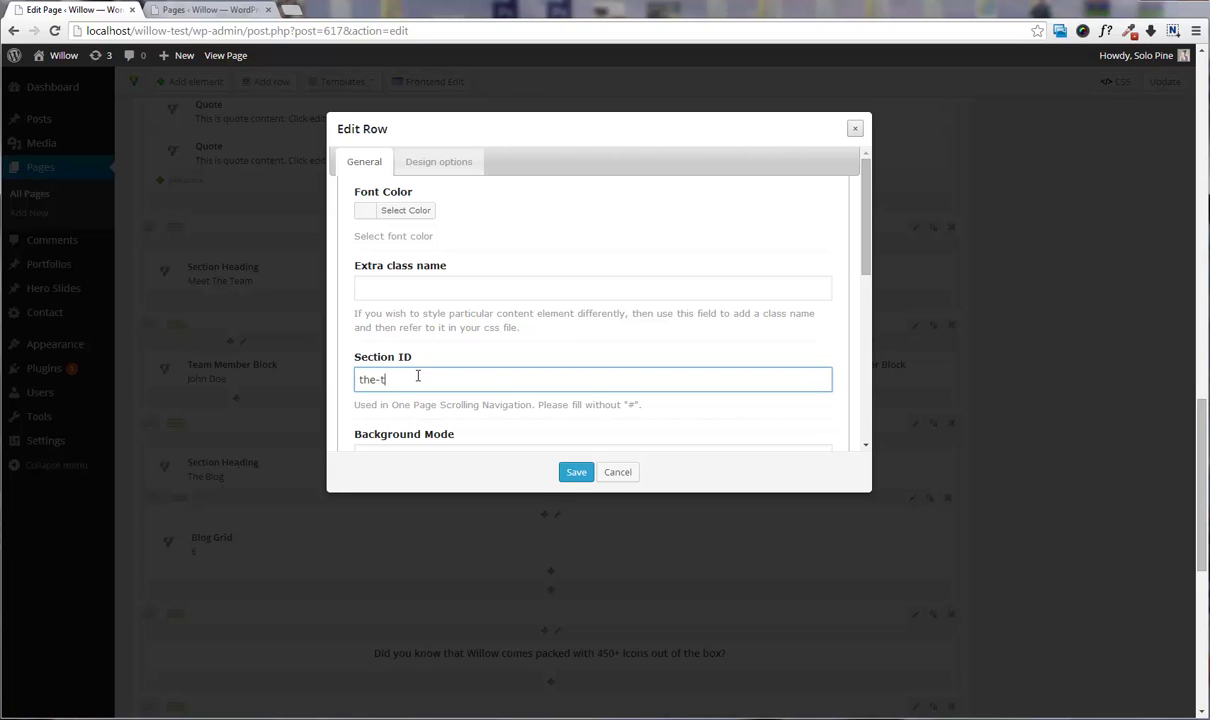
{"action": "type", "text": "the-team"}
{"action": "left_click", "coordinate": [575, 471]}
- Set the section ID of the row holding "The Blog" heading and blog grid to "blog" and save the row
{"action": "scroll", "coordinate": [480, 368], "scroll_direction": "down", "scroll_amount": 2}
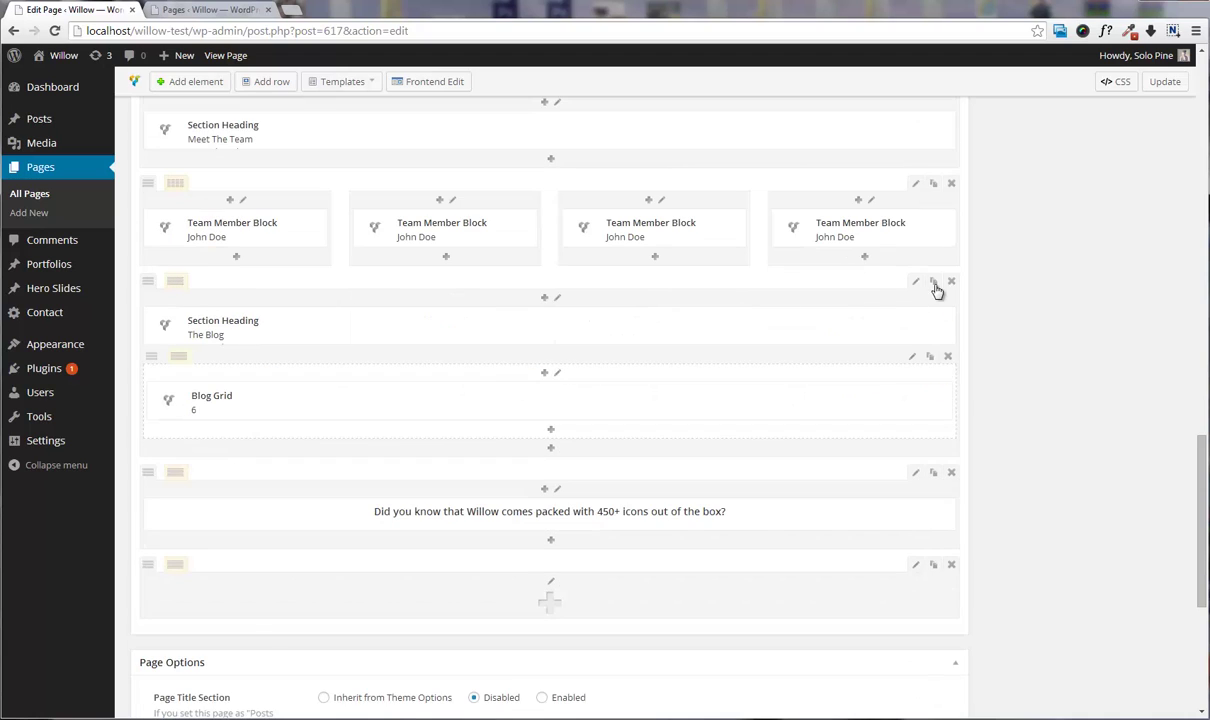
{"action": "left_click", "coordinate": [915, 281]}
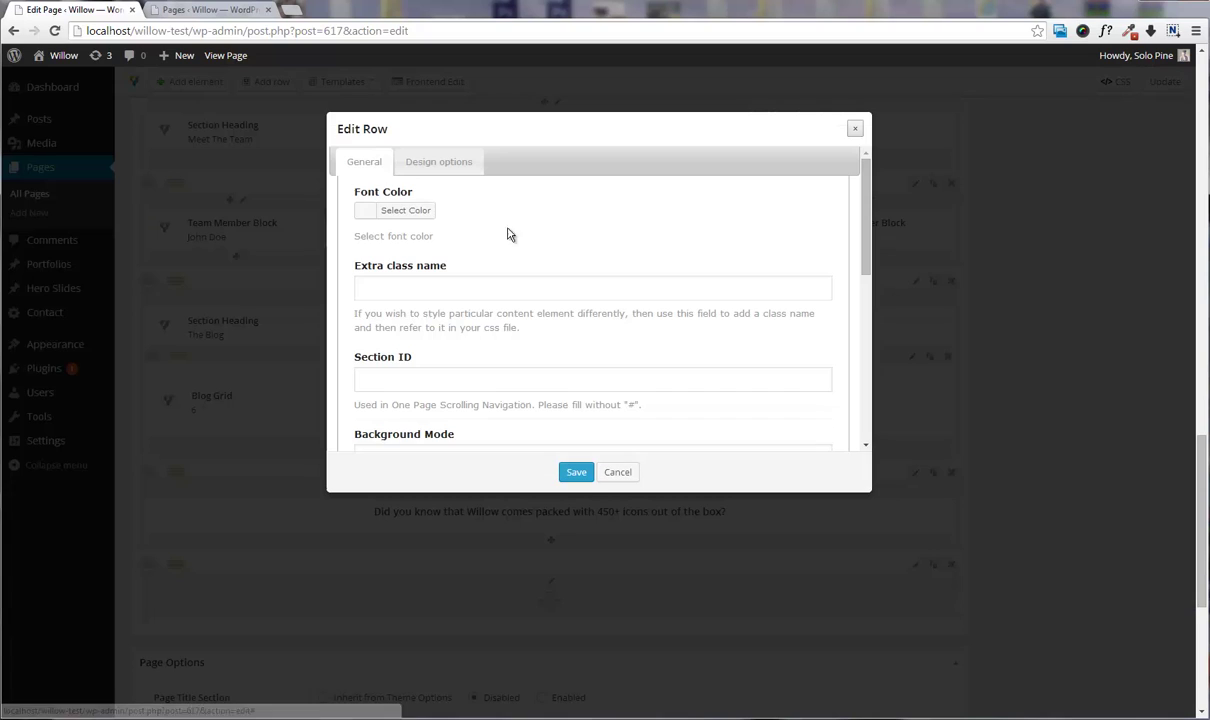
{"action": "left_click", "coordinate": [432, 373]}
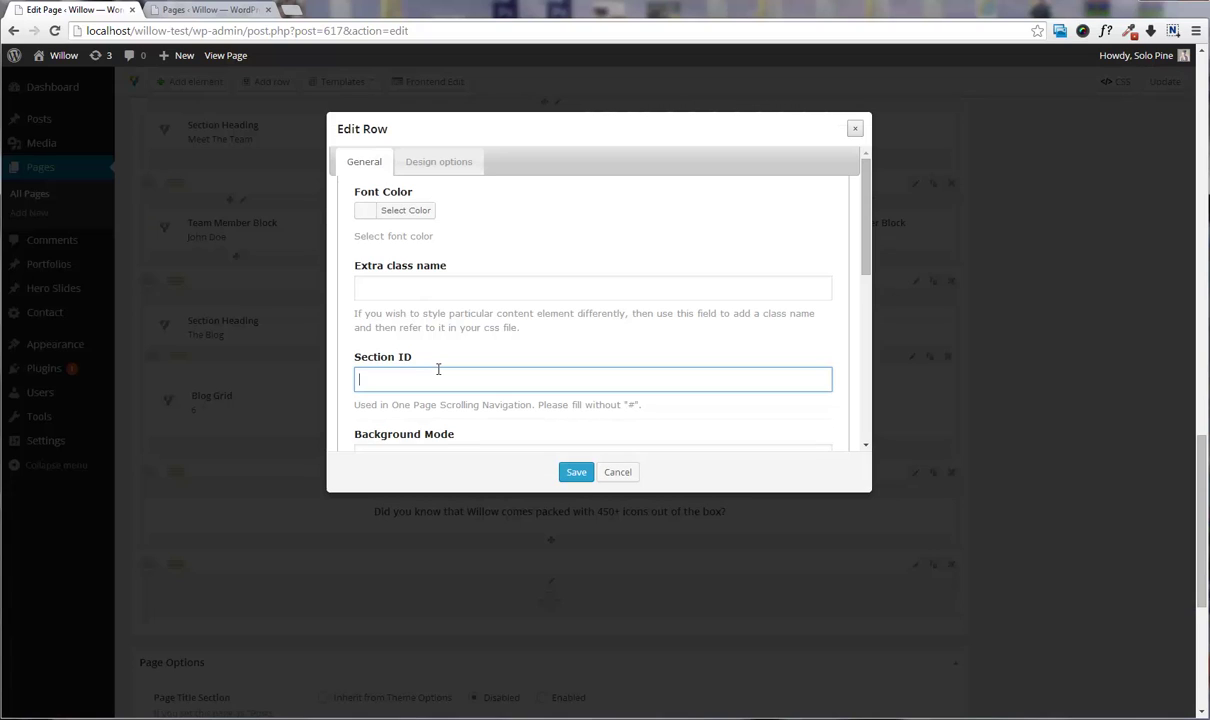
{"action": "left_click", "coordinate": [575, 471]}
- Set the section ID of the empty last row to "contact", save the row and update the page
{"action": "scroll", "coordinate": [521, 390], "scroll_direction": "down", "scroll_amount": 2}
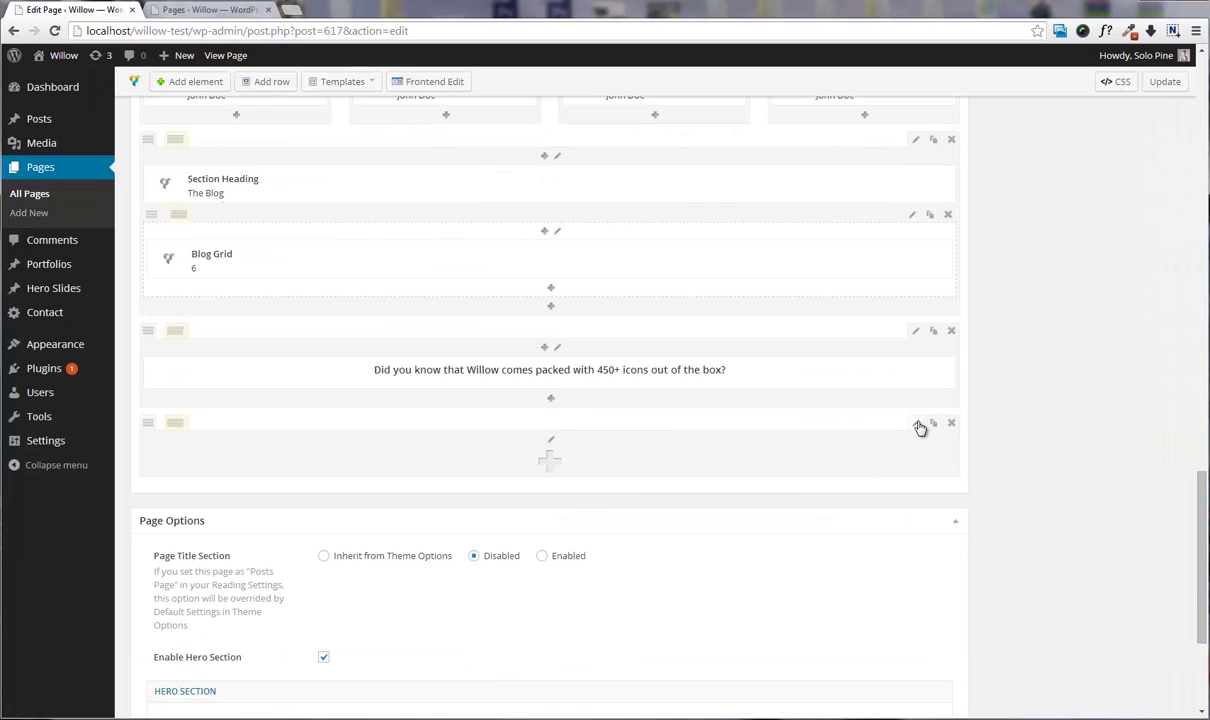
{"action": "left_click", "coordinate": [916, 424]}
{"action": "left_click", "coordinate": [419, 380]}
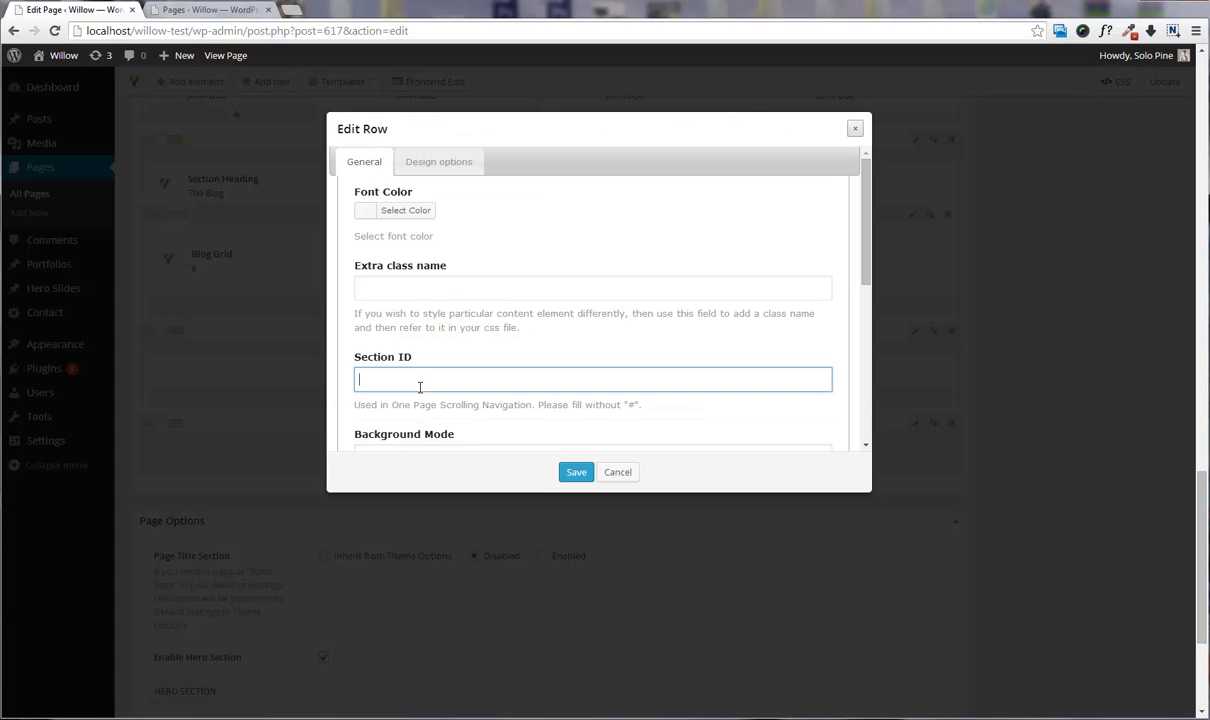
{"action": "left_click", "coordinate": [578, 472]}
{"action": "left_click", "coordinate": [1160, 82]}
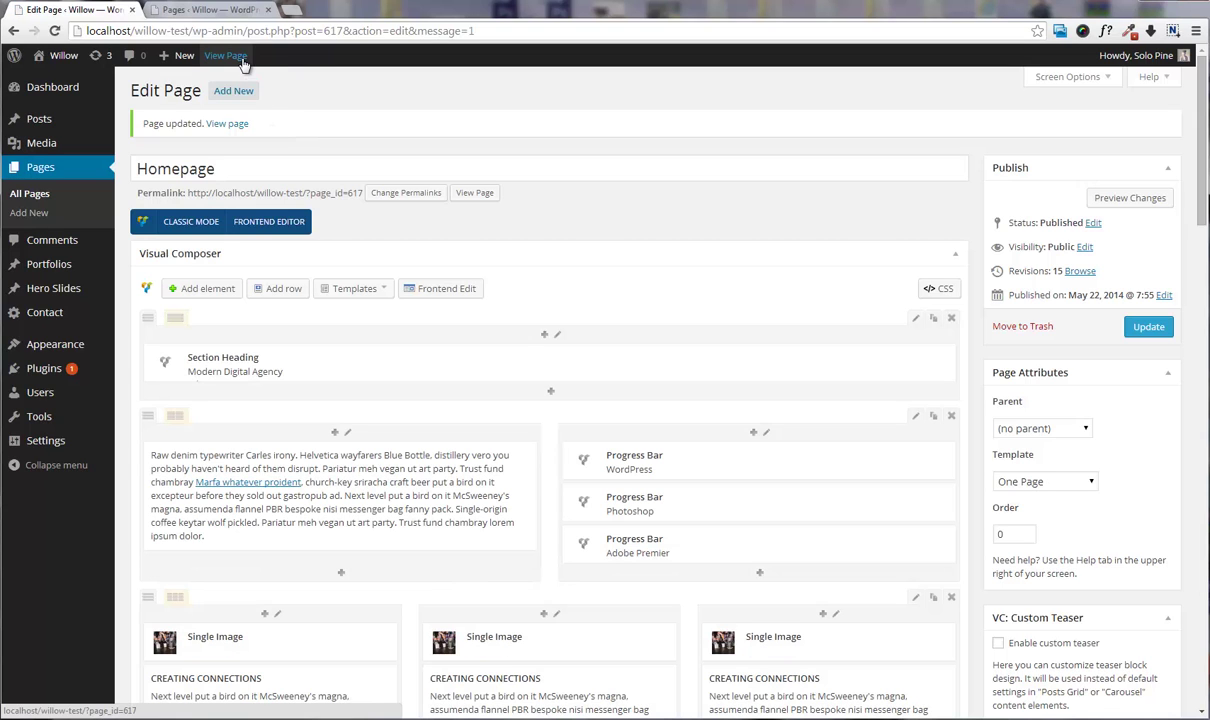
- View the published homepage in a new browser tab, down to its header navigation menu
{"action": "middle_click", "coordinate": [226, 55]}
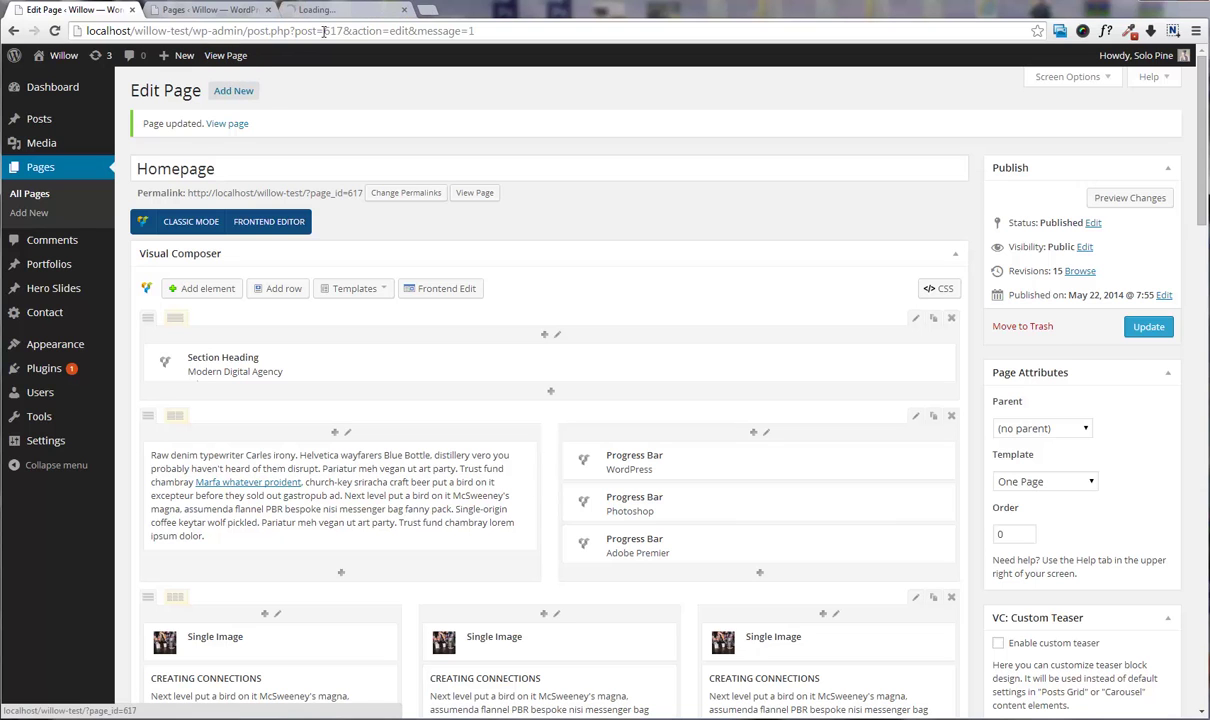
{"action": "left_click", "coordinate": [345, 10]}
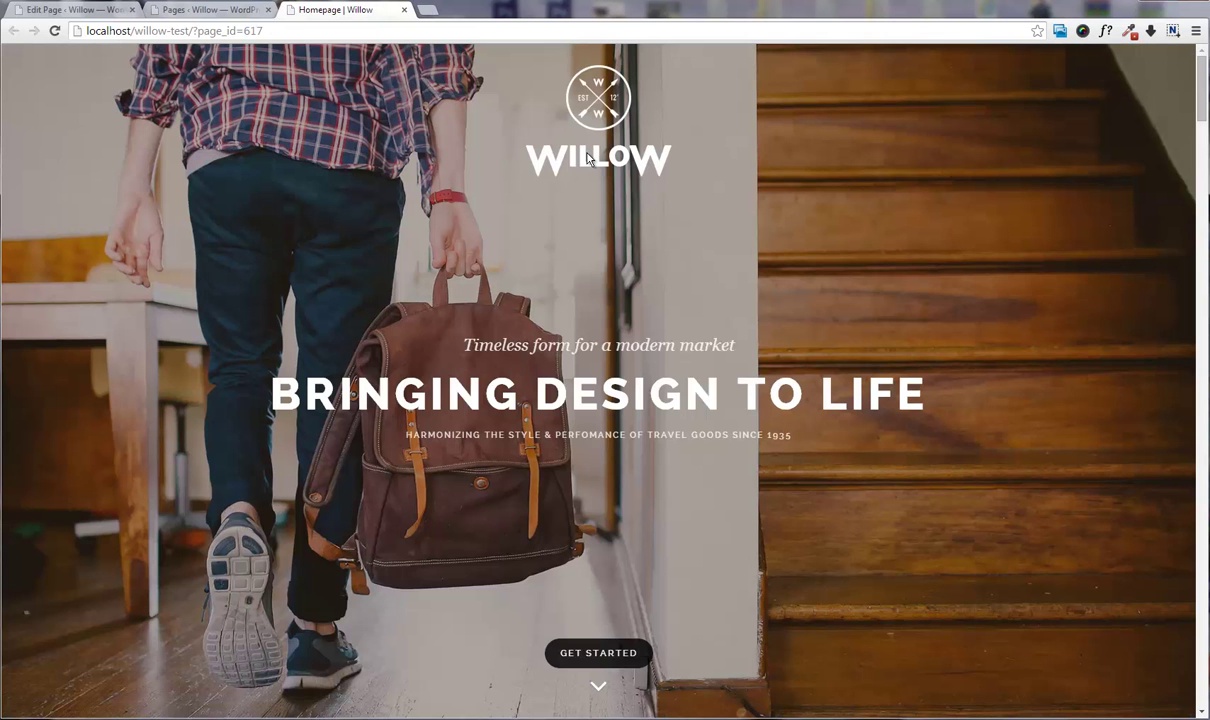
{"action": "scroll", "coordinate": [586, 152], "scroll_direction": "down", "scroll_amount": 2}
{"action": "scroll", "coordinate": [586, 152], "scroll_direction": "down", "scroll_amount": 3}
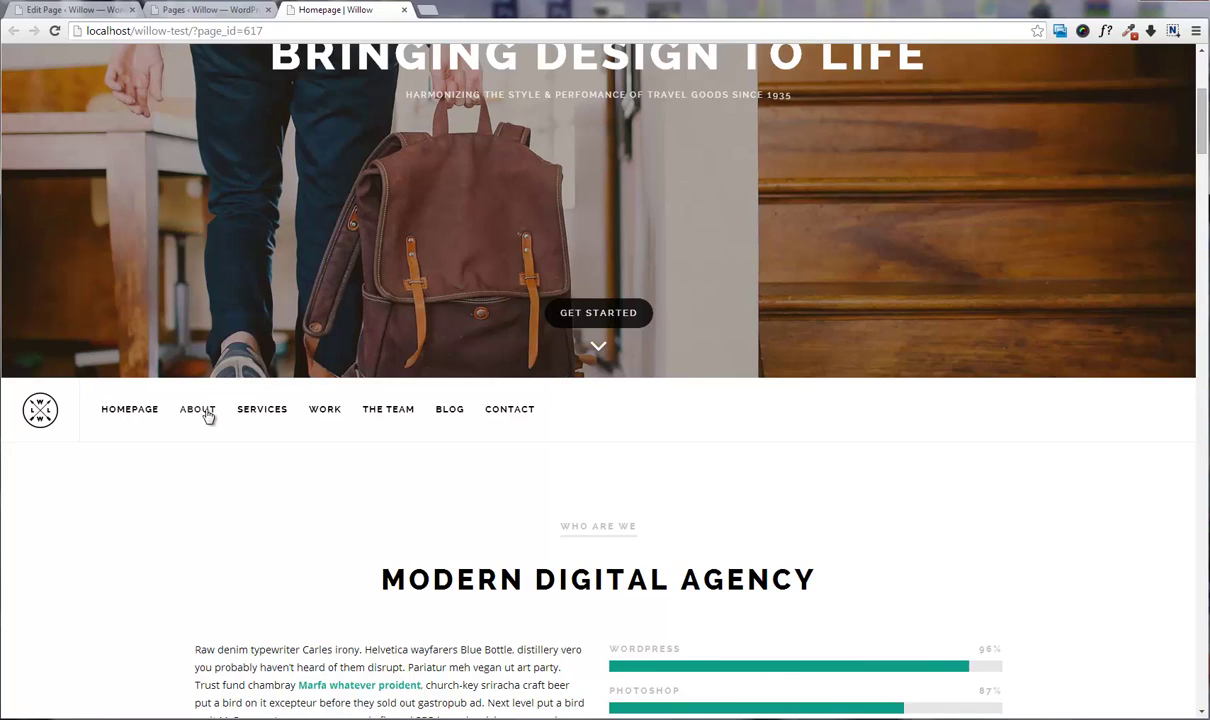
- Test the About, Services, Work, The Team, Blog and Contact menu links on the published homepage
{"action": "left_click", "coordinate": [205, 410]}
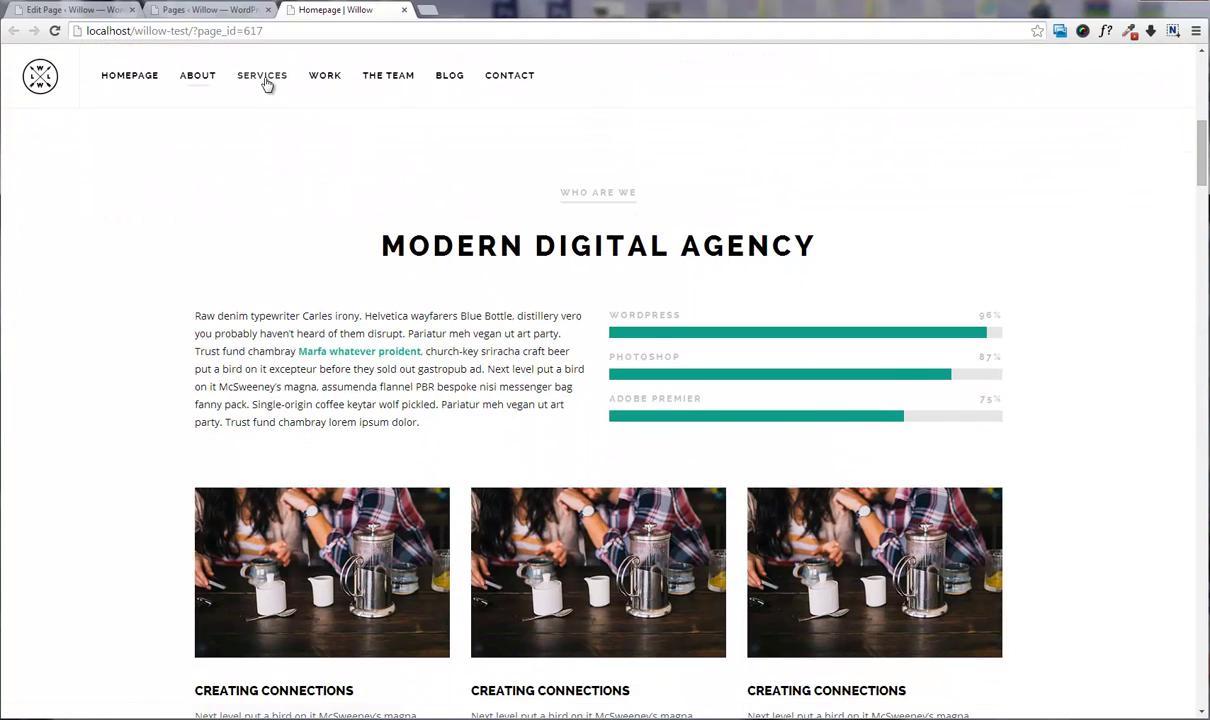
{"action": "left_click", "coordinate": [265, 78]}
{"action": "left_click", "coordinate": [316, 72]}
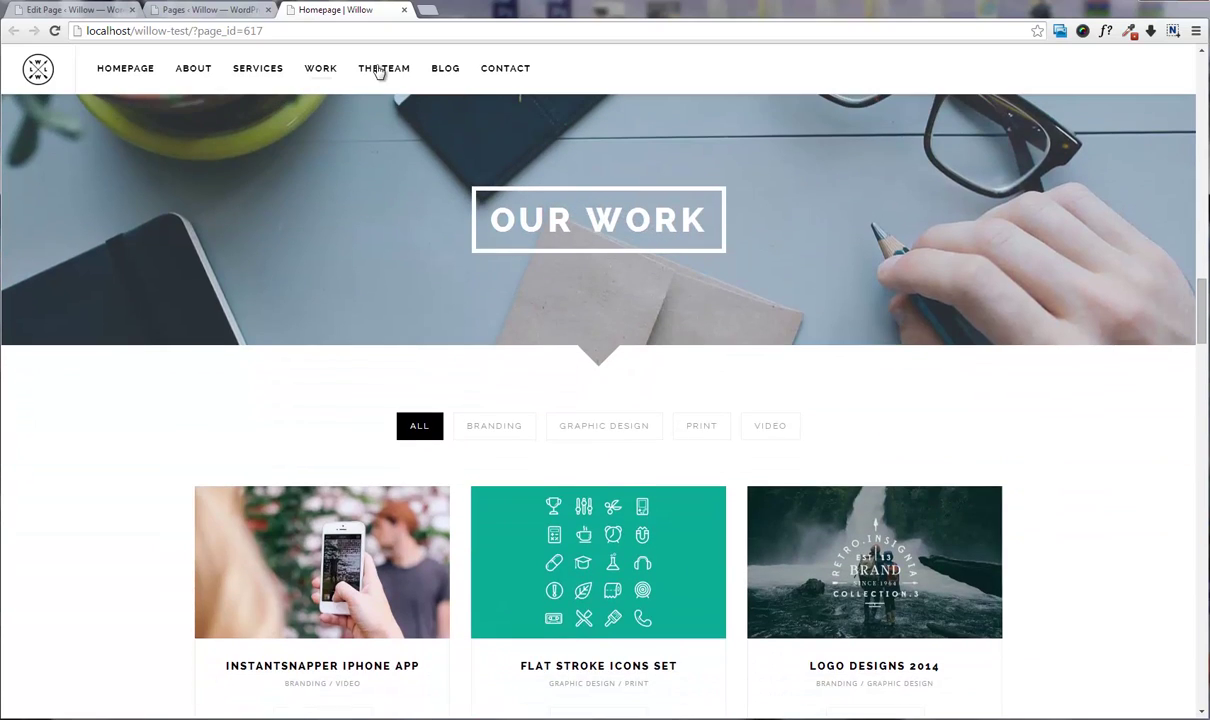
{"action": "left_click", "coordinate": [380, 70]}
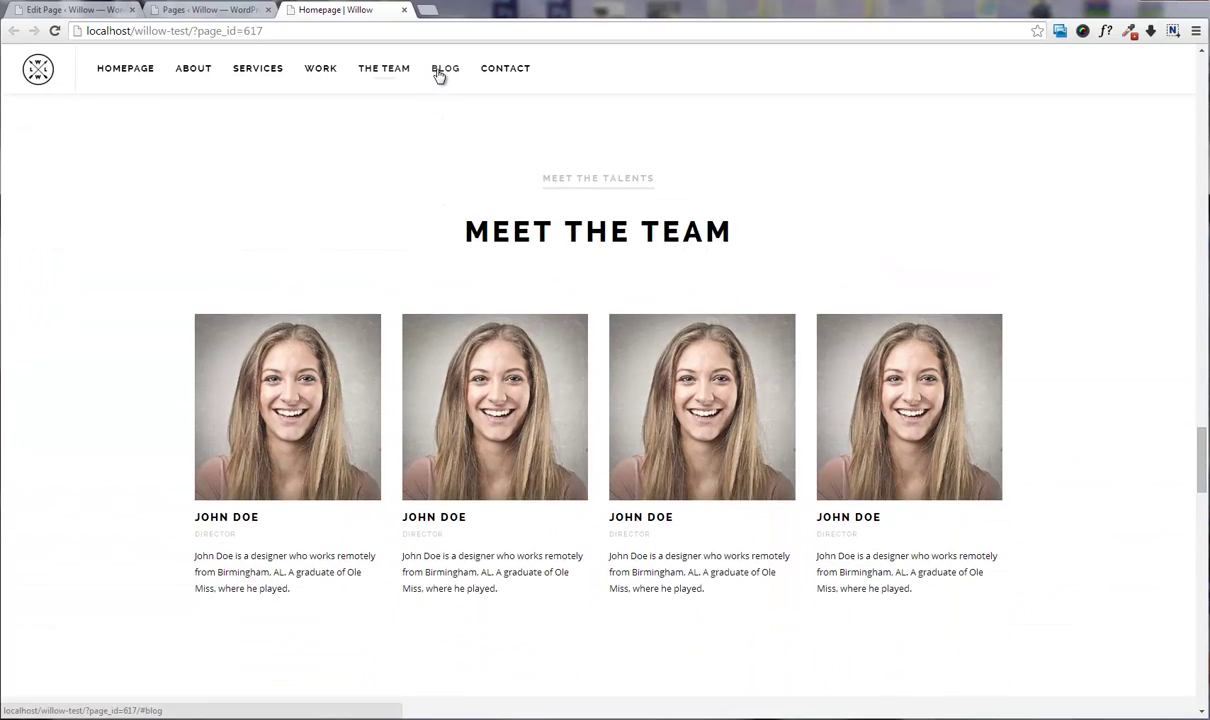
{"action": "left_click", "coordinate": [441, 70]}
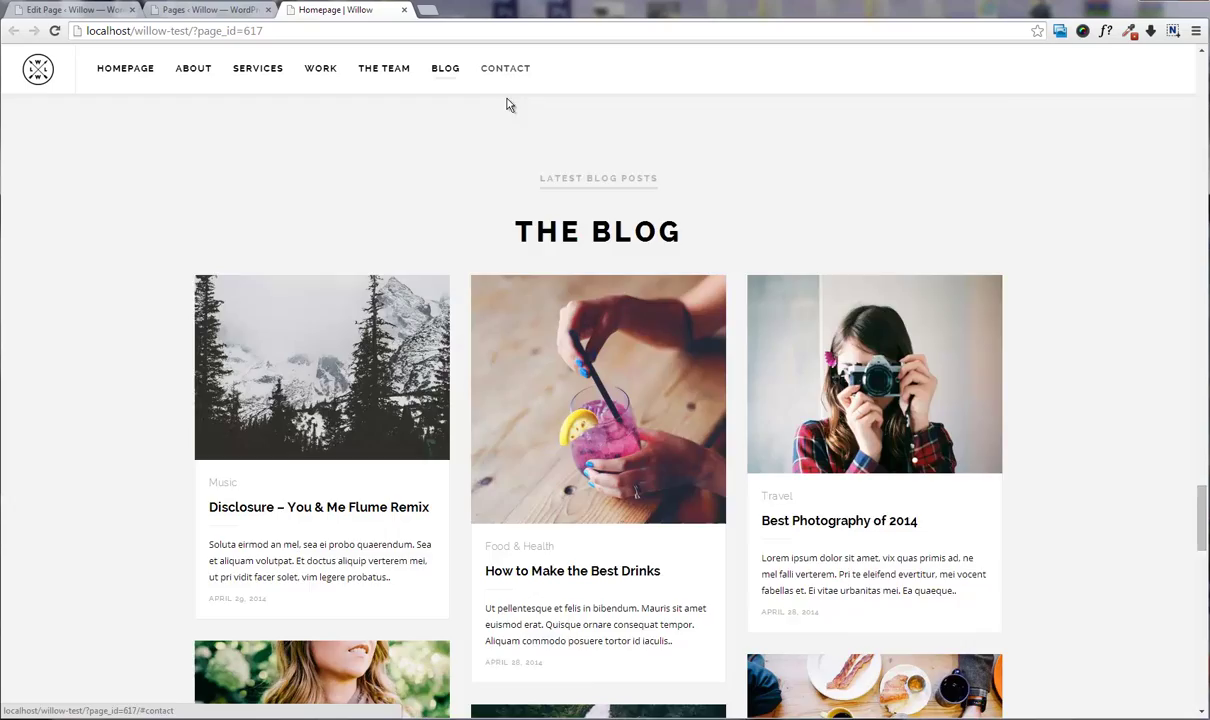
{"action": "left_click", "coordinate": [505, 70]}
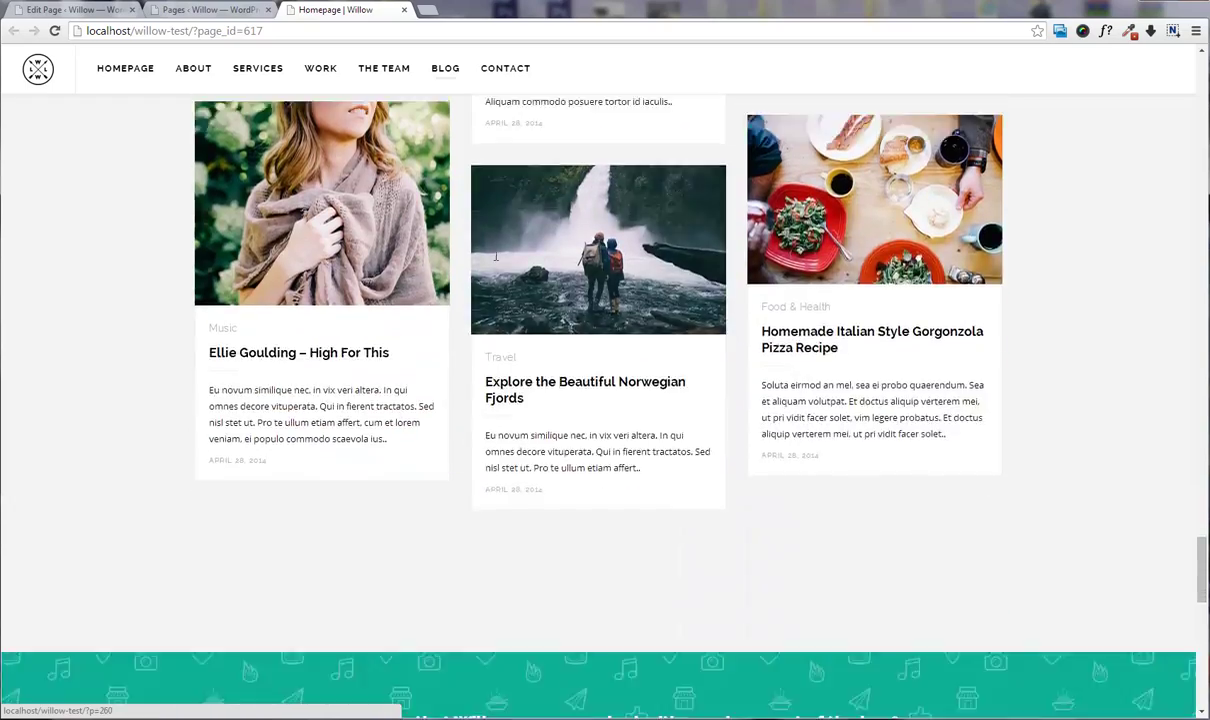